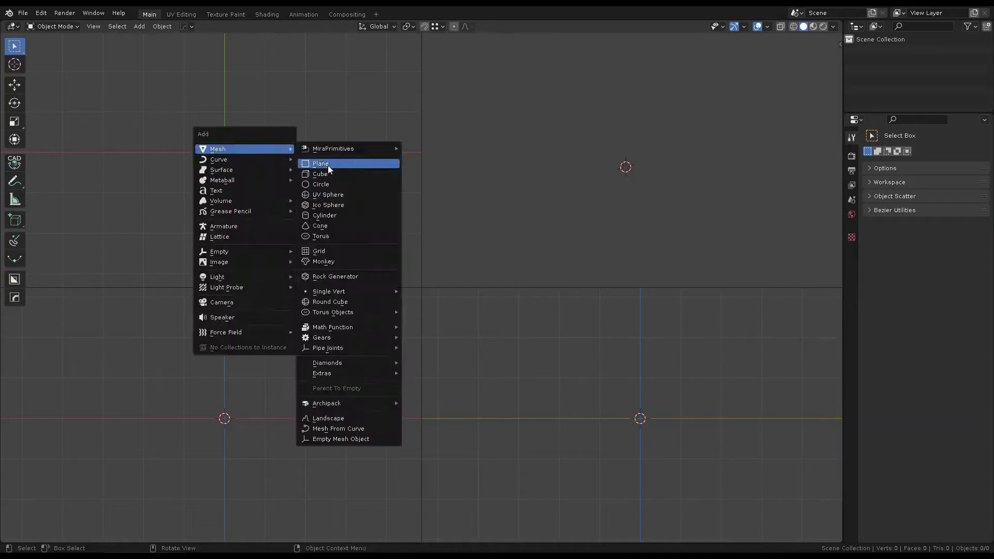
Add a cylinder, maximize the viewport, and inset the cylinder's top face.
{"action": "left_click", "coordinate": [328, 166]}
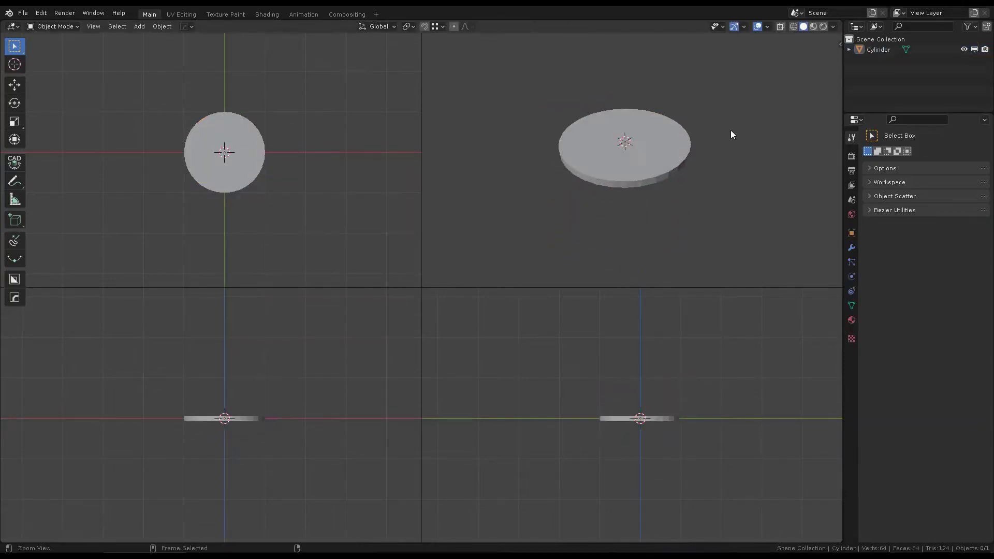
{"action": "key", "text": "ctrl+space"}
{"action": "key", "text": "Tab"}
{"action": "key", "text": "i"}
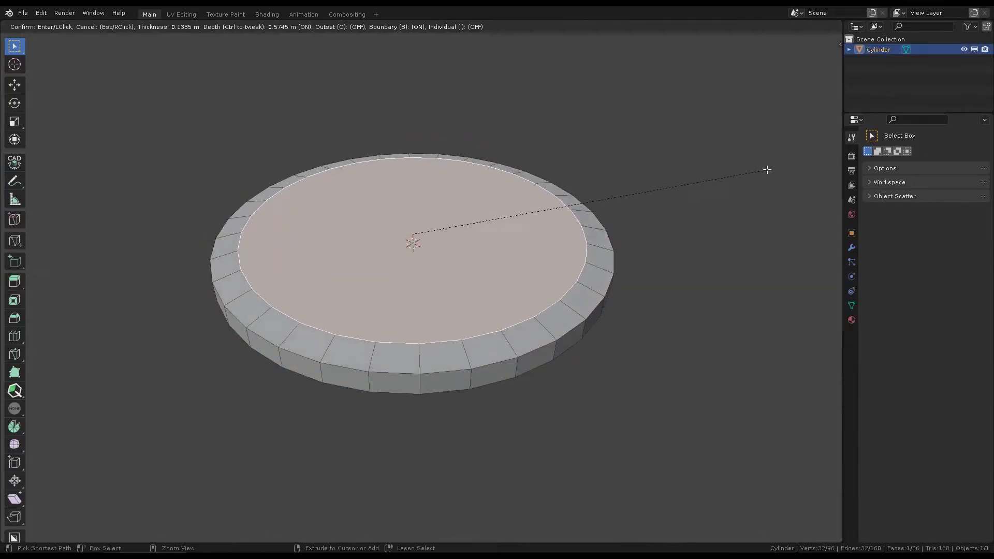
{"action": "left_click", "coordinate": [766, 170]}
Raise the inset and add a second thin inset ring to form the stepped base flange.
{"action": "middle_click_drag", "start_coordinate": [767, 169], "coordinate": [563, 201]}
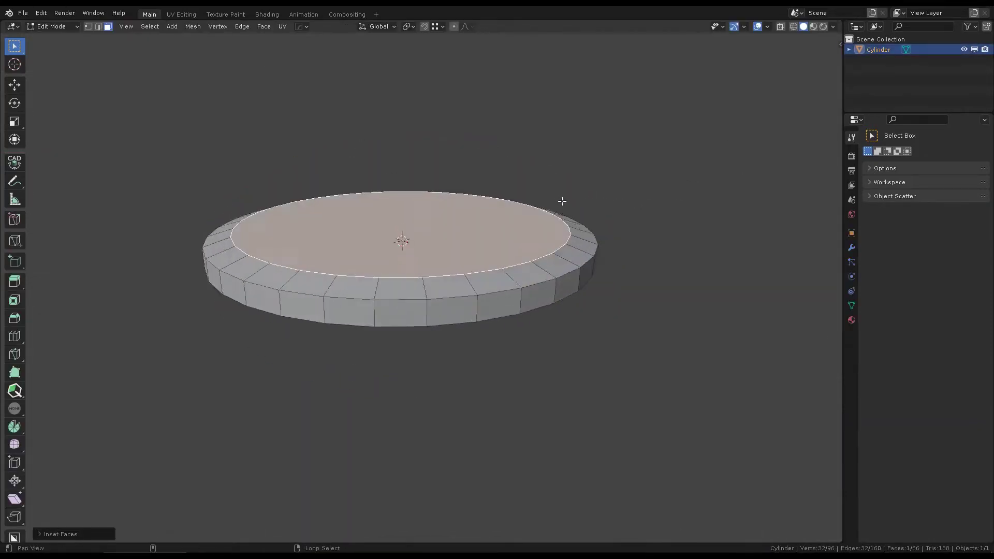
{"action": "left_click", "coordinate": [388, 183]}
{"action": "middle_click_drag", "start_coordinate": [389, 183], "coordinate": [506, 238]}
{"action": "key", "text": "i"}
{"action": "left_click", "coordinate": [704, 233]}
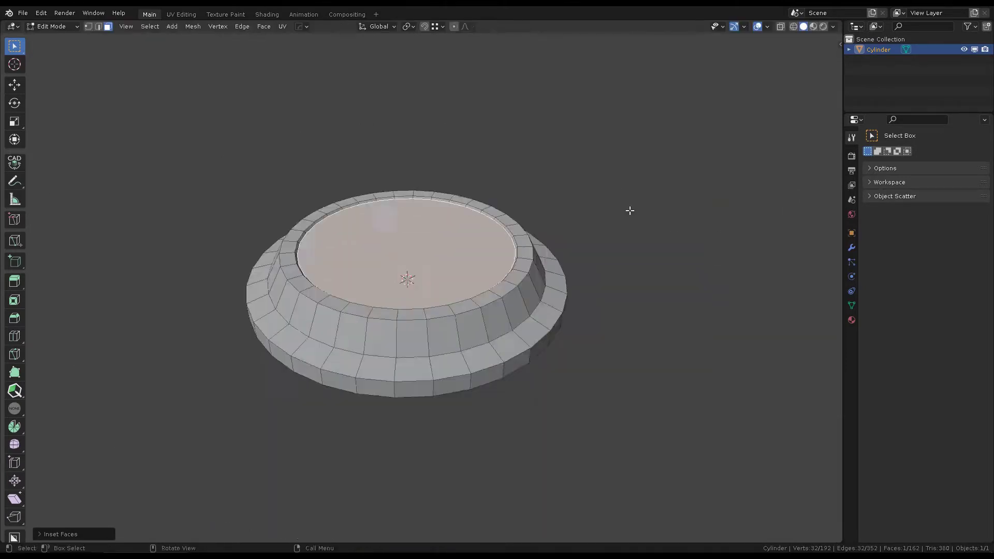
Extrude the tall tankard body upward from the top face.
{"action": "middle_click_drag", "start_coordinate": [630, 211], "coordinate": [658, 248]}
{"action": "left_click", "coordinate": [748, 97]}
{"action": "scroll", "coordinate": [585, 216], "scroll_direction": "down", "scroll_amount": 2}
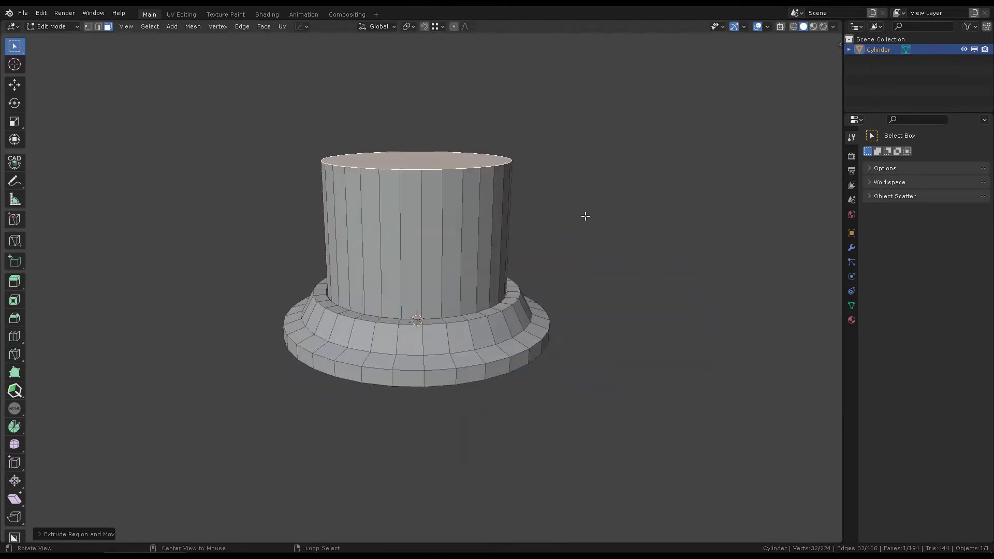
Finish the body extrusion and push the inset top face down to hollow it.
{"action": "left_click", "coordinate": [669, 188]}
{"action": "mouse_move", "coordinate": [669, 188]}
{"action": "middle_mouse_down"}
{"action": "mouse_move", "coordinate": [613, 240]}
{"action": "mouse_move", "coordinate": [666, 215]}
{"action": "middle_mouse_up"}
{"action": "scroll", "coordinate": [666, 215], "scroll_direction": "up", "scroll_amount": 3}
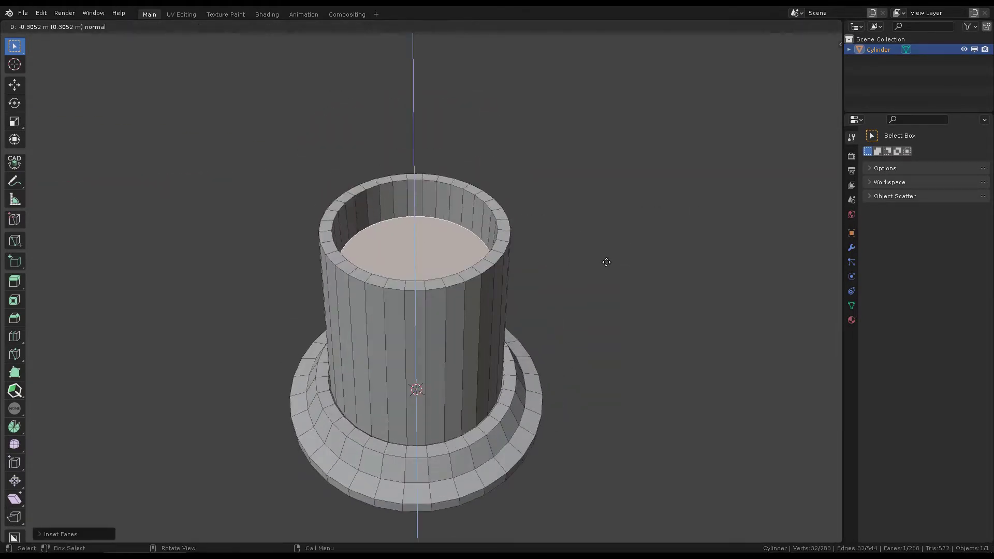
{"action": "left_click", "coordinate": [606, 262]}
{"action": "scroll", "coordinate": [584, 210], "scroll_direction": "up", "scroll_amount": 3}
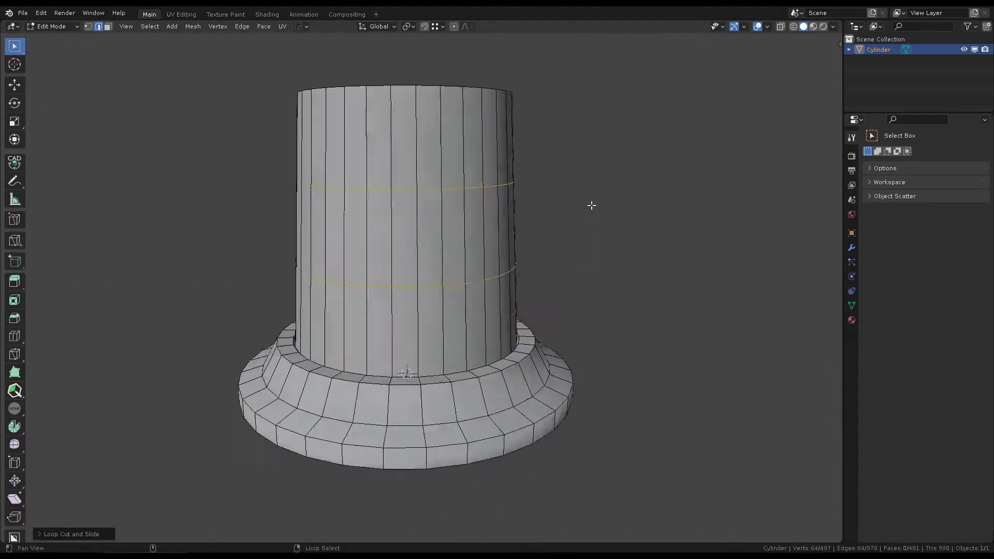
Bevel the two selected edge loops on the body.
{"action": "key", "text": "ctrl+b"}
{"action": "left_click", "coordinate": [92, 238]}
{"action": "scroll", "coordinate": [573, 235], "scroll_direction": "down", "scroll_amount": 2}
Extrude the two face bands outward along their normals to form rings.
{"action": "key", "text": "3"}
{"action": "mouse_move", "coordinate": [572, 236]}
{"action": "middle_mouse_down"}
{"action": "mouse_move", "coordinate": [550, 230]}
{"action": "mouse_move", "coordinate": [548, 207]}
{"action": "mouse_move", "coordinate": [579, 250]}
{"action": "middle_mouse_up"}
{"action": "right_click", "coordinate": [547, 207]}
{"action": "left_click", "coordinate": [510, 283]}
{"action": "left_click", "coordinate": [533, 218]}
{"action": "left_click", "coordinate": [630, 245]}
Scale the ring bands along Z to flatten them.
{"action": "key", "text": "s"}
{"action": "key", "text": "z"}
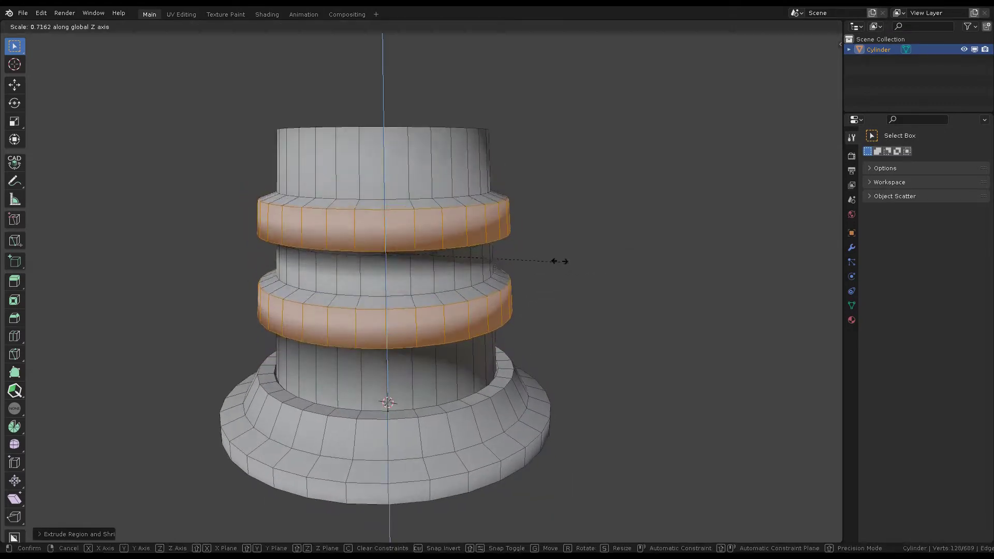
{"action": "key", "text": "Escape"}
{"action": "key", "text": "s"}
{"action": "key", "text": "z"}
{"action": "left_click", "coordinate": [619, 208]}
{"action": "mouse_move", "coordinate": [619, 208]}
{"action": "middle_mouse_down"}
{"action": "mouse_move", "coordinate": [583, 251]}
{"action": "mouse_move", "coordinate": [564, 228]}
{"action": "middle_mouse_up"}
Return to Object Mode and shade the tankard smooth.
{"action": "key", "text": "Tab"}
{"action": "right_click", "coordinate": [585, 248]}
{"action": "left_click", "coordinate": [598, 239]}
{"action": "scroll", "coordinate": [597, 239], "scroll_direction": "down", "scroll_amount": 1}
{"action": "left_click", "coordinate": [851, 306]}
Turn on Auto Smooth at 25° in the tankard's Normals settings.
{"action": "left_click", "coordinate": [916, 271]}
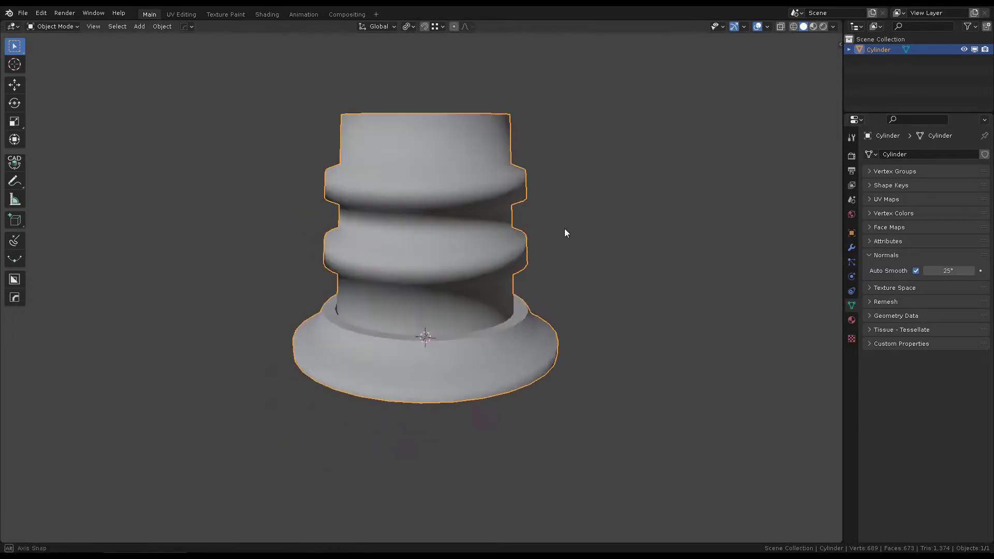
{"action": "scroll", "coordinate": [564, 228], "scroll_direction": "up", "scroll_amount": 2}
{"action": "left_click", "coordinate": [895, 257]}
Mark sharp edges on the mesh and inset the tankard's bottom face.
{"action": "left_click", "coordinate": [507, 279]}
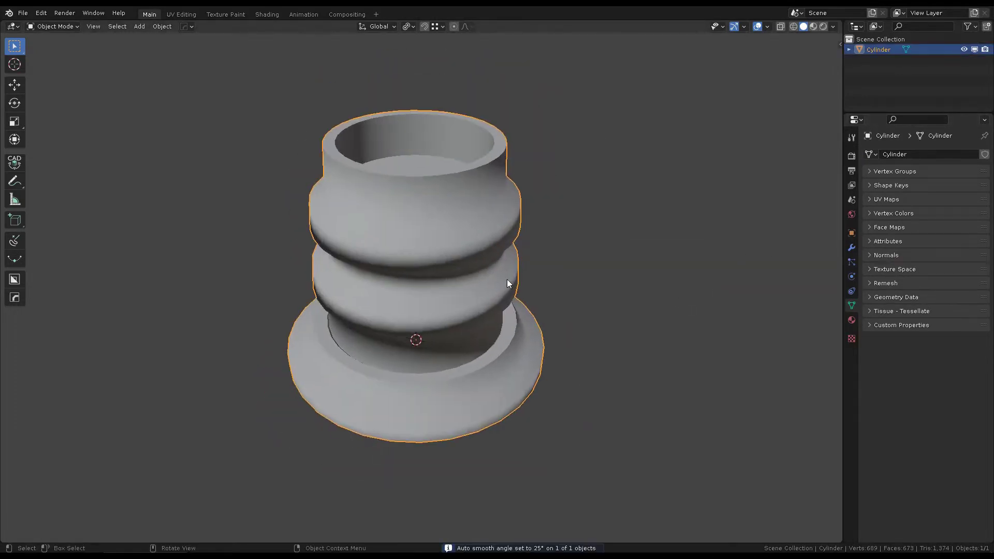
{"action": "key", "text": "Tab"}
{"action": "key", "text": "a"}
{"action": "key", "text": "alt+a"}
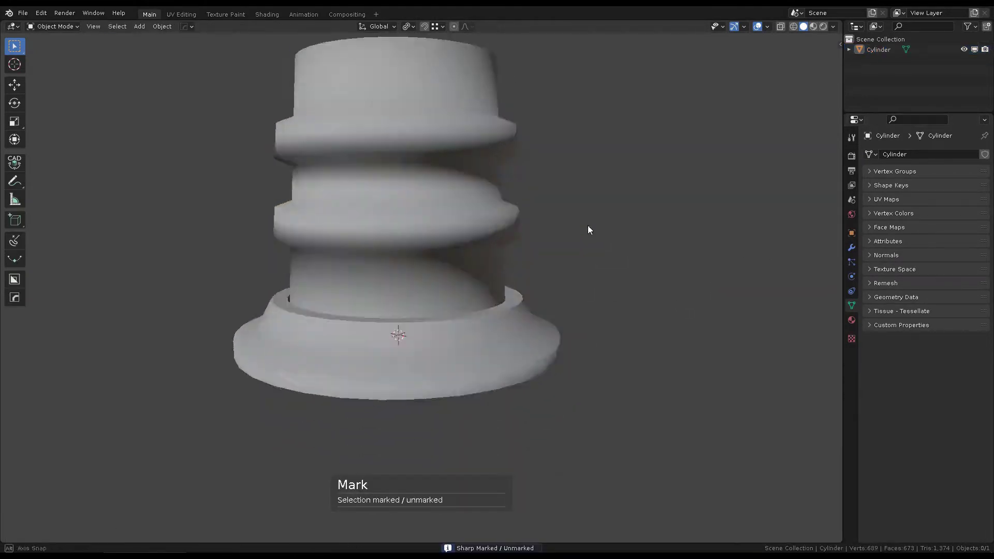
{"action": "middle_click_drag", "start_coordinate": [588, 226], "coordinate": [549, 282]}
{"action": "left_click", "coordinate": [549, 283]}
{"action": "left_click", "coordinate": [640, 283]}
{"action": "key", "text": "Tab"}
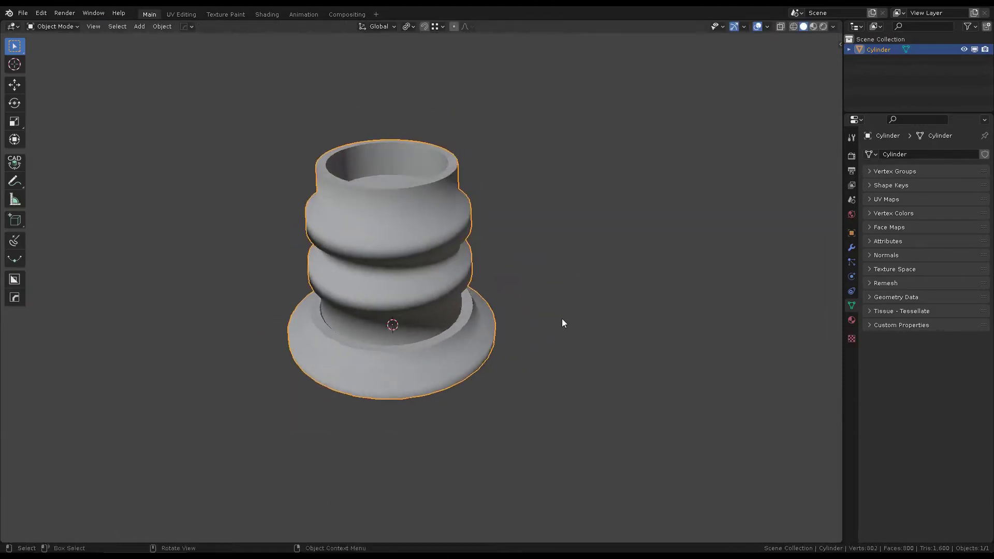
Switch to the four-view layout and add a cube to the scene.
{"action": "middle_click_drag", "start_coordinate": [562, 318], "coordinate": [596, 275]}
{"action": "key", "text": "ctrl+alt+q"}
{"action": "left_click", "coordinate": [375, 191]}
{"action": "key", "text": "shift+a"}
{"action": "left_click", "coordinate": [404, 202]}
Shrink the cube to about half size and fit it against the body's upper ring.
{"action": "key", "text": "s"}
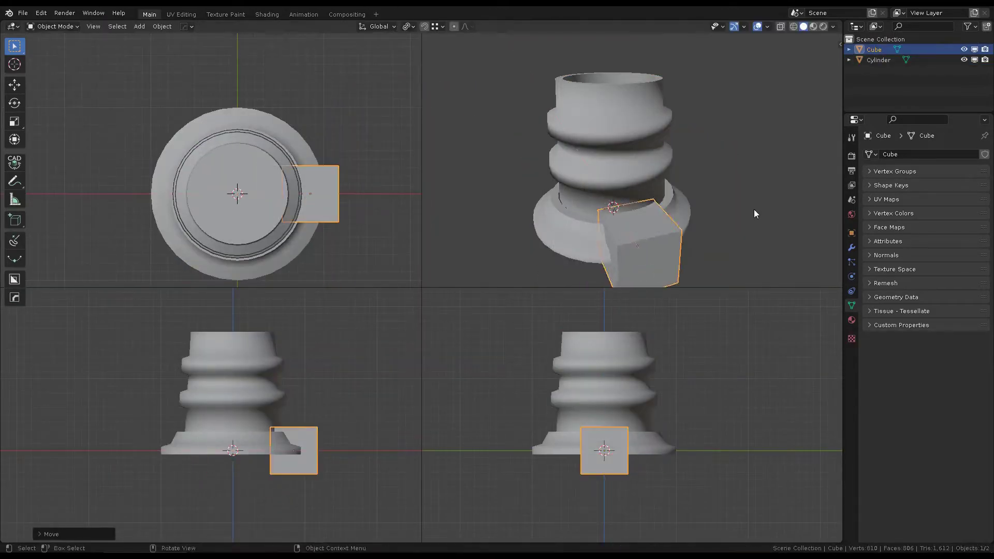
{"action": "middle_click_drag", "start_coordinate": [754, 213], "coordinate": [725, 207]}
{"action": "key", "text": "s"}
{"action": "scroll", "coordinate": [688, 172], "scroll_direction": "up", "scroll_amount": 4}
{"action": "key", "text": "shift+z"}
{"action": "scroll", "coordinate": [190, 401], "scroll_direction": "up", "scroll_amount": 3}
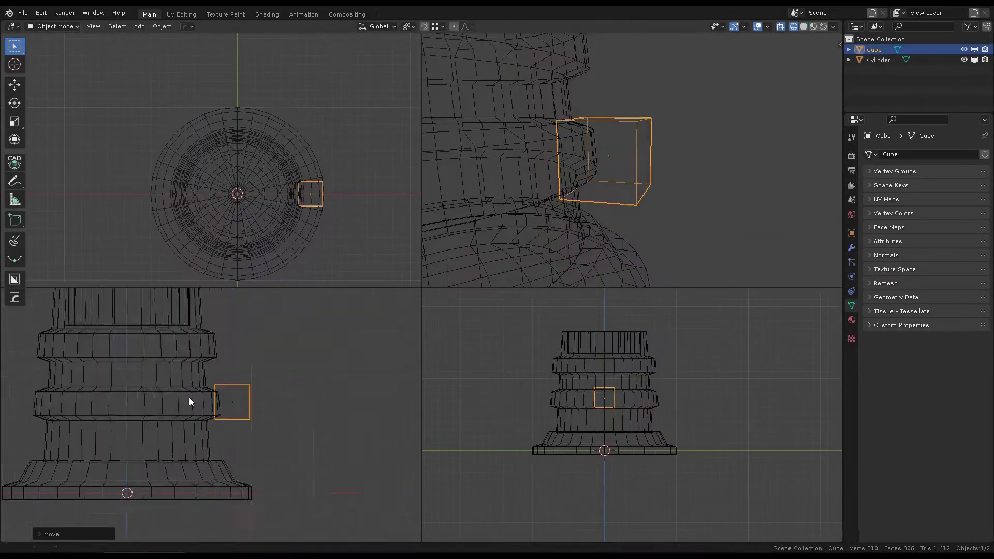
{"action": "key", "text": "shift+z"}
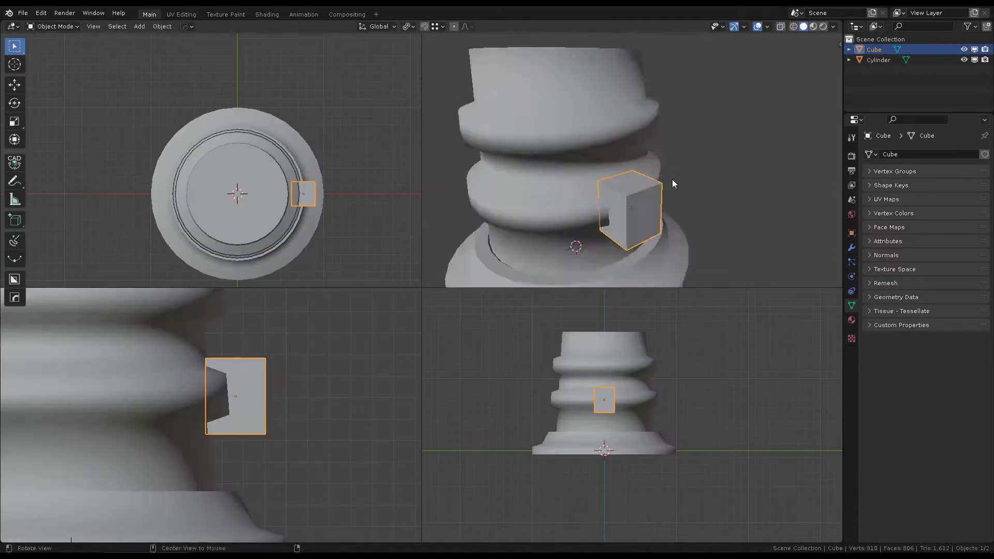
{"action": "scroll", "coordinate": [672, 179], "scroll_direction": "down", "scroll_amount": 3}
{"action": "scroll", "coordinate": [286, 364], "scroll_direction": "down", "scroll_amount": 3}
Duplicate the block and place the copy at the lower ring.
{"action": "key", "text": "shift+d"}
{"action": "left_click", "coordinate": [695, 147]}
{"action": "key", "text": "ctrl+alt+q"}
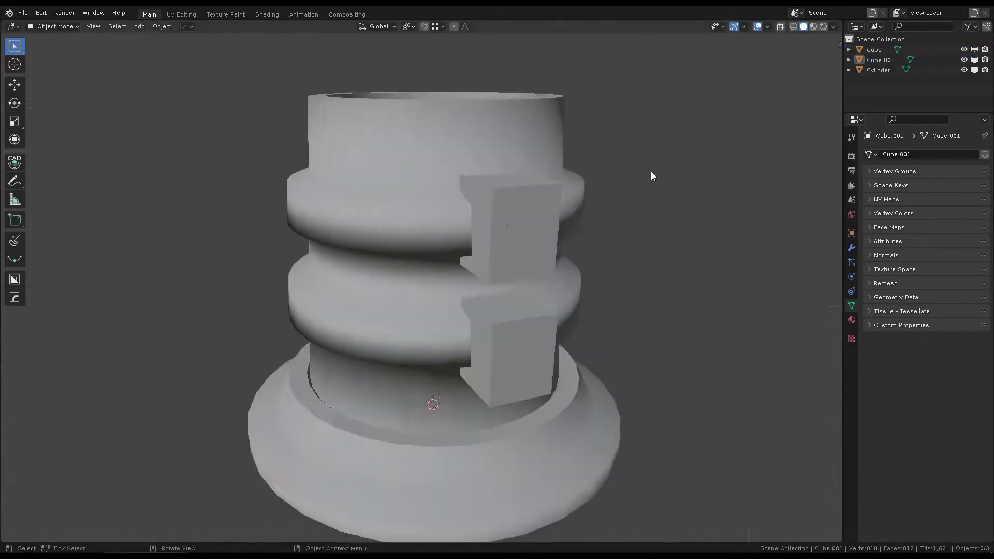
Draw a cylinder sticking out from the upper block with the Add Cylinder tool.
{"action": "left_click", "coordinate": [17, 220]}
{"action": "middle_click_drag", "start_coordinate": [528, 241], "coordinate": [452, 225]}
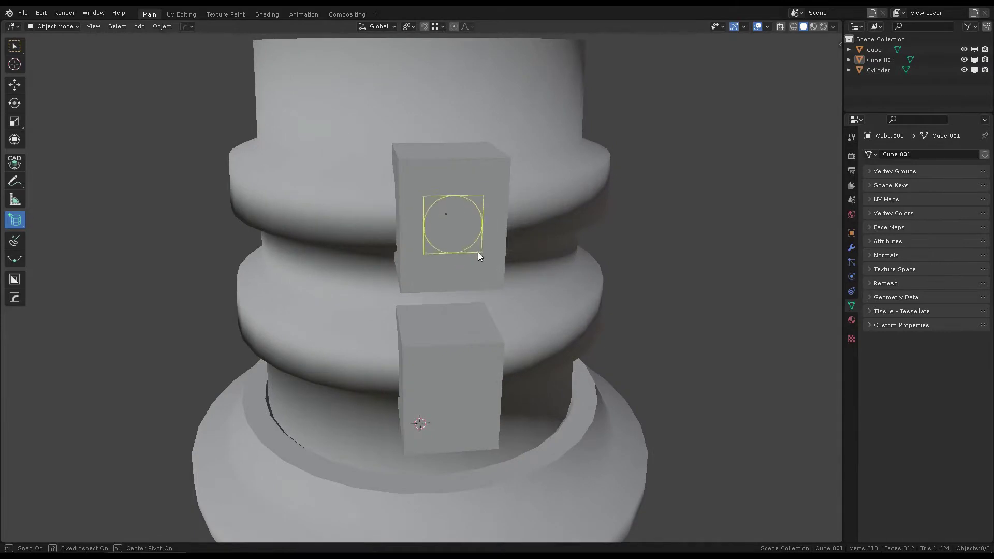
{"action": "middle_click_drag", "start_coordinate": [585, 281], "coordinate": [507, 280]}
Change the new cylinder's vertex count and check the peg in four views and wireframe.
{"action": "left_click", "coordinate": [59, 534]}
{"action": "double_click", "coordinate": [144, 410]}
{"action": "type", "text": "24"}
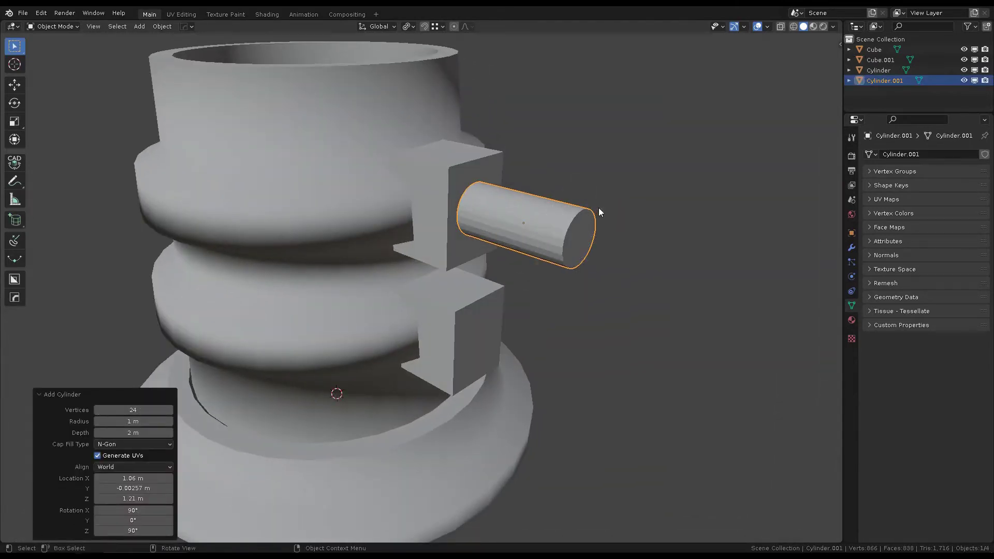
{"action": "key", "text": "Tab"}
{"action": "key", "text": "Tab"}
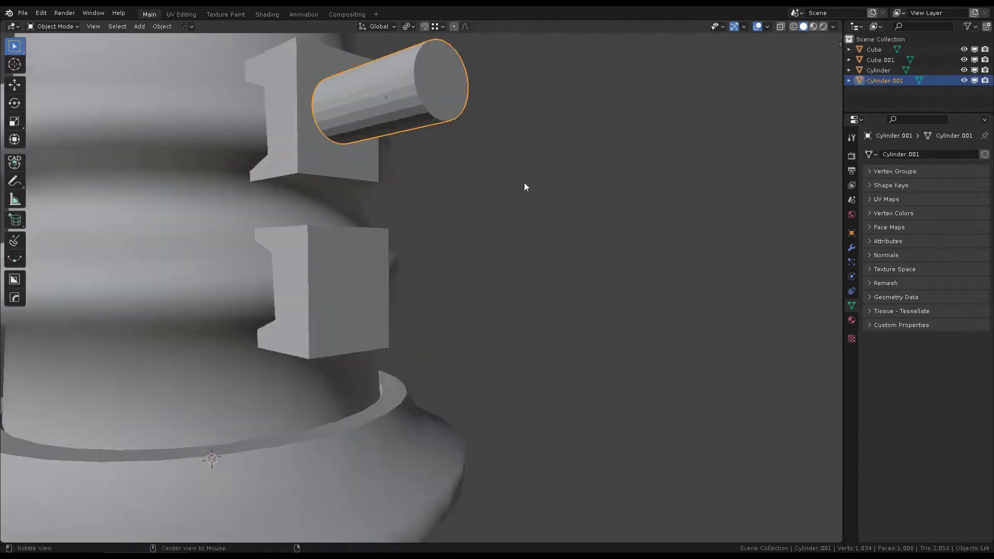
{"action": "middle_click_drag", "start_coordinate": [524, 182], "coordinate": [471, 196]}
{"action": "left_click", "coordinate": [534, 240]}
{"action": "scroll", "coordinate": [462, 152], "scroll_direction": "down", "scroll_amount": 5}
{"action": "key", "text": "ctrl+alt+q"}
{"action": "key", "text": "shift+z"}
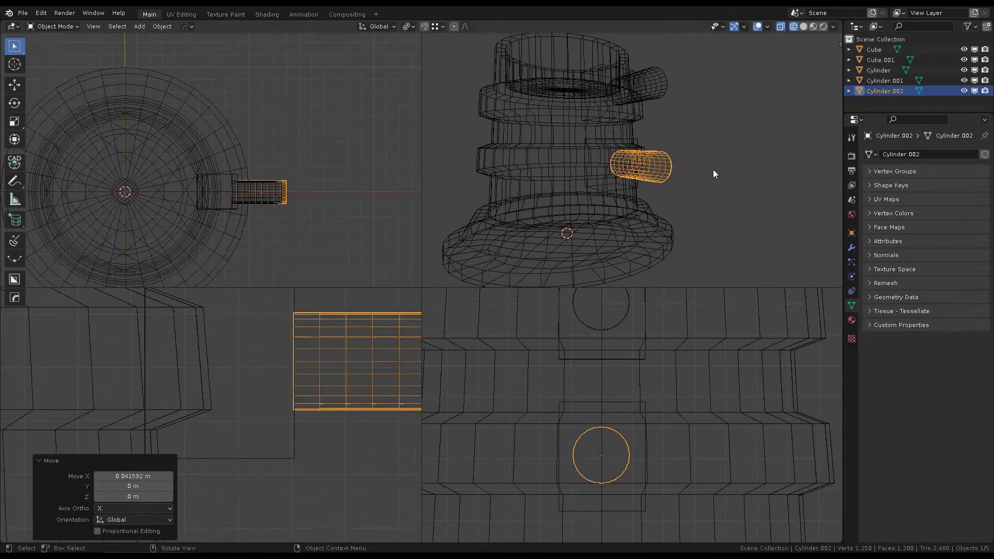
{"action": "key", "text": "ctrl+alt+q"}
Scale both pegs along X to their final length and join them into one object.
{"action": "key", "text": "shift+z"}
{"action": "scroll", "coordinate": [550, 272], "scroll_direction": "up", "scroll_amount": 3}
{"action": "left_click", "coordinate": [474, 233], "text": "shift"}
{"action": "scroll", "coordinate": [474, 233], "scroll_direction": "up", "scroll_amount": 3}
{"action": "key", "text": "s"}
{"action": "key", "text": "x"}
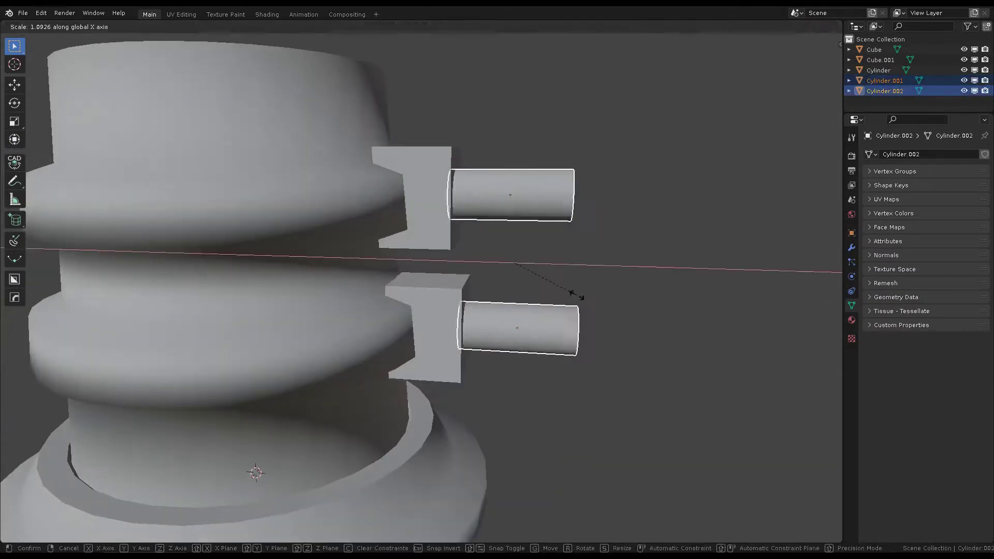
{"action": "left_click", "coordinate": [576, 294]}
{"action": "middle_click_drag", "start_coordinate": [576, 294], "coordinate": [468, 217]}
{"action": "key", "text": "ctrl+j"}
Isolate the joined pegs in Edit Mode and move the selected part along Y.
{"action": "key", "text": "KP_Divide"}
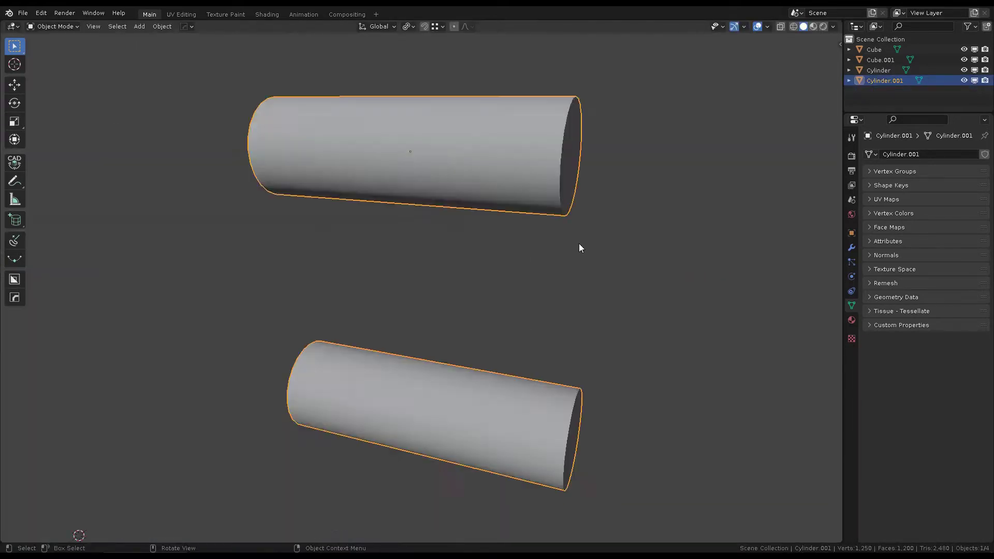
{"action": "key", "text": "Tab"}
{"action": "middle_click_drag", "start_coordinate": [578, 248], "coordinate": [344, 281]}
{"action": "key", "text": "g"}
{"action": "key", "text": "y"}
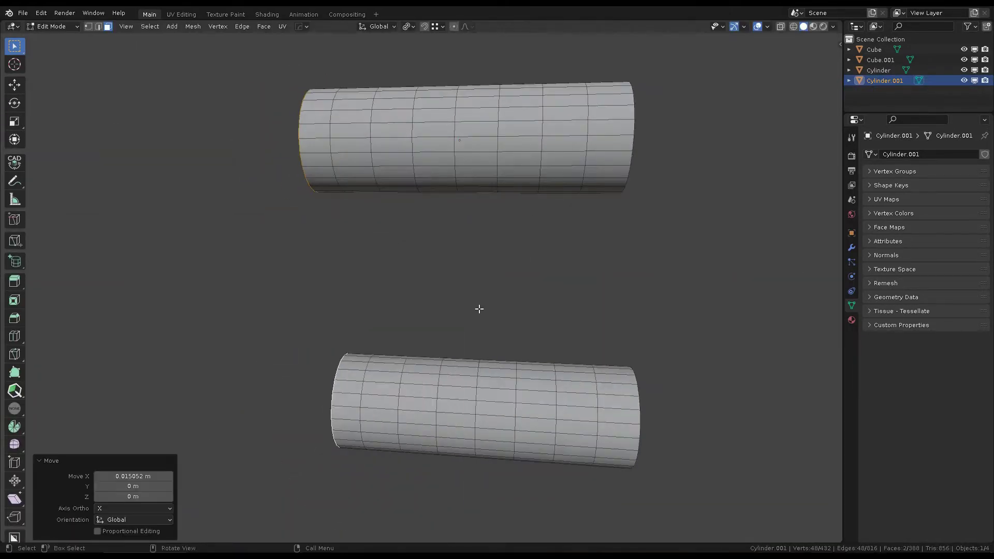
{"action": "left_click", "coordinate": [495, 308]}
{"action": "key", "text": "KP_Divide"}
Select the peg base rings and push them out along X into collars.
{"action": "scroll", "coordinate": [495, 286], "scroll_direction": "up", "scroll_amount": 4}
{"action": "key", "text": "ctrl+KP_Subtract"}
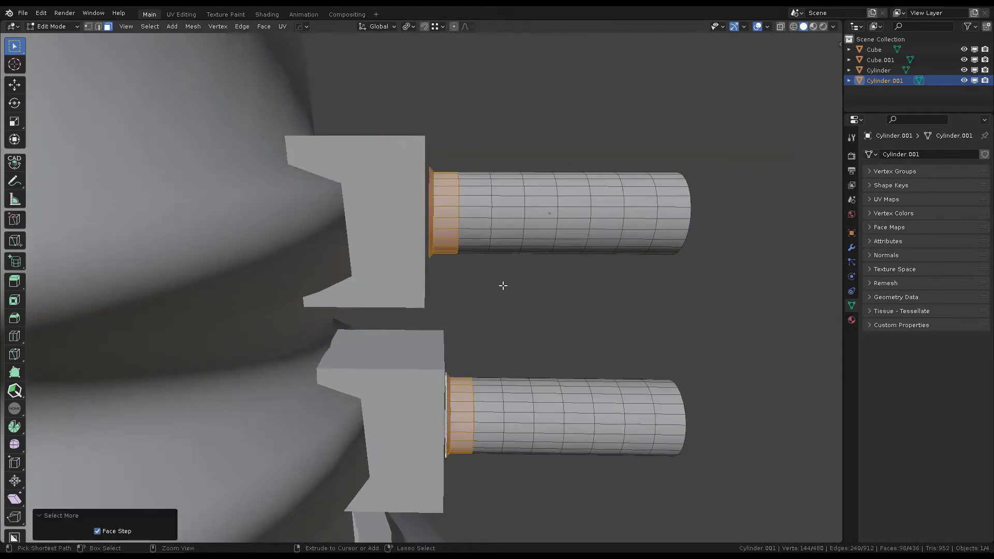
{"action": "key", "text": "ctrl+KP_Subtract"}
{"action": "key", "text": "KP_Decimal"}
{"action": "key", "text": "g"}
{"action": "key", "text": "x"}
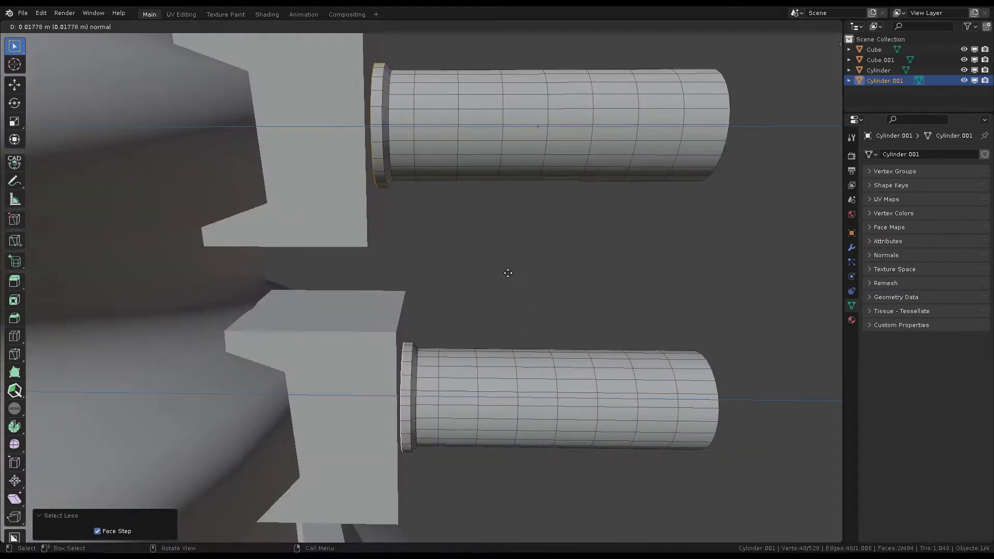
{"action": "left_click", "coordinate": [508, 273]}
{"action": "scroll", "coordinate": [508, 273], "scroll_direction": "down", "scroll_amount": 5}
Select the lower block, return to Object Mode and show the four-view layout.
{"action": "middle_click_drag", "start_coordinate": [528, 279], "coordinate": [570, 281]}
{"action": "key", "text": "alt+q"}
{"action": "scroll", "coordinate": [560, 369], "scroll_direction": "up", "scroll_amount": 5}
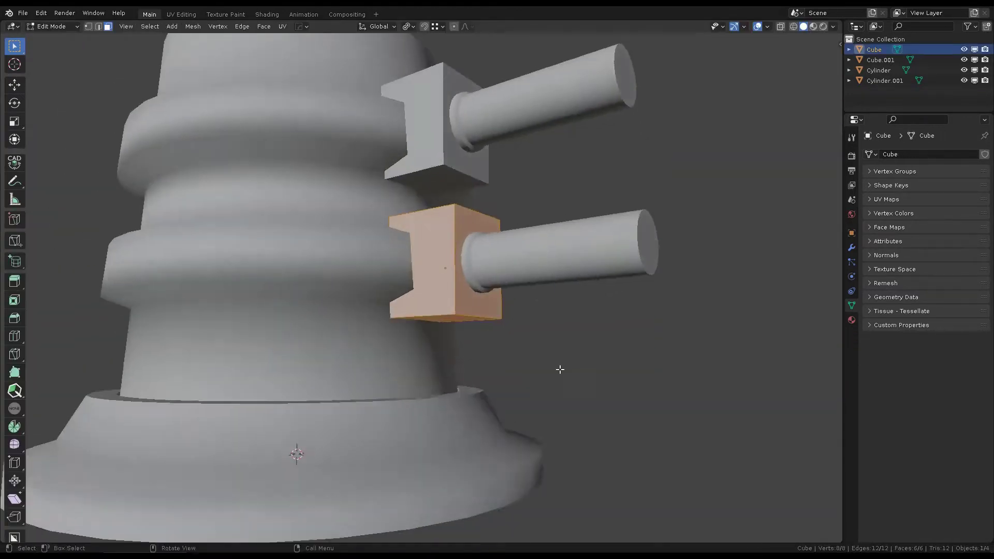
{"action": "scroll", "coordinate": [559, 369], "scroll_direction": "down", "scroll_amount": 5}
{"action": "key", "text": "Tab"}
{"action": "key", "text": "ctrl+alt+q"}
Add a Bezier curve for the handle and view it beside the pegs.
{"action": "key", "text": "shift+a"}
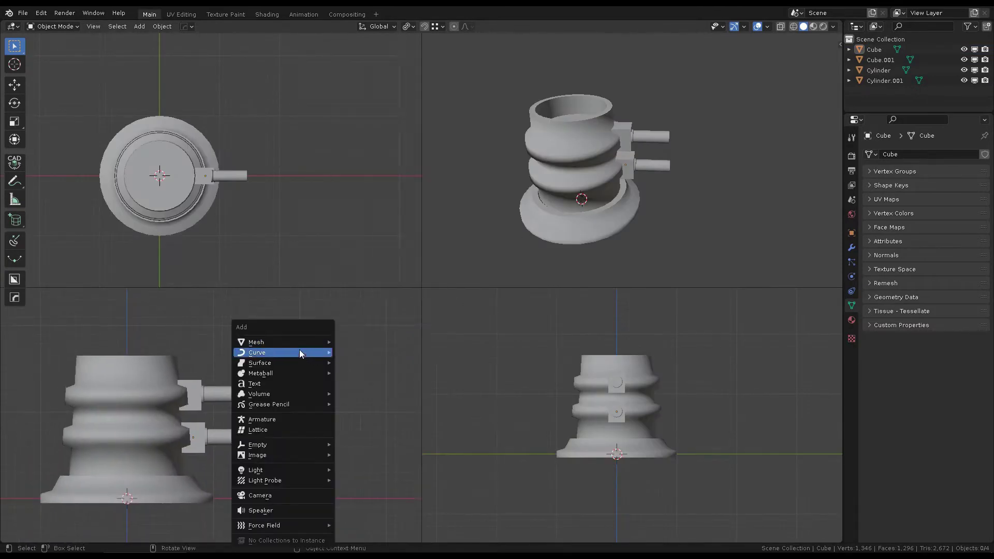
{"action": "left_click", "coordinate": [346, 355]}
{"action": "scroll", "coordinate": [346, 358], "scroll_direction": "down", "scroll_amount": 2}
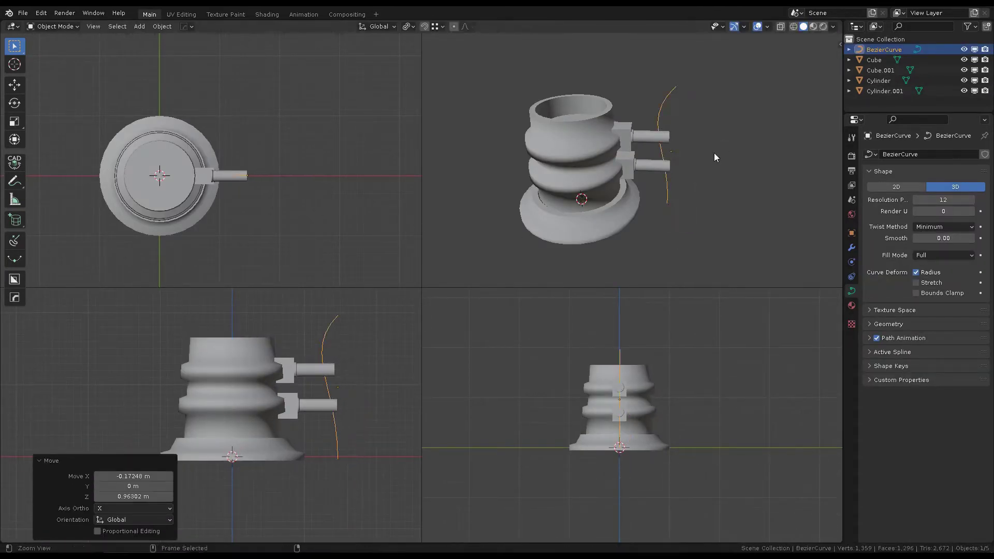
{"action": "key", "text": "ctrl+alt+q"}
{"action": "mouse_move", "coordinate": [715, 118]}
{"action": "middle_mouse_down"}
{"action": "mouse_move", "coordinate": [561, 259]}
{"action": "mouse_move", "coordinate": [496, 182]}
{"action": "middle_mouse_up"}
{"action": "right_click", "coordinate": [496, 182]}
{"action": "scroll", "coordinate": [362, 259], "scroll_direction": "up", "scroll_amount": 3}
Raise the curve's bevel depth to thicken the handle.
{"action": "left_click", "coordinate": [889, 324]}
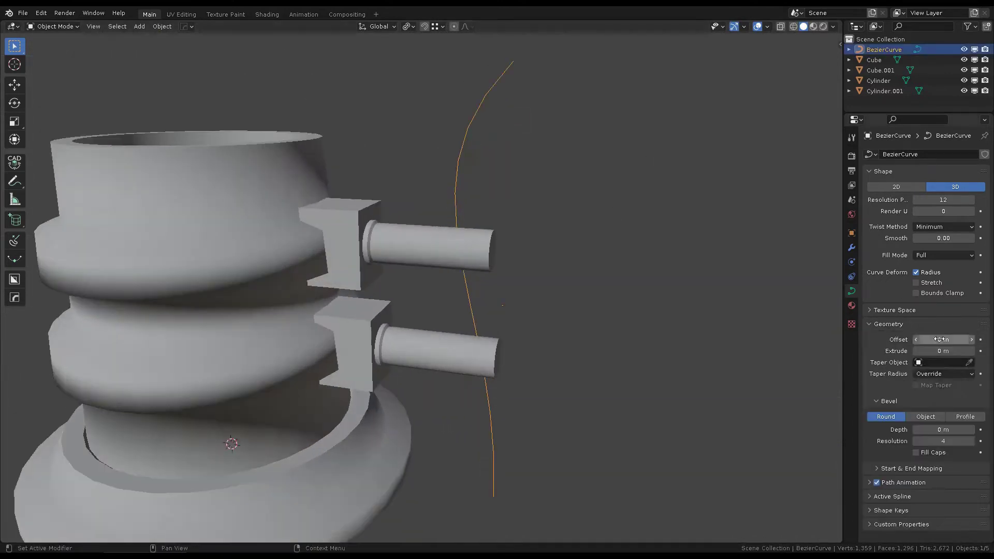
{"action": "left_click_drag", "start_coordinate": [943, 430], "coordinate": [957, 430]}
{"action": "middle_click_drag", "start_coordinate": [592, 329], "coordinate": [576, 247]}
Move the curved handle along X until both pegs pierce it.
{"action": "key", "text": "g"}
{"action": "key", "text": "x"}
{"action": "key", "text": "Return"}
{"action": "scroll", "coordinate": [556, 229], "scroll_direction": "up", "scroll_amount": 2}
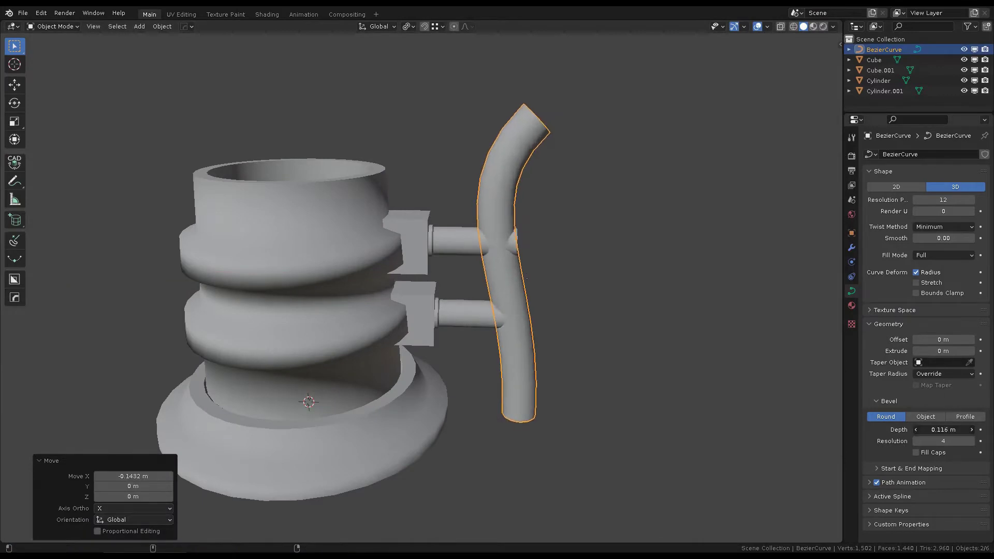
Select the two handle pegs and view their mesh in wireframe Edit Mode.
{"action": "left_click", "coordinate": [456, 241]}
{"action": "key", "text": "Tab"}
{"action": "key", "text": "shift+z"}
{"action": "scroll", "coordinate": [558, 248], "scroll_direction": "up", "scroll_amount": 3}
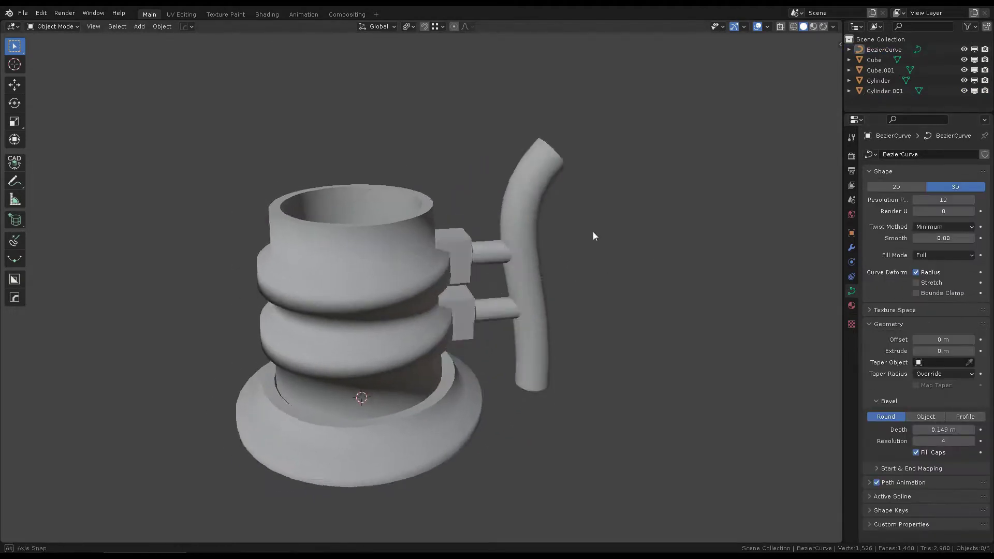
Add edge loops just below the top rim and on the flared base, sliding the base loop toward its edge.
{"action": "left_click", "coordinate": [493, 191]}
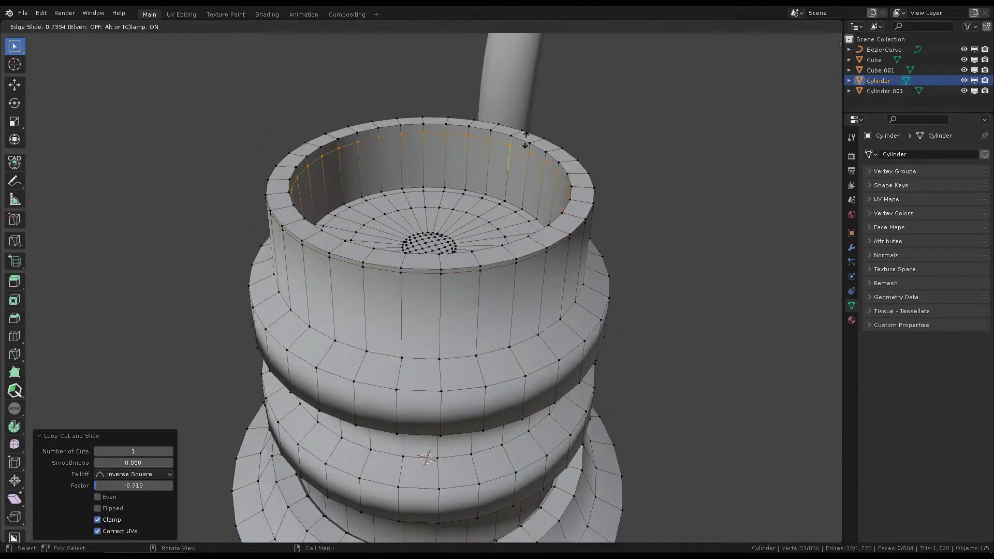
{"action": "middle_click_drag", "start_coordinate": [493, 191], "coordinate": [453, 176]}
{"action": "key", "text": "ctrl+r"}
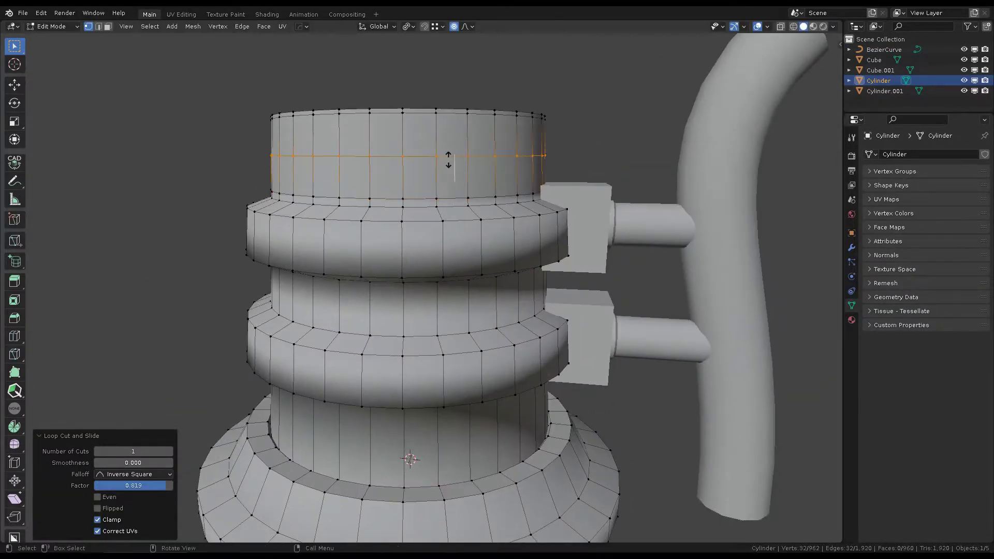
{"action": "left_click", "coordinate": [448, 160]}
{"action": "scroll", "coordinate": [466, 207], "scroll_direction": "down", "scroll_amount": 5, "text": "shift"}
{"action": "key", "text": "ctrl+r"}
{"action": "left_click", "coordinate": [436, 356]}
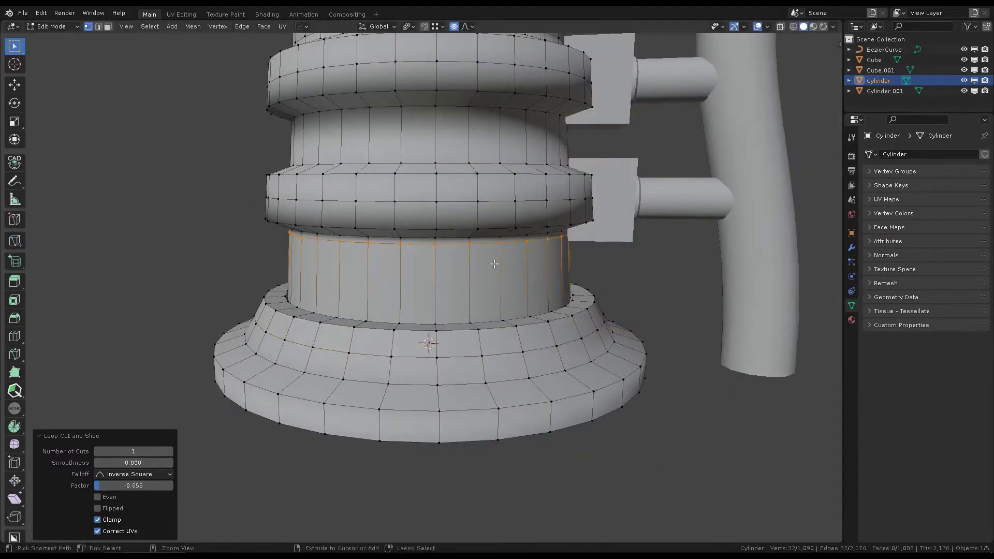
{"action": "key", "text": "ctrl+r"}
{"action": "left_click", "coordinate": [498, 356]}
{"action": "mouse_move", "coordinate": [507, 266]}
{"action": "middle_mouse_down", "text": "shift"}
{"action": "mouse_move", "coordinate": [497, 352]}
{"action": "mouse_move", "coordinate": [477, 280]}
{"action": "middle_mouse_up", "text": "shift"}
Cancel the stray cuts and fix a supporting loop just under the upper ring.
{"action": "scroll", "coordinate": [478, 280], "scroll_direction": "up", "scroll_amount": 4}
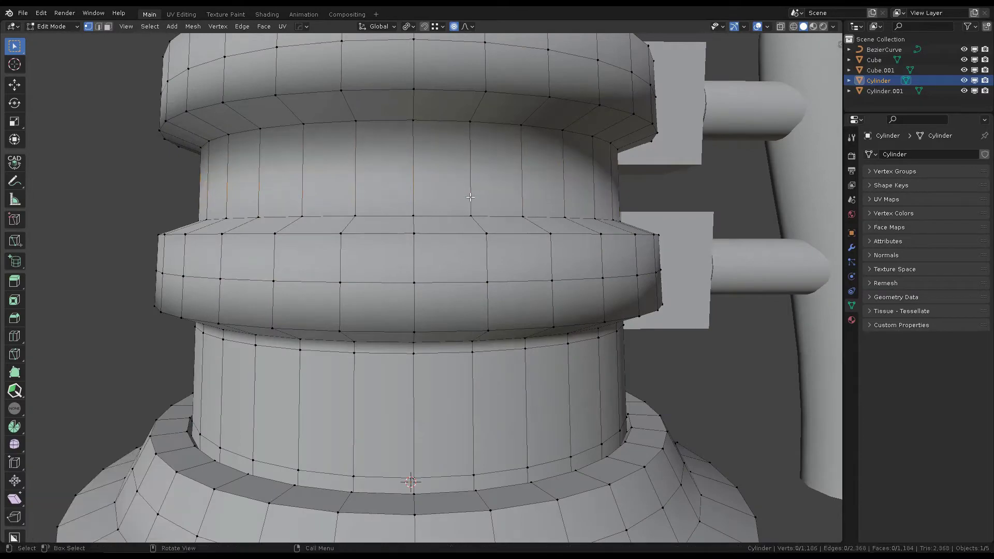
{"action": "key", "text": "Escape"}
{"action": "scroll", "coordinate": [42, 230], "scroll_direction": "down", "scroll_amount": 4}
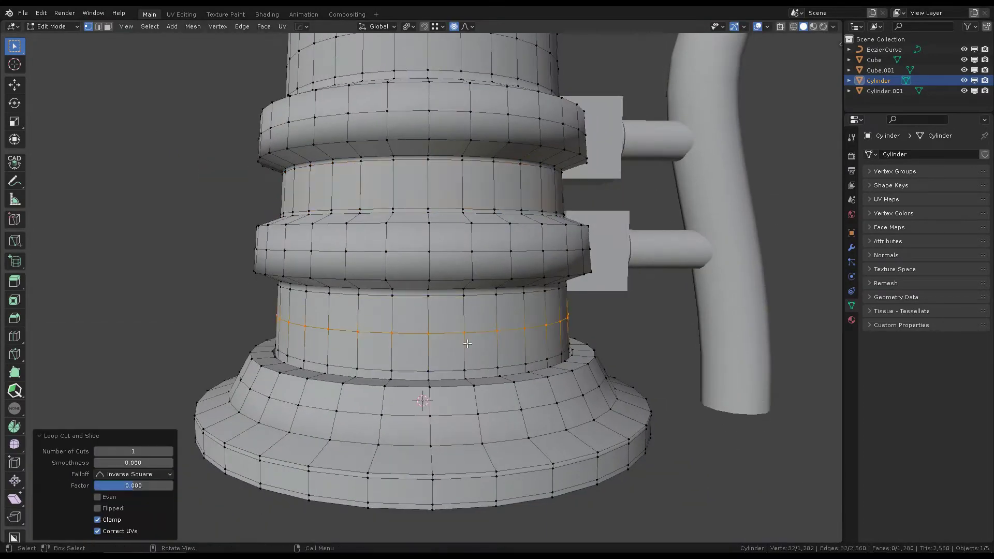
{"action": "scroll", "coordinate": [487, 300], "scroll_direction": "up", "scroll_amount": 4}
{"action": "key", "text": "Escape"}
{"action": "scroll", "coordinate": [639, 263], "scroll_direction": "down", "scroll_amount": 5}
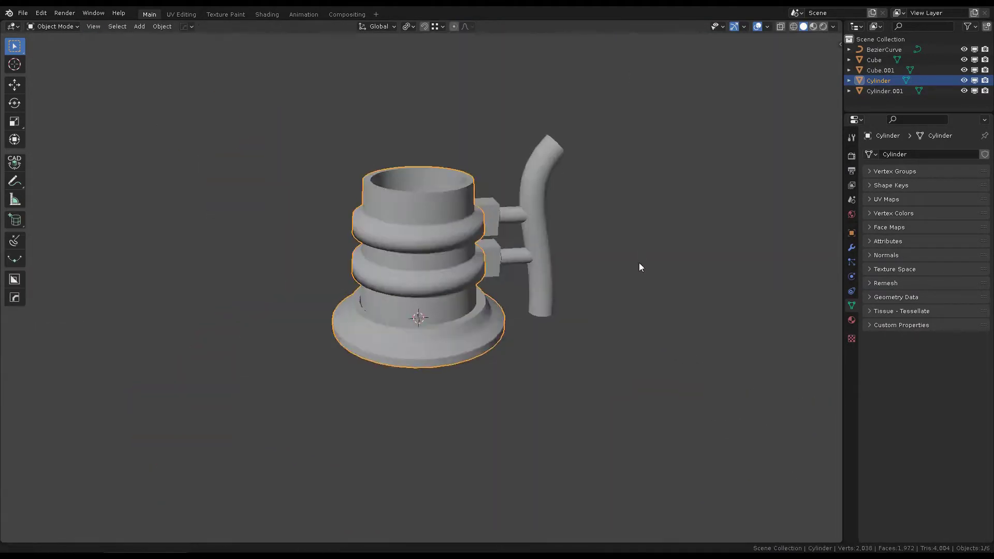
{"action": "scroll", "coordinate": [480, 232], "scroll_direction": "up", "scroll_amount": 6}
{"action": "left_click", "coordinate": [474, 244]}
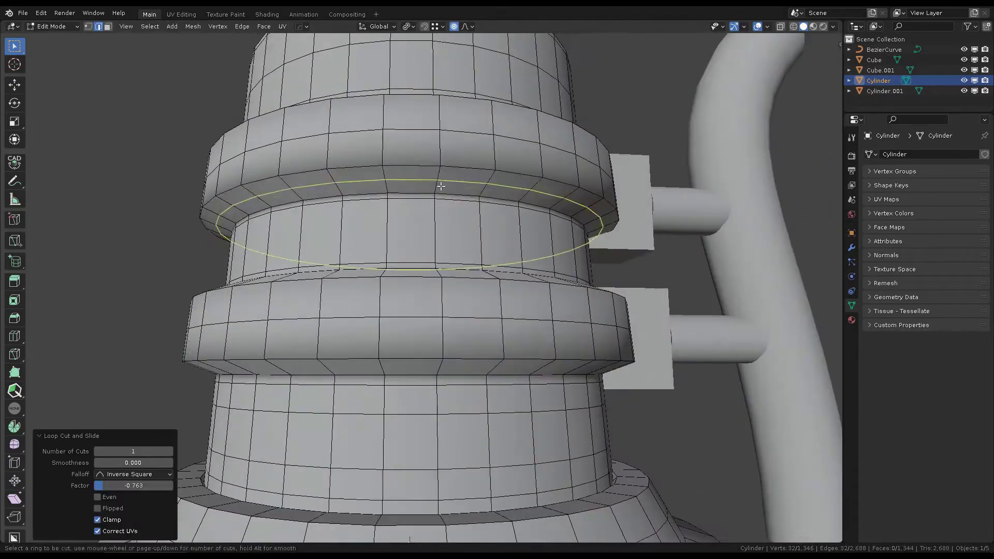
{"action": "scroll", "coordinate": [474, 233], "scroll_direction": "down", "scroll_amount": 5}
{"action": "scroll", "coordinate": [474, 229], "scroll_direction": "up", "scroll_amount": 5}
{"action": "scroll", "coordinate": [474, 229], "scroll_direction": "down", "scroll_amount": 5}
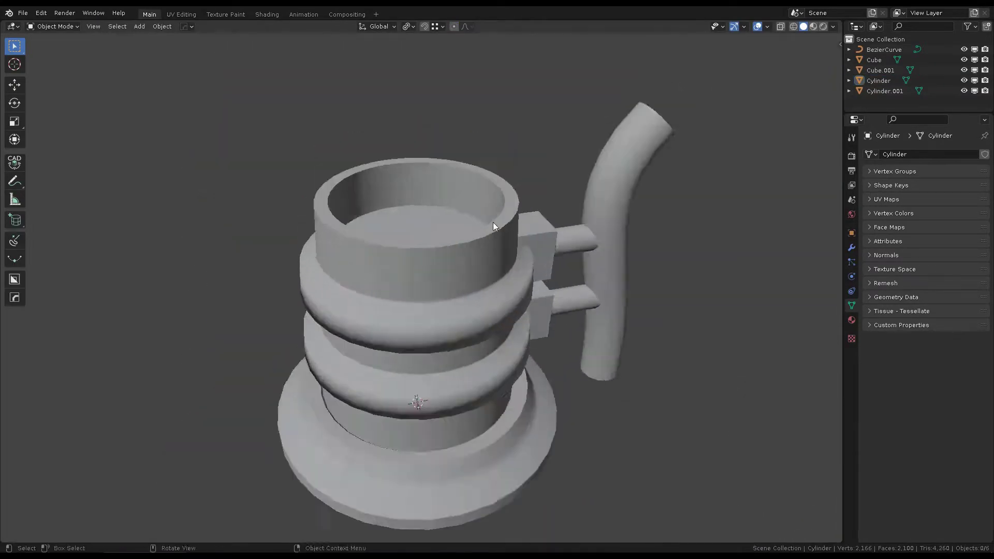
{"action": "middle_click_drag", "start_coordinate": [493, 222], "coordinate": [489, 260]}
Place two more loop cuts on the body beside the rings.
{"action": "left_click", "coordinate": [487, 248]}
{"action": "scroll", "coordinate": [489, 261], "scroll_direction": "down", "scroll_amount": 4}
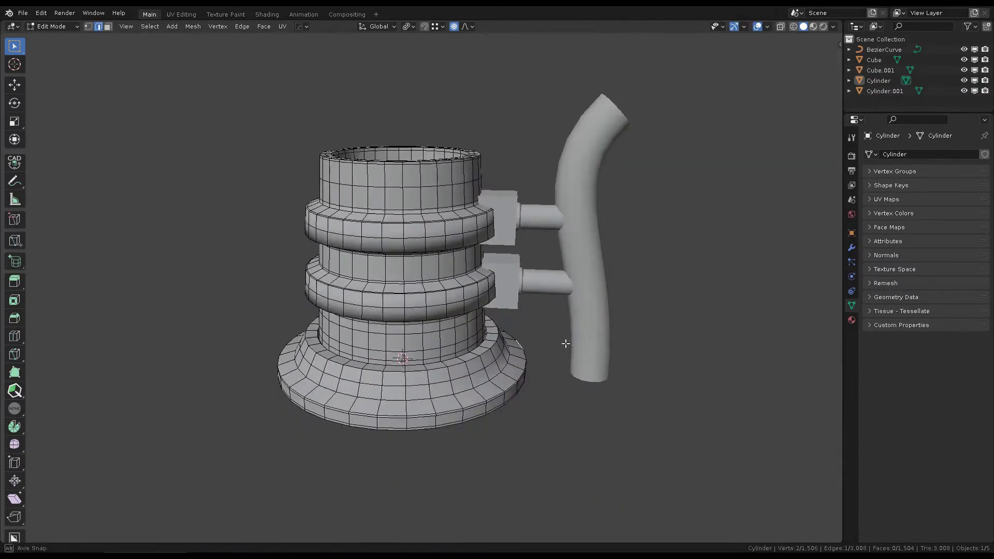
{"action": "scroll", "coordinate": [489, 260], "scroll_direction": "up", "scroll_amount": 6}
{"action": "scroll", "coordinate": [497, 267], "scroll_direction": "down", "scroll_amount": 4}
{"action": "scroll", "coordinate": [500, 271], "scroll_direction": "up", "scroll_amount": 3}
{"action": "left_click", "coordinate": [501, 271]}
{"action": "scroll", "coordinate": [501, 270], "scroll_direction": "up", "scroll_amount": 2}
Add and slide further loop cuts across the rings.
{"action": "key", "text": "ctrl+r"}
{"action": "left_click", "coordinate": [419, 258]}
{"action": "right_click", "coordinate": [419, 258]}
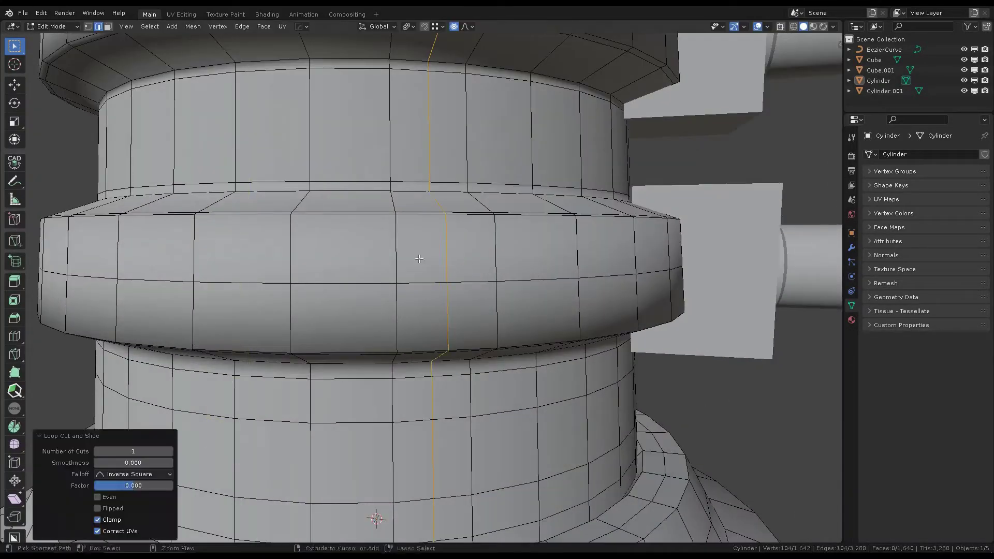
{"action": "left_click", "coordinate": [411, 229]}
{"action": "scroll", "coordinate": [410, 229], "scroll_direction": "down", "scroll_amount": 2}
{"action": "key", "text": "ctrl+r"}
{"action": "left_click", "coordinate": [436, 258]}
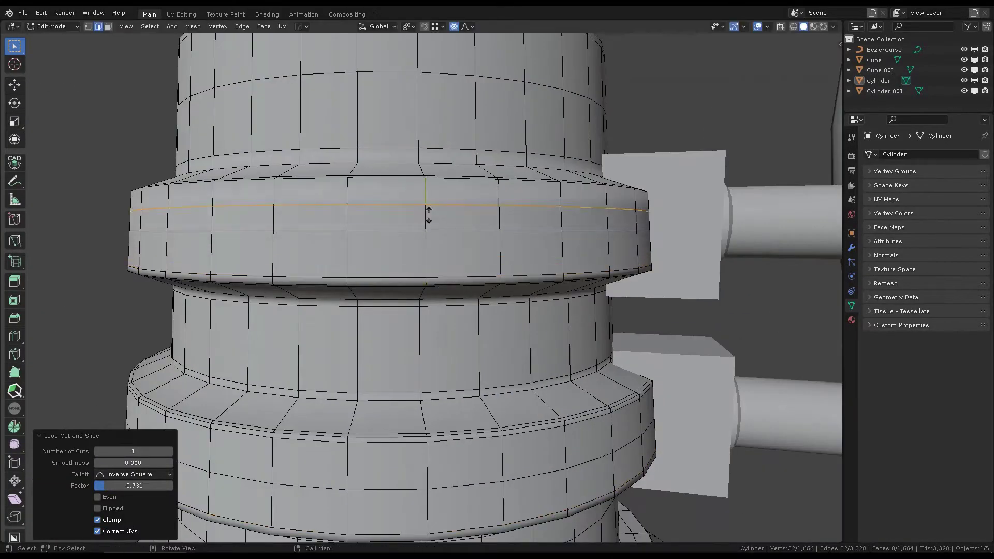
{"action": "left_click", "coordinate": [428, 215]}
Return to Object Mode, show wireframe and frame the upper peg bracket.
{"action": "key", "text": "Tab"}
{"action": "scroll", "coordinate": [599, 160], "scroll_direction": "down", "scroll_amount": 5}
{"action": "key", "text": "shift+z"}
{"action": "left_click", "coordinate": [519, 227]}
{"action": "key", "text": "KP_Decimal"}
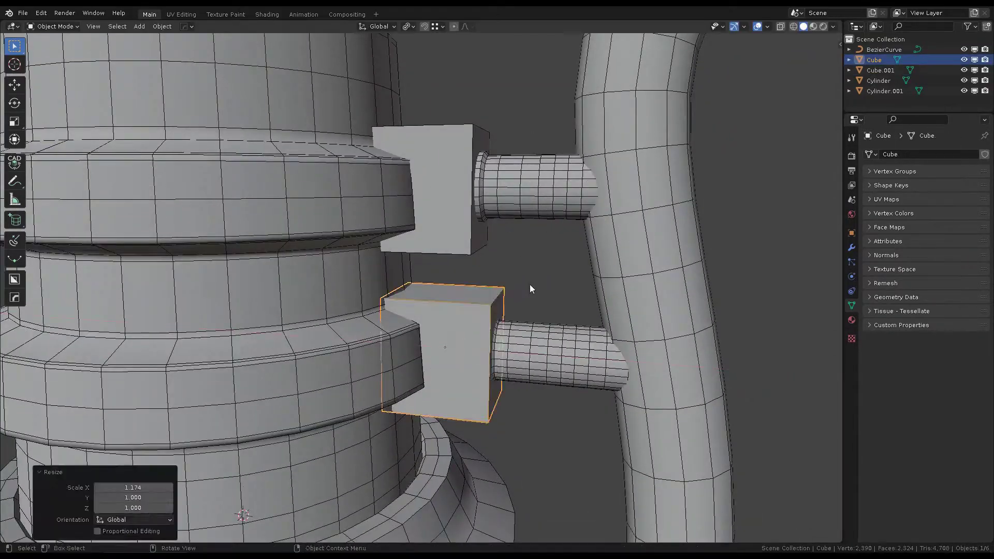
{"action": "middle_click_drag", "start_coordinate": [529, 284], "coordinate": [470, 249]}
Add two supporting loop cuts to the upper peg bracket Cube.001.
{"action": "scroll", "coordinate": [471, 249], "scroll_direction": "down", "scroll_amount": 3}
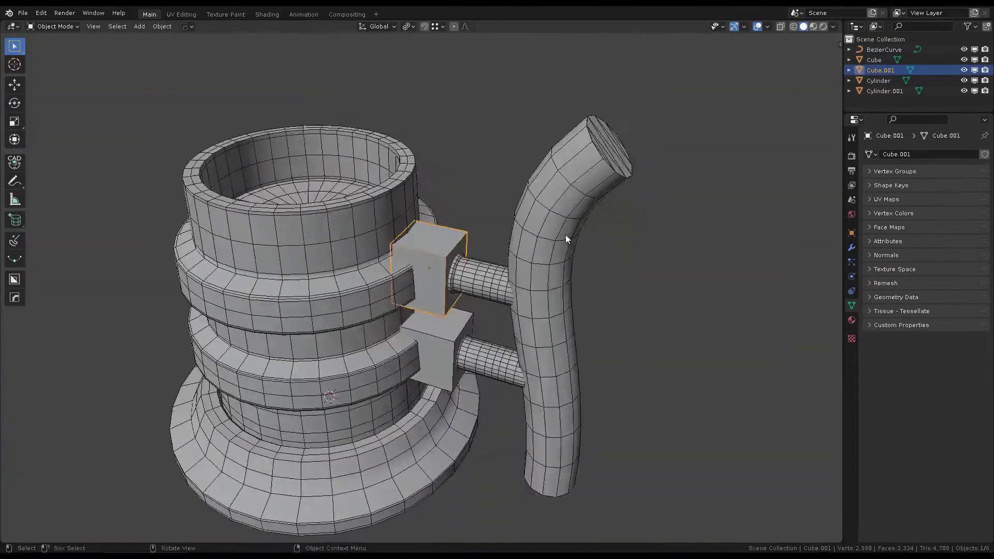
{"action": "scroll", "coordinate": [613, 229], "scroll_direction": "up", "scroll_amount": 2}
{"action": "key", "text": "shift+z"}
{"action": "left_click", "coordinate": [462, 247]}
{"action": "key", "text": "Tab"}
{"action": "key", "text": "KP_Decimal"}
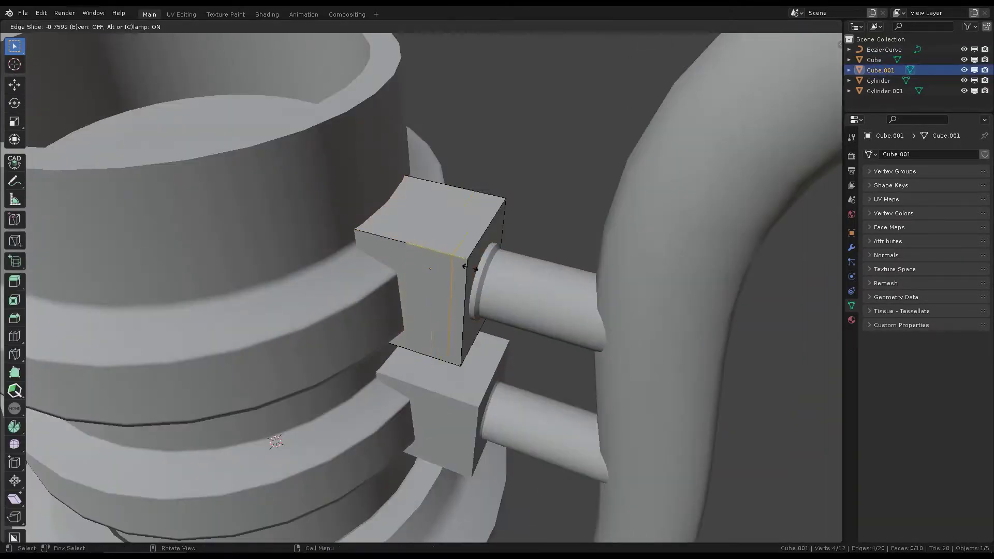
{"action": "left_click", "coordinate": [465, 267]}
{"action": "middle_click_drag", "start_coordinate": [465, 267], "coordinate": [439, 316]}
{"action": "middle_click_drag", "start_coordinate": [487, 295], "coordinate": [446, 212]}
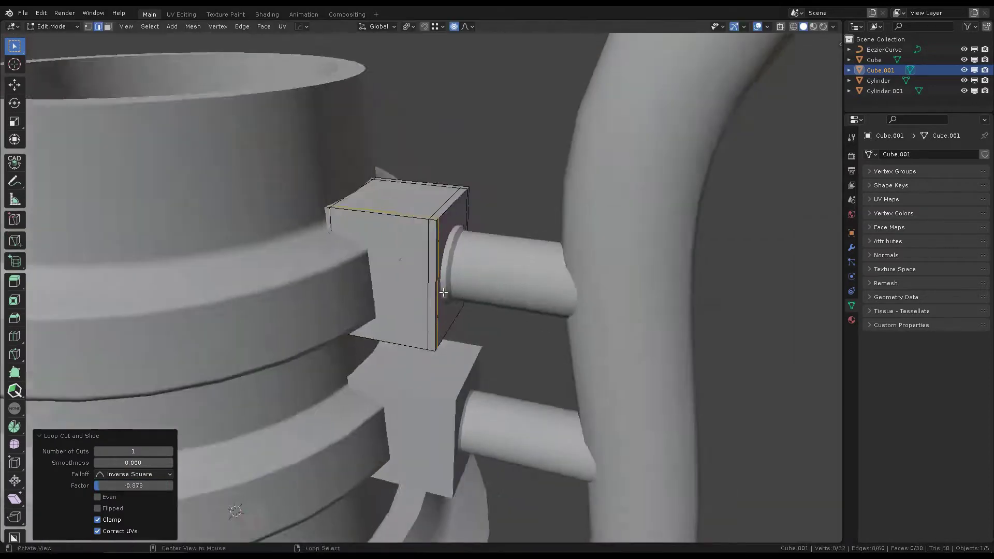
{"action": "left_click", "coordinate": [446, 212]}
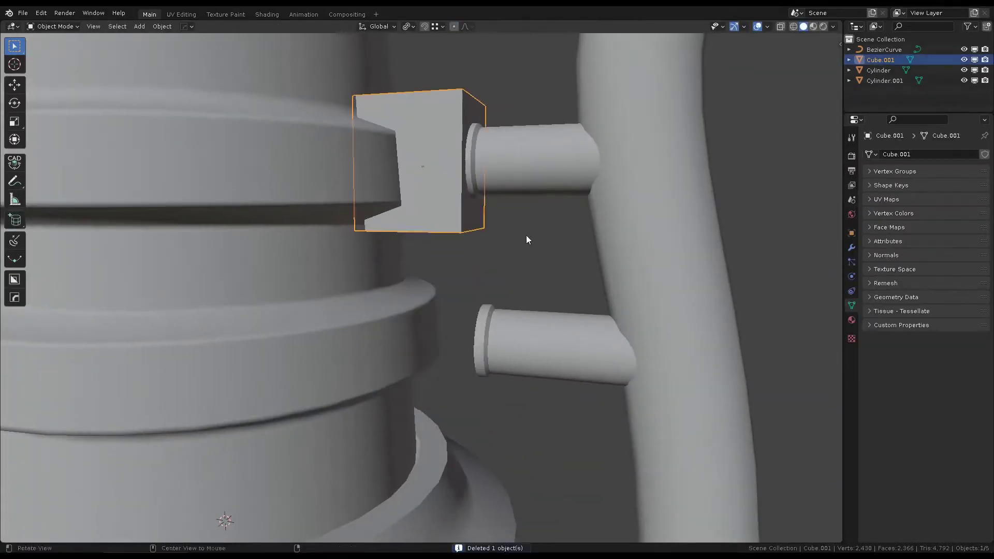
Replace the lower bracket with a Z-duplicated copy of Cube.001, scaled 1.15 along X.
{"action": "key", "text": "shift+d"}
{"action": "key", "text": "z"}
{"action": "left_click", "coordinate": [538, 373]}
{"action": "key", "text": "s"}
{"action": "key", "text": "z"}
{"action": "left_click", "coordinate": [550, 350]}
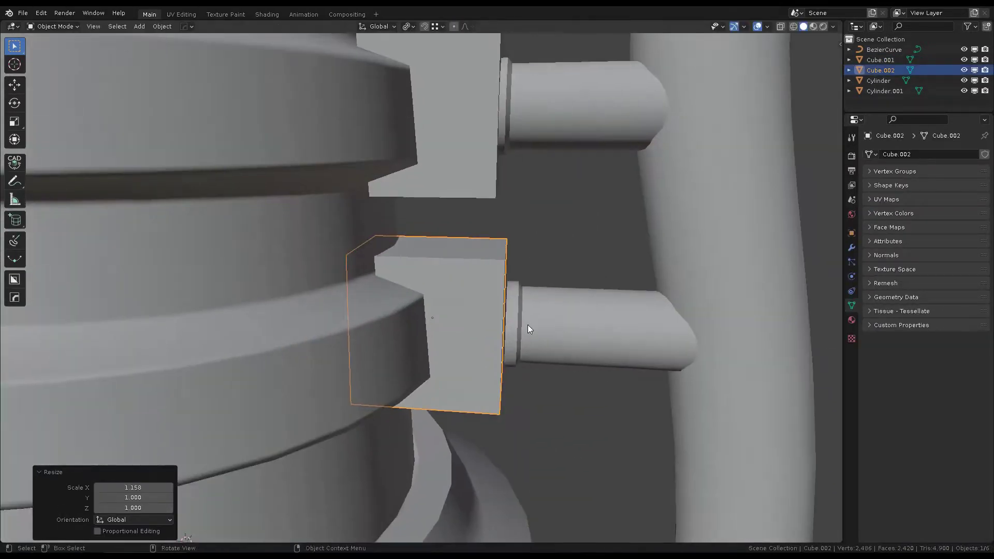
Inspect both brackets, return to Object Mode and select the curved handle.
{"action": "scroll", "coordinate": [562, 244], "scroll_direction": "down", "scroll_amount": 5}
{"action": "mouse_move", "coordinate": [561, 244]}
{"action": "middle_mouse_down"}
{"action": "mouse_move", "coordinate": [452, 285]}
{"action": "mouse_move", "coordinate": [441, 223]}
{"action": "middle_mouse_up"}
{"action": "scroll", "coordinate": [452, 285], "scroll_direction": "up", "scroll_amount": 5}
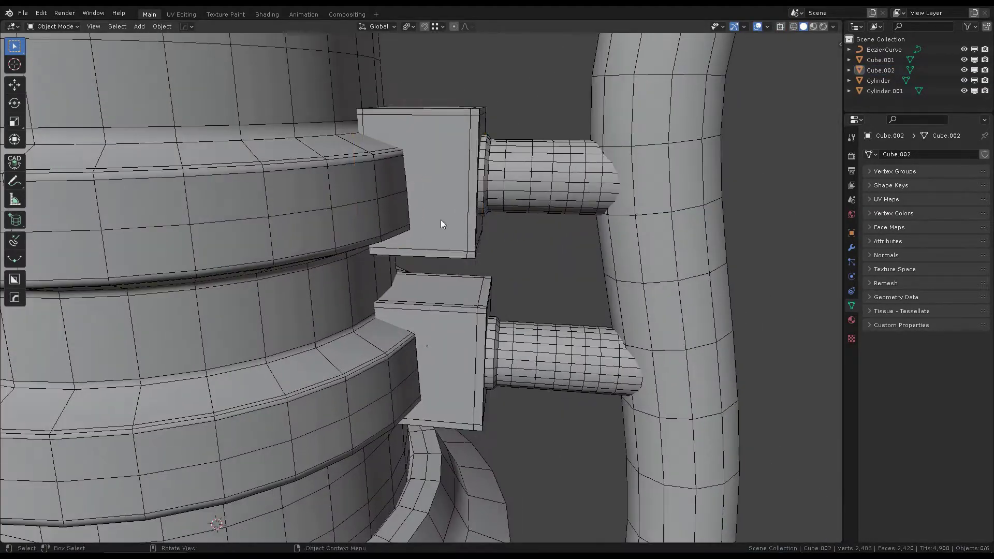
{"action": "key", "text": "Tab"}
{"action": "scroll", "coordinate": [426, 349], "scroll_direction": "down", "scroll_amount": 4}
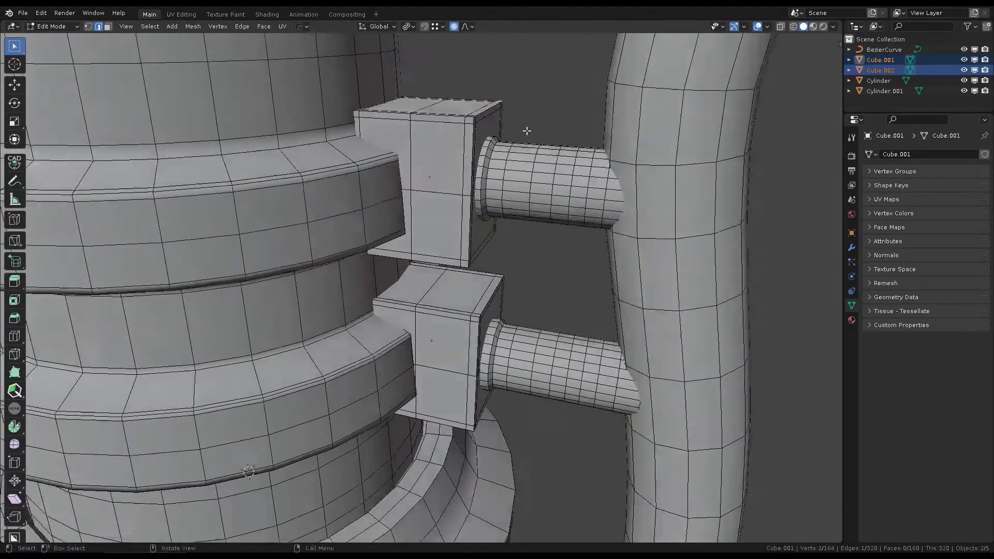
{"action": "left_click", "coordinate": [548, 171]}
Convert the BezierCurve handle to a mesh and enter Edit Mode on it.
{"action": "middle_click_drag", "start_coordinate": [631, 150], "coordinate": [560, 216]}
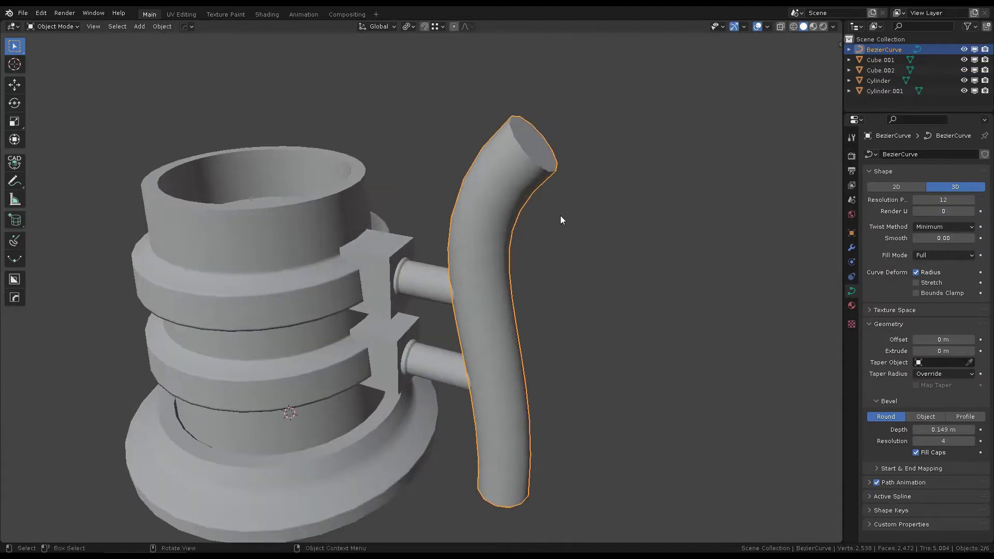
{"action": "left_click", "coordinate": [162, 27]}
{"action": "left_click", "coordinate": [279, 309]}
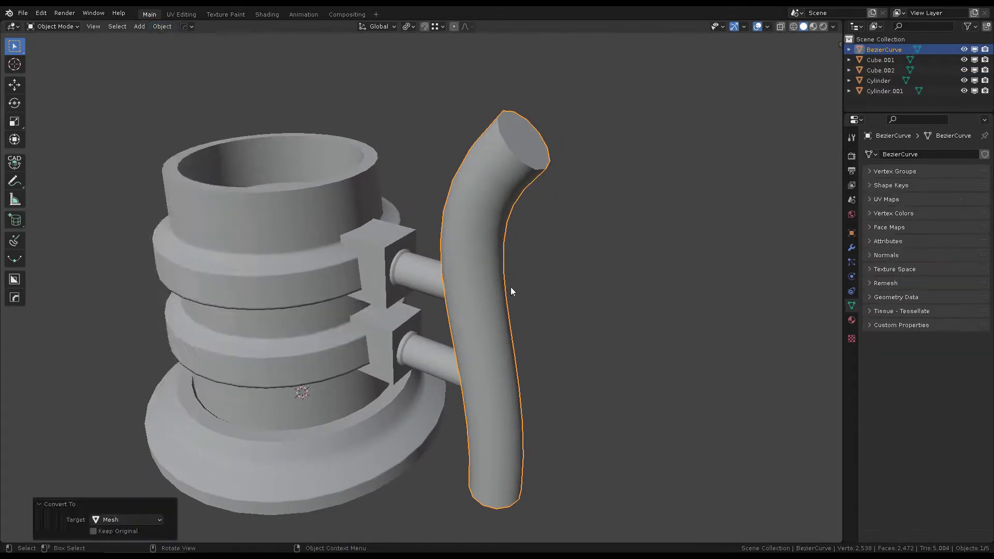
{"action": "key", "text": "Tab"}
{"action": "scroll", "coordinate": [507, 269], "scroll_direction": "up", "scroll_amount": 3}
{"action": "middle_click_drag", "start_coordinate": [506, 247], "coordinate": [570, 217]}
Dissolve each handle end cap into a single inset face and exit Edit Mode.
{"action": "key", "text": "ctrl+x"}
{"action": "key", "text": "i"}
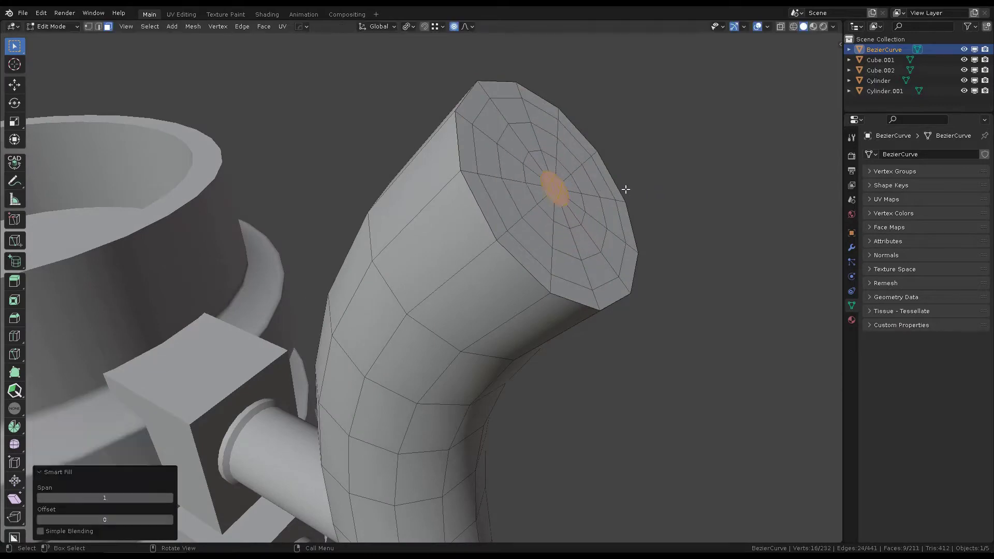
{"action": "left_click", "coordinate": [474, 261]}
{"action": "mouse_move", "coordinate": [588, 260]}
{"action": "middle_mouse_down"}
{"action": "mouse_move", "coordinate": [469, 292]}
{"action": "mouse_move", "coordinate": [452, 281]}
{"action": "mouse_move", "coordinate": [670, 299]}
{"action": "mouse_move", "coordinate": [595, 304]}
{"action": "middle_mouse_up"}
{"action": "scroll", "coordinate": [469, 292], "scroll_direction": "up", "scroll_amount": 4}
{"action": "left_click", "coordinate": [440, 305], "text": "ctrl+shift"}
{"action": "key", "text": "ctrl+x"}
{"action": "scroll", "coordinate": [670, 299], "scroll_direction": "up", "scroll_amount": 2}
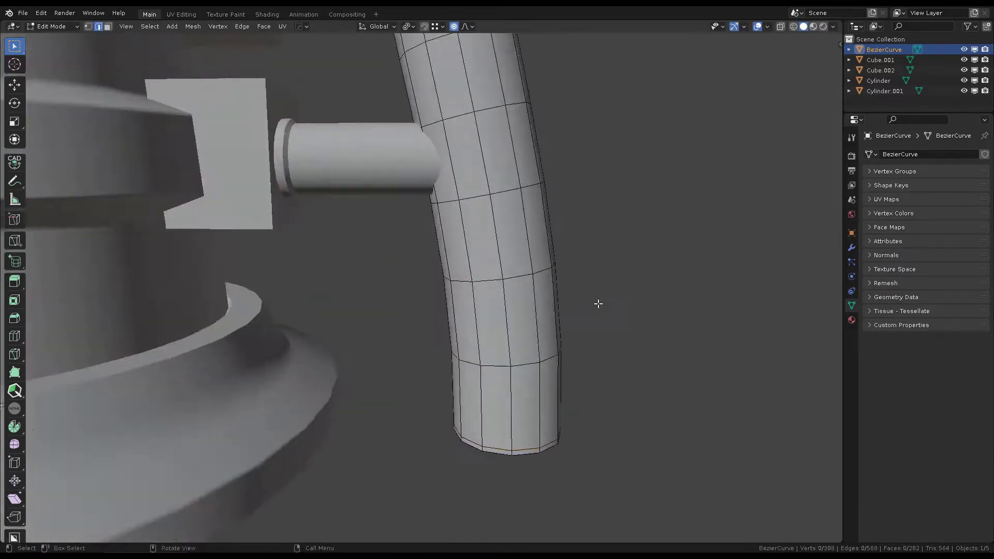
{"action": "scroll", "coordinate": [595, 304], "scroll_direction": "down", "scroll_amount": 4}
{"action": "key", "text": "Tab"}
Add level-1 subdivision smoothing to the handle and enter Edit Mode.
{"action": "key", "text": "ctrl+1"}
{"action": "key", "text": "alt+a"}
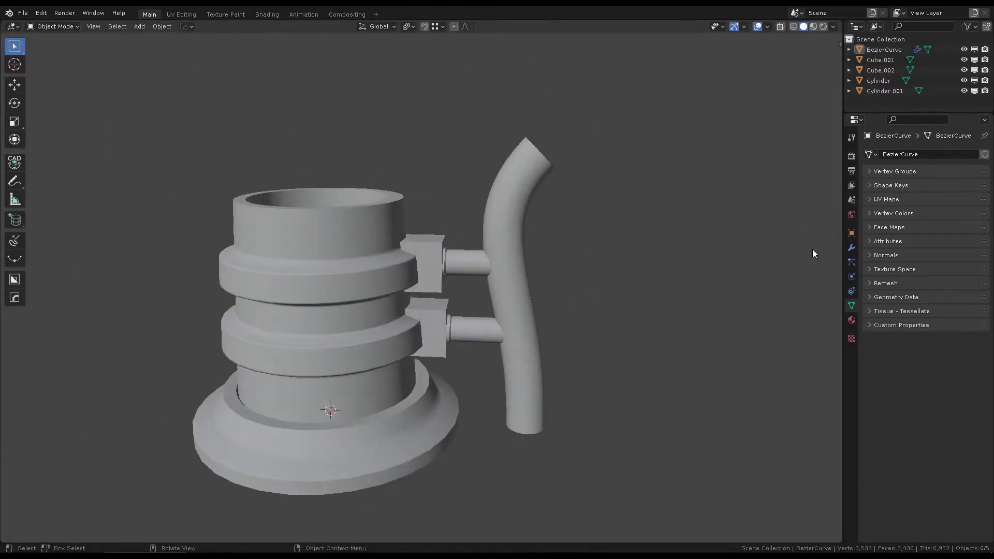
{"action": "middle_click_drag", "start_coordinate": [519, 246], "coordinate": [797, 246]}
{"action": "key", "text": "Tab"}
{"action": "scroll", "coordinate": [563, 240], "scroll_direction": "up", "scroll_amount": 5}
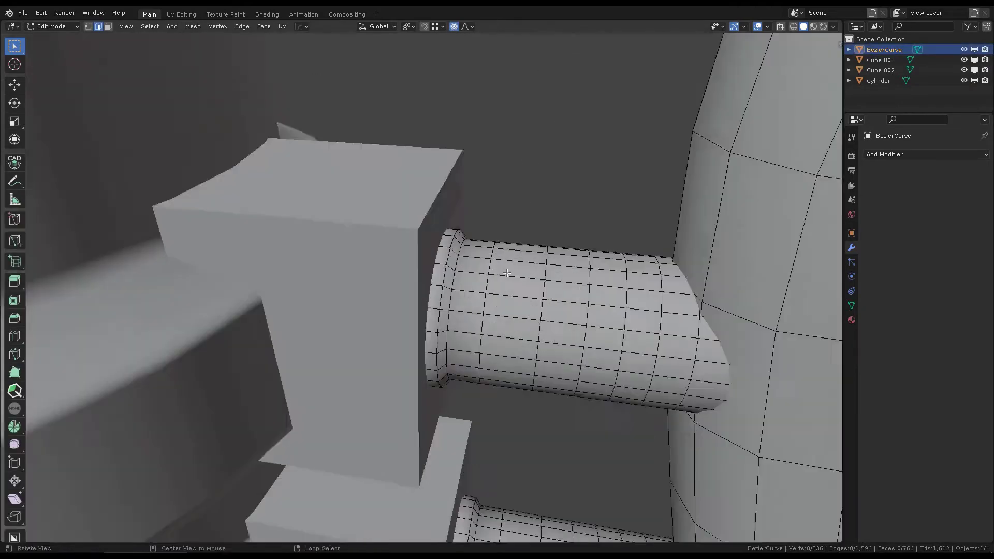
{"action": "scroll", "coordinate": [518, 259], "scroll_direction": "down", "scroll_amount": 2}
Add two supporting loop cuts near the handle peg's end.
{"action": "key", "text": "ctrl+r"}
{"action": "left_click", "coordinate": [450, 262]}
{"action": "key", "text": "g"}
{"action": "key", "text": "g"}
{"action": "left_click", "coordinate": [446, 264]}
{"action": "scroll", "coordinate": [549, 229], "scroll_direction": "down", "scroll_amount": 5}
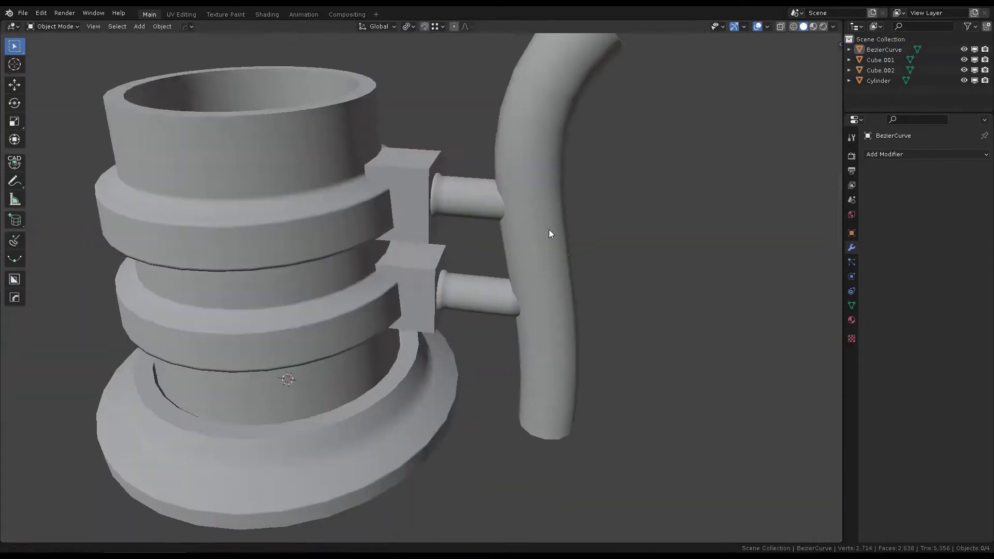
{"action": "mouse_move", "coordinate": [549, 229]}
{"action": "middle_mouse_down"}
{"action": "mouse_move", "coordinate": [580, 248]}
{"action": "mouse_move", "coordinate": [466, 241]}
{"action": "middle_mouse_up"}
{"action": "scroll", "coordinate": [466, 241], "scroll_direction": "up", "scroll_amount": 5}
{"action": "left_click", "coordinate": [451, 241]}
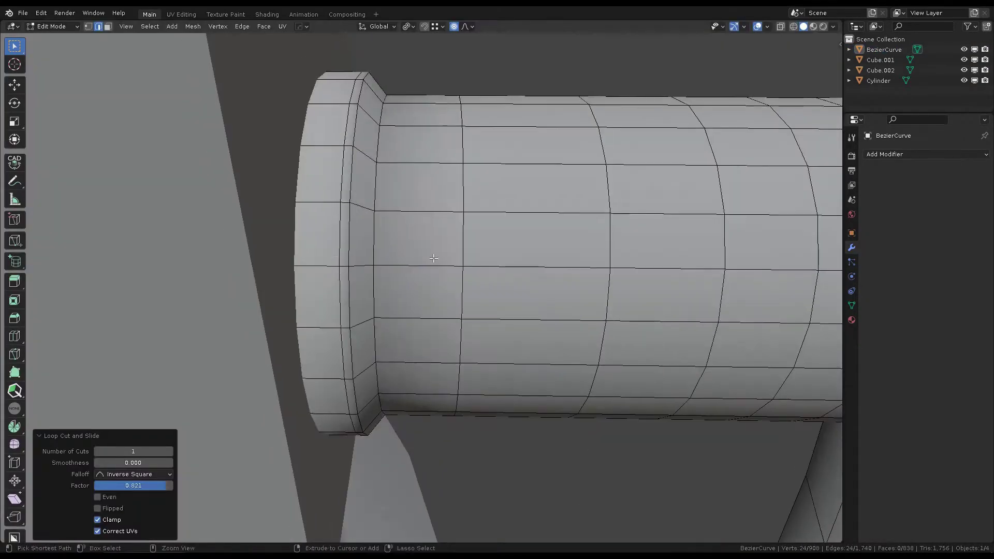
{"action": "key", "text": "Tab"}
Select the curved handle and enter Edit Mode on its vertices.
{"action": "scroll", "coordinate": [517, 504], "scroll_direction": "down", "scroll_amount": 5}
{"action": "scroll", "coordinate": [627, 332], "scroll_direction": "up", "scroll_amount": 4}
{"action": "left_click", "coordinate": [552, 270]}
{"action": "scroll", "coordinate": [367, 297], "scroll_direction": "down", "scroll_amount": 3}
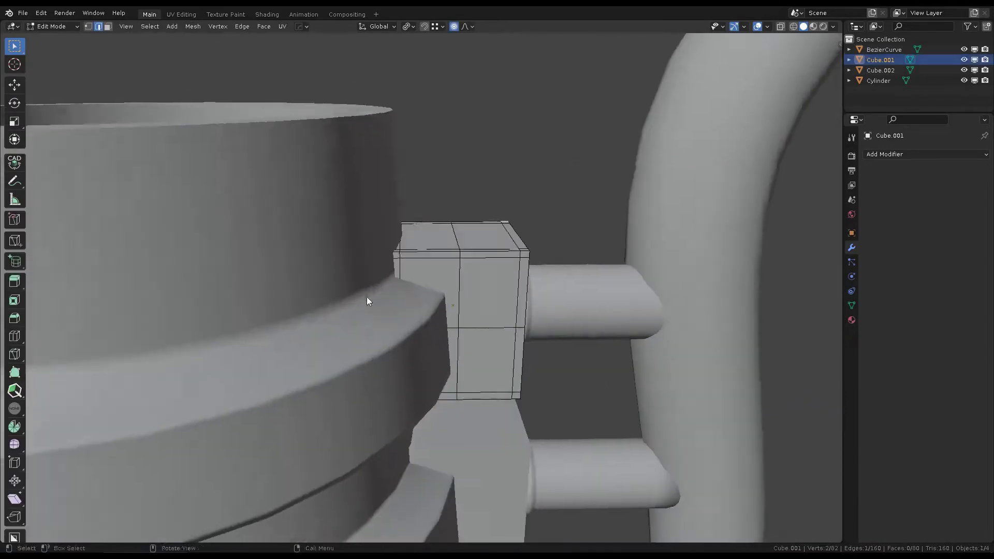
{"action": "key", "text": "shift+z"}
In quad view, move the handle's bottom vertices up with proportional editing.
{"action": "key", "text": "shift+z"}
{"action": "scroll", "coordinate": [510, 121], "scroll_direction": "down", "scroll_amount": 3}
{"action": "key", "text": "alt+a"}
{"action": "mouse_move", "coordinate": [509, 121]}
{"action": "middle_mouse_down"}
{"action": "mouse_move", "coordinate": [506, 171]}
{"action": "mouse_move", "coordinate": [545, 257]}
{"action": "middle_mouse_up"}
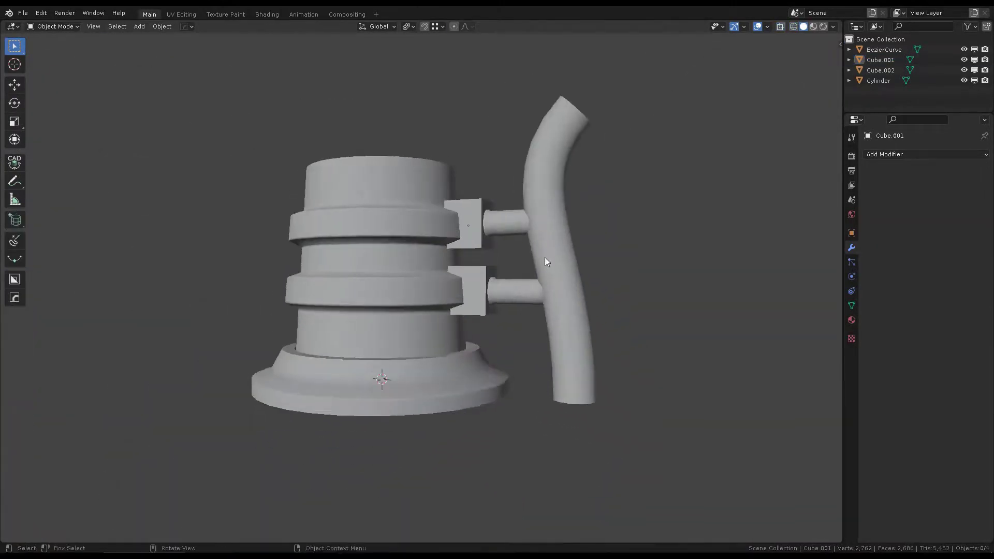
{"action": "left_click", "coordinate": [544, 257]}
{"action": "key", "text": "Tab"}
{"action": "key", "text": "ctrl+alt+q"}
{"action": "key", "text": "shift+z"}
{"action": "scroll", "coordinate": [357, 524], "scroll_direction": "up", "scroll_amount": 3}
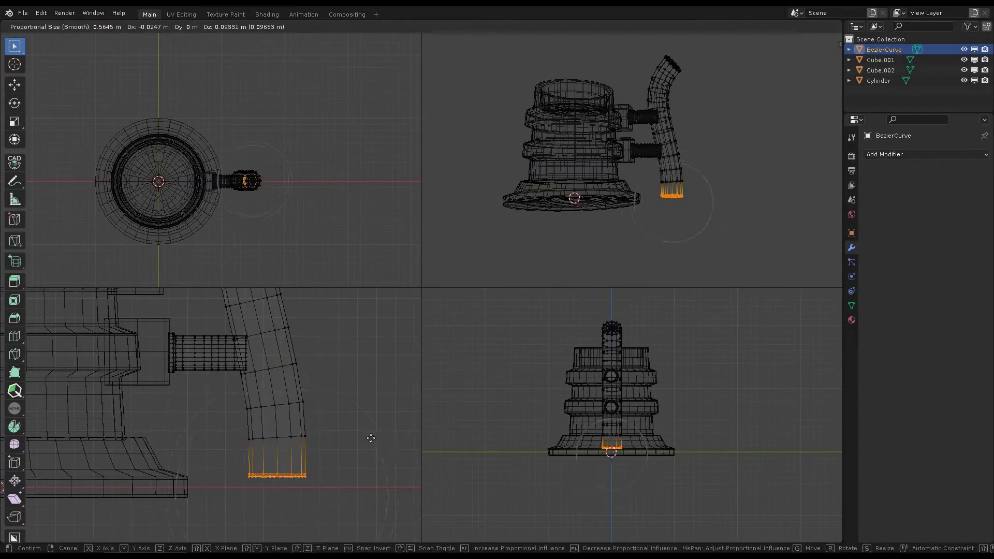
{"action": "left_click", "coordinate": [306, 378]}
{"action": "key", "text": "shift+z"}
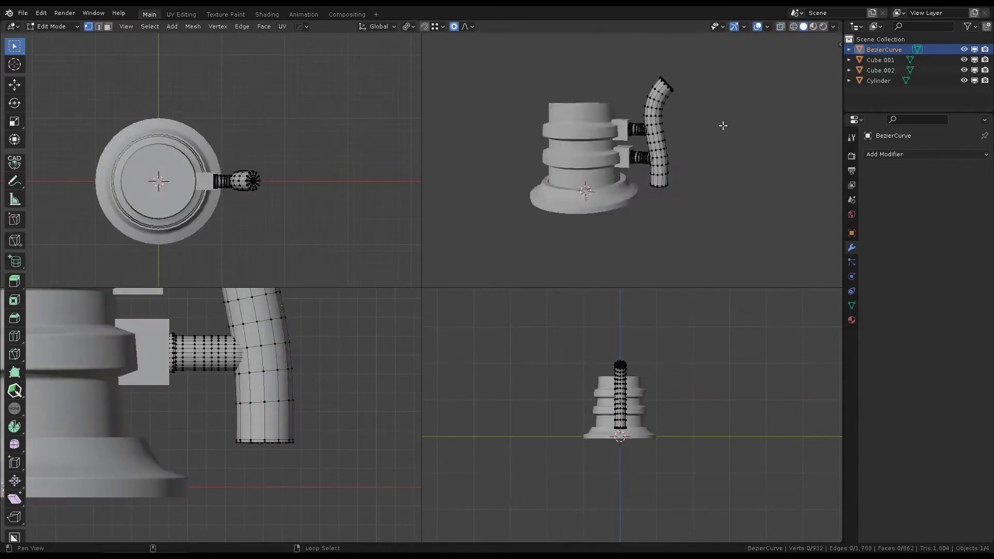
{"action": "key", "text": "alt+a"}
{"action": "middle_click_drag", "start_coordinate": [716, 137], "coordinate": [682, 86]}
{"action": "scroll", "coordinate": [682, 86], "scroll_direction": "up", "scroll_amount": 4}
{"action": "key", "text": "shift+z"}
{"action": "scroll", "coordinate": [295, 355], "scroll_direction": "down", "scroll_amount": 2}
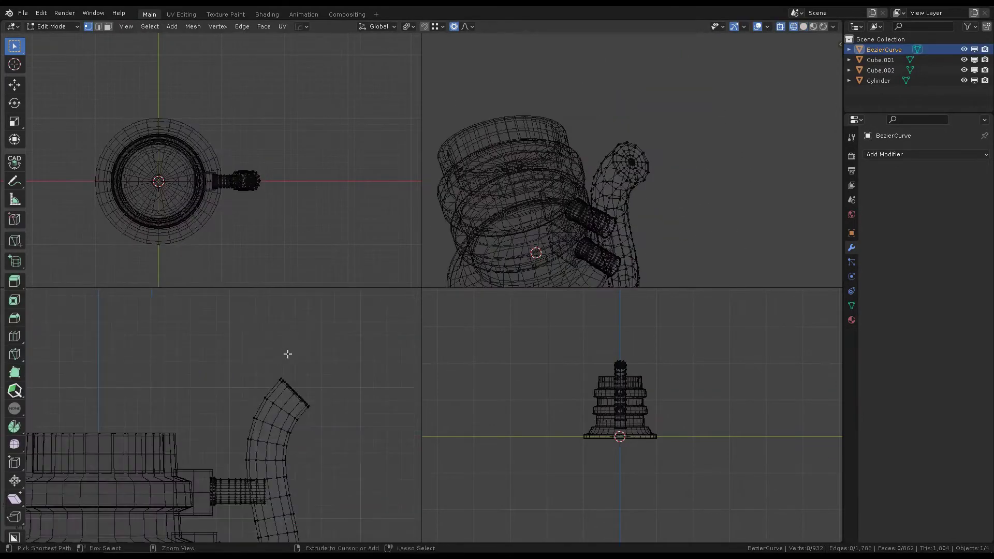
{"action": "left_click", "coordinate": [324, 392]}
{"action": "key", "text": "shift+z"}
{"action": "key", "text": "Tab"}
Return to single view, add level-1 subdivision to the body, and edit the handle mesh.
{"action": "key", "text": "ctrl+alt+q"}
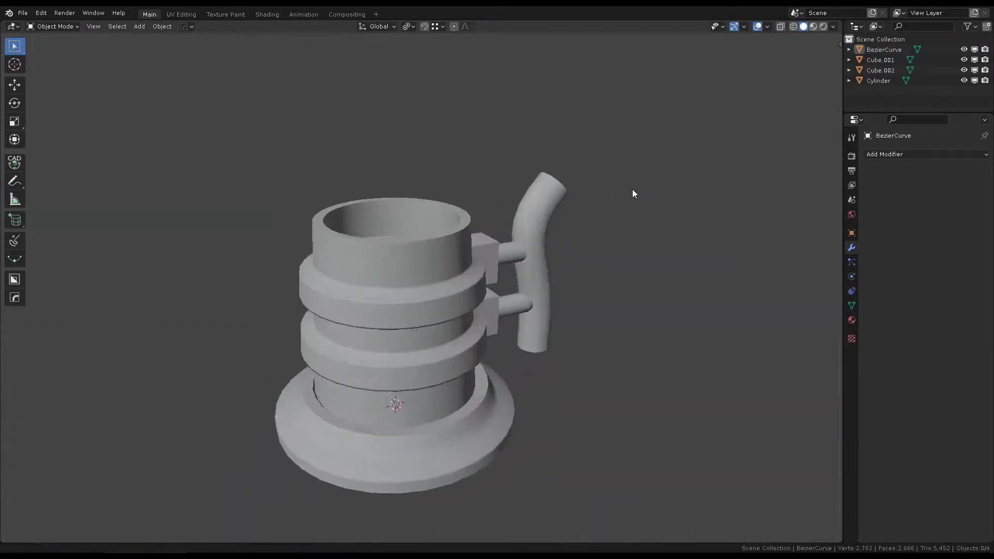
{"action": "middle_click_drag", "start_coordinate": [632, 189], "coordinate": [445, 248]}
{"action": "scroll", "coordinate": [445, 248], "scroll_direction": "up", "scroll_amount": 3}
{"action": "left_click", "coordinate": [461, 216]}
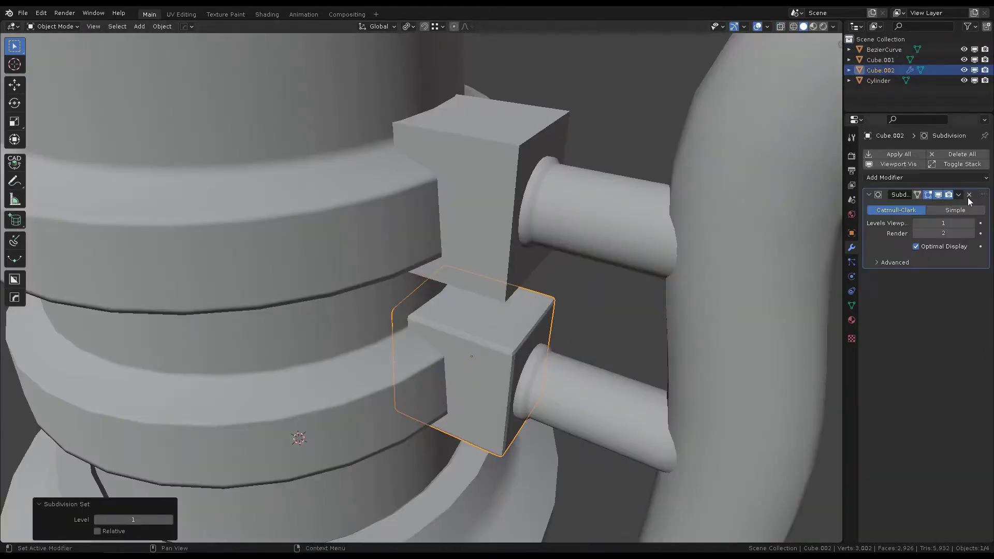
{"action": "key", "text": "ctrl+1"}
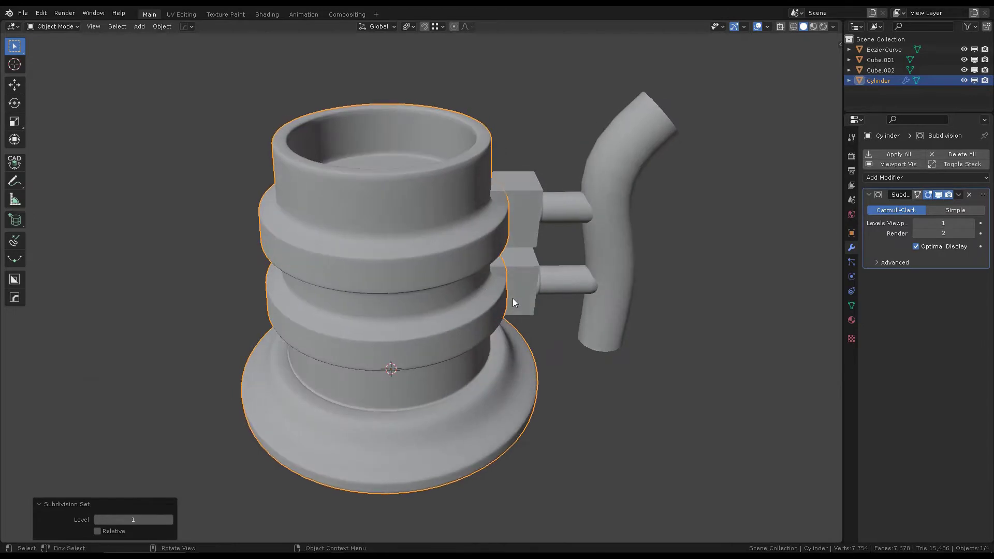
{"action": "left_click", "coordinate": [536, 238]}
{"action": "key", "text": "Tab"}
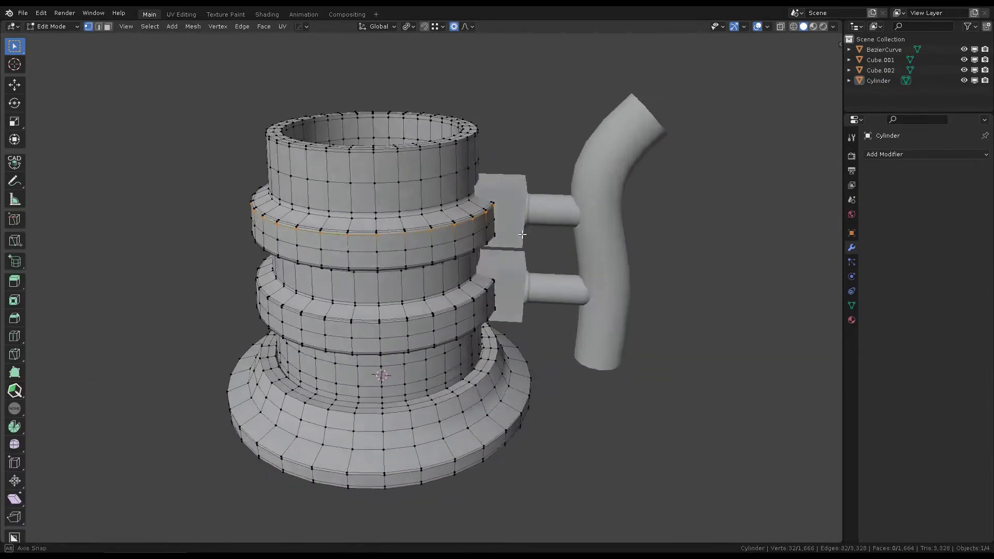
{"action": "scroll", "coordinate": [585, 245], "scroll_direction": "up", "scroll_amount": 4}
Add a second material slot to the handle with a new material renamed 'Metal'.
{"action": "left_click", "coordinate": [852, 320]}
{"action": "type", "text": "W"}
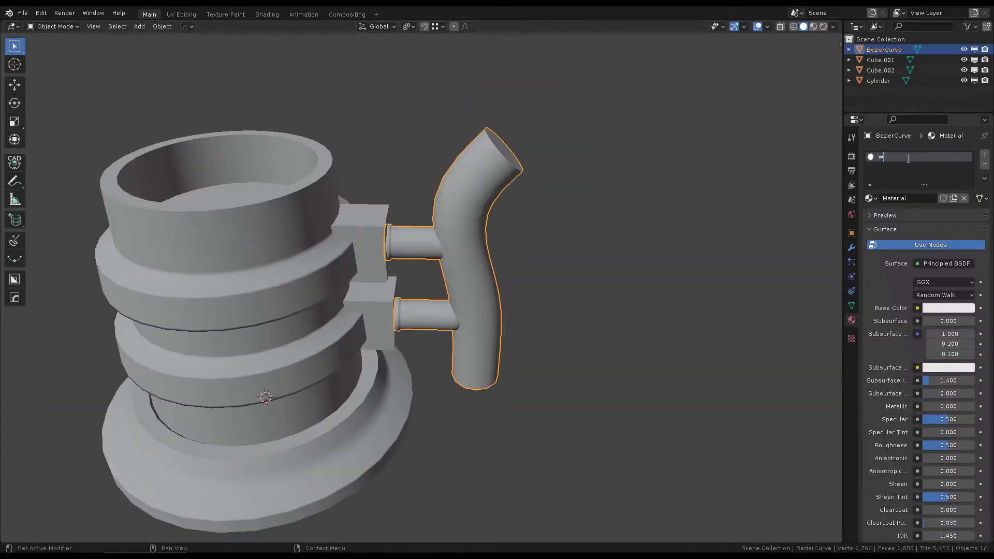
{"action": "left_click", "coordinate": [985, 154]}
{"action": "left_click", "coordinate": [911, 219]}
{"action": "double_click", "coordinate": [890, 167]}
{"action": "type", "text": "Metal"}
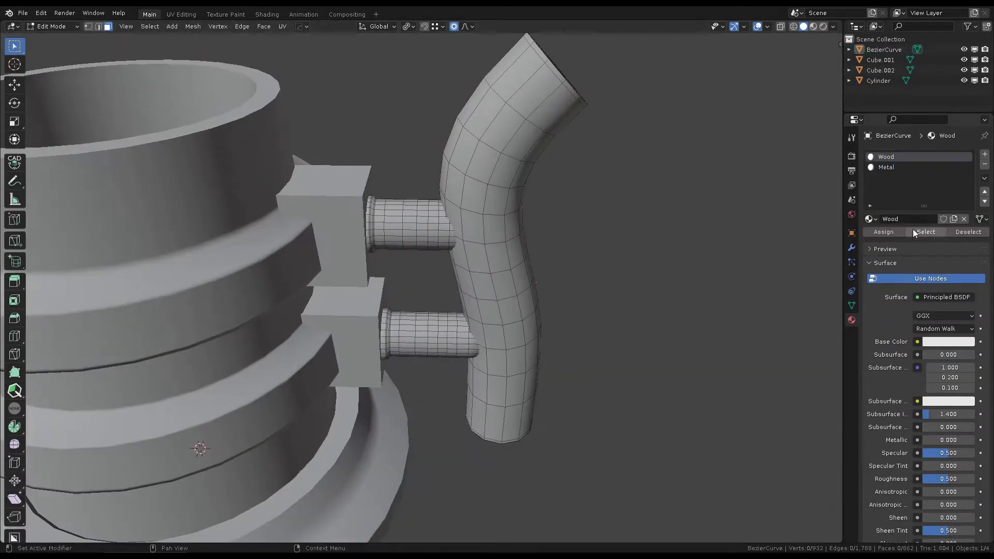
{"action": "left_click", "coordinate": [872, 231]}
{"action": "key", "text": "alt+a"}
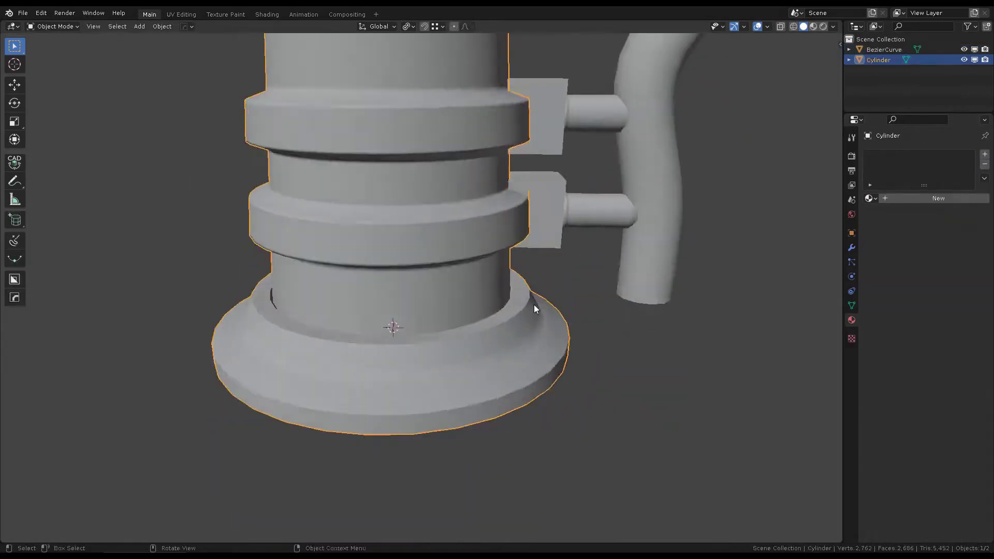
Separate the base flange faces from the mug body into their own object.
{"action": "key", "text": "Tab"}
{"action": "middle_click_drag", "start_coordinate": [535, 308], "coordinate": [527, 265]}
{"action": "key", "text": "ctrl+KP_Add"}
{"action": "key", "text": "ctrl+KP_Add"}
{"action": "key", "text": "ctrl+KP_Add"}
{"action": "middle_click_drag", "start_coordinate": [524, 231], "coordinate": [379, 291]}
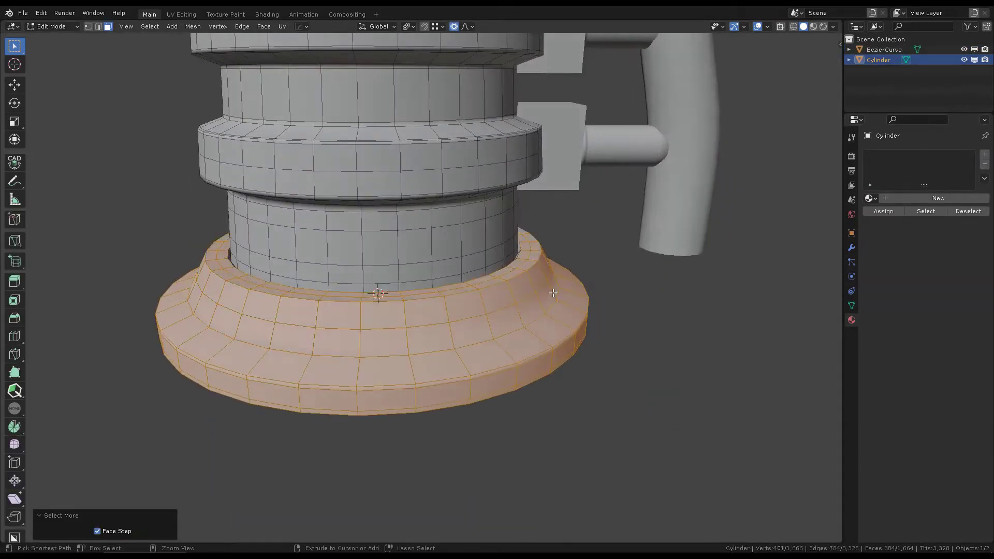
{"action": "scroll", "coordinate": [379, 291], "scroll_direction": "up", "scroll_amount": 5}
{"action": "scroll", "coordinate": [585, 327], "scroll_direction": "down", "scroll_amount": 5}
{"action": "scroll", "coordinate": [586, 327], "scroll_direction": "down", "scroll_amount": 4}
{"action": "key", "text": "p"}
{"action": "key", "text": "Tab"}
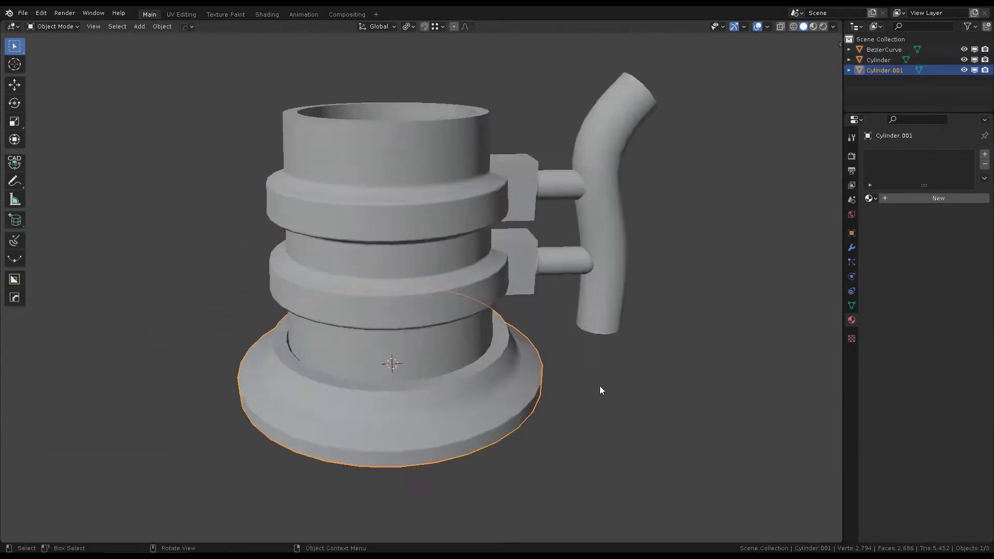
Separate the two ring bands from the mug body into their own object.
{"action": "mouse_move", "coordinate": [599, 387]}
{"action": "middle_mouse_down"}
{"action": "mouse_move", "coordinate": [561, 349]}
{"action": "mouse_move", "coordinate": [662, 440]}
{"action": "middle_mouse_up"}
{"action": "key", "text": "alt+a"}
{"action": "left_click", "coordinate": [528, 326]}
{"action": "key", "text": "Tab"}
{"action": "scroll", "coordinate": [661, 439], "scroll_direction": "up", "scroll_amount": 4}
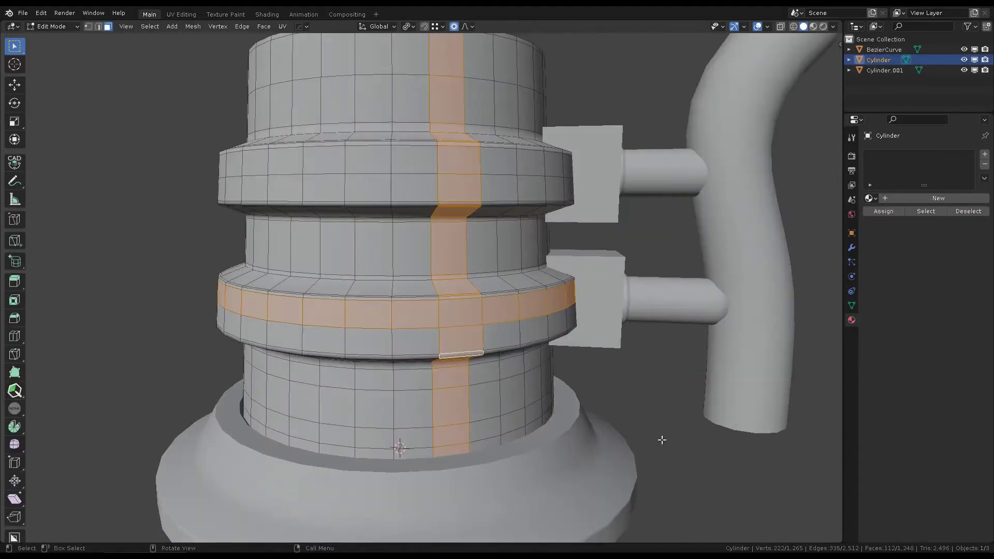
{"action": "left_click", "coordinate": [435, 191], "text": "alt+shift"}
{"action": "scroll", "coordinate": [435, 191], "scroll_direction": "down", "scroll_amount": 4}
{"action": "key", "text": "p"}
{"action": "key", "text": "Tab"}
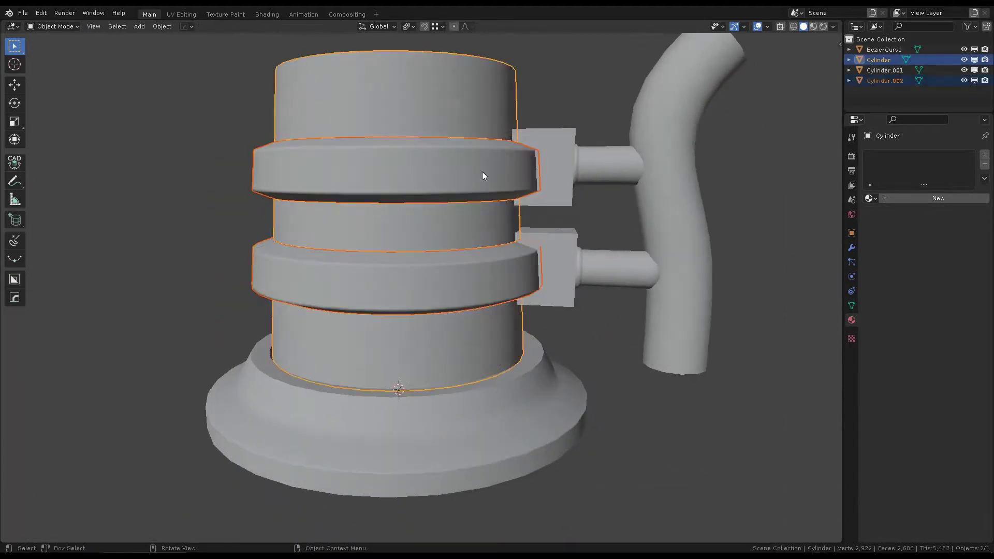
Join the handle, rings and base flange into one object and give the rings and base the Wood material.
{"action": "left_click", "coordinate": [483, 175]}
{"action": "left_click", "coordinate": [484, 366], "text": "shift"}
{"action": "key", "text": "ctrl+j"}
{"action": "key", "text": "Tab"}
{"action": "scroll", "coordinate": [481, 306], "scroll_direction": "up", "scroll_amount": 3}
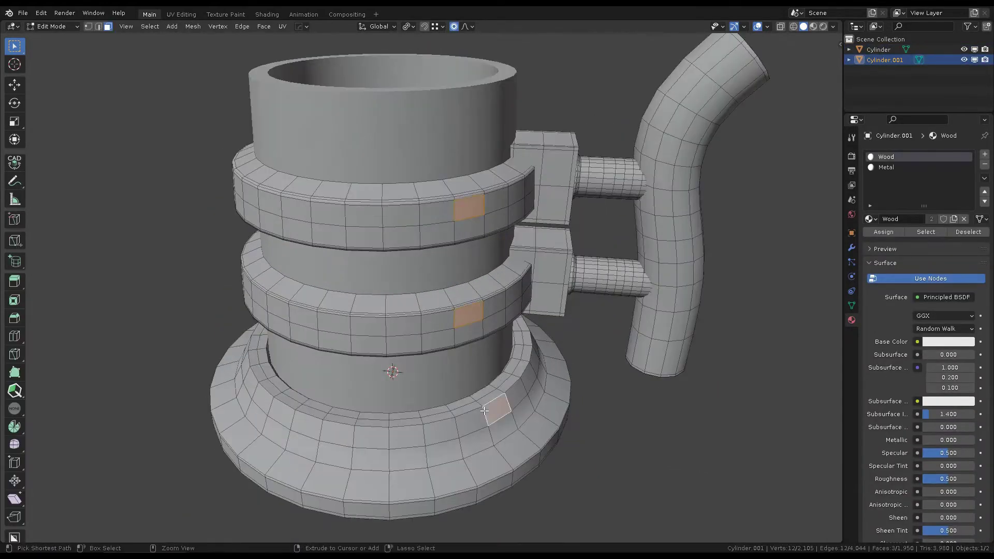
{"action": "key", "text": "ctrl+l"}
{"action": "left_click", "coordinate": [884, 232]}
{"action": "scroll", "coordinate": [655, 255], "scroll_direction": "down", "scroll_amount": 3}
{"action": "left_click", "coordinate": [926, 232]}
{"action": "key", "text": "Tab"}
{"action": "mouse_move", "coordinate": [570, 259]}
{"action": "middle_mouse_down"}
{"action": "mouse_move", "coordinate": [529, 208]}
{"action": "mouse_move", "coordinate": [476, 169]}
{"action": "middle_mouse_up"}
Assign the Wood material to the mug body faces.
{"action": "key", "text": "q"}
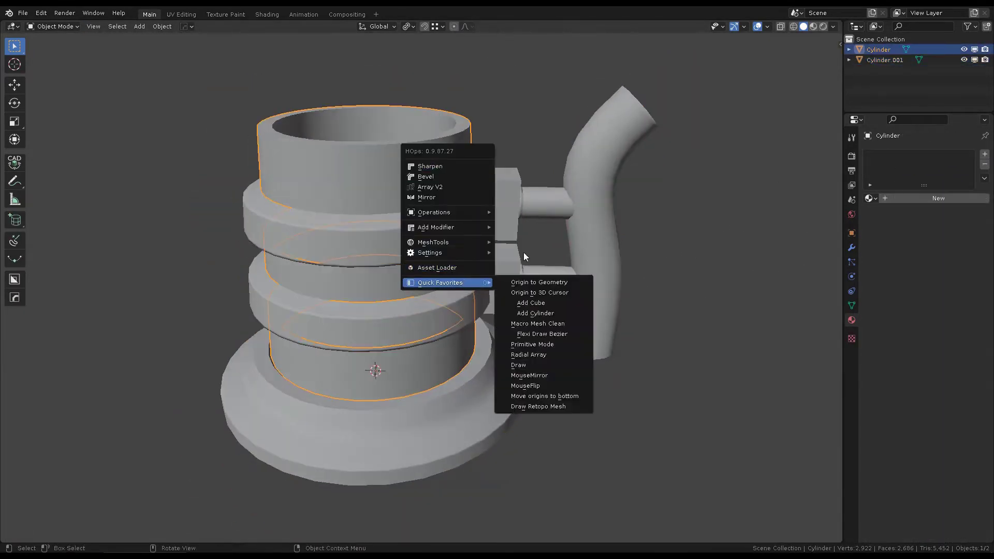
{"action": "key", "text": "Escape"}
{"action": "key", "text": "Tab"}
{"action": "left_click", "coordinate": [532, 331]}
{"action": "left_click", "coordinate": [640, 241]}
Apply the body's scale and enable Auto Smooth in its mesh data.
{"action": "middle_click_drag", "start_coordinate": [640, 242], "coordinate": [575, 213], "text": "shift"}
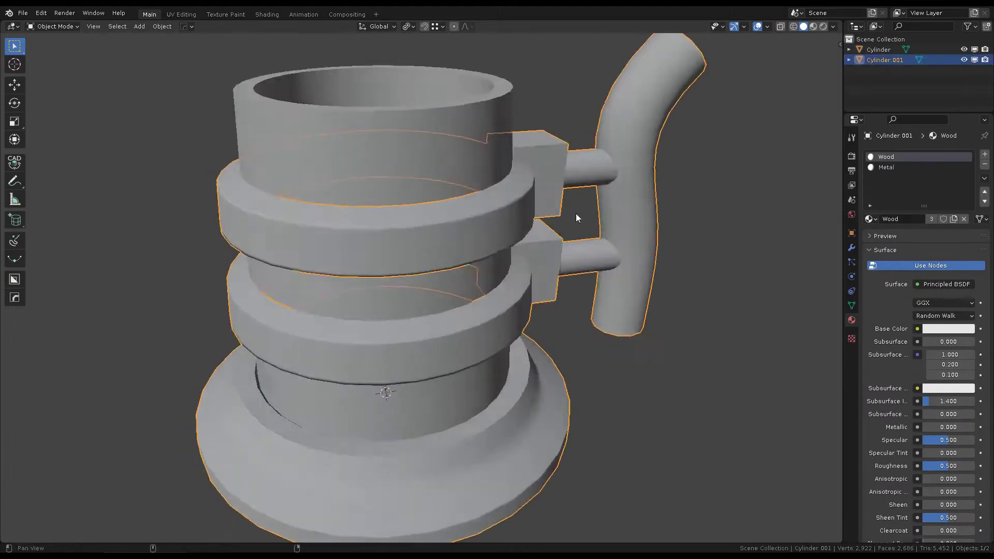
{"action": "key", "text": "ctrl+a"}
{"action": "left_click", "coordinate": [552, 271]}
{"action": "scroll", "coordinate": [645, 220], "scroll_direction": "down", "scroll_amount": 3}
{"action": "middle_click_drag", "start_coordinate": [644, 219], "coordinate": [457, 186]}
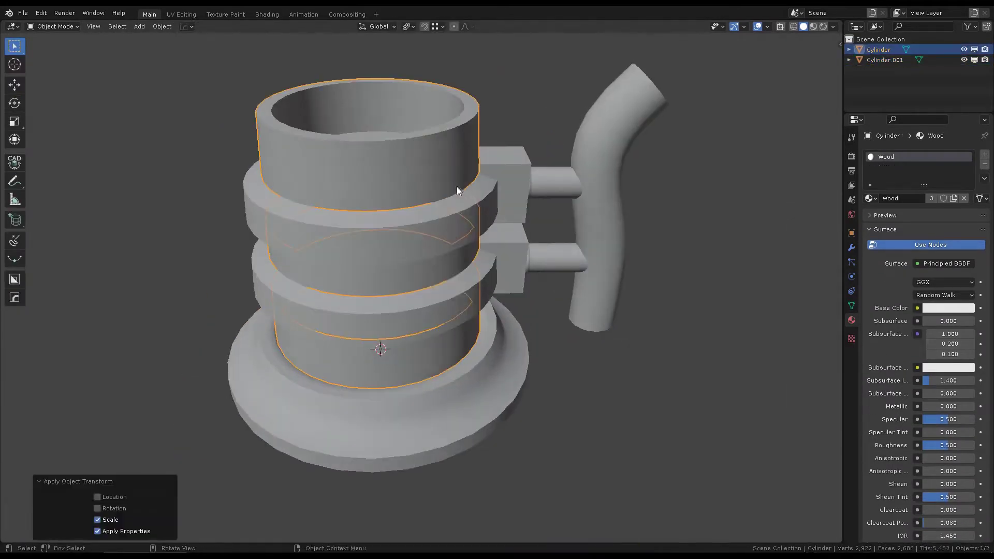
{"action": "left_click", "coordinate": [851, 305]}
{"action": "left_click", "coordinate": [949, 271]}
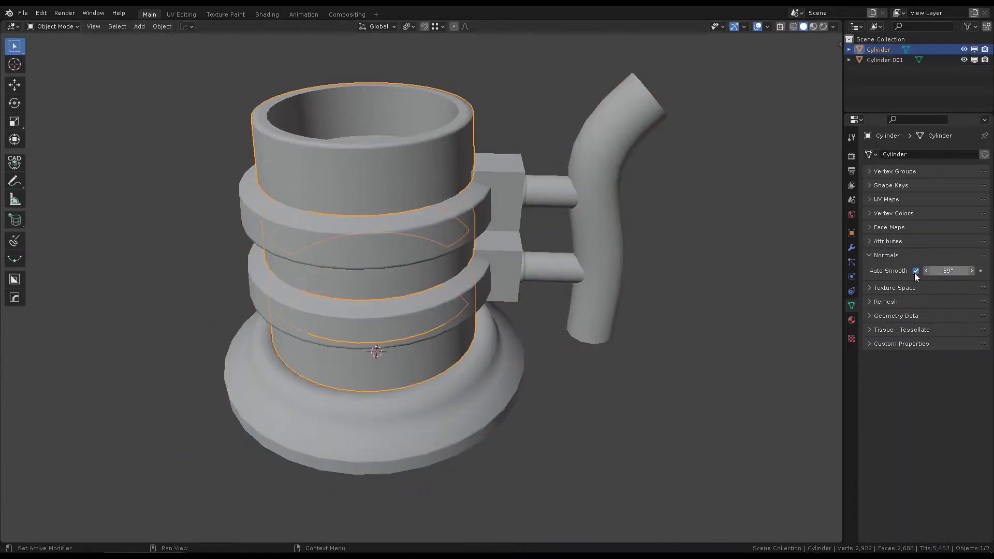
Put the combined rings, base and handle into Sculpt Mode with one subdivision level.
{"action": "left_click", "coordinate": [493, 225]}
{"action": "key", "text": "ctrl+Tab"}
{"action": "scroll", "coordinate": [505, 233], "scroll_direction": "up", "scroll_amount": 3}
{"action": "key", "text": "ctrl+1"}
{"action": "scroll", "coordinate": [498, 259], "scroll_direction": "up", "scroll_amount": 3}
Select the Scrape brush with the Scrape/Peaks preset and adjust its brush options.
{"action": "scroll", "coordinate": [521, 276], "scroll_direction": "up", "scroll_amount": 2}
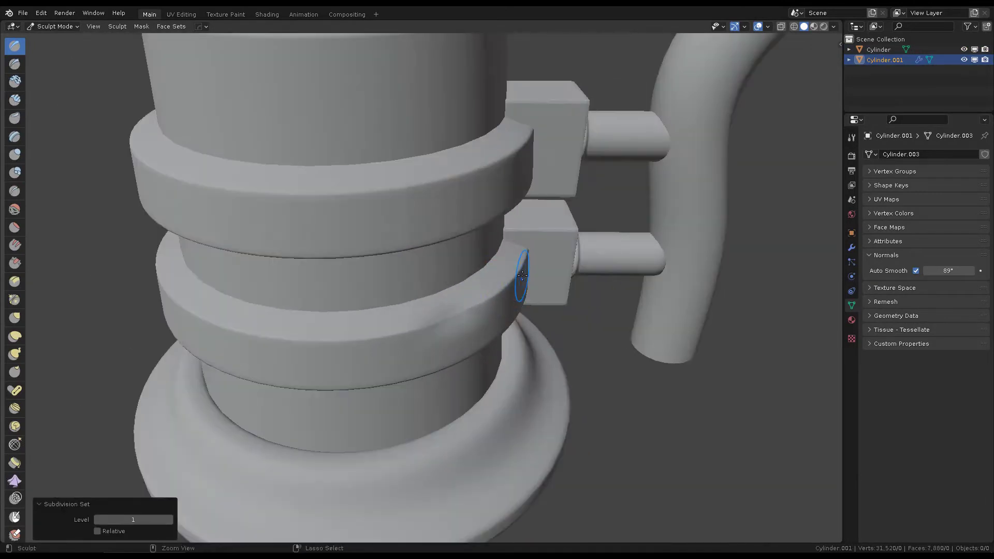
{"action": "left_click", "coordinate": [852, 249]}
{"action": "middle_click_drag", "start_coordinate": [569, 259], "coordinate": [467, 265]}
{"action": "scroll", "coordinate": [531, 287], "scroll_direction": "up", "scroll_amount": 3}
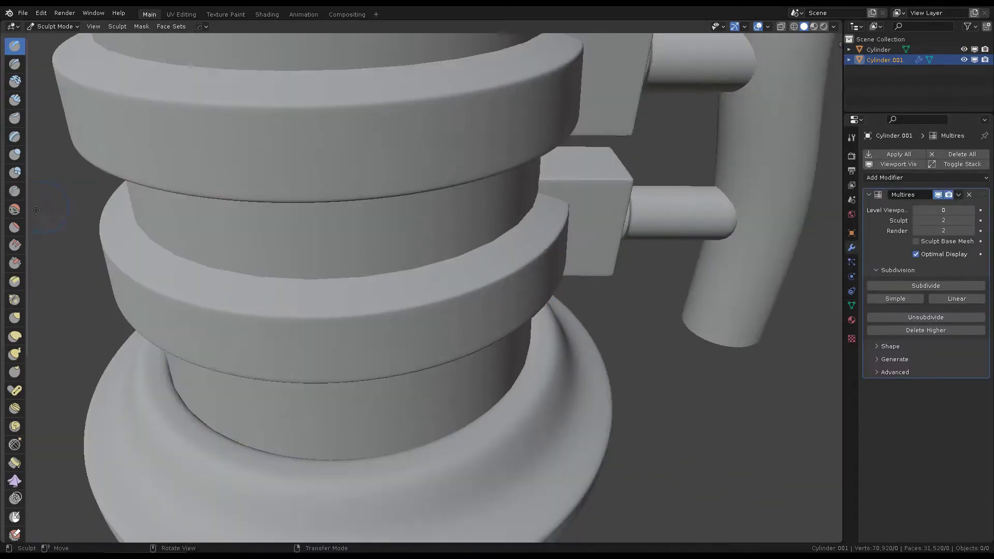
{"action": "left_click", "coordinate": [14, 263]}
{"action": "scroll", "coordinate": [515, 302], "scroll_direction": "up", "scroll_amount": 2}
{"action": "scroll", "coordinate": [511, 323], "scroll_direction": "up", "scroll_amount": 2}
{"action": "scroll", "coordinate": [451, 302], "scroll_direction": "down", "scroll_amount": 3}
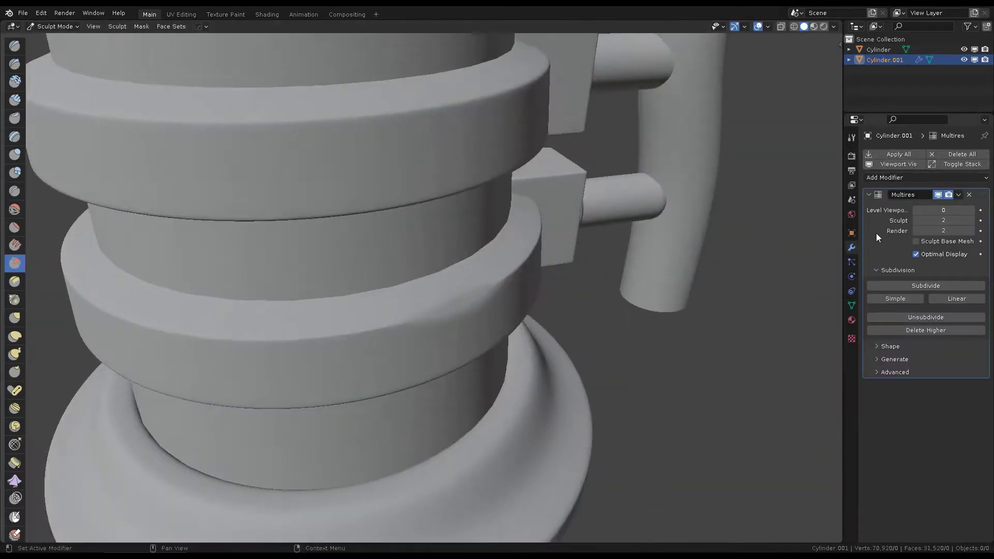
{"action": "left_click", "coordinate": [851, 137]}
{"action": "left_click", "coordinate": [919, 197]}
{"action": "left_click", "coordinate": [699, 262]}
{"action": "scroll", "coordinate": [412, 288], "scroll_direction": "up", "scroll_amount": 3}
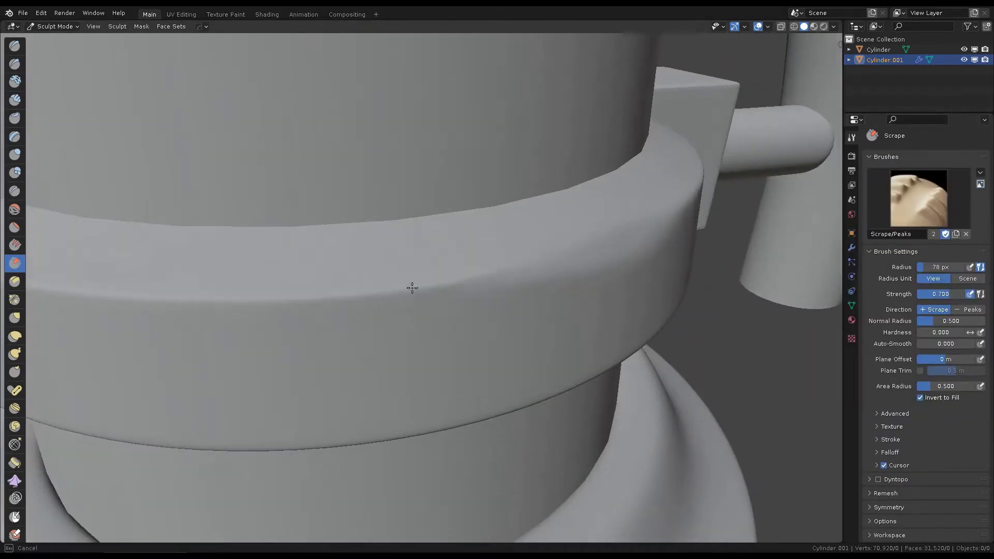
Work around the rings from several angles, briefly using the Grab brush on the ring edges.
{"action": "middle_click_drag", "start_coordinate": [619, 246], "coordinate": [351, 312]}
{"action": "scroll", "coordinate": [477, 282], "scroll_direction": "down", "scroll_amount": 5}
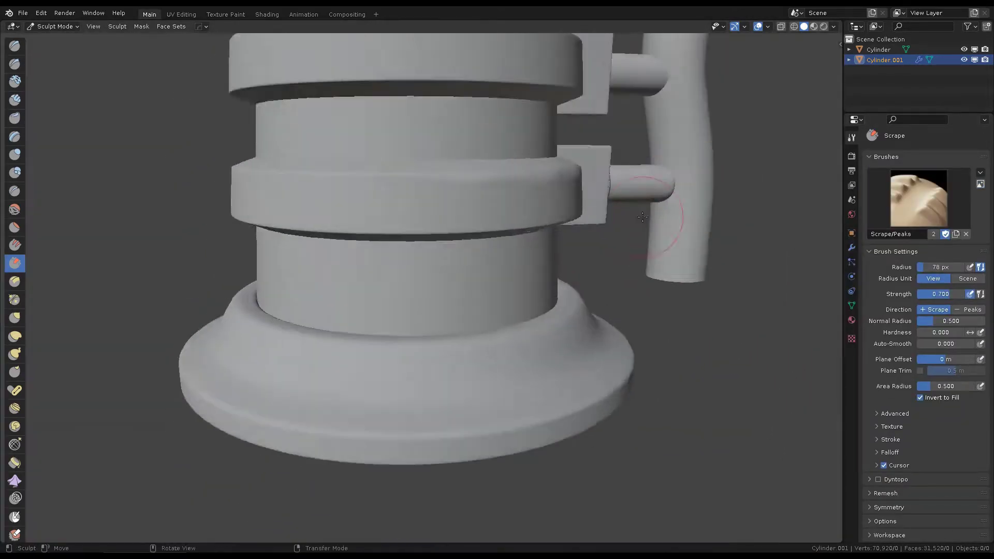
{"action": "middle_click_drag", "start_coordinate": [477, 282], "coordinate": [628, 295]}
{"action": "scroll", "coordinate": [398, 326], "scroll_direction": "up", "scroll_amount": 3}
{"action": "scroll", "coordinate": [414, 326], "scroll_direction": "down", "scroll_amount": 3}
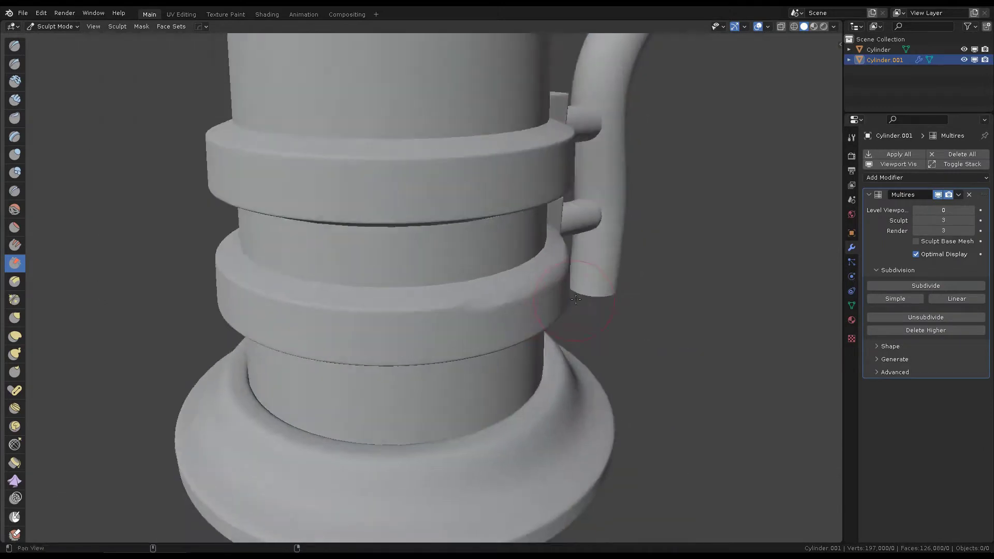
{"action": "scroll", "coordinate": [466, 344], "scroll_direction": "up", "scroll_amount": 5}
{"action": "middle_click_drag", "start_coordinate": [404, 296], "coordinate": [452, 298]}
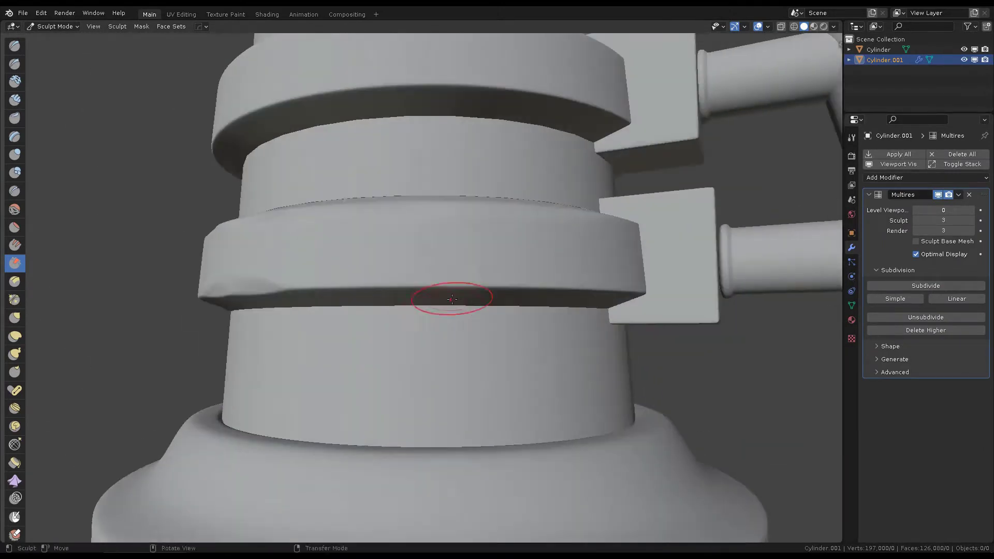
{"action": "mouse_move", "coordinate": [396, 279]}
{"action": "middle_mouse_down"}
{"action": "mouse_move", "coordinate": [503, 328]}
{"action": "mouse_move", "coordinate": [498, 295]}
{"action": "middle_mouse_up"}
{"action": "scroll", "coordinate": [503, 328], "scroll_direction": "down", "scroll_amount": 5}
{"action": "scroll", "coordinate": [543, 321], "scroll_direction": "up", "scroll_amount": 5}
{"action": "scroll", "coordinate": [520, 277], "scroll_direction": "up", "scroll_amount": 2}
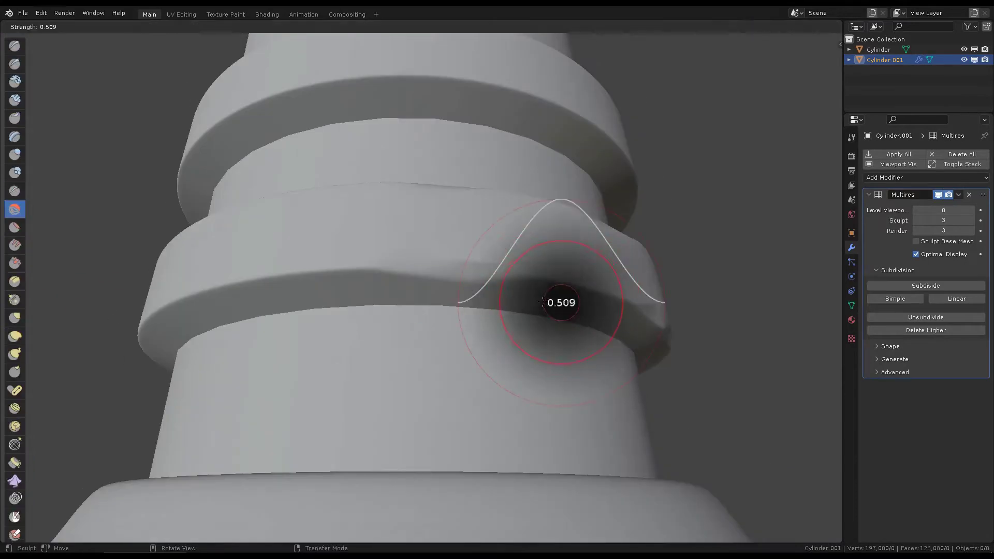
{"action": "mouse_move", "coordinate": [564, 275]}
{"action": "middle_mouse_down"}
{"action": "mouse_move", "coordinate": [133, 248]}
{"action": "mouse_move", "coordinate": [474, 354]}
{"action": "middle_mouse_up"}
{"action": "key", "text": "g"}
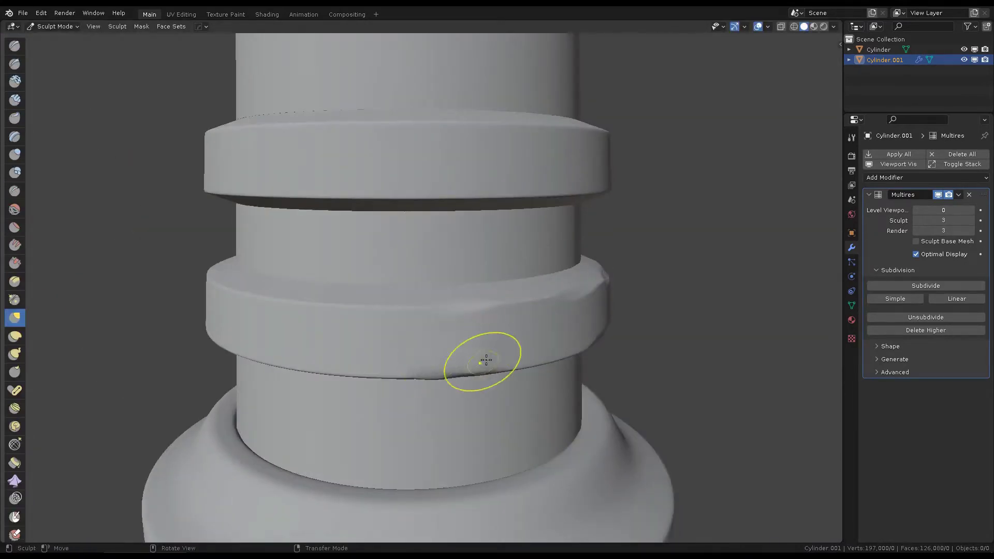
{"action": "scroll", "coordinate": [466, 337], "scroll_direction": "down", "scroll_amount": 3}
{"action": "scroll", "coordinate": [533, 266], "scroll_direction": "up", "scroll_amount": 3}
{"action": "scroll", "coordinate": [492, 275], "scroll_direction": "up", "scroll_amount": 2}
{"action": "scroll", "coordinate": [512, 207], "scroll_direction": "up", "scroll_amount": 3}
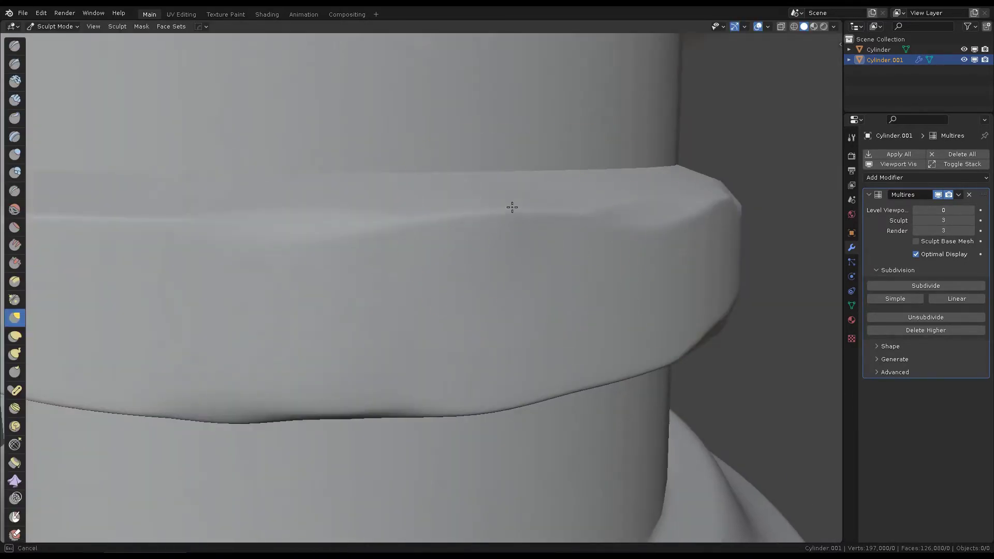
{"action": "scroll", "coordinate": [512, 207], "scroll_direction": "down", "scroll_amount": 5}
{"action": "middle_click_drag", "start_coordinate": [484, 282], "coordinate": [526, 277]}
Return to the Scrape brush and scrape uneven dents along the ring edges.
{"action": "left_click", "coordinate": [15, 263]}
{"action": "scroll", "coordinate": [470, 295], "scroll_direction": "up", "scroll_amount": 2}
{"action": "scroll", "coordinate": [544, 275], "scroll_direction": "up", "scroll_amount": 2}
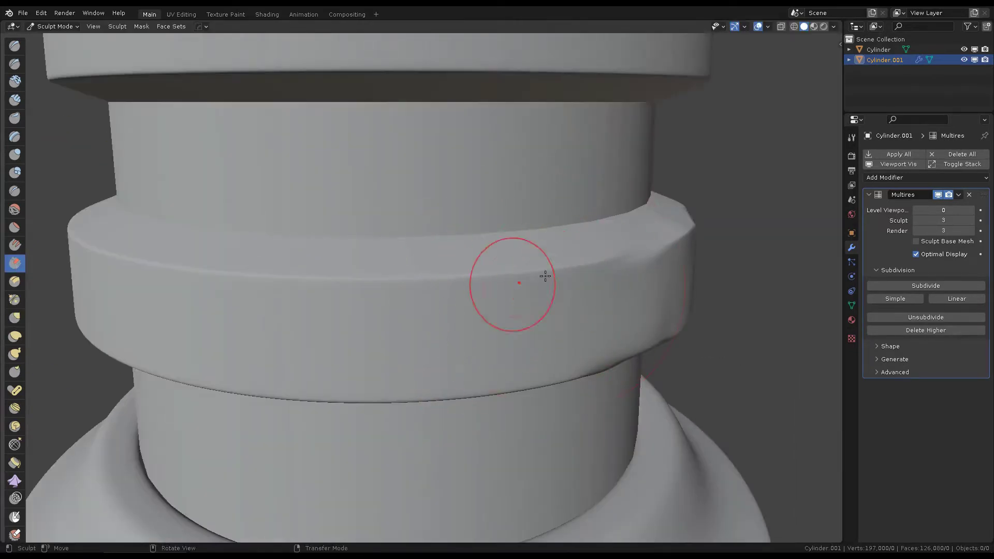
{"action": "scroll", "coordinate": [545, 275], "scroll_direction": "down", "scroll_amount": 3}
{"action": "scroll", "coordinate": [555, 206], "scroll_direction": "up", "scroll_amount": 4}
{"action": "scroll", "coordinate": [492, 213], "scroll_direction": "down", "scroll_amount": 3}
{"action": "scroll", "coordinate": [558, 272], "scroll_direction": "up", "scroll_amount": 3}
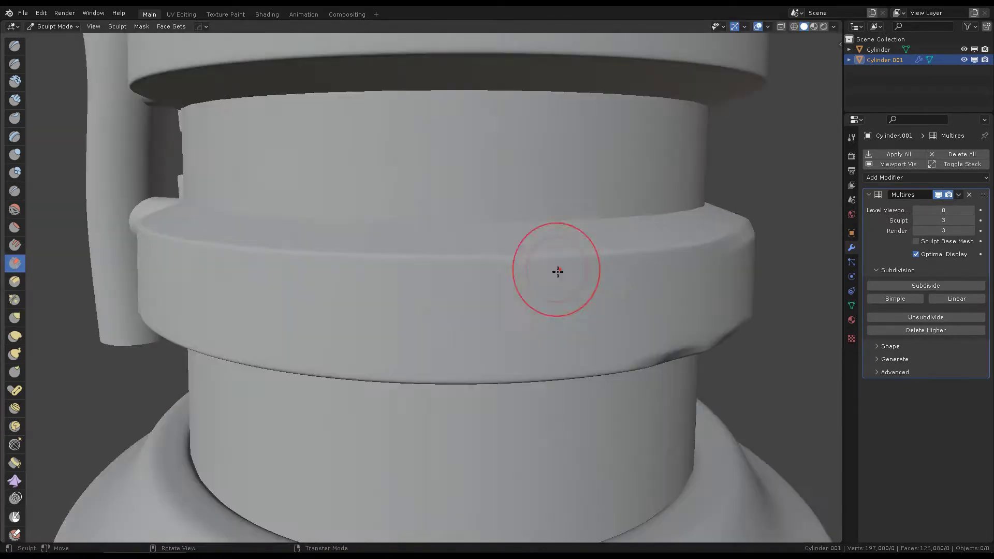
{"action": "scroll", "coordinate": [462, 366], "scroll_direction": "down", "scroll_amount": 1}
{"action": "middle_click_drag", "start_coordinate": [539, 295], "coordinate": [412, 332]}
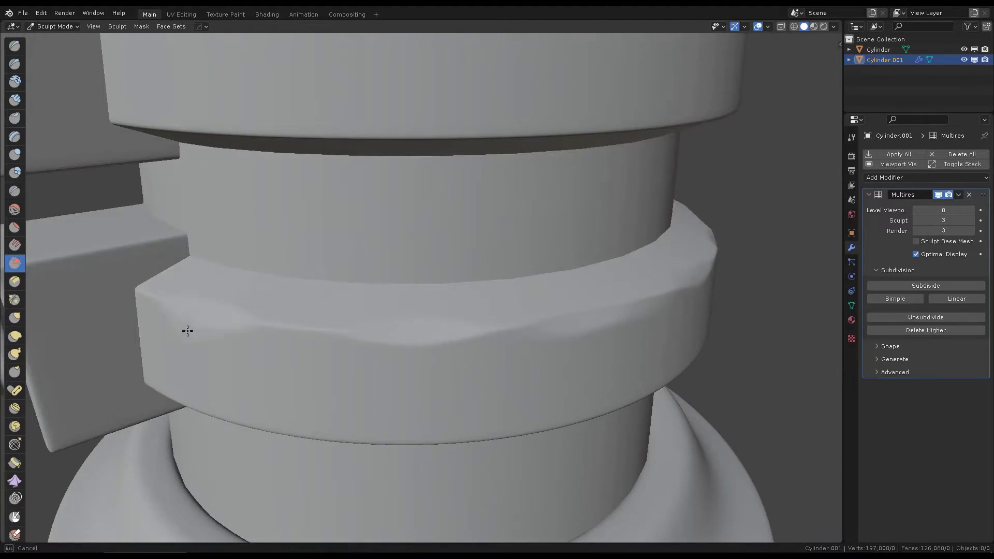
{"action": "scroll", "coordinate": [466, 262], "scroll_direction": "down", "scroll_amount": 4}
{"action": "scroll", "coordinate": [421, 251], "scroll_direction": "up", "scroll_amount": 3}
{"action": "scroll", "coordinate": [488, 178], "scroll_direction": "up", "scroll_amount": 2}
{"action": "scroll", "coordinate": [314, 248], "scroll_direction": "up", "scroll_amount": 1}
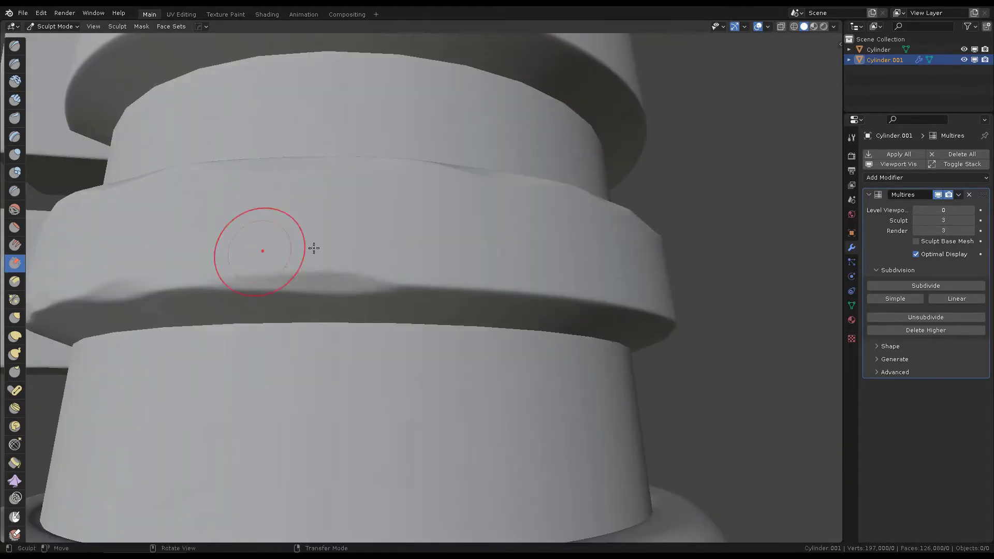
{"action": "scroll", "coordinate": [314, 248], "scroll_direction": "down", "scroll_amount": 1}
{"action": "scroll", "coordinate": [291, 282], "scroll_direction": "down", "scroll_amount": 3}
{"action": "scroll", "coordinate": [363, 259], "scroll_direction": "up", "scroll_amount": 3}
{"action": "middle_click_drag", "start_coordinate": [426, 171], "coordinate": [453, 218], "text": "shift"}
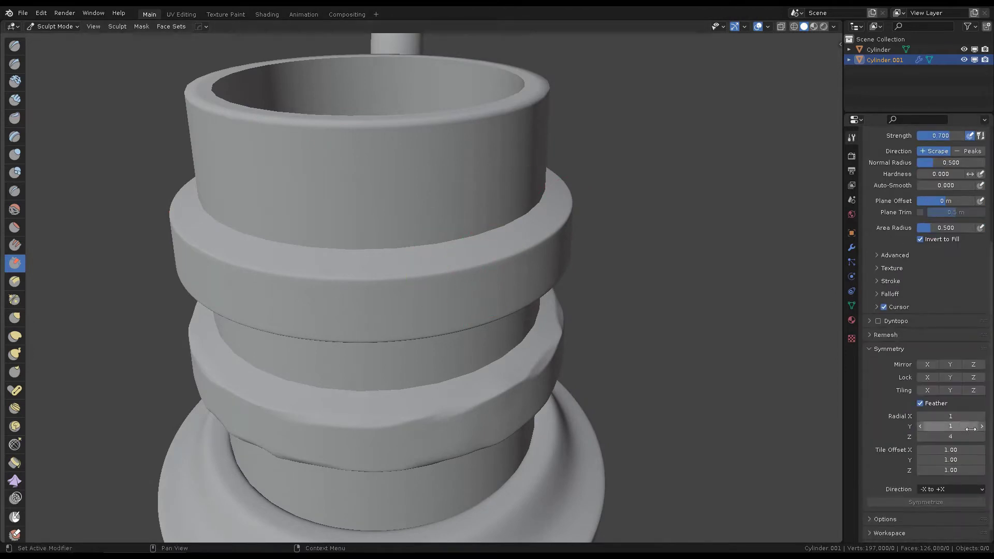
{"action": "scroll", "coordinate": [443, 259], "scroll_direction": "up", "scroll_amount": 2}
{"action": "scroll", "coordinate": [408, 293], "scroll_direction": "down", "scroll_amount": 3}
{"action": "mouse_move", "coordinate": [408, 293]}
{"action": "middle_mouse_down"}
{"action": "mouse_move", "coordinate": [414, 237]}
{"action": "mouse_move", "coordinate": [465, 247]}
{"action": "middle_mouse_up"}
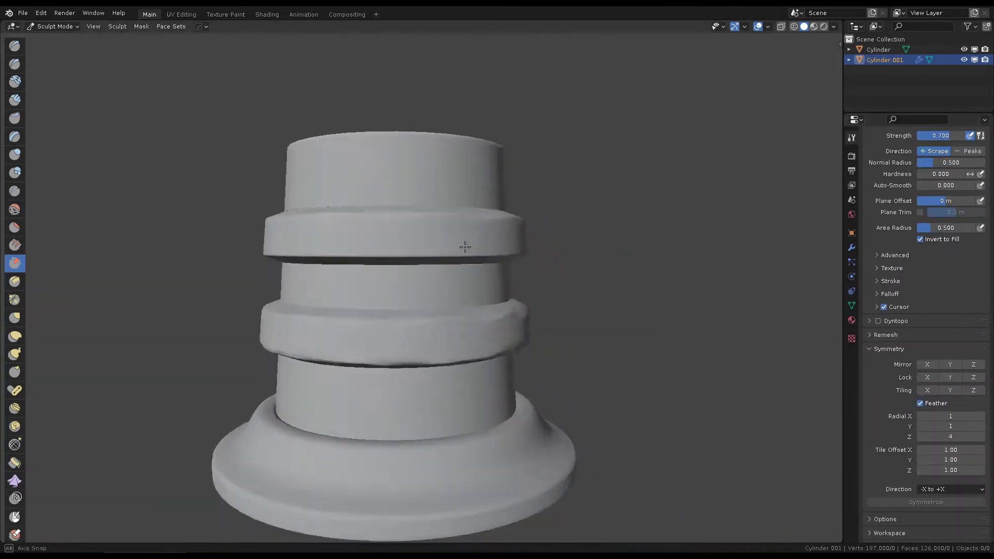
{"action": "scroll", "coordinate": [490, 188], "scroll_direction": "down", "scroll_amount": 3}
{"action": "scroll", "coordinate": [490, 188], "scroll_direction": "down", "scroll_amount": 2}
{"action": "scroll", "coordinate": [465, 217], "scroll_direction": "up", "scroll_amount": 5}
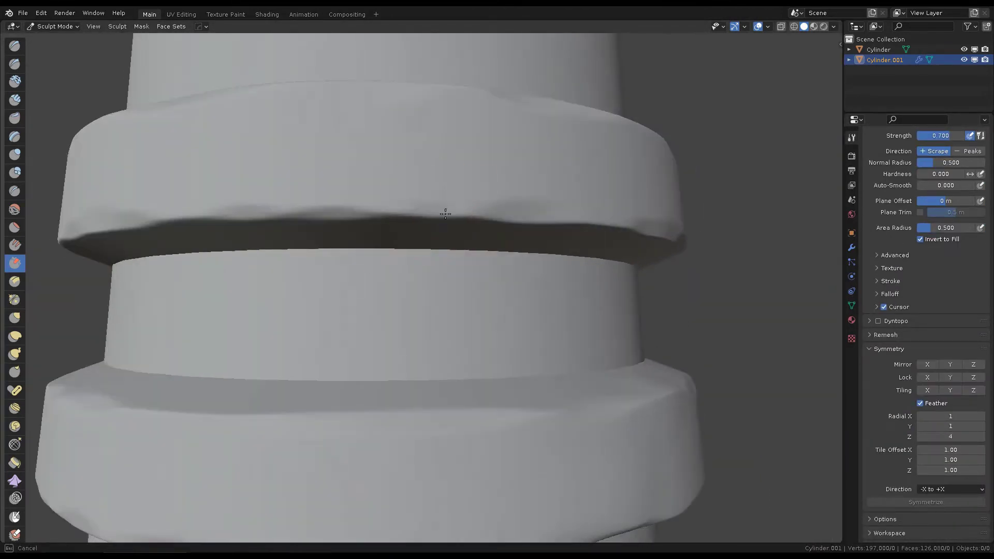
{"action": "scroll", "coordinate": [437, 253], "scroll_direction": "down", "scroll_amount": 1}
{"action": "scroll", "coordinate": [437, 253], "scroll_direction": "down", "scroll_amount": 2}
{"action": "scroll", "coordinate": [444, 328], "scroll_direction": "down", "scroll_amount": 4}
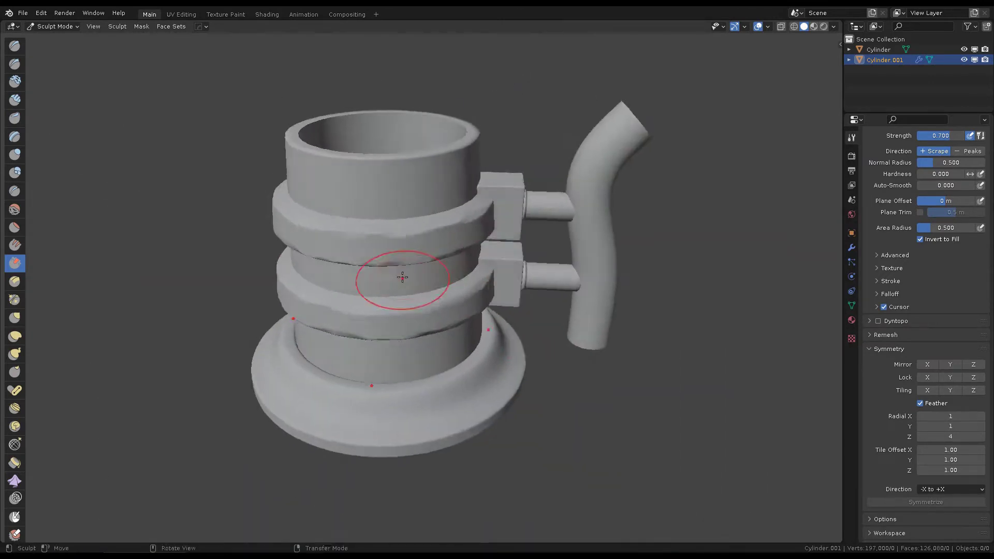
{"action": "scroll", "coordinate": [403, 277], "scroll_direction": "up", "scroll_amount": 3}
Try the draw brush presets, then switch to the Crease brush.
{"action": "scroll", "coordinate": [466, 259], "scroll_direction": "up", "scroll_amount": 2}
{"action": "key", "text": "x"}
{"action": "left_click", "coordinate": [919, 197]}
{"action": "left_click", "coordinate": [740, 310]}
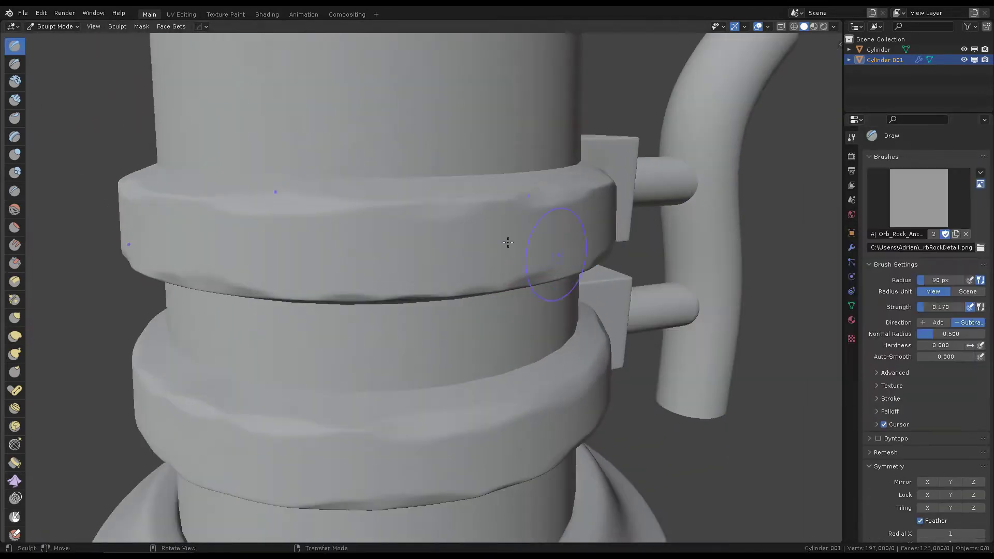
{"action": "scroll", "coordinate": [566, 257], "scroll_direction": "down", "scroll_amount": 3}
{"action": "key", "text": "shift+c"}
{"action": "scroll", "coordinate": [511, 289], "scroll_direction": "up", "scroll_amount": 3}
{"action": "scroll", "coordinate": [511, 289], "scroll_direction": "down", "scroll_amount": 3}
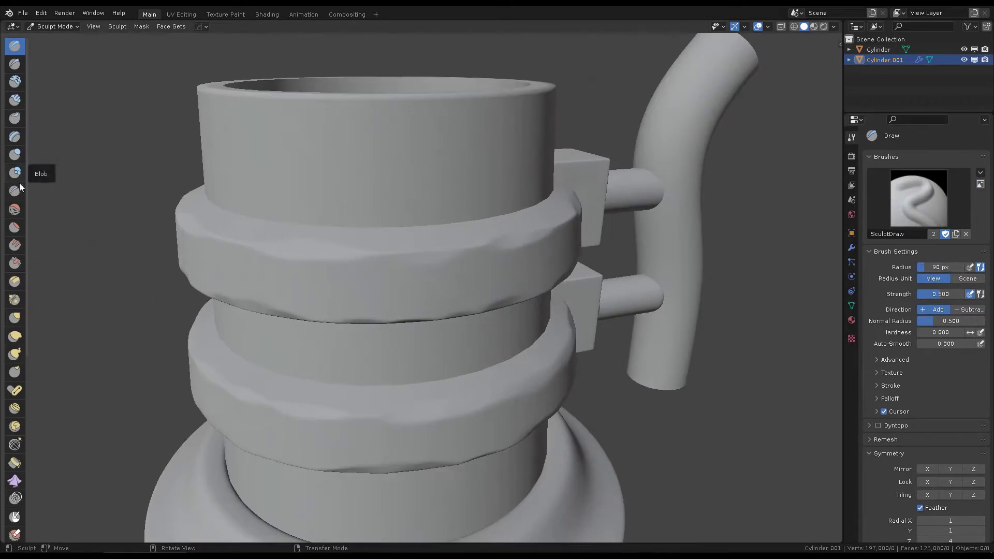
{"action": "scroll", "coordinate": [549, 288], "scroll_direction": "down", "scroll_amount": 1}
{"action": "scroll", "coordinate": [550, 288], "scroll_direction": "up", "scroll_amount": 2}
Set the Crease brush strength to 0.085 and its radius to 39 px.
{"action": "key", "text": "shift+f"}
{"action": "left_click", "coordinate": [501, 266]}
{"action": "scroll", "coordinate": [518, 248], "scroll_direction": "down", "scroll_amount": 3}
{"action": "scroll", "coordinate": [529, 208], "scroll_direction": "up", "scroll_amount": 4}
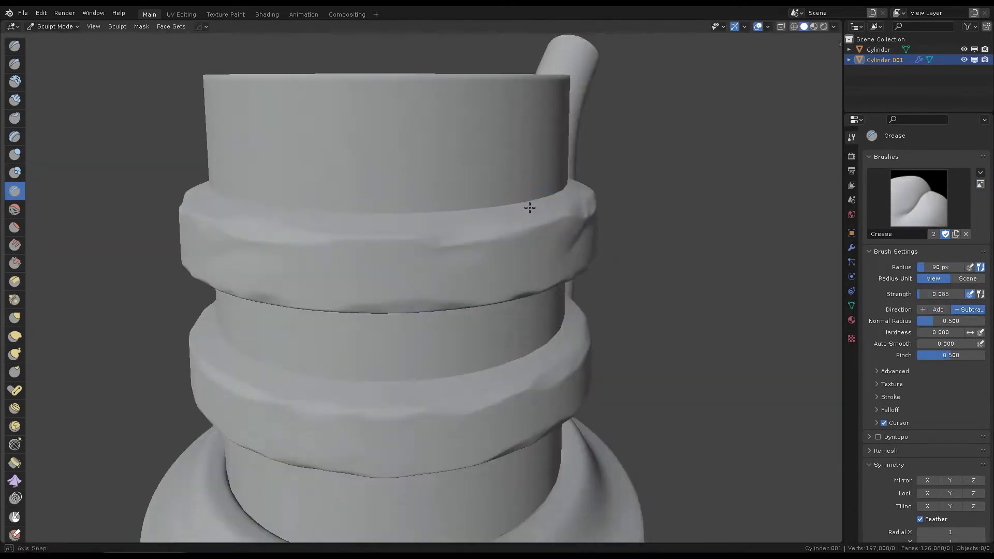
{"action": "left_click", "coordinate": [399, 263]}
{"action": "scroll", "coordinate": [440, 259], "scroll_direction": "down", "scroll_amount": 3}
{"action": "scroll", "coordinate": [484, 259], "scroll_direction": "up", "scroll_amount": 3}
{"action": "scroll", "coordinate": [581, 240], "scroll_direction": "down", "scroll_amount": 3}
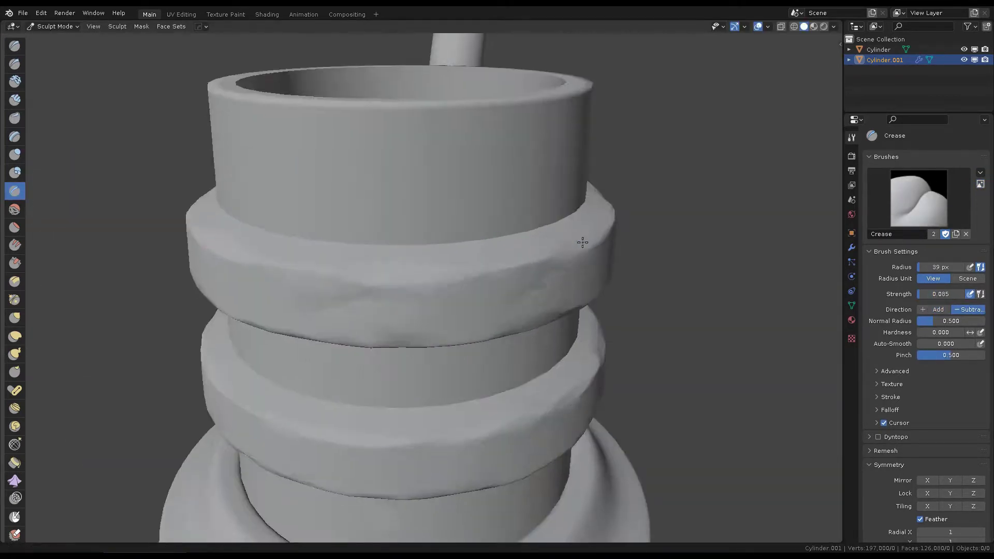
{"action": "scroll", "coordinate": [569, 209], "scroll_direction": "up", "scroll_amount": 4}
{"action": "scroll", "coordinate": [569, 208], "scroll_direction": "down", "scroll_amount": 3}
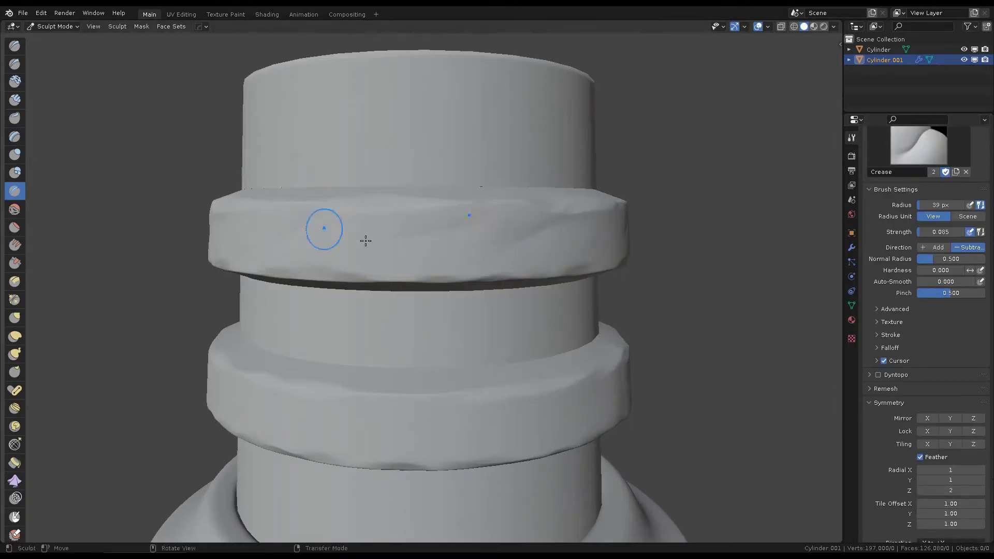
Score fine creases over the upper rings, then turn toward the handle's connector blocks.
{"action": "scroll", "coordinate": [366, 241], "scroll_direction": "up", "scroll_amount": 3}
{"action": "scroll", "coordinate": [469, 273], "scroll_direction": "up", "scroll_amount": 1}
{"action": "scroll", "coordinate": [566, 267], "scroll_direction": "down", "scroll_amount": 4}
{"action": "scroll", "coordinate": [450, 263], "scroll_direction": "up", "scroll_amount": 4}
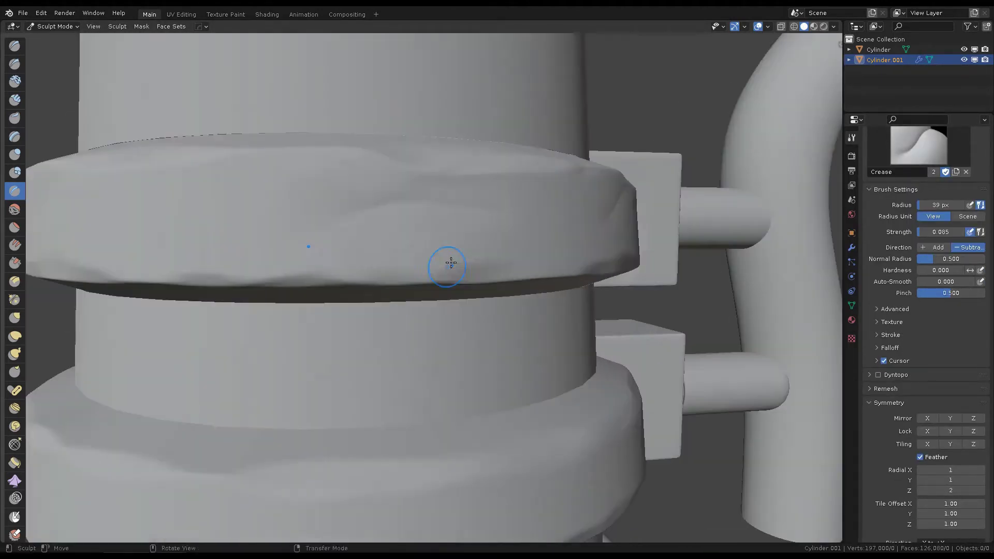
{"action": "mouse_move", "coordinate": [451, 263]}
{"action": "middle_mouse_down"}
{"action": "mouse_move", "coordinate": [428, 231]}
{"action": "mouse_move", "coordinate": [476, 224]}
{"action": "mouse_move", "coordinate": [589, 252]}
{"action": "middle_mouse_up"}
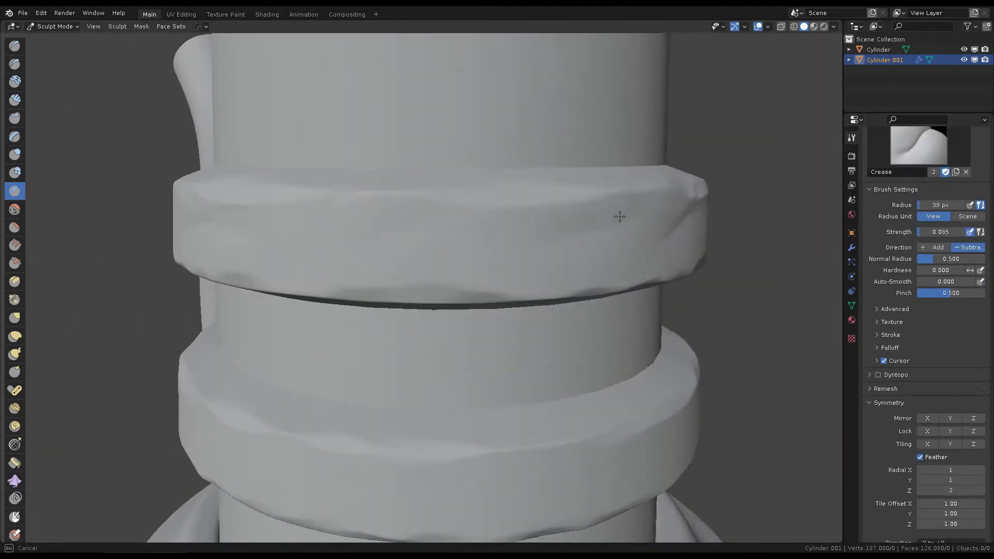
{"action": "mouse_move", "coordinate": [619, 216]}
{"action": "middle_mouse_down"}
{"action": "mouse_move", "coordinate": [628, 213]}
{"action": "mouse_move", "coordinate": [506, 222]}
{"action": "mouse_move", "coordinate": [532, 264]}
{"action": "middle_mouse_up"}
{"action": "scroll", "coordinate": [628, 213], "scroll_direction": "down", "scroll_amount": 3}
{"action": "scroll", "coordinate": [492, 216], "scroll_direction": "up", "scroll_amount": 3}
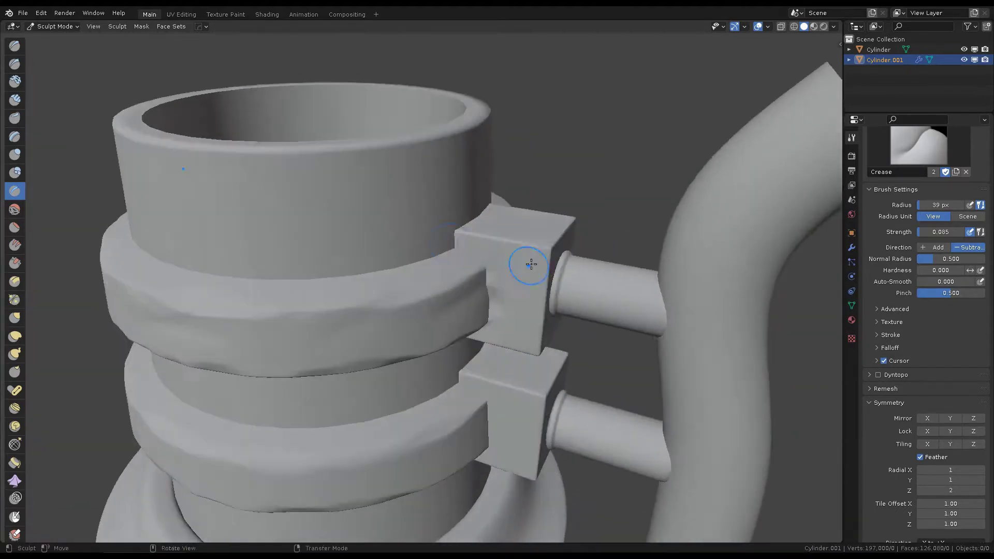
{"action": "scroll", "coordinate": [531, 265], "scroll_direction": "down", "scroll_amount": 2}
{"action": "scroll", "coordinate": [445, 225], "scroll_direction": "up", "scroll_amount": 4}
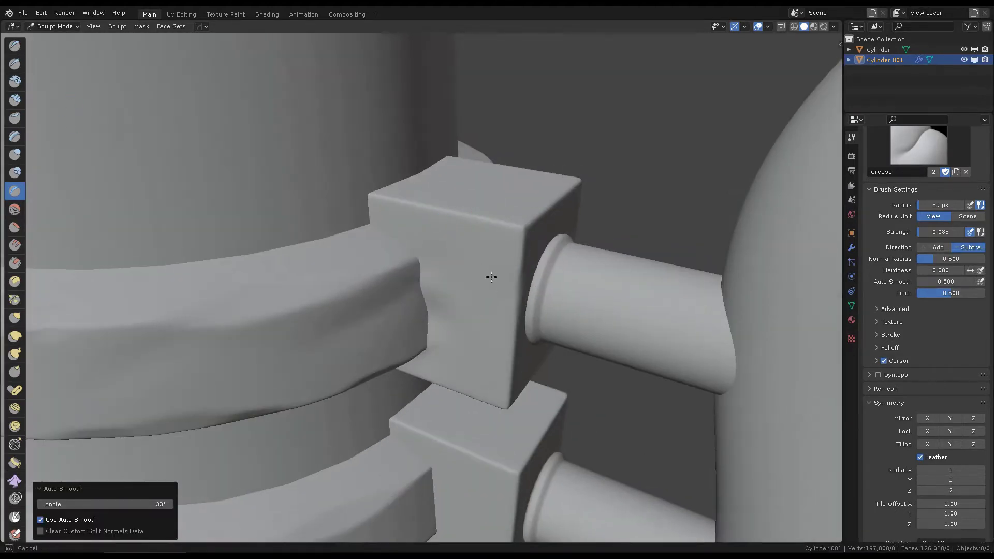
Build up lumpy material with the Draw brush where the top ring meets the connector block.
{"action": "middle_click_drag", "start_coordinate": [435, 322], "coordinate": [461, 262]}
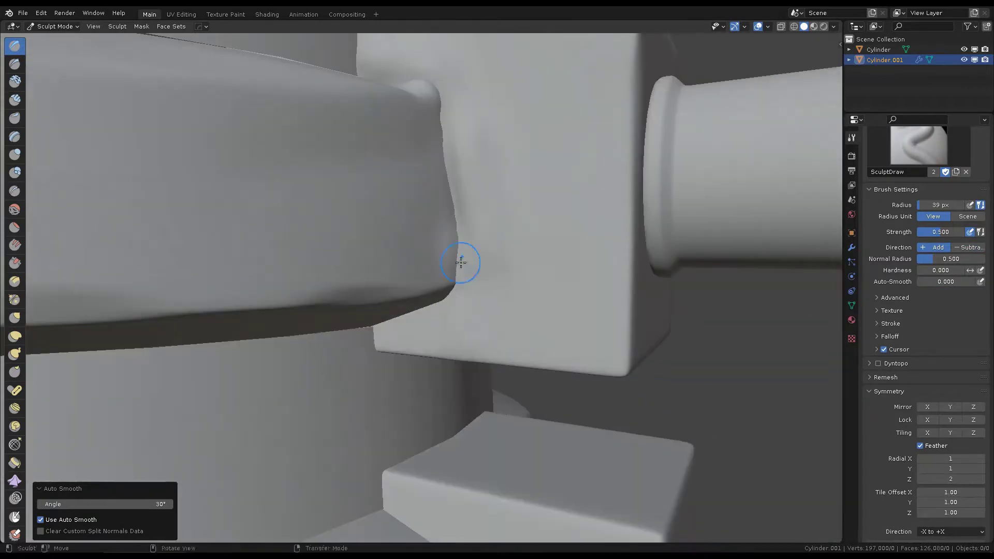
{"action": "middle_click_drag", "start_coordinate": [380, 337], "coordinate": [444, 266]}
{"action": "scroll", "coordinate": [445, 265], "scroll_direction": "down", "scroll_amount": 5}
{"action": "scroll", "coordinate": [445, 266], "scroll_direction": "up", "scroll_amount": 5}
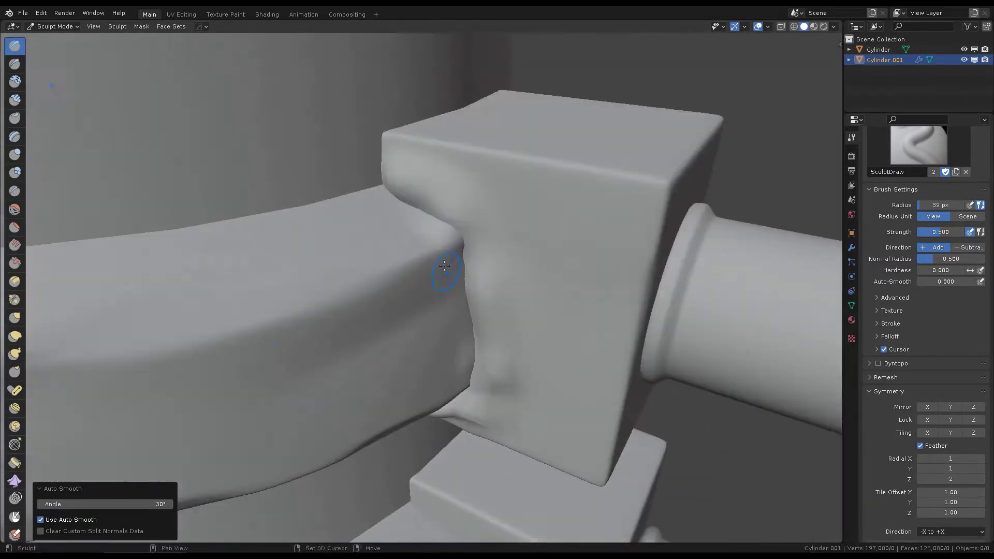
{"action": "scroll", "coordinate": [432, 167], "scroll_direction": "down", "scroll_amount": 5}
{"action": "scroll", "coordinate": [478, 272], "scroll_direction": "up", "scroll_amount": 5}
{"action": "mouse_move", "coordinate": [433, 167]}
{"action": "middle_mouse_down"}
{"action": "mouse_move", "coordinate": [478, 272]}
{"action": "mouse_move", "coordinate": [457, 339]}
{"action": "middle_mouse_up"}
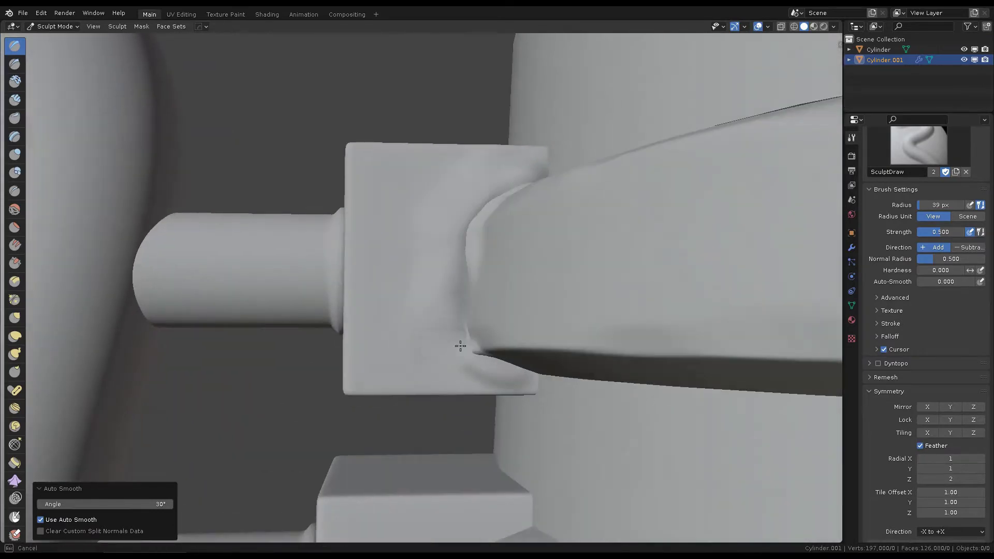
{"action": "scroll", "coordinate": [422, 262], "scroll_direction": "down", "scroll_amount": 3}
{"action": "scroll", "coordinate": [459, 295], "scroll_direction": "down", "scroll_amount": 2}
{"action": "middle_click_drag", "start_coordinate": [460, 295], "coordinate": [400, 310]}
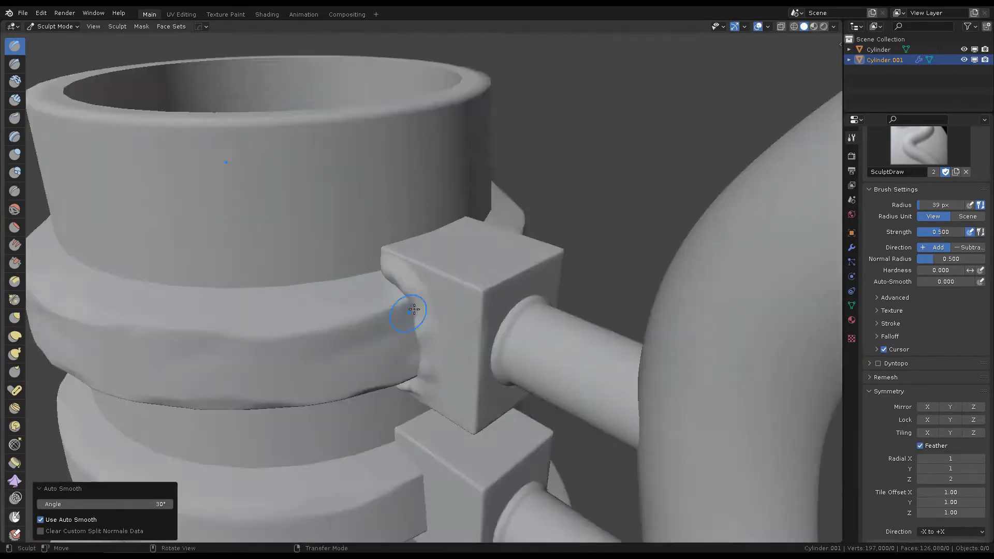
{"action": "scroll", "coordinate": [458, 296], "scroll_direction": "up", "scroll_amount": 5}
{"action": "scroll", "coordinate": [457, 296], "scroll_direction": "down", "scroll_amount": 3}
Sculpt dented draw strokes around the other side of the ring-to-block joint.
{"action": "middle_click_drag", "start_coordinate": [455, 356], "coordinate": [448, 322]}
{"action": "scroll", "coordinate": [420, 309], "scroll_direction": "up", "scroll_amount": 4}
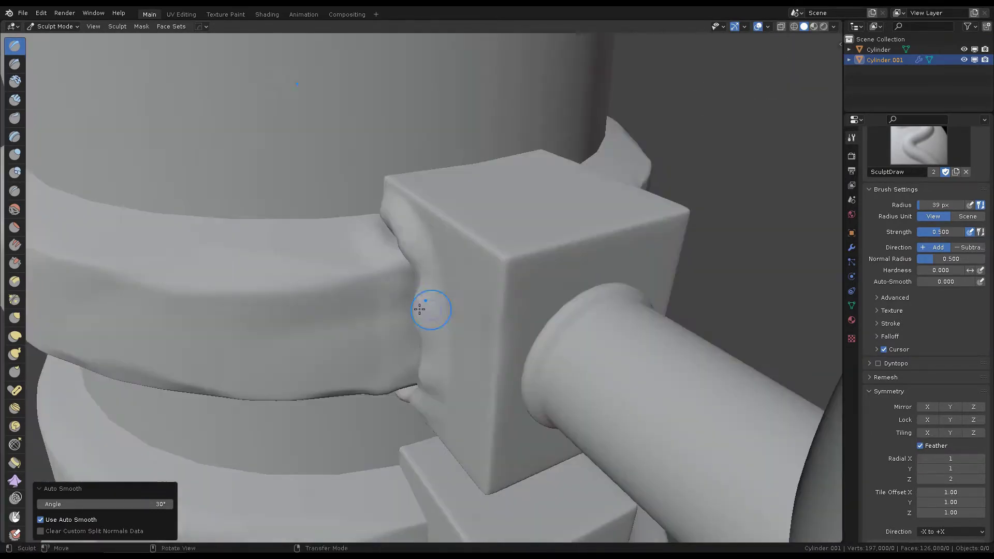
{"action": "middle_click_drag", "start_coordinate": [376, 382], "coordinate": [474, 284]}
{"action": "scroll", "coordinate": [474, 284], "scroll_direction": "down", "scroll_amount": 3}
{"action": "scroll", "coordinate": [422, 251], "scroll_direction": "up", "scroll_amount": 4}
{"action": "middle_click_drag", "start_coordinate": [395, 216], "coordinate": [424, 331]}
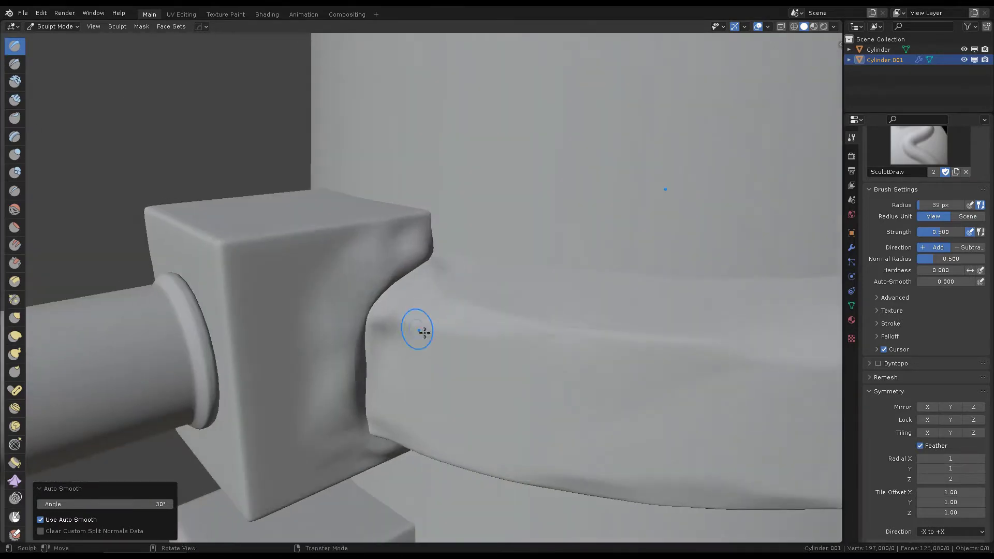
{"action": "scroll", "coordinate": [452, 263], "scroll_direction": "down", "scroll_amount": 3}
{"action": "scroll", "coordinate": [459, 299], "scroll_direction": "up", "scroll_amount": 3}
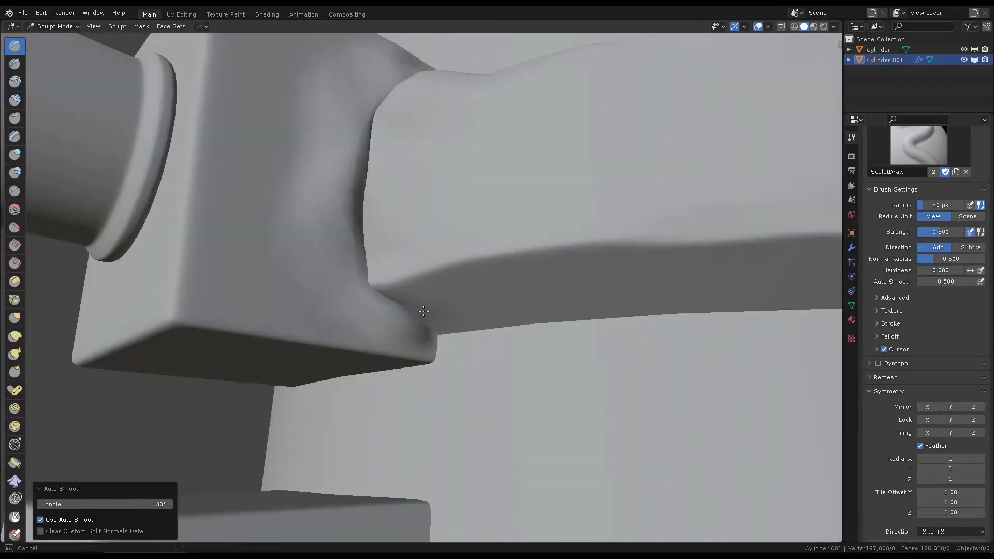
{"action": "scroll", "coordinate": [449, 319], "scroll_direction": "down", "scroll_amount": 3}
{"action": "mouse_move", "coordinate": [459, 299]}
{"action": "middle_mouse_down"}
{"action": "mouse_move", "coordinate": [449, 319]}
{"action": "mouse_move", "coordinate": [399, 260]}
{"action": "middle_mouse_up"}
{"action": "scroll", "coordinate": [415, 316], "scroll_direction": "up", "scroll_amount": 4}
{"action": "scroll", "coordinate": [415, 315], "scroll_direction": "up", "scroll_amount": 1}
{"action": "scroll", "coordinate": [488, 311], "scroll_direction": "up", "scroll_amount": 2}
{"action": "mouse_move", "coordinate": [488, 311]}
{"action": "middle_mouse_down"}
{"action": "mouse_move", "coordinate": [433, 260]}
{"action": "mouse_move", "coordinate": [455, 322]}
{"action": "middle_mouse_up"}
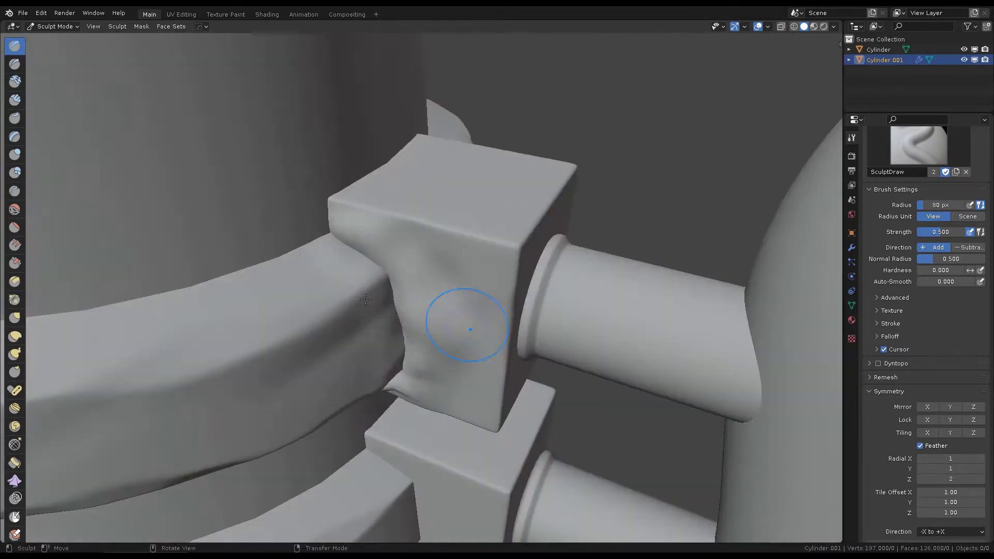
Switch to the Scrape/Peaks brush and line up on the block's top face.
{"action": "key", "text": "shift+t"}
{"action": "scroll", "coordinate": [459, 254], "scroll_direction": "up", "scroll_amount": 3}
{"action": "mouse_move", "coordinate": [444, 252]}
{"action": "middle_mouse_down"}
{"action": "mouse_move", "coordinate": [528, 330]}
{"action": "mouse_move", "coordinate": [487, 275]}
{"action": "middle_mouse_up"}
Scrape flattened facets into the connector block's underside at Strength 1.0.
{"action": "scroll", "coordinate": [513, 347], "scroll_direction": "down", "scroll_amount": 3}
{"action": "scroll", "coordinate": [508, 360], "scroll_direction": "up", "scroll_amount": 3}
{"action": "middle_click_drag", "start_coordinate": [508, 360], "coordinate": [359, 353]}
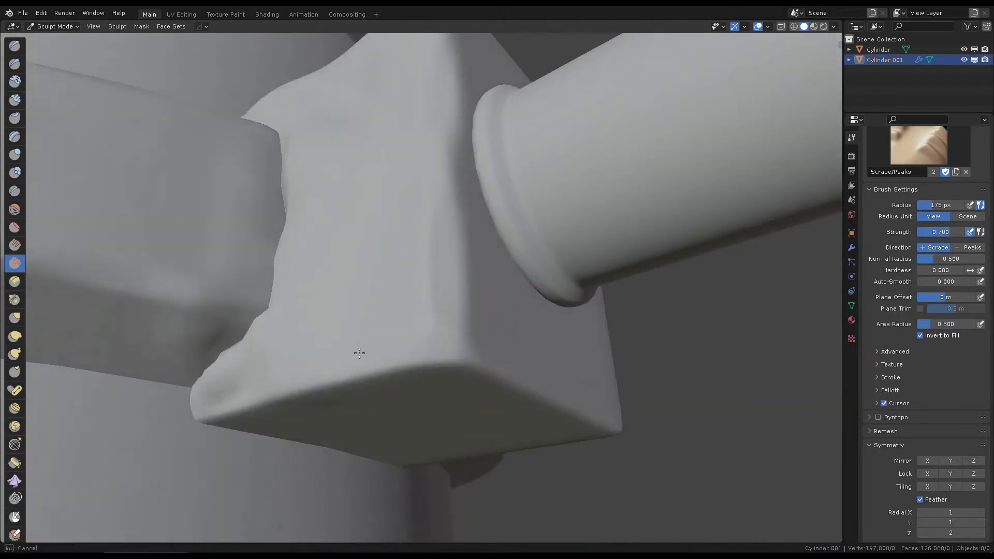
{"action": "mouse_move", "coordinate": [470, 346]}
{"action": "middle_mouse_down"}
{"action": "mouse_move", "coordinate": [414, 290]}
{"action": "mouse_move", "coordinate": [423, 315]}
{"action": "mouse_move", "coordinate": [506, 243]}
{"action": "middle_mouse_up"}
{"action": "scroll", "coordinate": [404, 284], "scroll_direction": "down", "scroll_amount": 2}
{"action": "scroll", "coordinate": [403, 284], "scroll_direction": "down", "scroll_amount": 3}
{"action": "scroll", "coordinate": [423, 314], "scroll_direction": "up", "scroll_amount": 5}
{"action": "scroll", "coordinate": [422, 315], "scroll_direction": "up", "scroll_amount": 3}
{"action": "scroll", "coordinate": [433, 249], "scroll_direction": "down", "scroll_amount": 4}
{"action": "scroll", "coordinate": [395, 233], "scroll_direction": "up", "scroll_amount": 3}
{"action": "mouse_move", "coordinate": [432, 248]}
{"action": "middle_mouse_down"}
{"action": "mouse_move", "coordinate": [395, 233]}
{"action": "mouse_move", "coordinate": [415, 281]}
{"action": "mouse_move", "coordinate": [333, 284]}
{"action": "mouse_move", "coordinate": [484, 284]}
{"action": "mouse_move", "coordinate": [422, 311]}
{"action": "mouse_move", "coordinate": [293, 297]}
{"action": "mouse_move", "coordinate": [382, 250]}
{"action": "middle_mouse_up"}
Scrape chipped, worn corners along the block's sides and edges.
{"action": "scroll", "coordinate": [388, 311], "scroll_direction": "down", "scroll_amount": 3}
{"action": "scroll", "coordinate": [388, 310], "scroll_direction": "up", "scroll_amount": 3}
{"action": "middle_click_drag", "start_coordinate": [388, 310], "coordinate": [464, 359]}
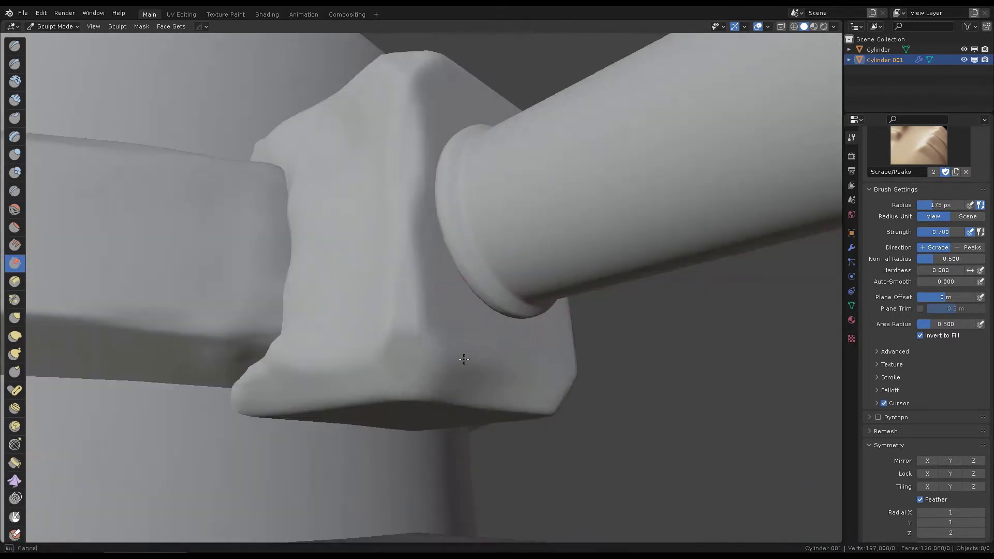
{"action": "scroll", "coordinate": [402, 313], "scroll_direction": "down", "scroll_amount": 4}
{"action": "scroll", "coordinate": [402, 312], "scroll_direction": "up", "scroll_amount": 4}
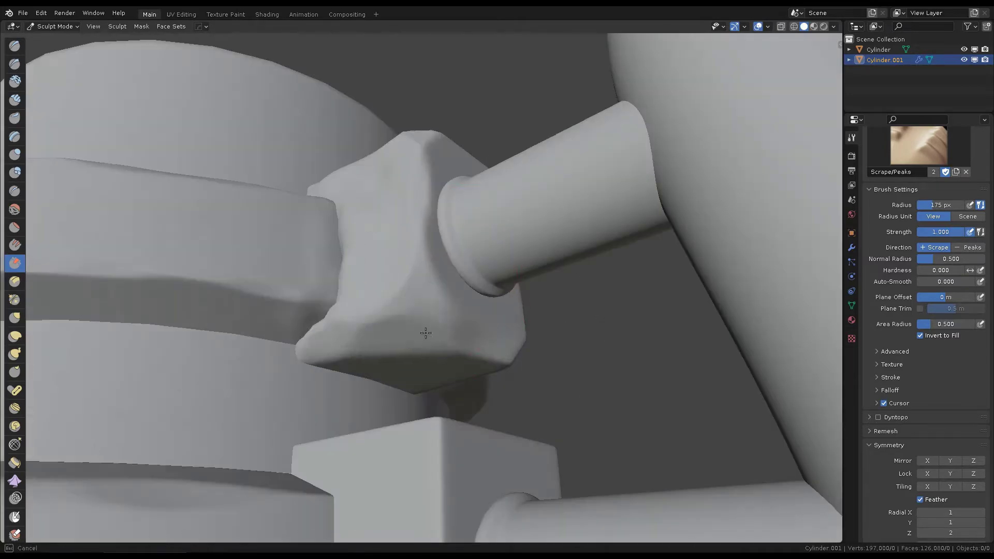
{"action": "mouse_move", "coordinate": [402, 313]}
{"action": "middle_mouse_down"}
{"action": "mouse_move", "coordinate": [538, 235]}
{"action": "mouse_move", "coordinate": [428, 224]}
{"action": "mouse_move", "coordinate": [477, 255]}
{"action": "mouse_move", "coordinate": [437, 382]}
{"action": "mouse_move", "coordinate": [430, 274]}
{"action": "mouse_move", "coordinate": [466, 134]}
{"action": "mouse_move", "coordinate": [473, 266]}
{"action": "mouse_move", "coordinate": [426, 295]}
{"action": "mouse_move", "coordinate": [497, 328]}
{"action": "mouse_move", "coordinate": [505, 274]}
{"action": "middle_mouse_up"}
{"action": "scroll", "coordinate": [428, 225], "scroll_direction": "down", "scroll_amount": 4}
{"action": "scroll", "coordinate": [477, 255], "scroll_direction": "up", "scroll_amount": 4}
{"action": "scroll", "coordinate": [466, 133], "scroll_direction": "down", "scroll_amount": 3}
{"action": "scroll", "coordinate": [466, 133], "scroll_direction": "up", "scroll_amount": 3}
{"action": "scroll", "coordinate": [506, 275], "scroll_direction": "down", "scroll_amount": 4}
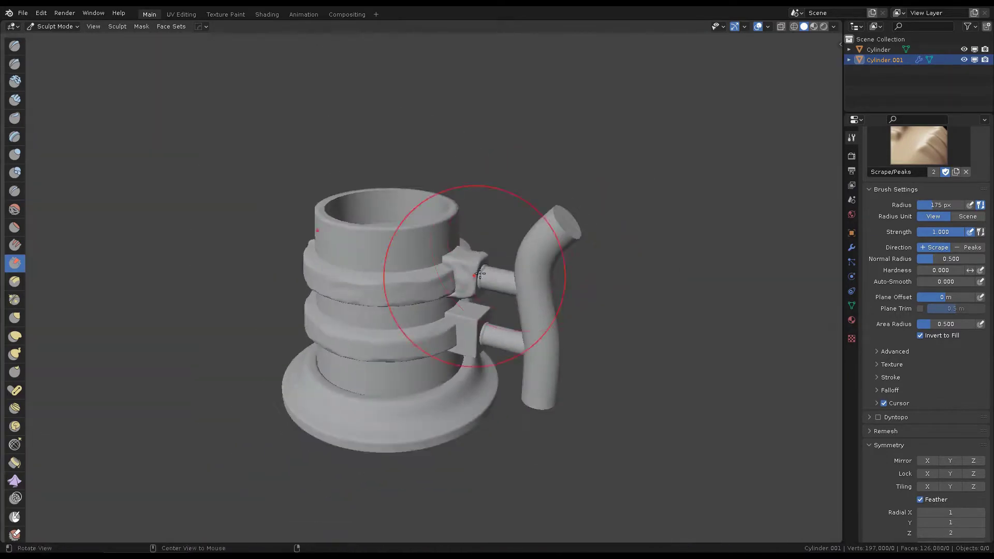
{"action": "scroll", "coordinate": [455, 262], "scroll_direction": "up", "scroll_amount": 4}
Resize the Scrape/Peaks brush radius to 155 px.
{"action": "mouse_move", "coordinate": [417, 264]}
{"action": "middle_mouse_down"}
{"action": "mouse_move", "coordinate": [473, 176]}
{"action": "mouse_move", "coordinate": [422, 361]}
{"action": "mouse_move", "coordinate": [357, 290]}
{"action": "middle_mouse_up"}
{"action": "scroll", "coordinate": [455, 241], "scroll_direction": "up", "scroll_amount": 2}
{"action": "key", "text": "f"}
{"action": "scroll", "coordinate": [434, 240], "scroll_direction": "down", "scroll_amount": 3}
Shrink the Scrape brush radius to 67 px over the connector block.
{"action": "scroll", "coordinate": [357, 290], "scroll_direction": "up", "scroll_amount": 3}
{"action": "scroll", "coordinate": [923, 372], "scroll_direction": "down", "scroll_amount": 3}
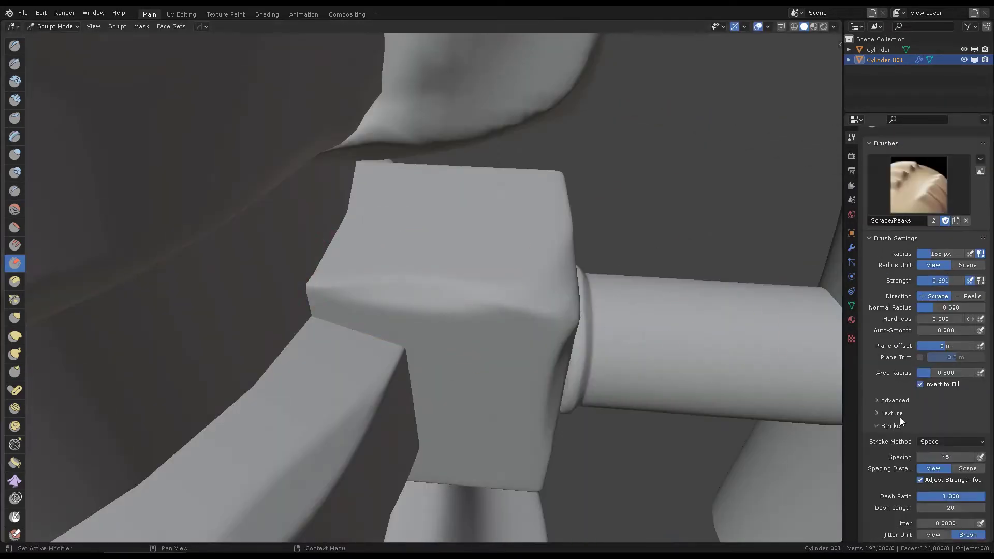
{"action": "middle_click_drag", "start_coordinate": [476, 288], "coordinate": [543, 371]}
{"action": "scroll", "coordinate": [543, 371], "scroll_direction": "up", "scroll_amount": 2}
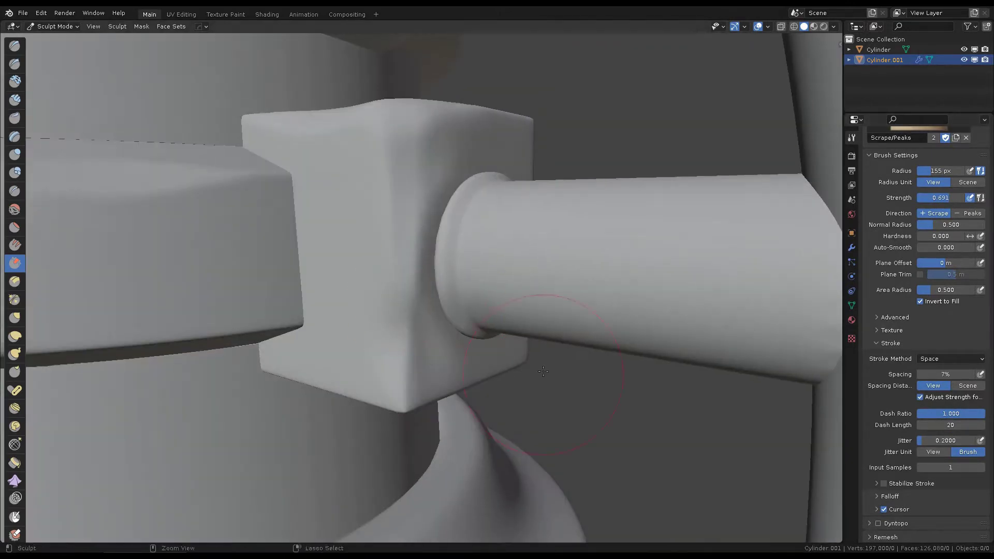
{"action": "left_click", "coordinate": [382, 322]}
{"action": "middle_click_drag", "start_coordinate": [382, 323], "coordinate": [429, 271]}
Scrape the block's hard edges flat where the ring meets the handle peg, then select Draw.
{"action": "scroll", "coordinate": [431, 290], "scroll_direction": "up", "scroll_amount": 2}
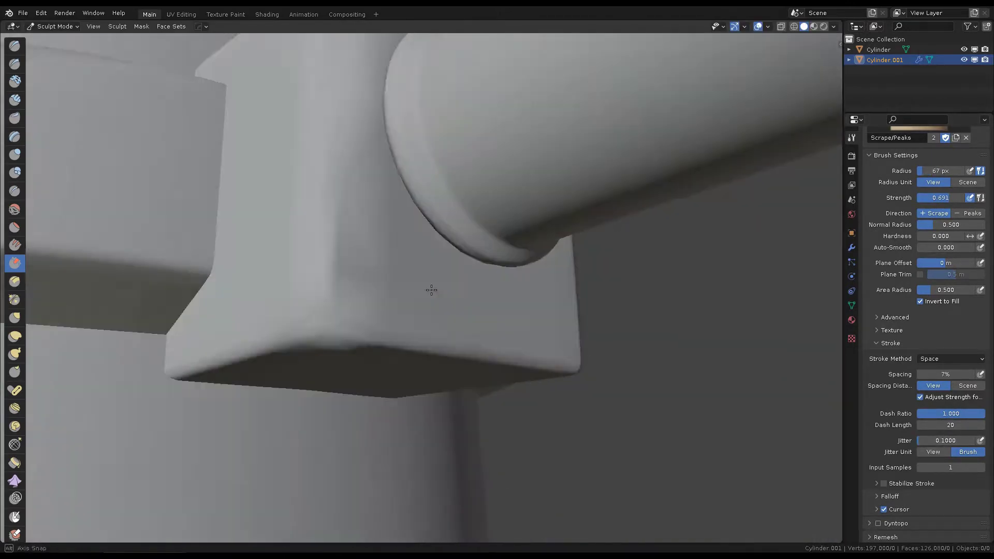
{"action": "middle_click_drag", "start_coordinate": [346, 319], "coordinate": [335, 294]}
{"action": "middle_click_drag", "start_coordinate": [465, 260], "coordinate": [347, 285]}
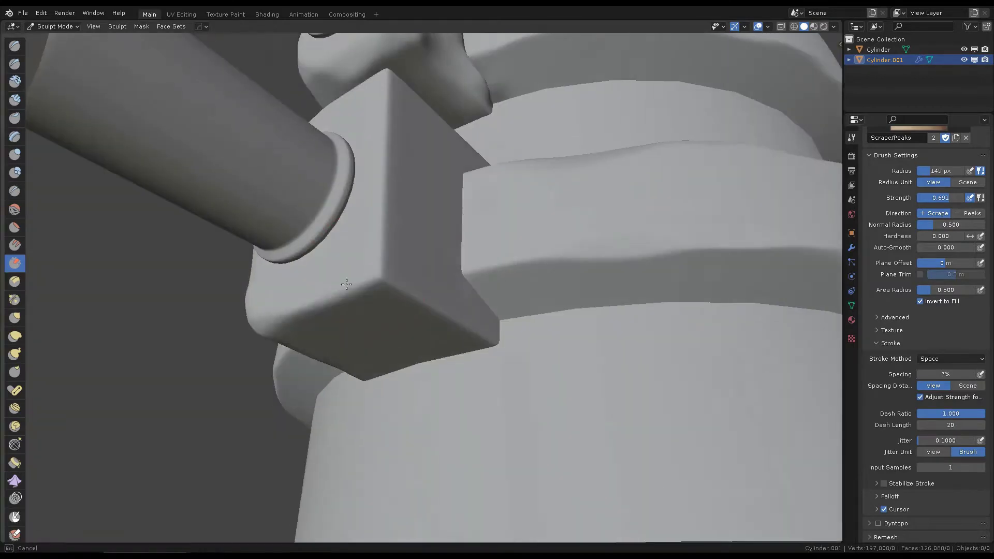
{"action": "mouse_move", "coordinate": [398, 264]}
{"action": "middle_mouse_down"}
{"action": "mouse_move", "coordinate": [372, 207]}
{"action": "mouse_move", "coordinate": [448, 196]}
{"action": "middle_mouse_up"}
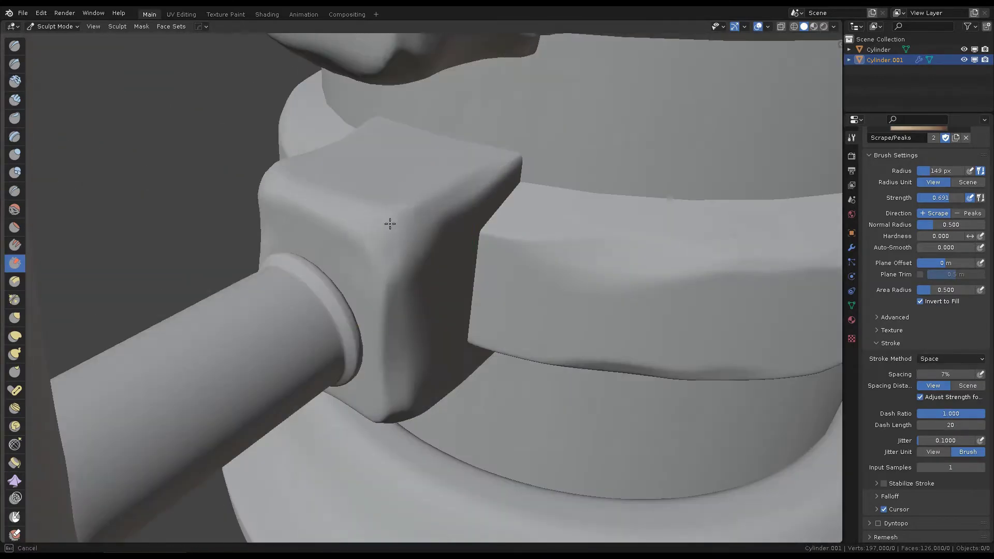
{"action": "middle_click_drag", "start_coordinate": [390, 223], "coordinate": [407, 299]}
{"action": "middle_click_drag", "start_coordinate": [468, 317], "coordinate": [490, 318]}
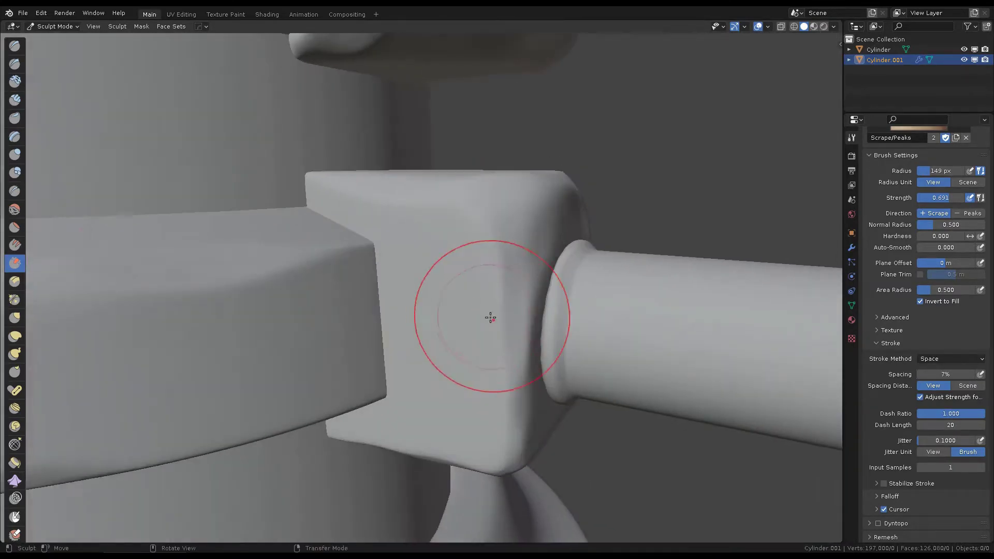
{"action": "left_click", "coordinate": [15, 63]}
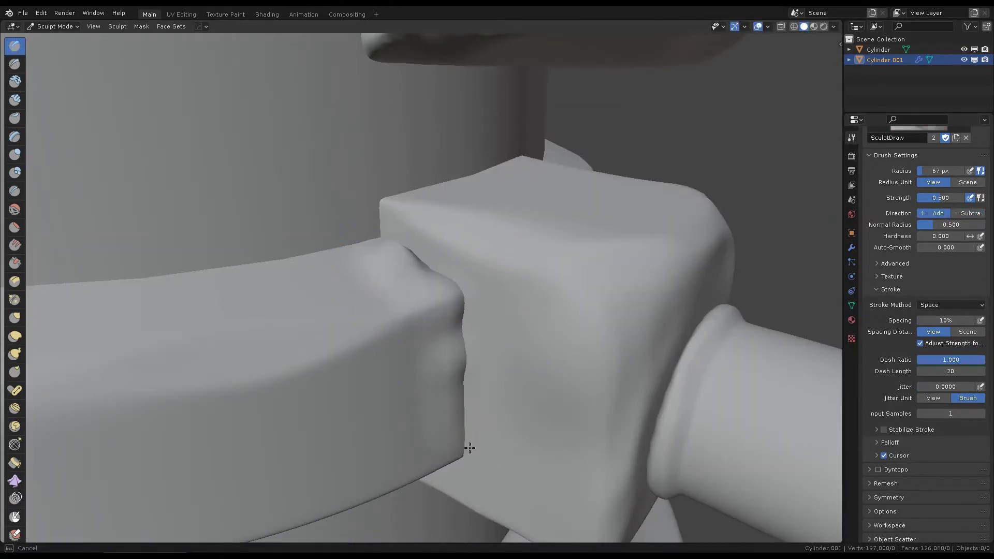
Draw crumpled dents into the upper connector block where the ring band meets it.
{"action": "middle_click_drag", "start_coordinate": [470, 448], "coordinate": [430, 321]}
{"action": "middle_click_drag", "start_coordinate": [490, 247], "coordinate": [486, 290]}
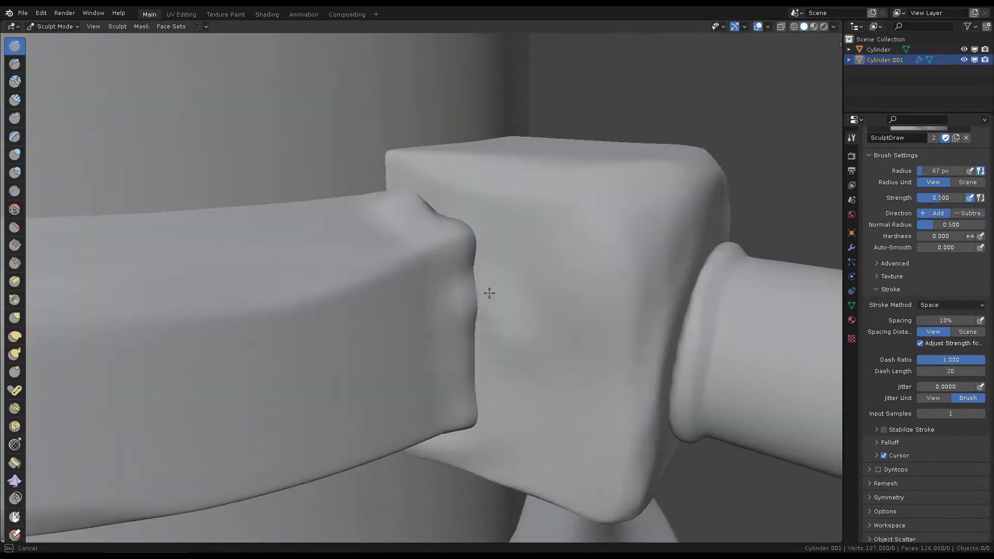
{"action": "scroll", "coordinate": [550, 304], "scroll_direction": "down", "scroll_amount": 5}
{"action": "middle_click_drag", "start_coordinate": [551, 304], "coordinate": [462, 321]}
{"action": "scroll", "coordinate": [463, 296], "scroll_direction": "up", "scroll_amount": 3}
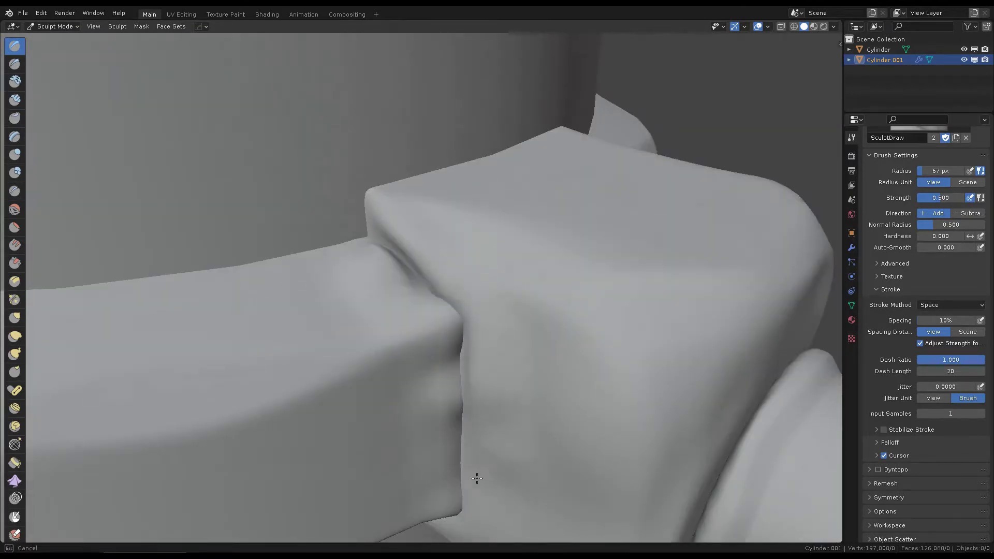
{"action": "mouse_move", "coordinate": [476, 479]}
{"action": "middle_mouse_down"}
{"action": "mouse_move", "coordinate": [515, 317]}
{"action": "mouse_move", "coordinate": [439, 177]}
{"action": "mouse_move", "coordinate": [488, 259]}
{"action": "mouse_move", "coordinate": [450, 353]}
{"action": "mouse_move", "coordinate": [493, 322]}
{"action": "middle_mouse_up"}
{"action": "scroll", "coordinate": [492, 322], "scroll_direction": "down", "scroll_amount": 4}
{"action": "scroll", "coordinate": [459, 322], "scroll_direction": "up", "scroll_amount": 3}
{"action": "scroll", "coordinate": [520, 285], "scroll_direction": "down", "scroll_amount": 3}
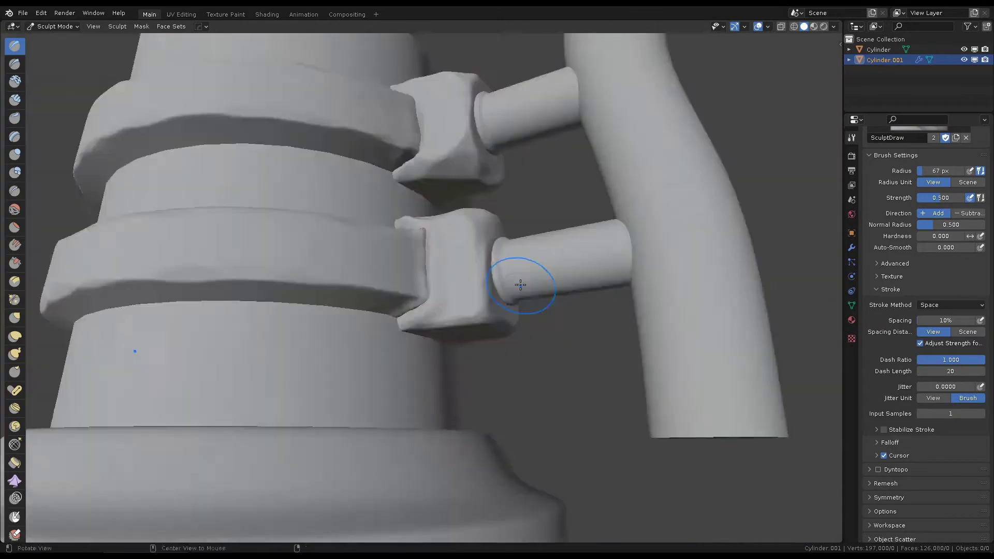
{"action": "scroll", "coordinate": [520, 284], "scroll_direction": "down", "scroll_amount": 4}
{"action": "scroll", "coordinate": [486, 319], "scroll_direction": "up", "scroll_amount": 5}
Add dented, worn detail to the lower connector block and its ring ends.
{"action": "mouse_move", "coordinate": [486, 319]}
{"action": "middle_mouse_down"}
{"action": "mouse_move", "coordinate": [446, 348]}
{"action": "mouse_move", "coordinate": [477, 237]}
{"action": "middle_mouse_up"}
{"action": "scroll", "coordinate": [416, 341], "scroll_direction": "up", "scroll_amount": 3}
{"action": "scroll", "coordinate": [602, 222], "scroll_direction": "down", "scroll_amount": 3}
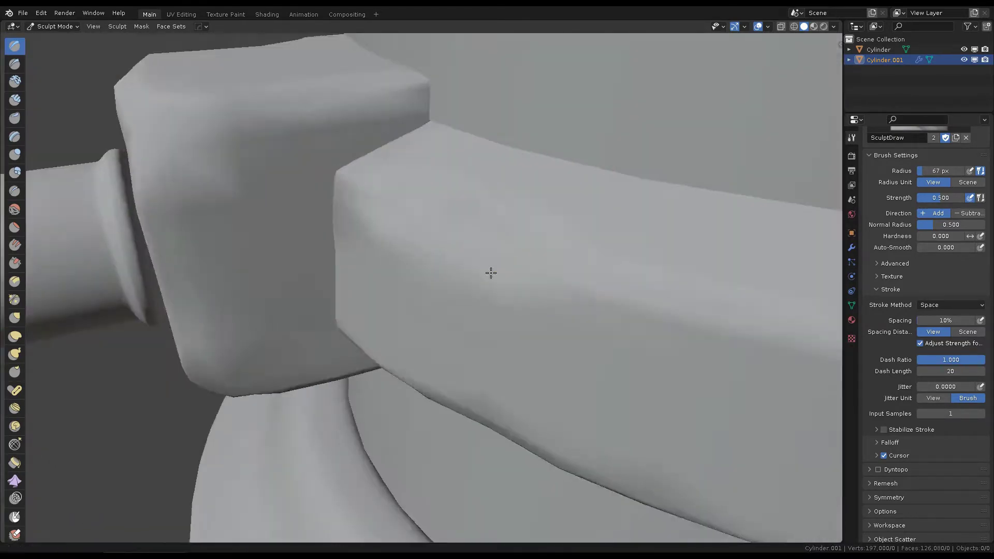
{"action": "mouse_move", "coordinate": [491, 273]}
{"action": "middle_mouse_down"}
{"action": "mouse_move", "coordinate": [399, 269]}
{"action": "mouse_move", "coordinate": [494, 296]}
{"action": "mouse_move", "coordinate": [436, 244]}
{"action": "middle_mouse_up"}
{"action": "scroll", "coordinate": [494, 296], "scroll_direction": "up", "scroll_amount": 3}
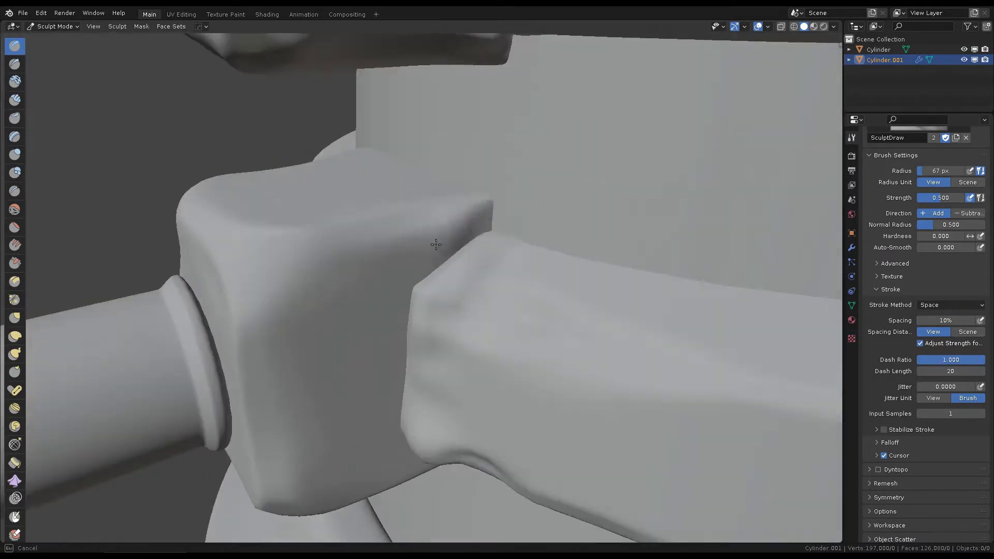
{"action": "middle_click_drag", "start_coordinate": [388, 439], "coordinate": [337, 371]}
{"action": "scroll", "coordinate": [433, 233], "scroll_direction": "down", "scroll_amount": 5}
{"action": "scroll", "coordinate": [476, 250], "scroll_direction": "down", "scroll_amount": 3}
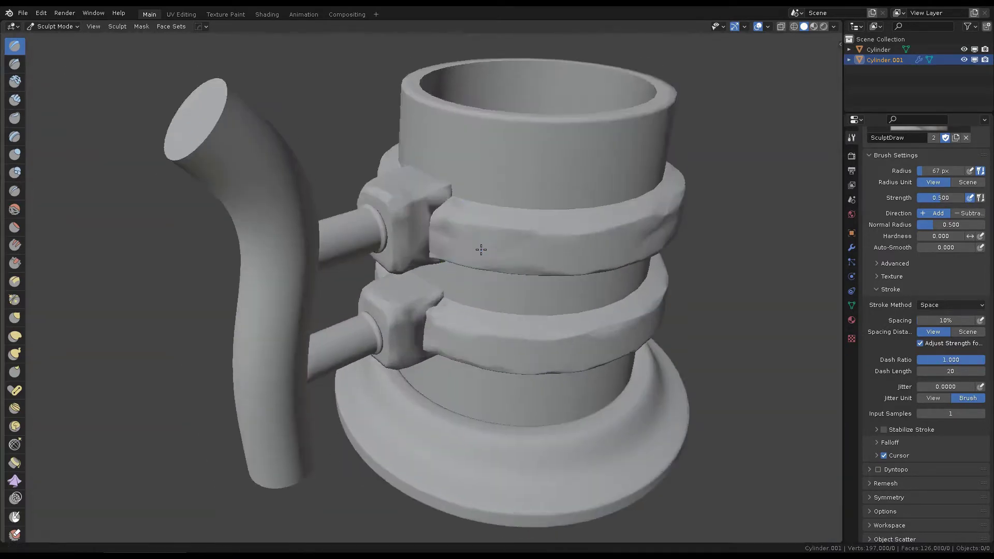
{"action": "scroll", "coordinate": [397, 236], "scroll_direction": "up", "scroll_amount": 8}
{"action": "mouse_move", "coordinate": [429, 346]}
{"action": "middle_mouse_down"}
{"action": "mouse_move", "coordinate": [508, 257]}
{"action": "mouse_move", "coordinate": [543, 373]}
{"action": "middle_mouse_up"}
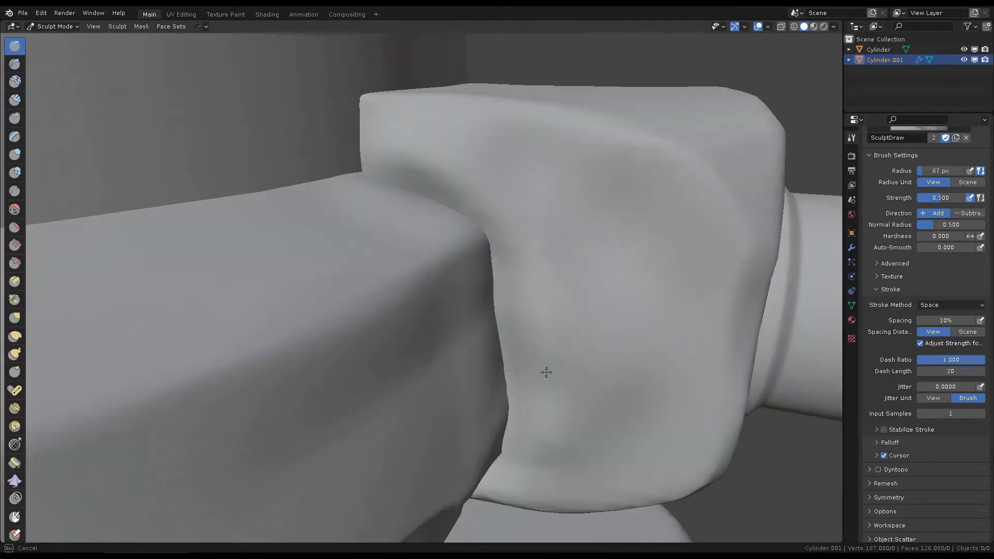
{"action": "scroll", "coordinate": [544, 373], "scroll_direction": "down", "scroll_amount": 5}
{"action": "scroll", "coordinate": [522, 259], "scroll_direction": "up", "scroll_amount": 6}
Touch up dents around the connector blocks, then select the Crease brush.
{"action": "middle_click_drag", "start_coordinate": [521, 258], "coordinate": [397, 266]}
{"action": "scroll", "coordinate": [397, 266], "scroll_direction": "down", "scroll_amount": 5}
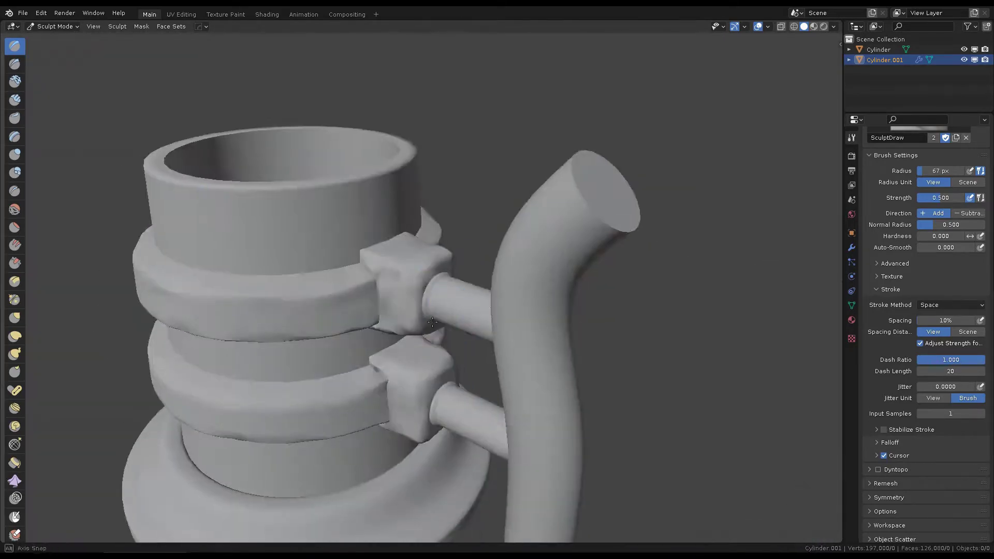
{"action": "scroll", "coordinate": [413, 337], "scroll_direction": "up", "scroll_amount": 5}
{"action": "scroll", "coordinate": [479, 358], "scroll_direction": "down", "scroll_amount": 5}
{"action": "scroll", "coordinate": [480, 358], "scroll_direction": "up", "scroll_amount": 3}
{"action": "middle_click_drag", "start_coordinate": [480, 358], "coordinate": [482, 266]}
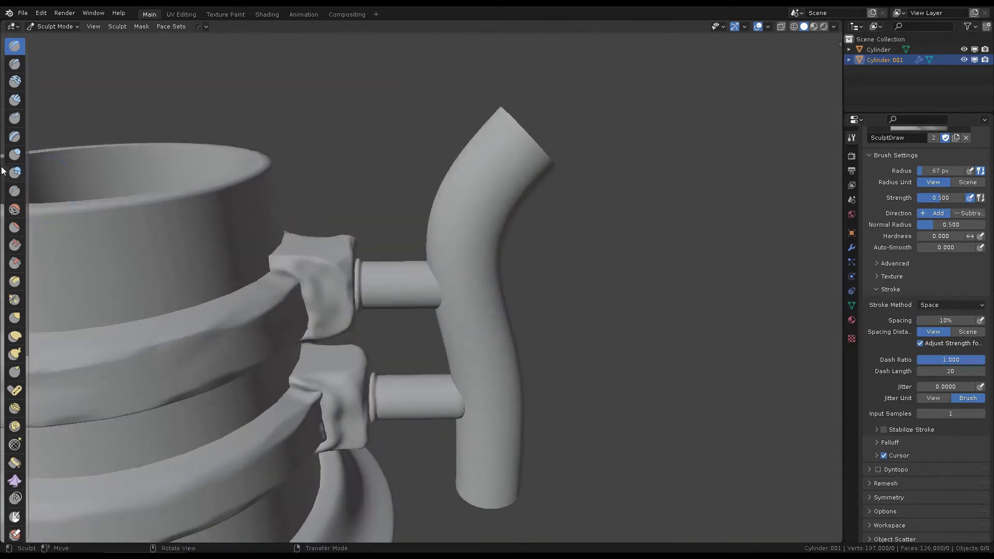
{"action": "key", "text": "shift+c"}
{"action": "scroll", "coordinate": [482, 266], "scroll_direction": "up", "scroll_amount": 3}
{"action": "scroll", "coordinate": [461, 293], "scroll_direction": "up", "scroll_amount": 2}
{"action": "scroll", "coordinate": [461, 293], "scroll_direction": "down", "scroll_amount": 4}
Subdivide the Multires modifier to level 4 and frame the handle.
{"action": "left_click", "coordinate": [851, 247]}
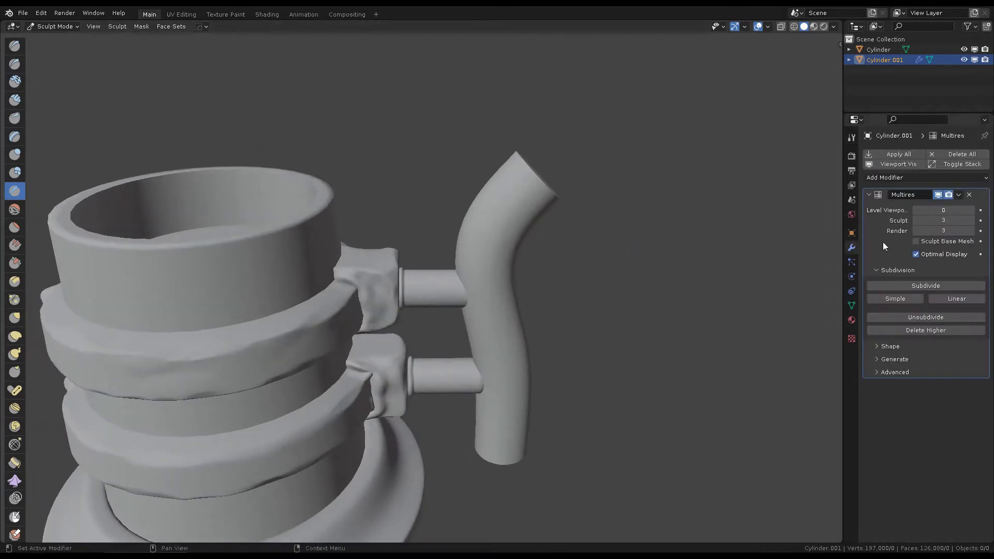
{"action": "scroll", "coordinate": [492, 221], "scroll_direction": "up", "scroll_amount": 4}
{"action": "middle_click_drag", "start_coordinate": [508, 317], "coordinate": [508, 253]}
{"action": "scroll", "coordinate": [508, 252], "scroll_direction": "up", "scroll_amount": 2}
{"action": "scroll", "coordinate": [451, 329], "scroll_direction": "up", "scroll_amount": 2}
{"action": "middle_click_drag", "start_coordinate": [451, 329], "coordinate": [483, 254], "text": "shift"}
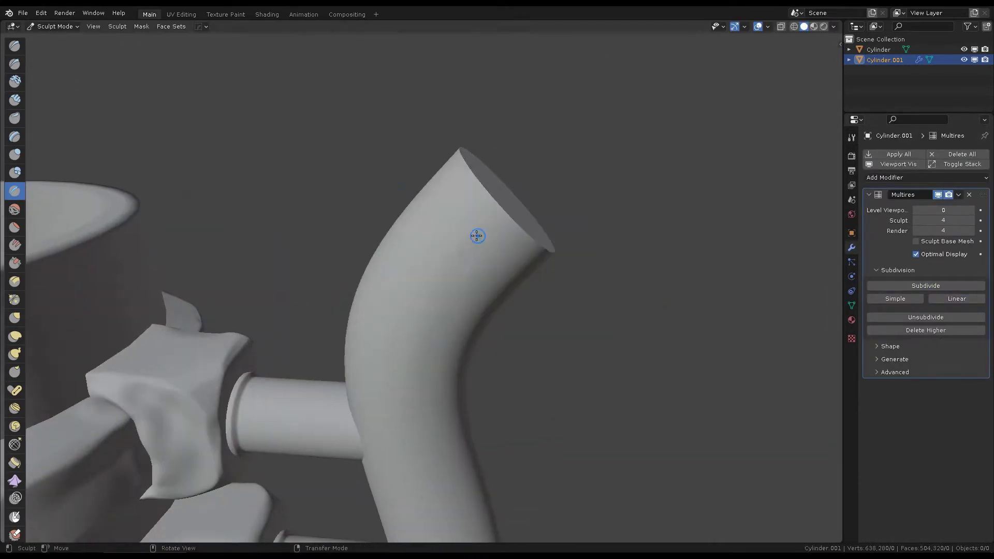
{"action": "scroll", "coordinate": [477, 236], "scroll_direction": "down", "scroll_amount": 3}
{"action": "scroll", "coordinate": [450, 295], "scroll_direction": "down", "scroll_amount": 3}
{"action": "scroll", "coordinate": [450, 295], "scroll_direction": "up", "scroll_amount": 3}
{"action": "scroll", "coordinate": [483, 310], "scroll_direction": "up", "scroll_amount": 3}
Give the Crease brush the wood-grain alpha texture and strength 0.533.
{"action": "left_click", "coordinate": [851, 137]}
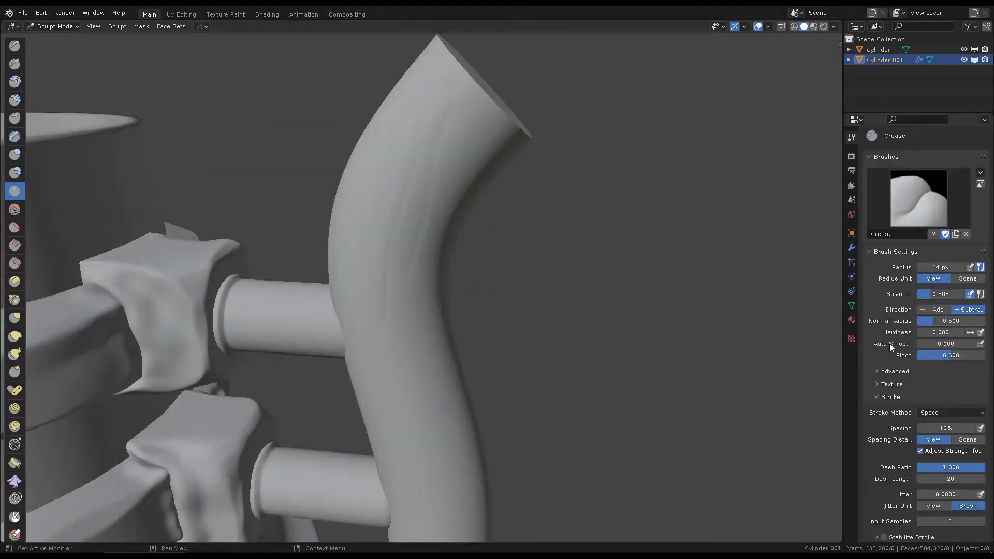
{"action": "left_click", "coordinate": [892, 273]}
{"action": "left_click", "coordinate": [911, 297]}
{"action": "left_click", "coordinate": [916, 318]}
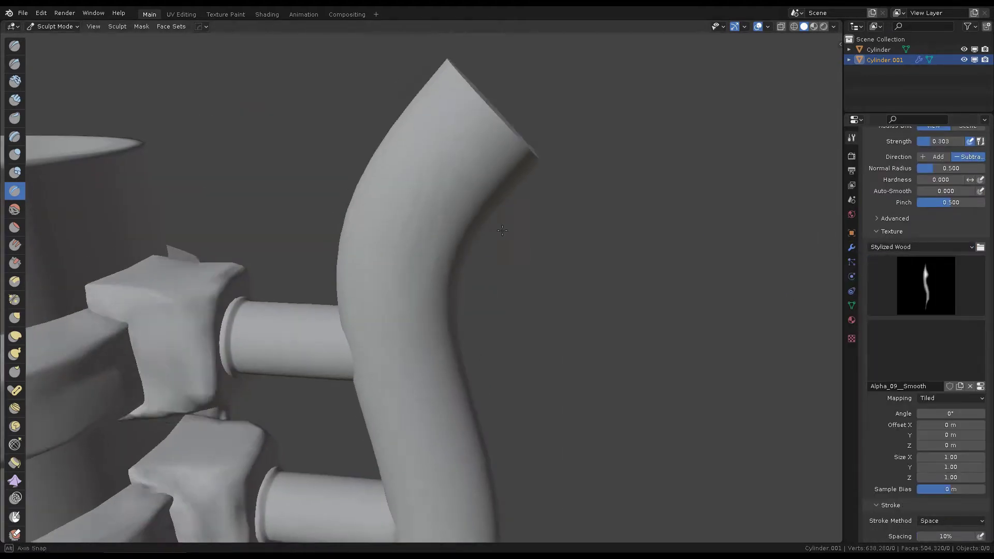
{"action": "scroll", "coordinate": [903, 443], "scroll_direction": "down", "scroll_amount": 7}
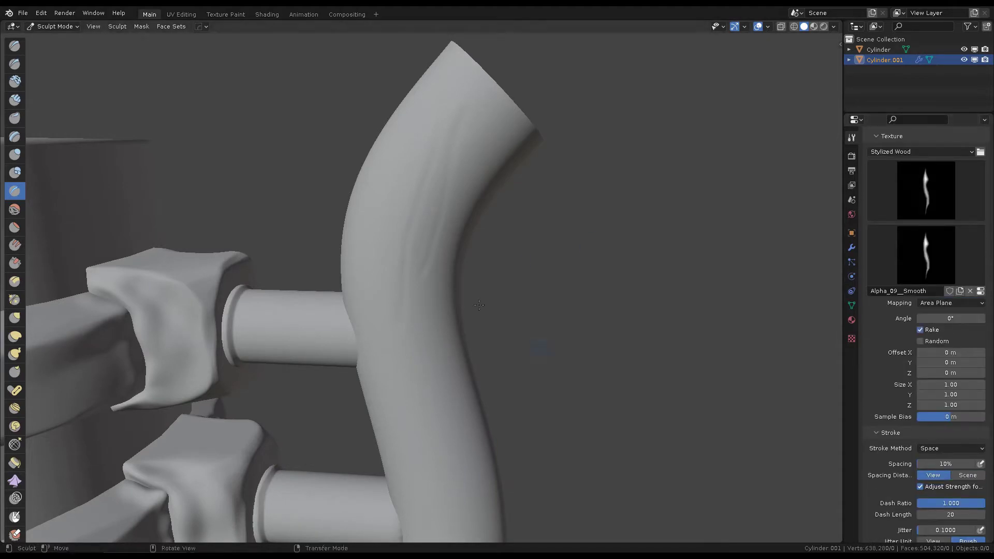
{"action": "left_click", "coordinate": [476, 267]}
{"action": "mouse_move", "coordinate": [477, 267]}
{"action": "middle_mouse_down"}
{"action": "mouse_move", "coordinate": [460, 181]}
{"action": "mouse_move", "coordinate": [461, 240]}
{"action": "middle_mouse_up"}
{"action": "scroll", "coordinate": [927, 363], "scroll_direction": "down", "scroll_amount": 5}
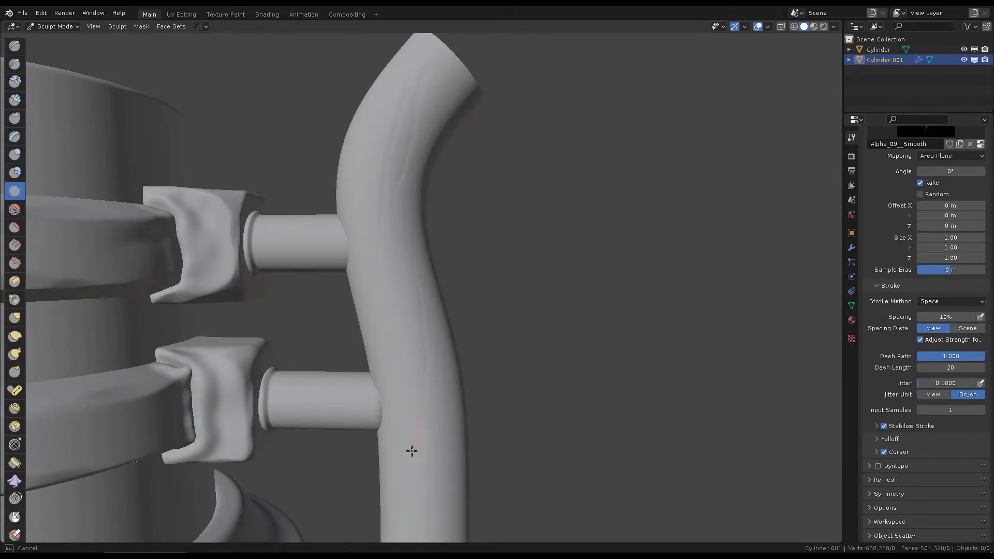
Carve wood-grain lines down the handle with the textured Crease brush.
{"action": "middle_click_drag", "start_coordinate": [411, 451], "coordinate": [491, 249]}
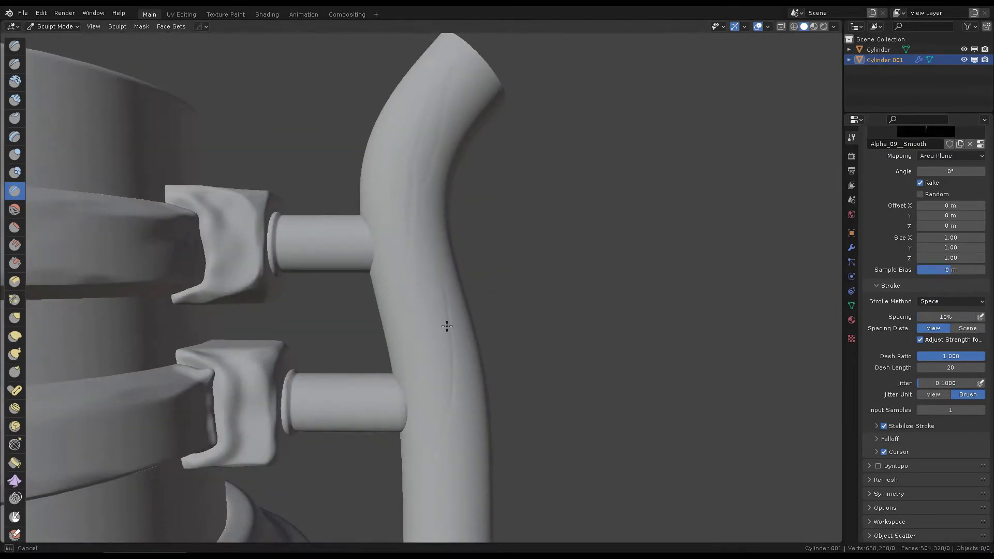
{"action": "scroll", "coordinate": [447, 326], "scroll_direction": "down", "scroll_amount": 5}
{"action": "middle_click_drag", "start_coordinate": [446, 326], "coordinate": [457, 197]}
{"action": "scroll", "coordinate": [457, 196], "scroll_direction": "up", "scroll_amount": 5}
{"action": "key", "text": "shift+f"}
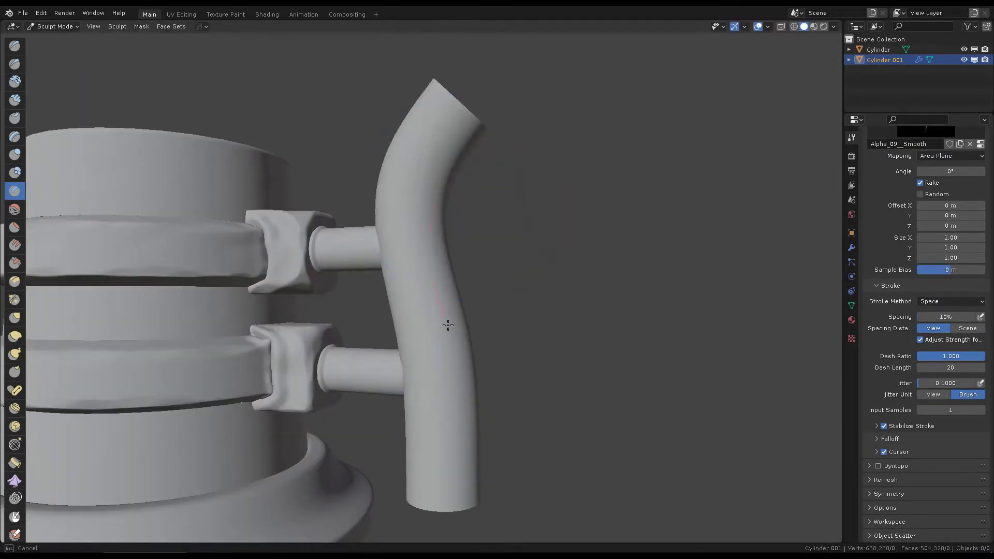
{"action": "scroll", "coordinate": [447, 325], "scroll_direction": "down", "scroll_amount": 2}
{"action": "mouse_move", "coordinate": [455, 262]}
{"action": "middle_mouse_down"}
{"action": "mouse_move", "coordinate": [502, 244]}
{"action": "mouse_move", "coordinate": [459, 362]}
{"action": "middle_mouse_up"}
{"action": "scroll", "coordinate": [421, 166], "scroll_direction": "up", "scroll_amount": 3}
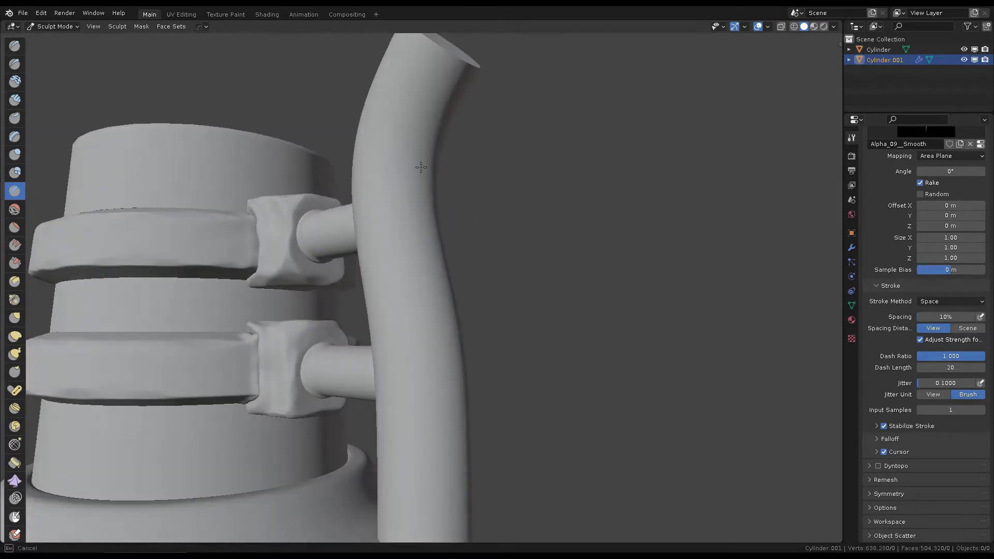
{"action": "scroll", "coordinate": [421, 167], "scroll_direction": "down", "scroll_amount": 5}
Streak more faint grain scratches along the handle's curved back and side.
{"action": "scroll", "coordinate": [496, 252], "scroll_direction": "up", "scroll_amount": 6}
{"action": "scroll", "coordinate": [408, 299], "scroll_direction": "down", "scroll_amount": 2}
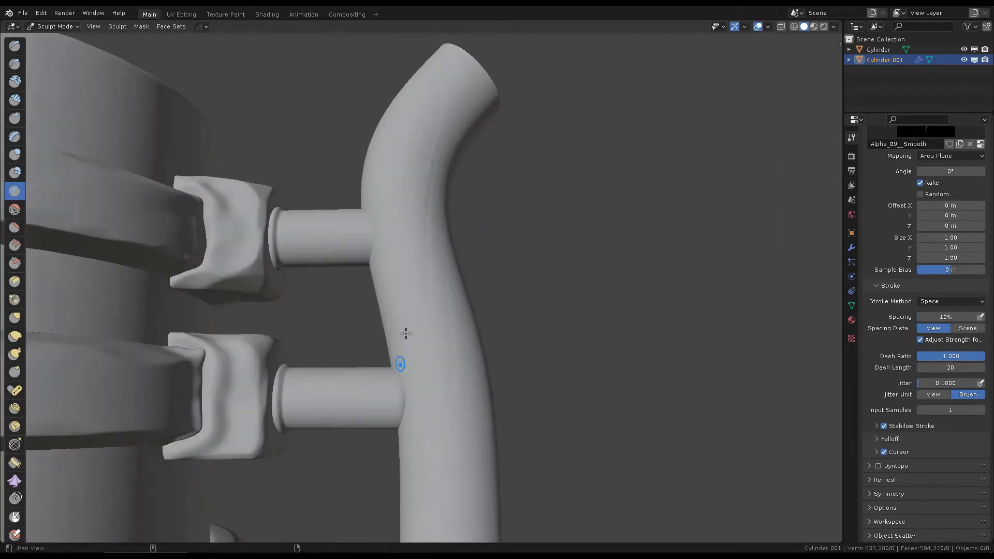
{"action": "scroll", "coordinate": [402, 333], "scroll_direction": "down", "scroll_amount": 3}
{"action": "middle_click_drag", "start_coordinate": [402, 333], "coordinate": [393, 199]}
{"action": "scroll", "coordinate": [421, 259], "scroll_direction": "up", "scroll_amount": 4}
{"action": "mouse_move", "coordinate": [420, 259]}
{"action": "middle_mouse_down"}
{"action": "mouse_move", "coordinate": [390, 128]}
{"action": "mouse_move", "coordinate": [463, 176]}
{"action": "middle_mouse_up"}
{"action": "middle_click_drag", "start_coordinate": [395, 372], "coordinate": [446, 269]}
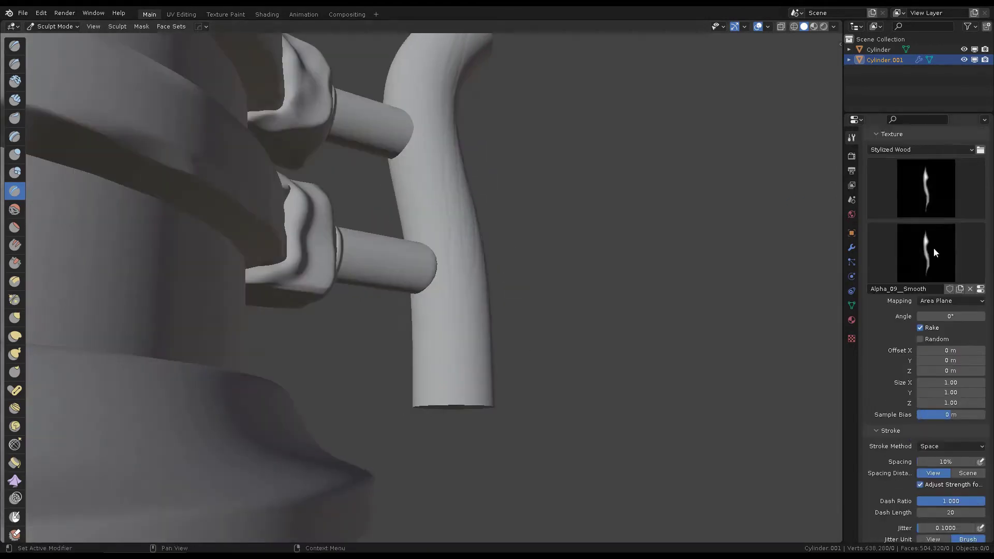
{"action": "scroll", "coordinate": [933, 248], "scroll_direction": "up", "scroll_amount": 5}
{"action": "scroll", "coordinate": [906, 310], "scroll_direction": "up", "scroll_amount": 3}
{"action": "middle_click_drag", "start_coordinate": [570, 259], "coordinate": [477, 219]}
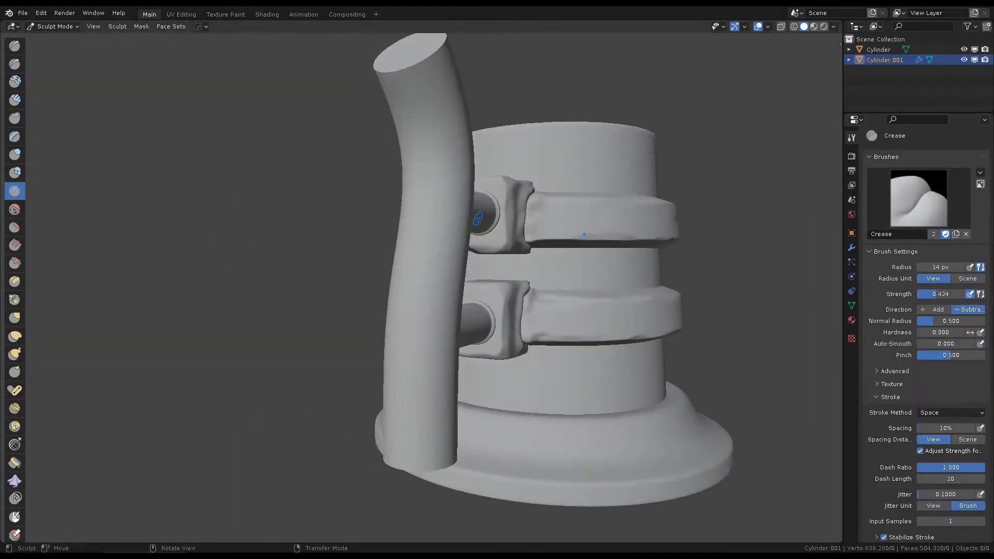
Orbit around the mug to inspect the wood-grain handle and its cut end.
{"action": "mouse_move", "coordinate": [420, 85]}
{"action": "middle_mouse_down"}
{"action": "mouse_move", "coordinate": [435, 279]}
{"action": "mouse_move", "coordinate": [440, 288]}
{"action": "mouse_move", "coordinate": [456, 182]}
{"action": "mouse_move", "coordinate": [415, 149]}
{"action": "mouse_move", "coordinate": [473, 277]}
{"action": "mouse_move", "coordinate": [370, 232]}
{"action": "mouse_move", "coordinate": [466, 306]}
{"action": "mouse_move", "coordinate": [485, 142]}
{"action": "mouse_move", "coordinate": [456, 119]}
{"action": "middle_mouse_up"}
{"action": "scroll", "coordinate": [440, 288], "scroll_direction": "up", "scroll_amount": 2}
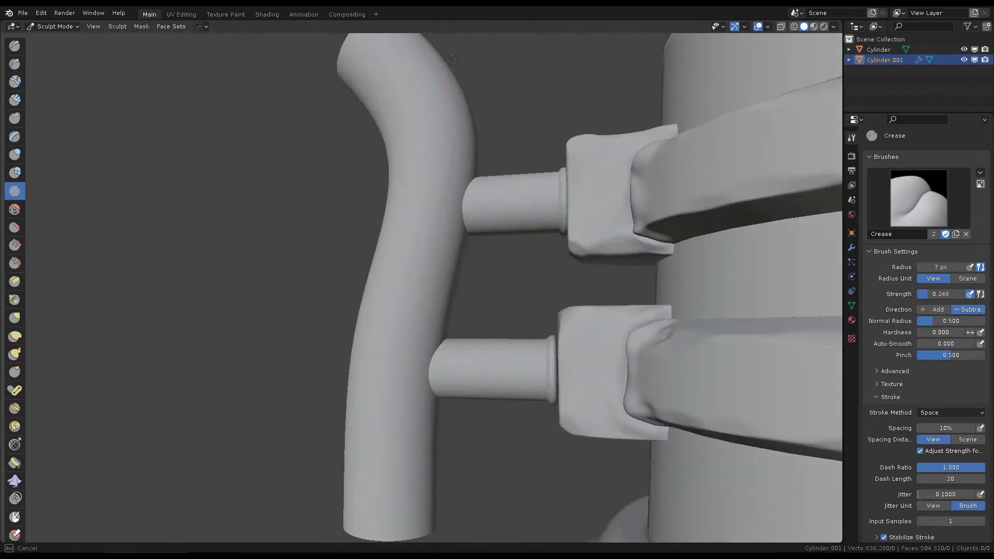
{"action": "mouse_move", "coordinate": [451, 58]}
{"action": "middle_mouse_down"}
{"action": "mouse_move", "coordinate": [428, 231]}
{"action": "mouse_move", "coordinate": [435, 404]}
{"action": "mouse_move", "coordinate": [488, 295]}
{"action": "mouse_move", "coordinate": [451, 327]}
{"action": "mouse_move", "coordinate": [466, 255]}
{"action": "mouse_move", "coordinate": [439, 306]}
{"action": "middle_mouse_up"}
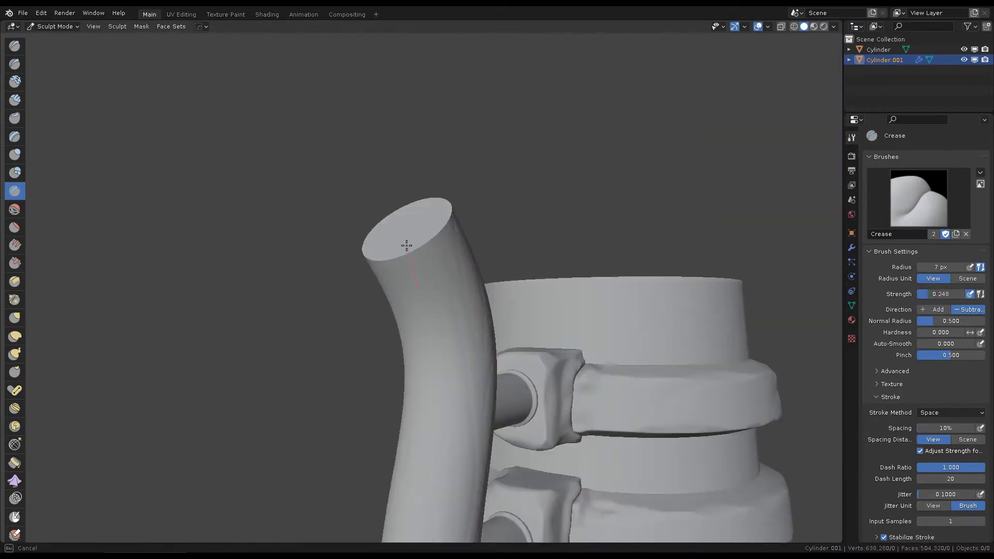
{"action": "middle_click_drag", "start_coordinate": [407, 246], "coordinate": [433, 207]}
{"action": "middle_click_drag", "start_coordinate": [453, 169], "coordinate": [480, 325]}
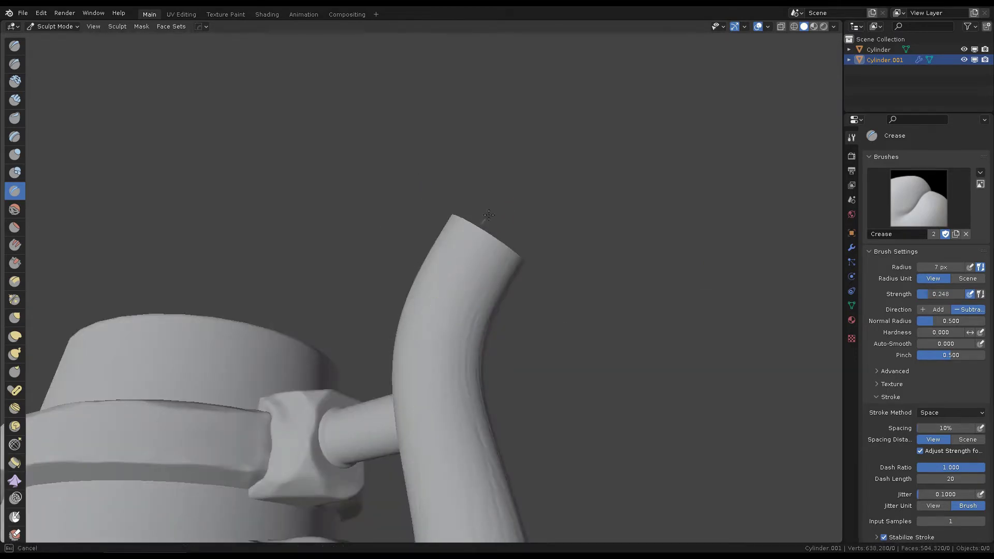
{"action": "mouse_move", "coordinate": [489, 215]}
{"action": "middle_mouse_down"}
{"action": "mouse_move", "coordinate": [389, 341]}
{"action": "mouse_move", "coordinate": [393, 271]}
{"action": "mouse_move", "coordinate": [388, 342]}
{"action": "mouse_move", "coordinate": [439, 291]}
{"action": "middle_mouse_up"}
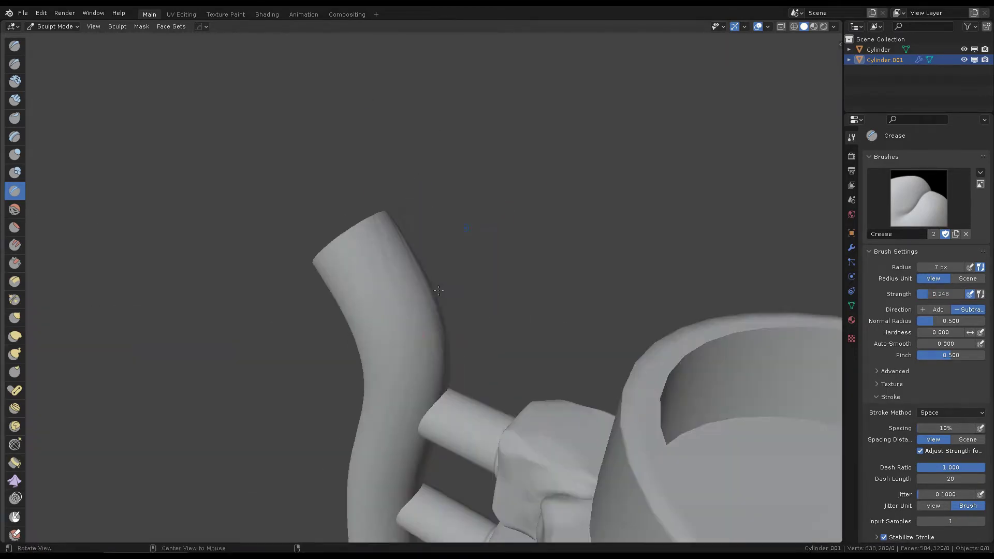
{"action": "mouse_move", "coordinate": [352, 250]}
{"action": "middle_mouse_down"}
{"action": "mouse_move", "coordinate": [434, 237]}
{"action": "mouse_move", "coordinate": [516, 288]}
{"action": "mouse_move", "coordinate": [384, 342]}
{"action": "middle_mouse_up"}
{"action": "scroll", "coordinate": [435, 237], "scroll_direction": "down", "scroll_amount": 5}
{"action": "scroll", "coordinate": [517, 288], "scroll_direction": "up", "scroll_amount": 6}
Frame the handle's top end and switch from Crease to the Scrape brush.
{"action": "mouse_move", "coordinate": [412, 280]}
{"action": "middle_mouse_down"}
{"action": "mouse_move", "coordinate": [444, 226]}
{"action": "mouse_move", "coordinate": [373, 215]}
{"action": "middle_mouse_up"}
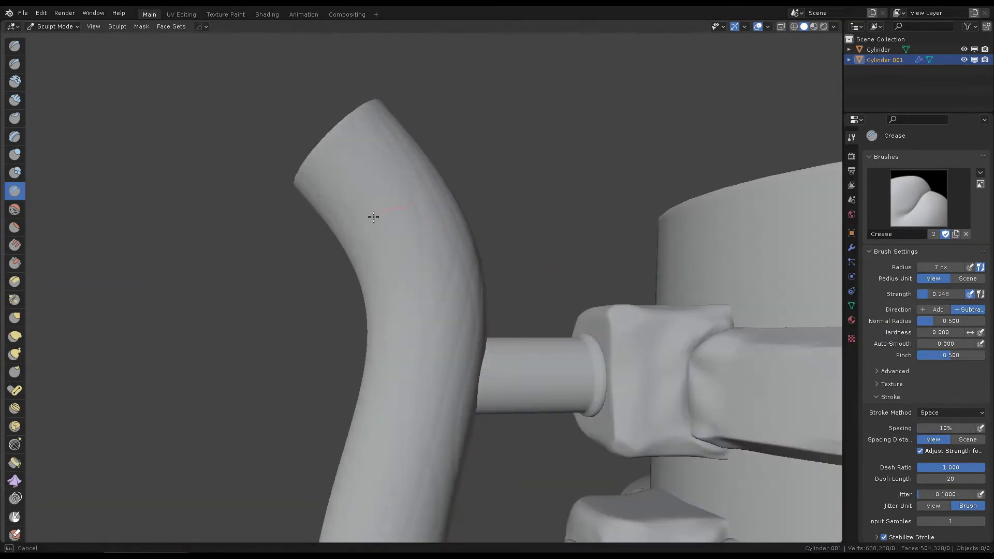
{"action": "scroll", "coordinate": [373, 215], "scroll_direction": "down", "scroll_amount": 3}
{"action": "scroll", "coordinate": [500, 227], "scroll_direction": "up", "scroll_amount": 4}
{"action": "scroll", "coordinate": [499, 226], "scroll_direction": "down", "scroll_amount": 4}
{"action": "middle_click_drag", "start_coordinate": [499, 227], "coordinate": [544, 270]}
{"action": "scroll", "coordinate": [544, 269], "scroll_direction": "up", "scroll_amount": 4}
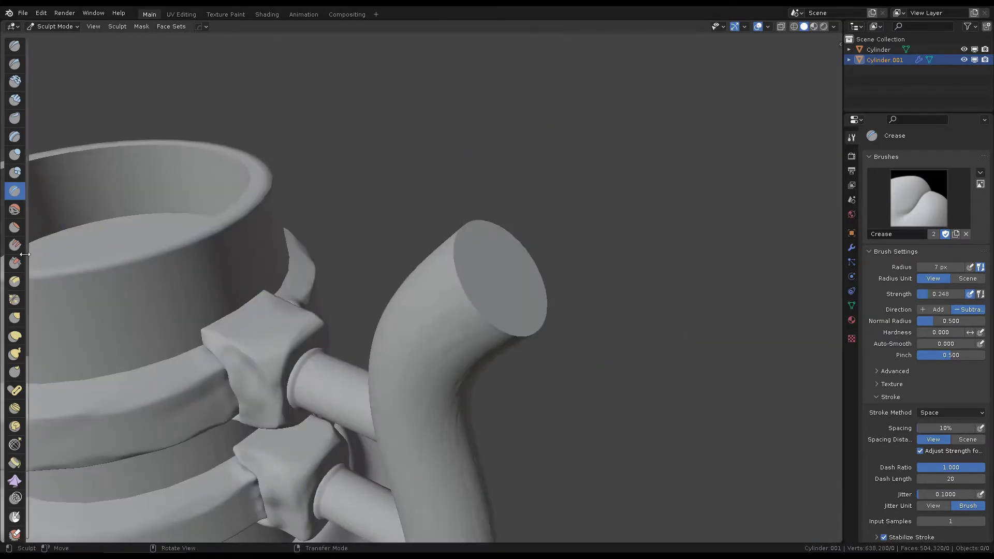
{"action": "scroll", "coordinate": [579, 311], "scroll_direction": "up", "scroll_amount": 3}
{"action": "key", "text": "shift+t"}
Scrape chunky flat bevels around the rim of the handle's top cap.
{"action": "scroll", "coordinate": [517, 167], "scroll_direction": "down", "scroll_amount": 3}
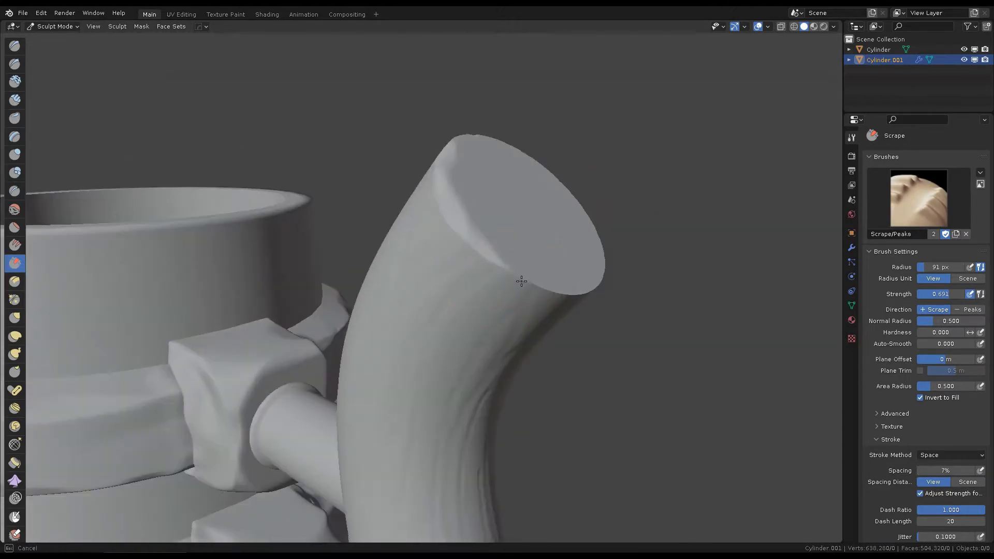
{"action": "middle_click_drag", "start_coordinate": [517, 167], "coordinate": [388, 222]}
{"action": "scroll", "coordinate": [389, 222], "scroll_direction": "up", "scroll_amount": 1}
{"action": "scroll", "coordinate": [901, 452], "scroll_direction": "down", "scroll_amount": 6}
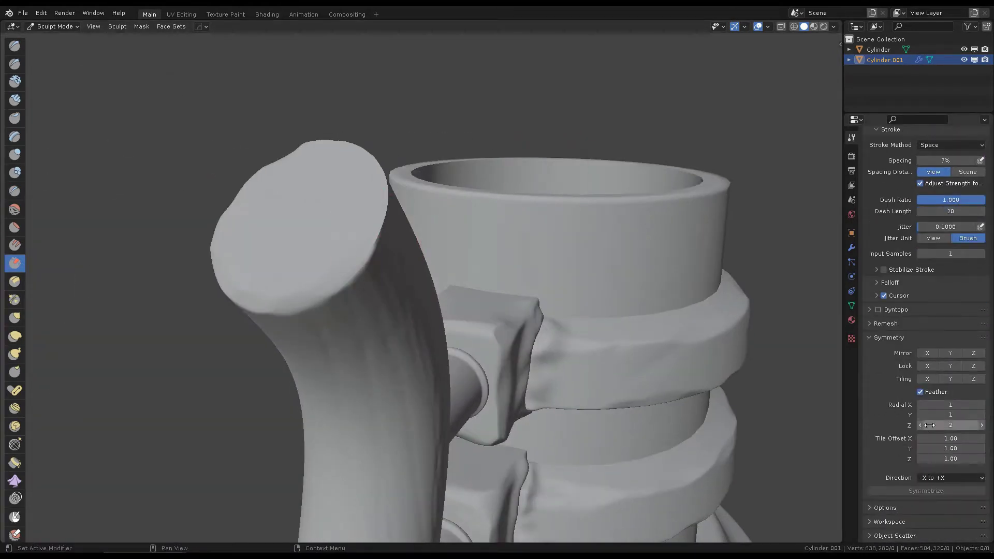
{"action": "mouse_move", "coordinate": [673, 344]}
{"action": "middle_mouse_down"}
{"action": "mouse_move", "coordinate": [437, 348]}
{"action": "mouse_move", "coordinate": [562, 288]}
{"action": "middle_mouse_up"}
{"action": "scroll", "coordinate": [422, 229], "scroll_direction": "up", "scroll_amount": 3}
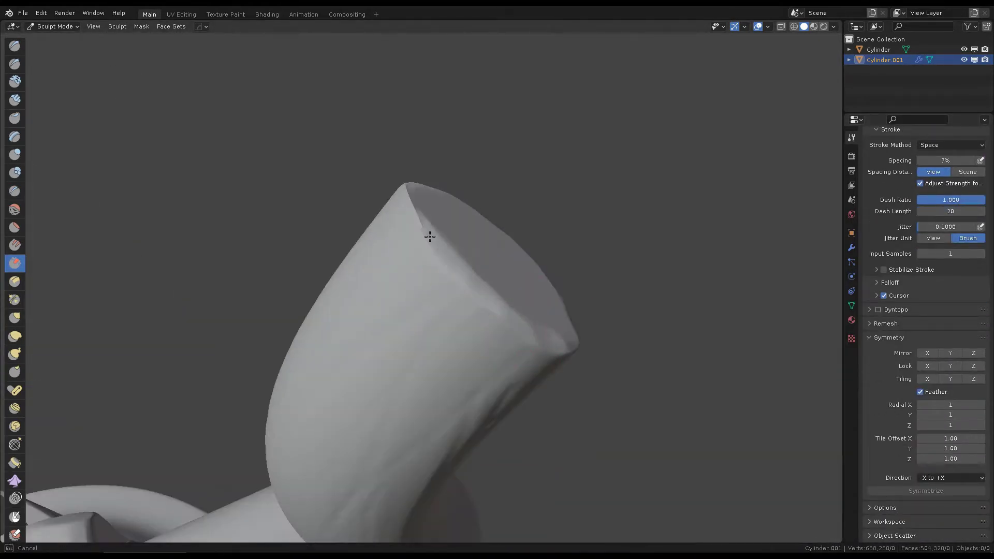
{"action": "middle_click_drag", "start_coordinate": [422, 229], "coordinate": [372, 292]}
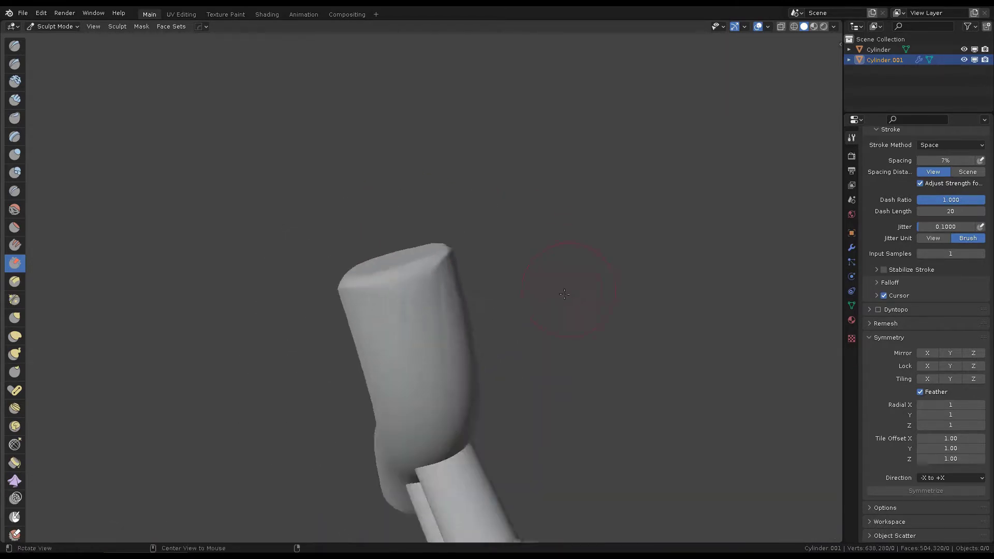
{"action": "scroll", "coordinate": [426, 274], "scroll_direction": "down", "scroll_amount": 4}
{"action": "mouse_move", "coordinate": [427, 274]}
{"action": "middle_mouse_down"}
{"action": "mouse_move", "coordinate": [337, 173]}
{"action": "mouse_move", "coordinate": [510, 280]}
{"action": "middle_mouse_up"}
{"action": "scroll", "coordinate": [337, 173], "scroll_direction": "up", "scroll_amount": 4}
{"action": "scroll", "coordinate": [548, 261], "scroll_direction": "down", "scroll_amount": 3}
Enable Front Faces Only auto-masking and scrape worn chamfers around the handle's lower end.
{"action": "middle_click_drag", "start_coordinate": [565, 310], "coordinate": [329, 174]}
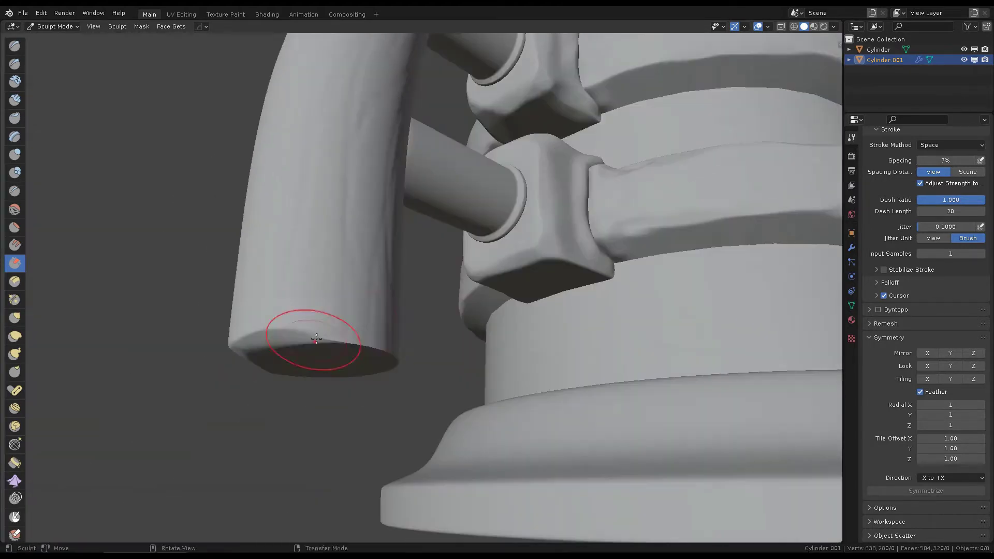
{"action": "mouse_move", "coordinate": [311, 345]}
{"action": "middle_mouse_down"}
{"action": "mouse_move", "coordinate": [380, 344]}
{"action": "mouse_move", "coordinate": [394, 287]}
{"action": "middle_mouse_up"}
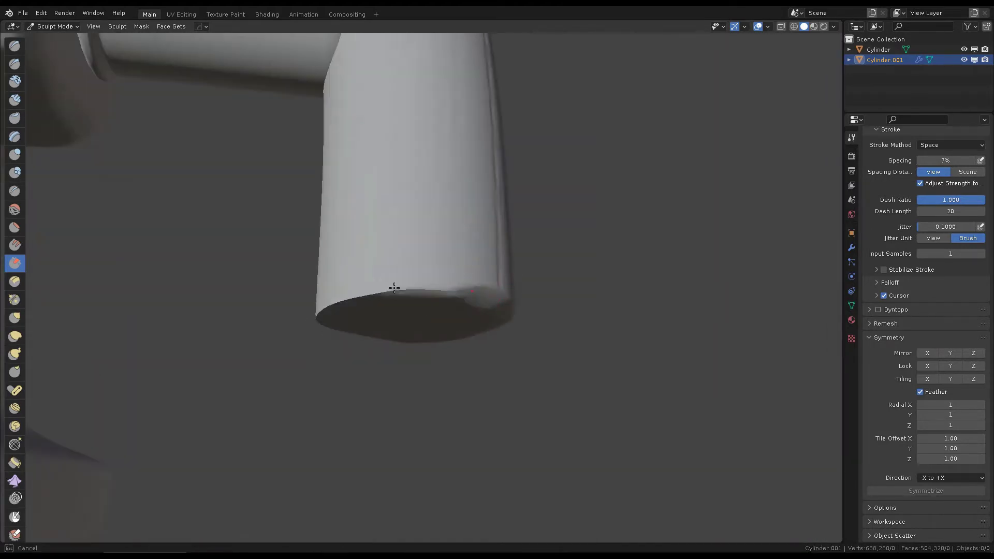
{"action": "middle_click_drag", "start_coordinate": [468, 270], "coordinate": [570, 362]}
{"action": "scroll", "coordinate": [899, 446], "scroll_direction": "up", "scroll_amount": 5}
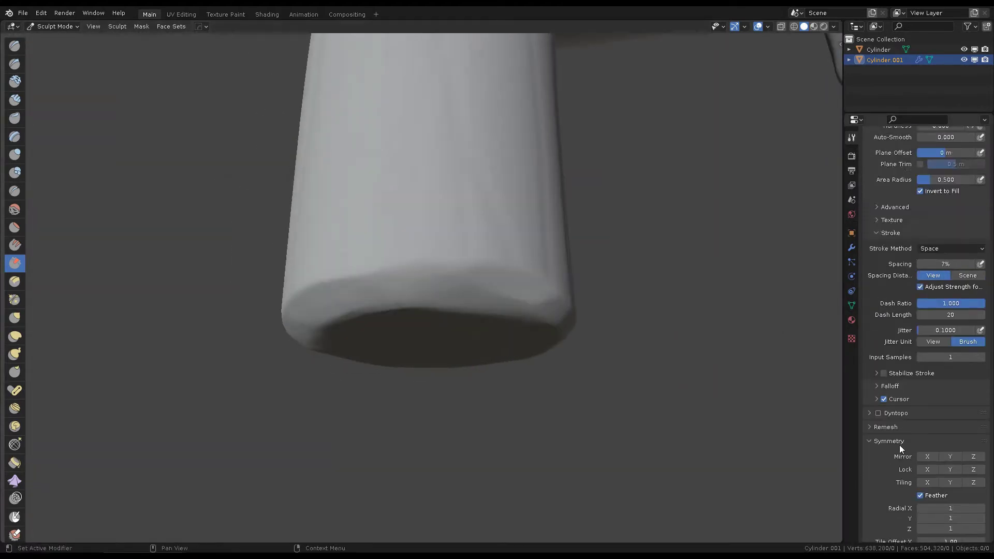
{"action": "scroll", "coordinate": [939, 328], "scroll_direction": "up", "scroll_amount": 5}
{"action": "left_click", "coordinate": [939, 327]}
{"action": "mouse_move", "coordinate": [570, 310]}
{"action": "middle_mouse_down"}
{"action": "mouse_move", "coordinate": [533, 270]}
{"action": "mouse_move", "coordinate": [481, 277]}
{"action": "mouse_move", "coordinate": [551, 276]}
{"action": "mouse_move", "coordinate": [397, 290]}
{"action": "mouse_move", "coordinate": [429, 271]}
{"action": "mouse_move", "coordinate": [456, 355]}
{"action": "mouse_move", "coordinate": [518, 283]}
{"action": "middle_mouse_up"}
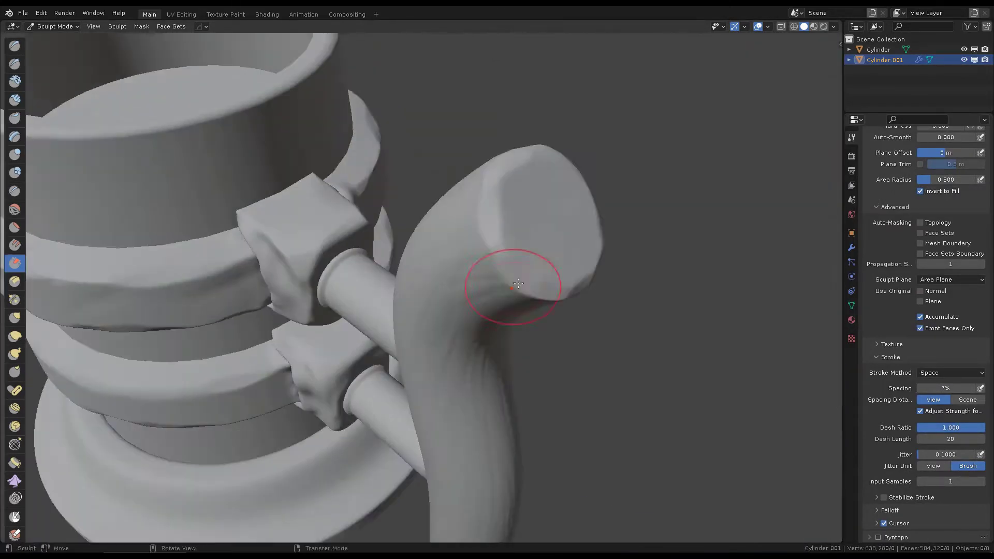
{"action": "scroll", "coordinate": [522, 219], "scroll_direction": "down", "scroll_amount": 5}
{"action": "scroll", "coordinate": [520, 343], "scroll_direction": "up", "scroll_amount": 5}
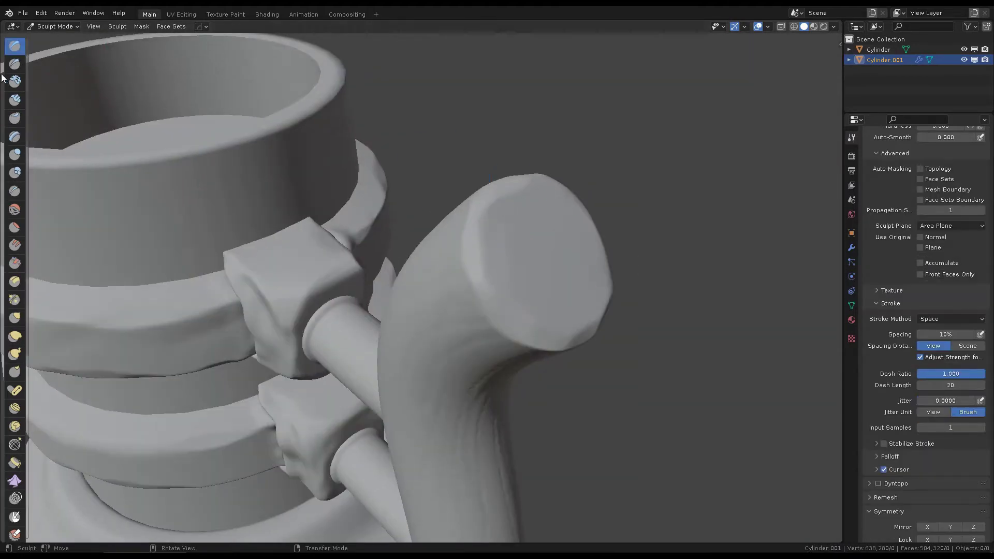
Switch to a finer carving brush, adjust its strength, and carve a line across the cap.
{"action": "left_click", "coordinate": [14, 63]}
{"action": "scroll", "coordinate": [524, 221], "scroll_direction": "up", "scroll_amount": 3}
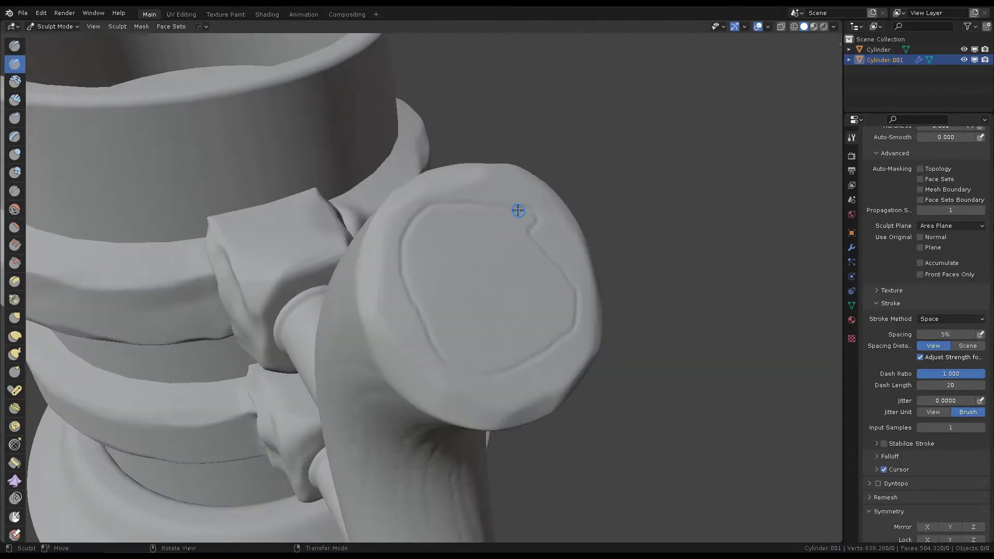
{"action": "scroll", "coordinate": [518, 211], "scroll_direction": "down", "scroll_amount": 5}
{"action": "scroll", "coordinate": [519, 210], "scroll_direction": "up", "scroll_amount": 5}
{"action": "scroll", "coordinate": [961, 412], "scroll_direction": "down", "scroll_amount": 1}
{"action": "key", "text": "shift+f"}
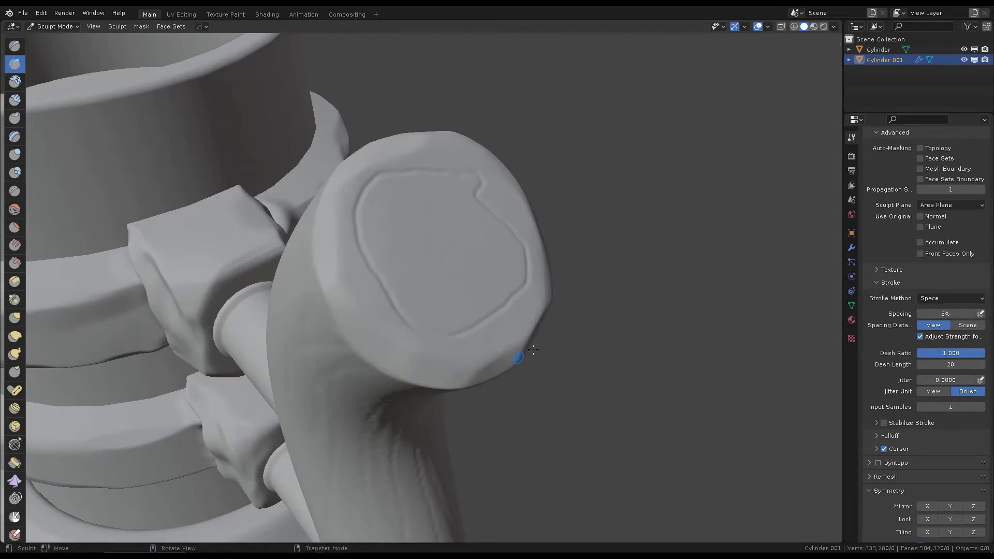
{"action": "scroll", "coordinate": [533, 350], "scroll_direction": "down", "scroll_amount": 5}
{"action": "scroll", "coordinate": [517, 255], "scroll_direction": "up", "scroll_amount": 5}
{"action": "left_click_drag", "start_coordinate": [490, 187], "coordinate": [468, 337]}
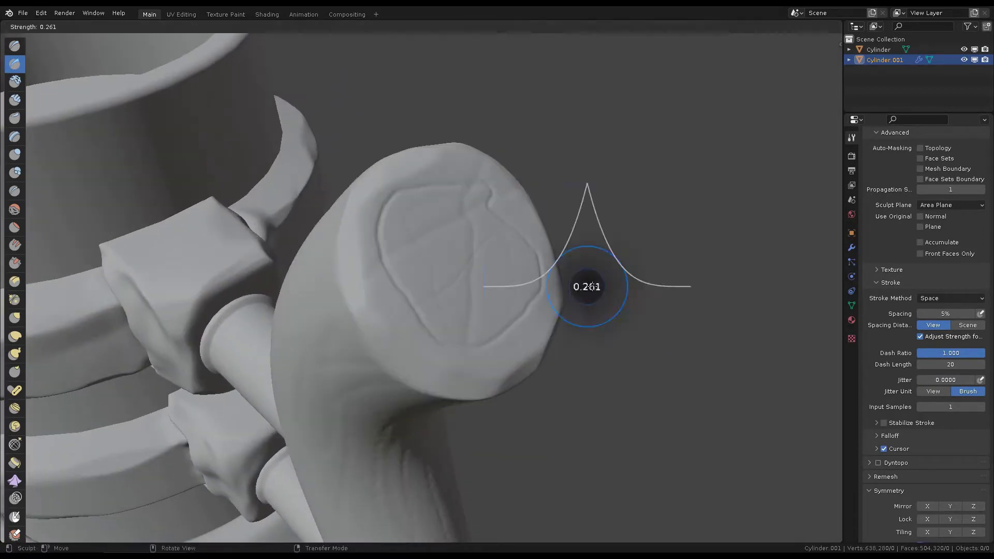
Turn on Stabilize Stroke with a radius of 6.
{"action": "scroll", "coordinate": [517, 298], "scroll_direction": "down", "scroll_amount": 2}
{"action": "scroll", "coordinate": [912, 349], "scroll_direction": "down", "scroll_amount": 4}
{"action": "left_click", "coordinate": [884, 320]}
{"action": "left_click", "coordinate": [911, 319]}
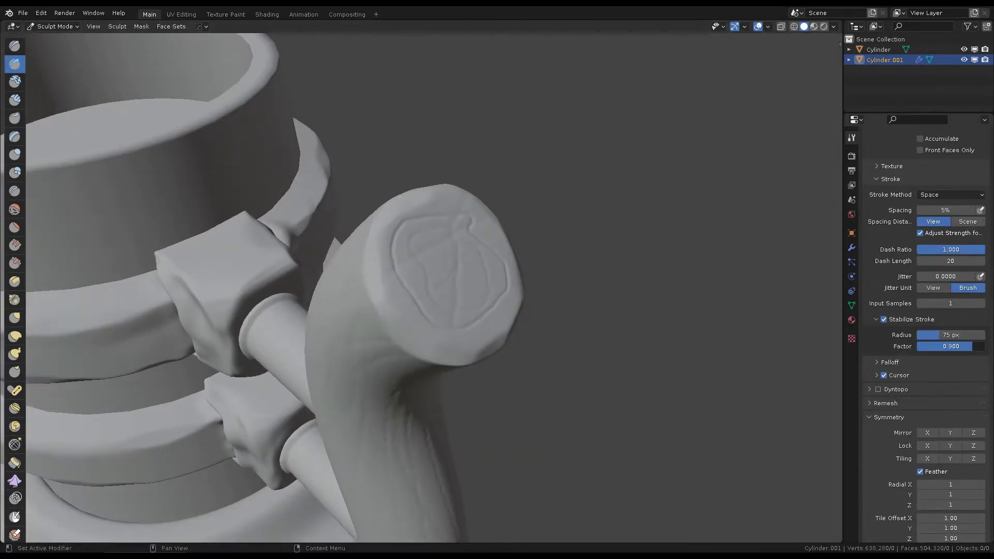
{"action": "scroll", "coordinate": [656, 258], "scroll_direction": "up", "scroll_amount": 3}
{"action": "left_click", "coordinate": [949, 335]}
{"action": "type", "text": "60"}
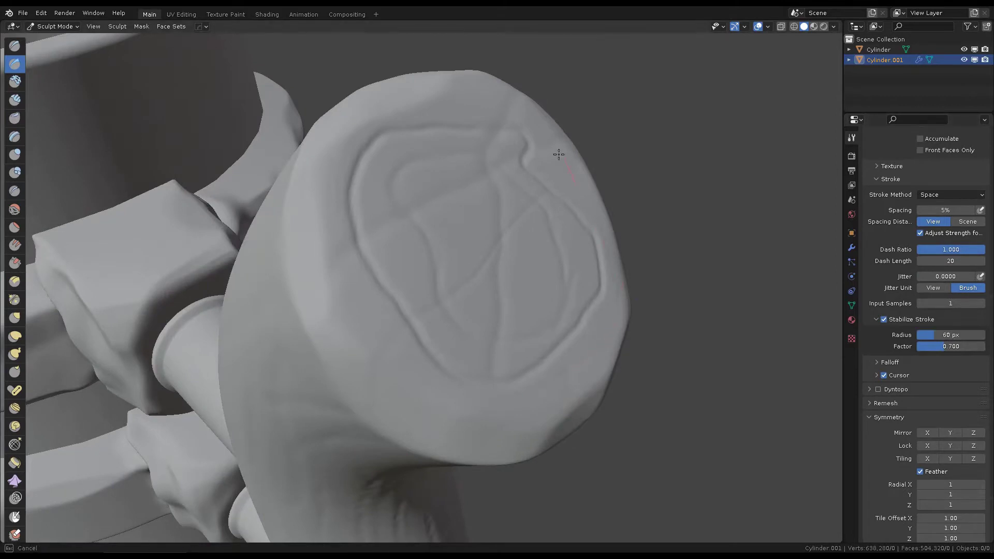
Turn the handle cap face-on and carve growth rings into its end face.
{"action": "middle_click_drag", "start_coordinate": [673, 310], "coordinate": [558, 274]}
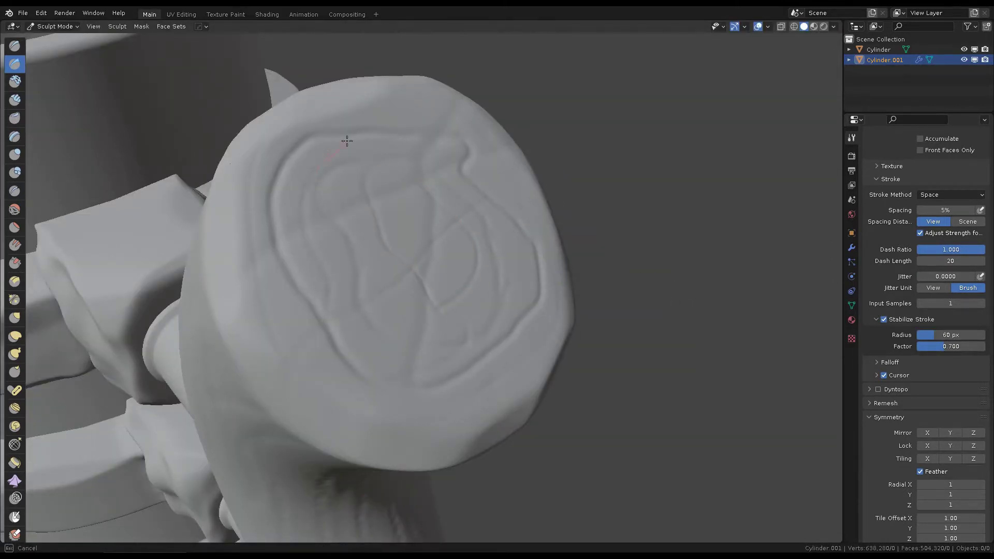
{"action": "middle_click_drag", "start_coordinate": [347, 140], "coordinate": [416, 269]}
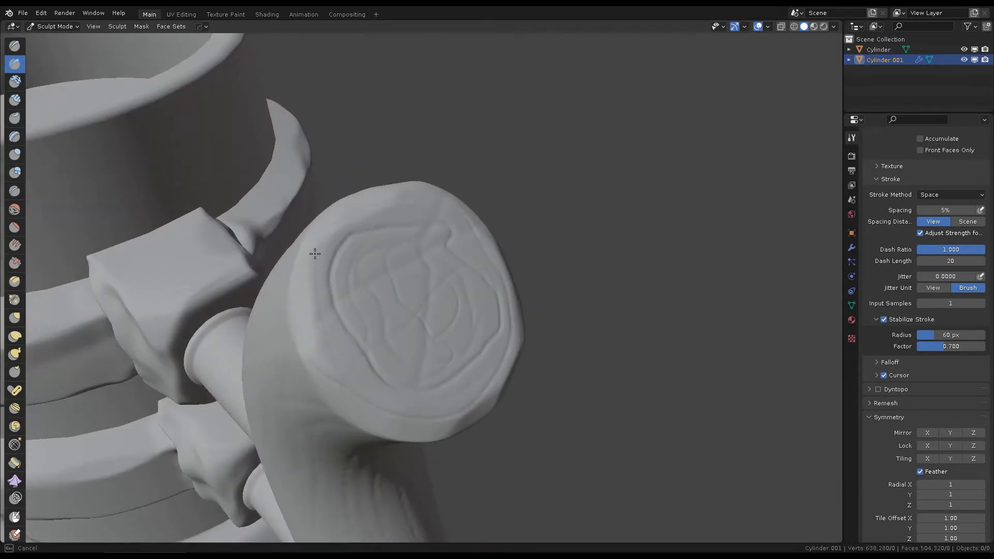
{"action": "middle_click_drag", "start_coordinate": [315, 254], "coordinate": [380, 265]}
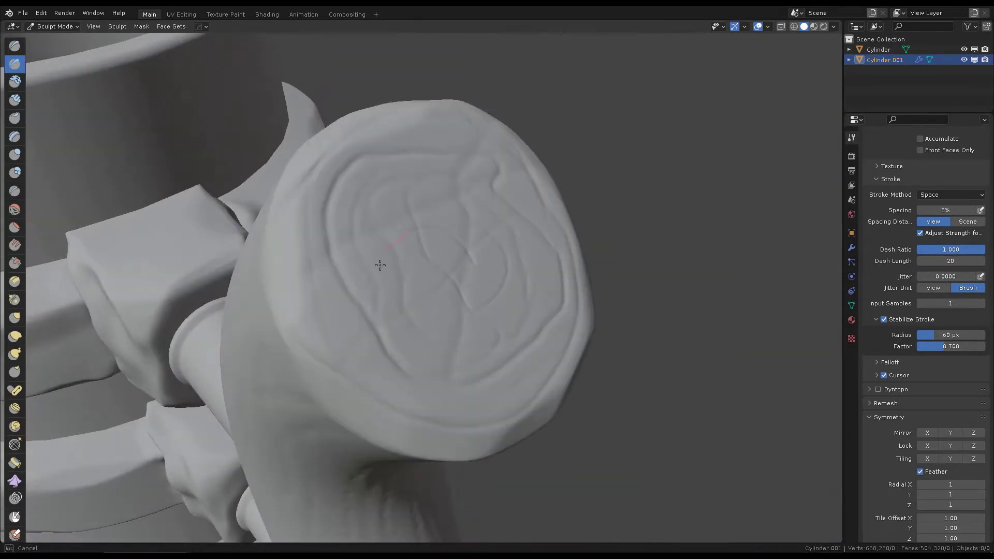
{"action": "scroll", "coordinate": [380, 265], "scroll_direction": "down", "scroll_amount": 6}
{"action": "scroll", "coordinate": [354, 332], "scroll_direction": "up", "scroll_amount": 4}
{"action": "middle_click_drag", "start_coordinate": [482, 254], "coordinate": [450, 289]}
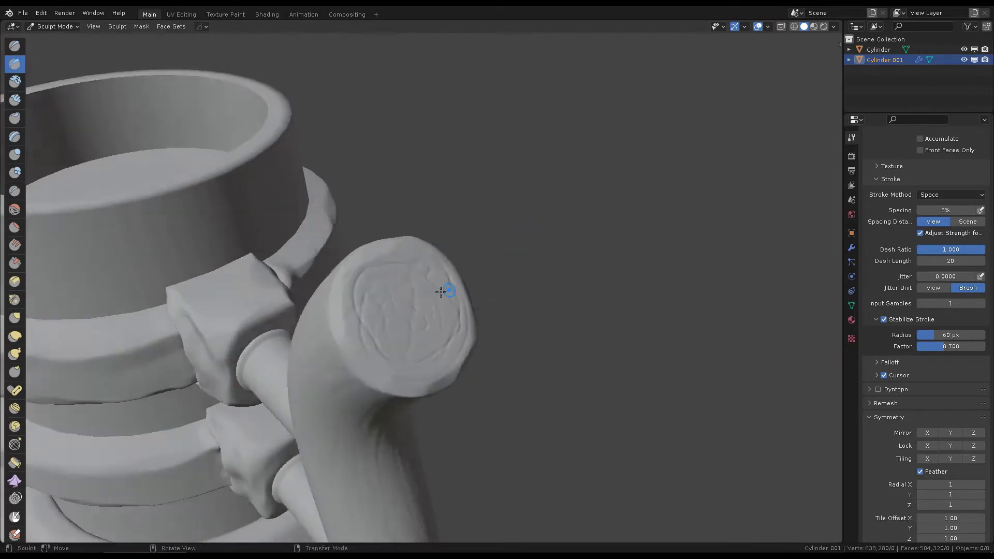
{"action": "scroll", "coordinate": [389, 395], "scroll_direction": "up", "scroll_amount": 4}
{"action": "middle_click_drag", "start_coordinate": [480, 343], "coordinate": [473, 341]}
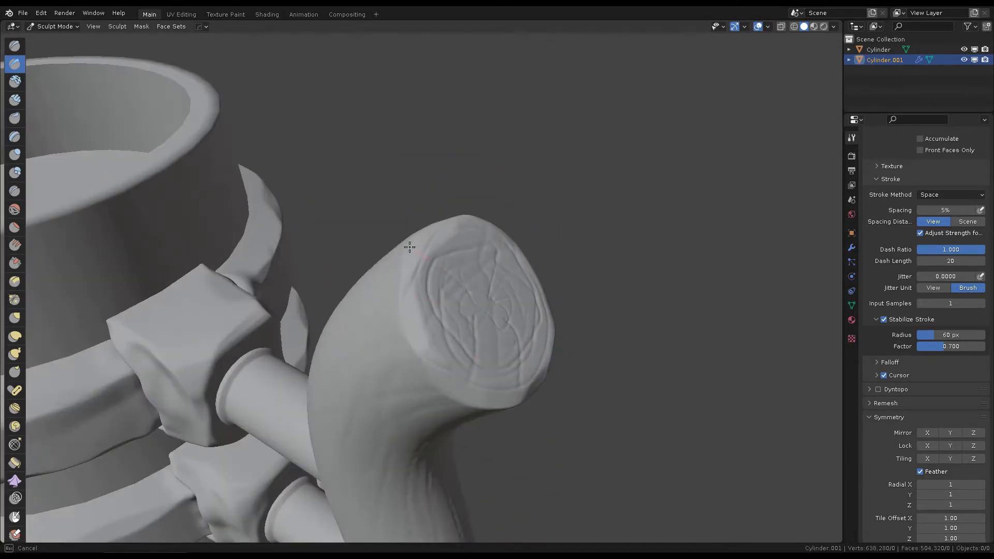
{"action": "middle_click_drag", "start_coordinate": [409, 247], "coordinate": [497, 269]}
{"action": "scroll", "coordinate": [517, 282], "scroll_direction": "up", "scroll_amount": 3}
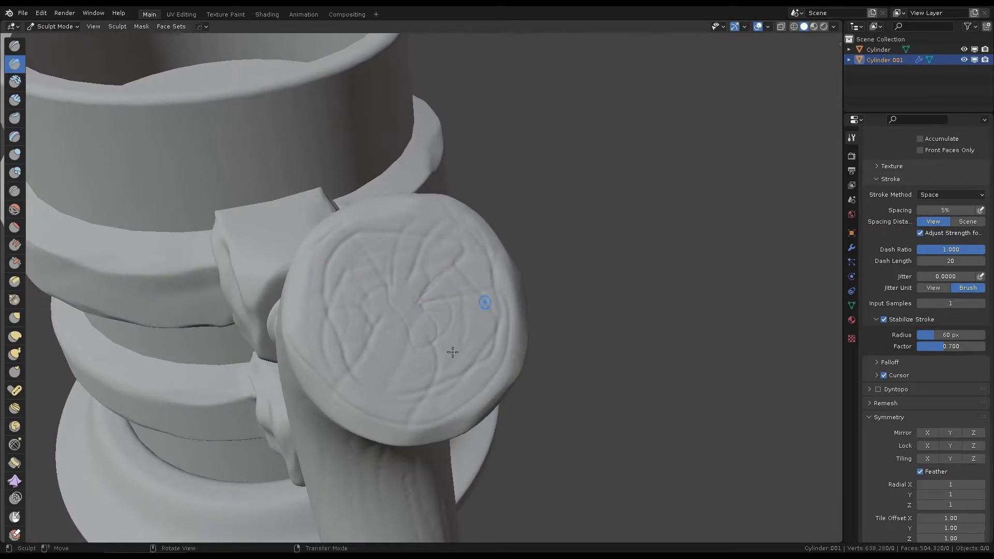
{"action": "scroll", "coordinate": [370, 389], "scroll_direction": "down", "scroll_amount": 3}
{"action": "middle_click_drag", "start_coordinate": [370, 390], "coordinate": [501, 329]}
Zoom in close on the cap's end face and continue carving ring lines.
{"action": "scroll", "coordinate": [450, 318], "scroll_direction": "up", "scroll_amount": 4}
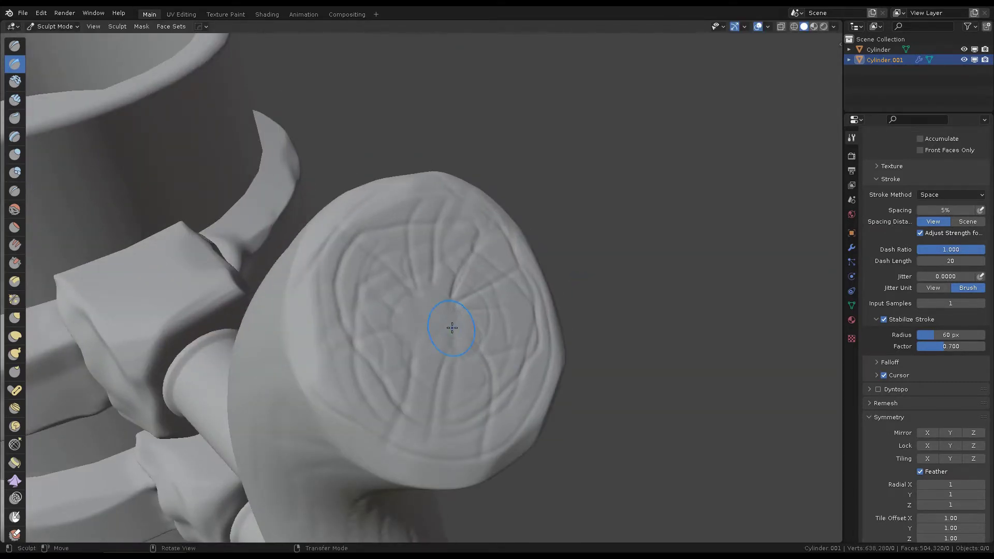
{"action": "scroll", "coordinate": [452, 327], "scroll_direction": "up", "scroll_amount": 2}
{"action": "scroll", "coordinate": [412, 286], "scroll_direction": "down", "scroll_amount": 4}
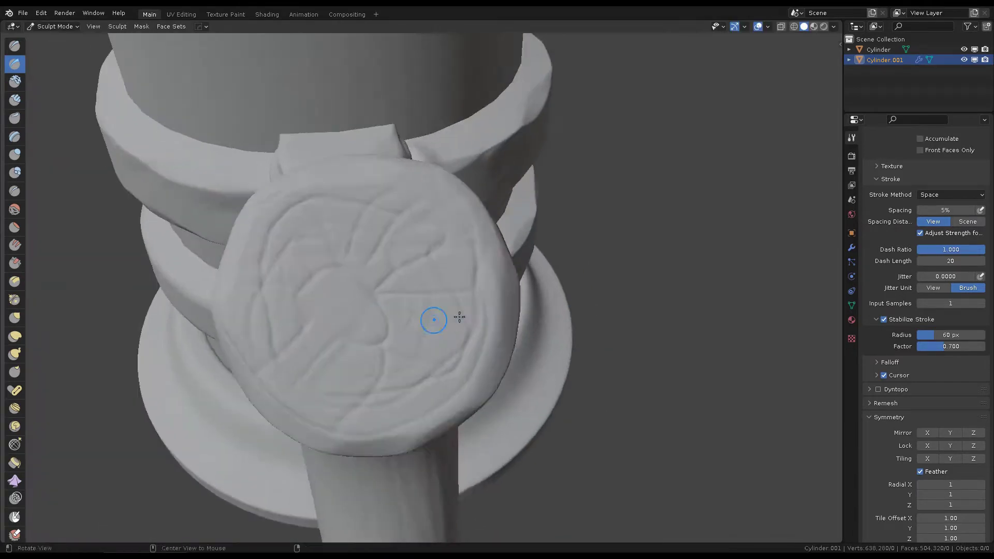
{"action": "scroll", "coordinate": [434, 314], "scroll_direction": "up", "scroll_amount": 4}
{"action": "scroll", "coordinate": [351, 247], "scroll_direction": "down", "scroll_amount": 4}
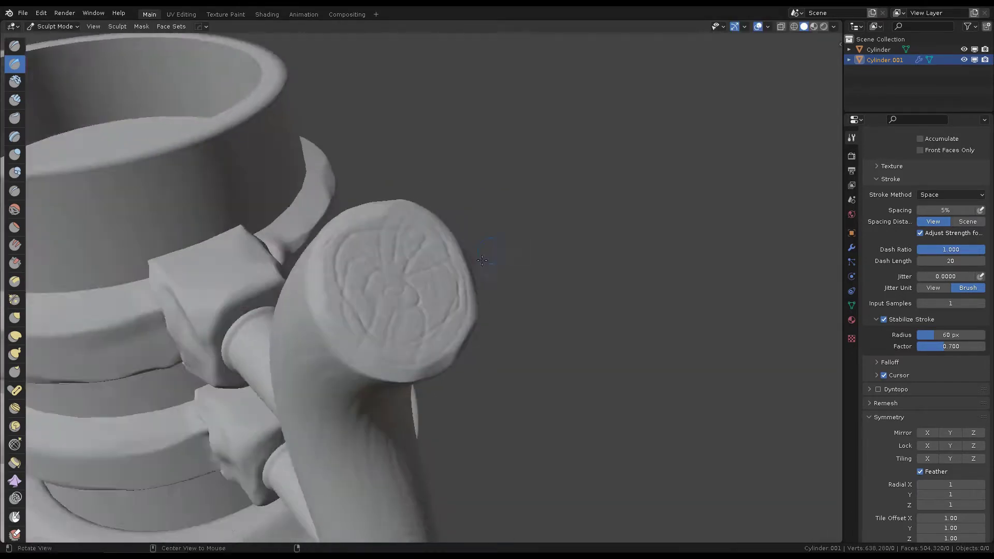
{"action": "scroll", "coordinate": [447, 314], "scroll_direction": "up", "scroll_amount": 3}
{"action": "scroll", "coordinate": [447, 314], "scroll_direction": "up", "scroll_amount": 1}
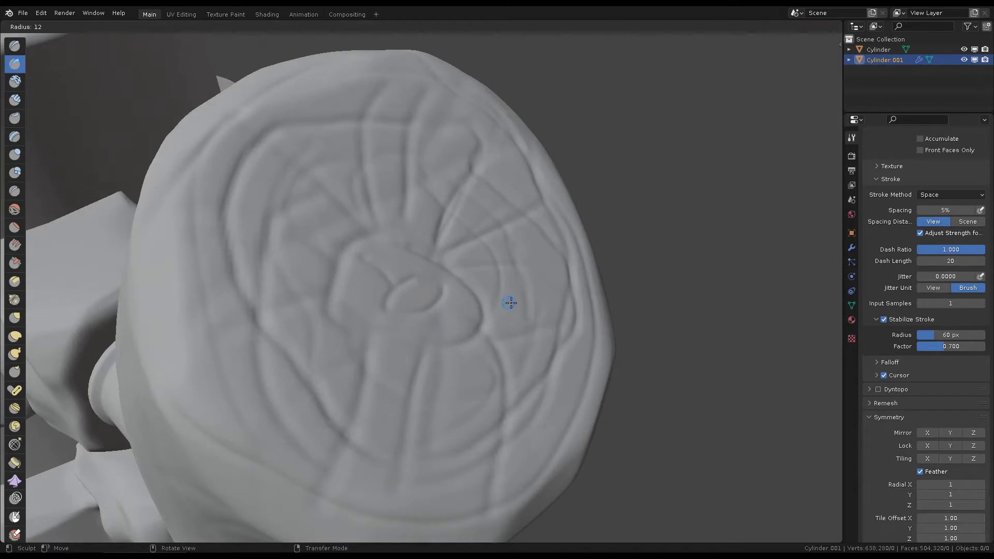
{"action": "scroll", "coordinate": [510, 303], "scroll_direction": "down", "scroll_amount": 5}
{"action": "scroll", "coordinate": [445, 289], "scroll_direction": "up", "scroll_amount": 4}
{"action": "scroll", "coordinate": [413, 276], "scroll_direction": "up", "scroll_amount": 2}
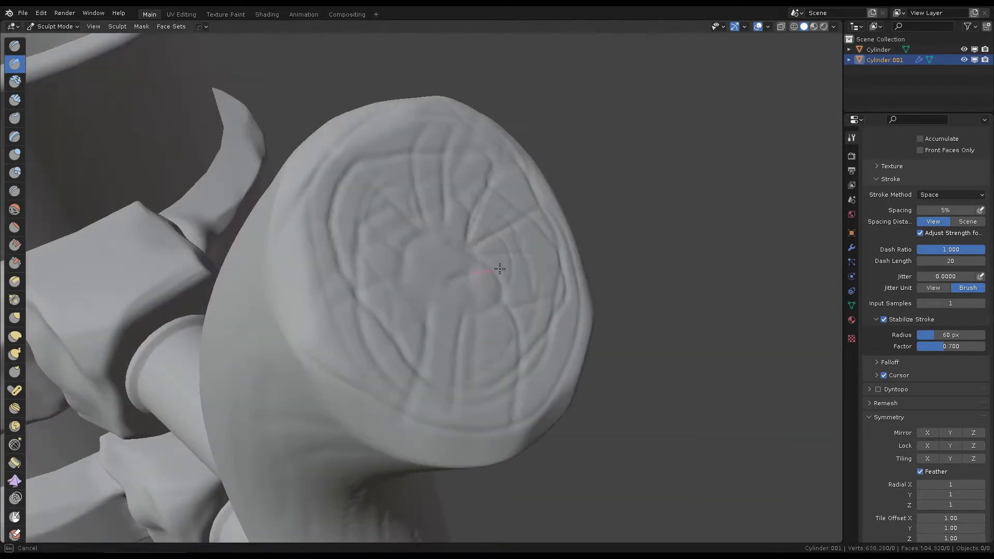
{"action": "scroll", "coordinate": [411, 322], "scroll_direction": "up", "scroll_amount": 1}
{"action": "scroll", "coordinate": [499, 266], "scroll_direction": "down", "scroll_amount": 2}
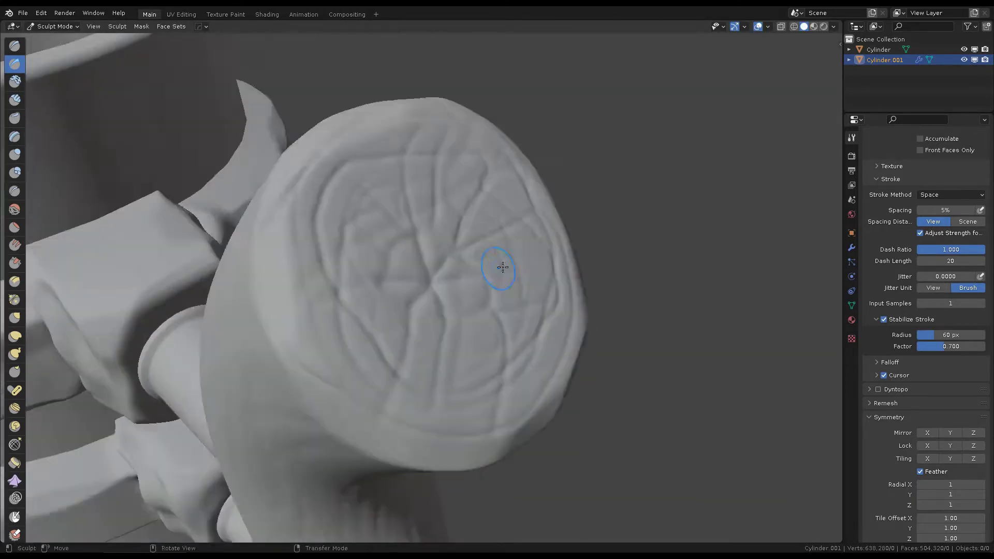
{"action": "scroll", "coordinate": [503, 273], "scroll_direction": "up", "scroll_amount": 3}
{"action": "scroll", "coordinate": [504, 273], "scroll_direction": "down", "scroll_amount": 1}
{"action": "mouse_move", "coordinate": [370, 254]}
{"action": "middle_mouse_down"}
{"action": "mouse_move", "coordinate": [400, 275]}
{"action": "mouse_move", "coordinate": [415, 269]}
{"action": "middle_mouse_up"}
{"action": "scroll", "coordinate": [480, 264], "scroll_direction": "up", "scroll_amount": 3}
Adjust brush strength and carve radial cracks across the cap's end face.
{"action": "key", "text": "shift+f"}
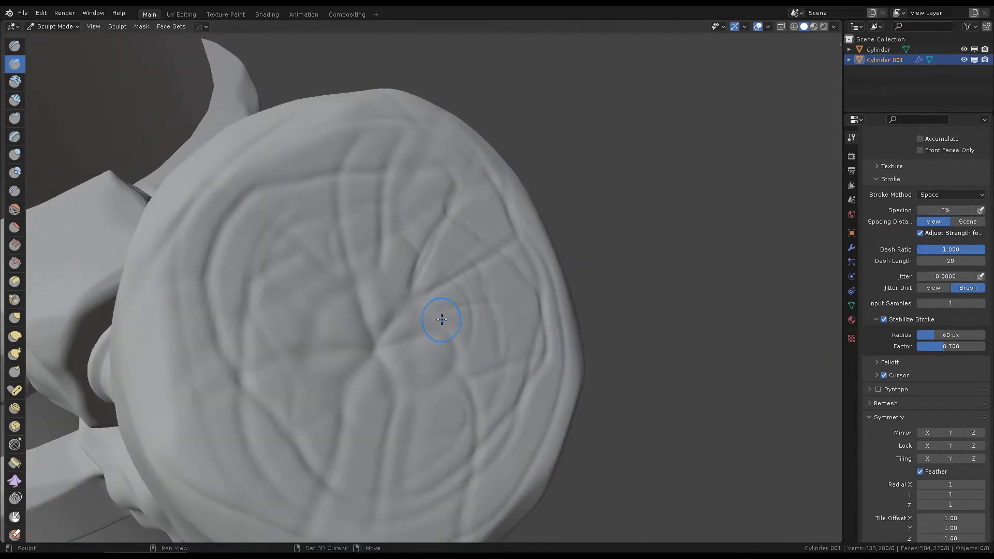
{"action": "scroll", "coordinate": [418, 315], "scroll_direction": "down", "scroll_amount": 3}
{"action": "scroll", "coordinate": [506, 348], "scroll_direction": "up", "scroll_amount": 4}
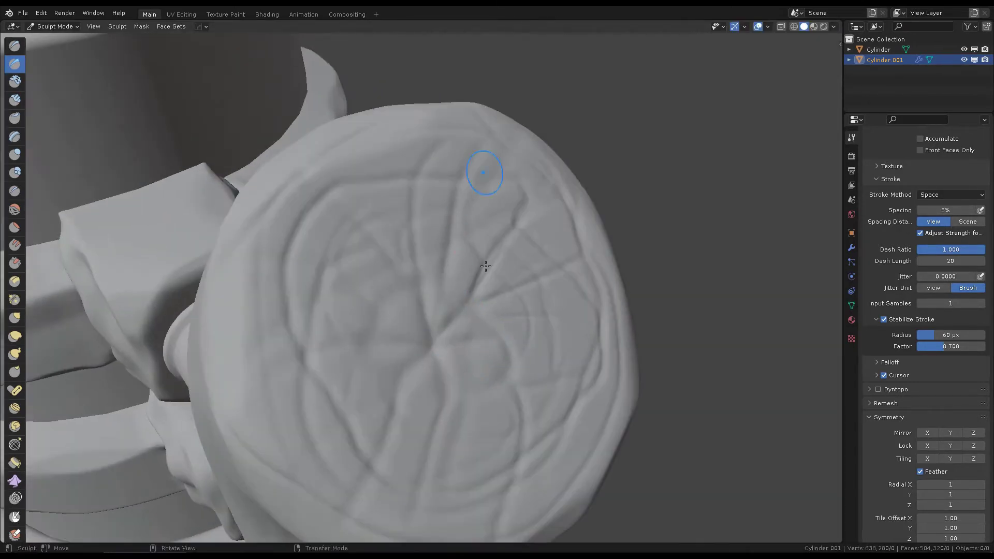
{"action": "middle_click_drag", "start_coordinate": [486, 280], "coordinate": [493, 244]}
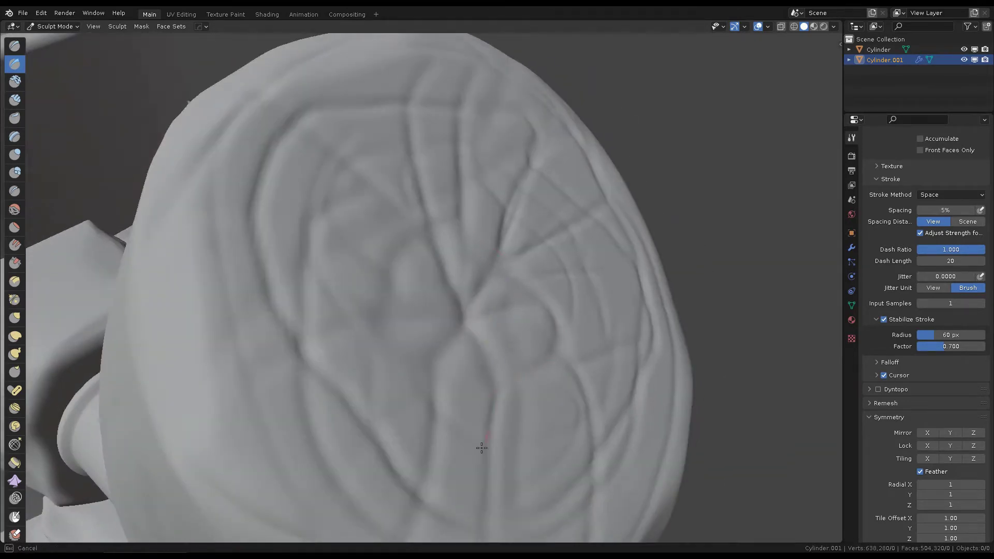
{"action": "scroll", "coordinate": [482, 447], "scroll_direction": "down", "scroll_amount": 5}
{"action": "scroll", "coordinate": [499, 312], "scroll_direction": "up", "scroll_amount": 5}
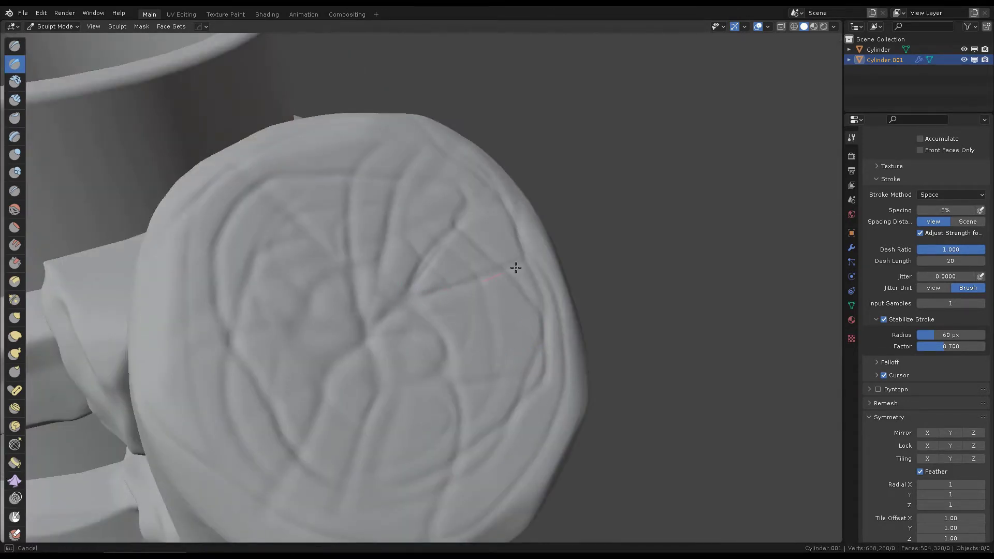
{"action": "scroll", "coordinate": [461, 381], "scroll_direction": "up", "scroll_amount": 2}
{"action": "scroll", "coordinate": [521, 300], "scroll_direction": "up", "scroll_amount": 2}
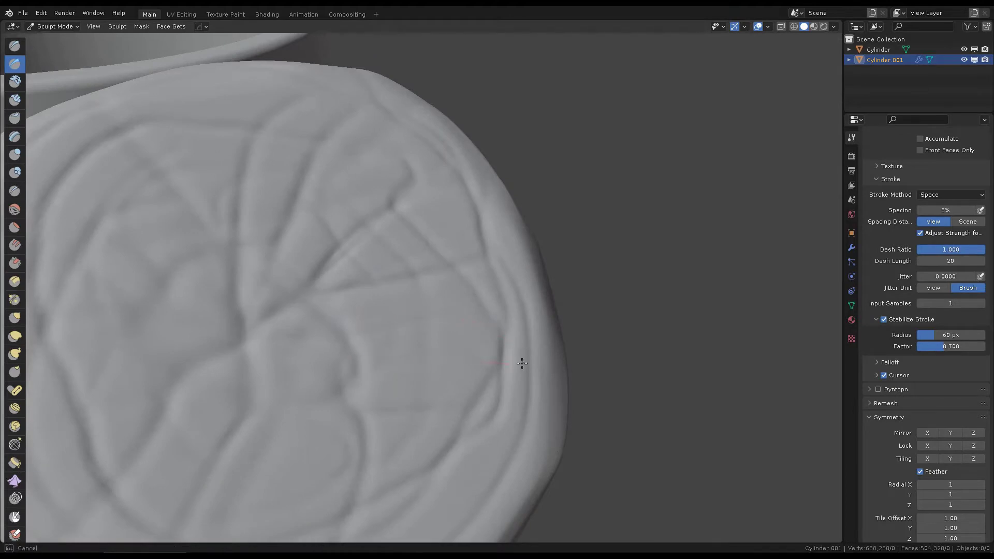
{"action": "middle_click_drag", "start_coordinate": [522, 364], "coordinate": [506, 369]}
{"action": "scroll", "coordinate": [396, 269], "scroll_direction": "down", "scroll_amount": 5}
{"action": "scroll", "coordinate": [414, 233], "scroll_direction": "up", "scroll_amount": 5}
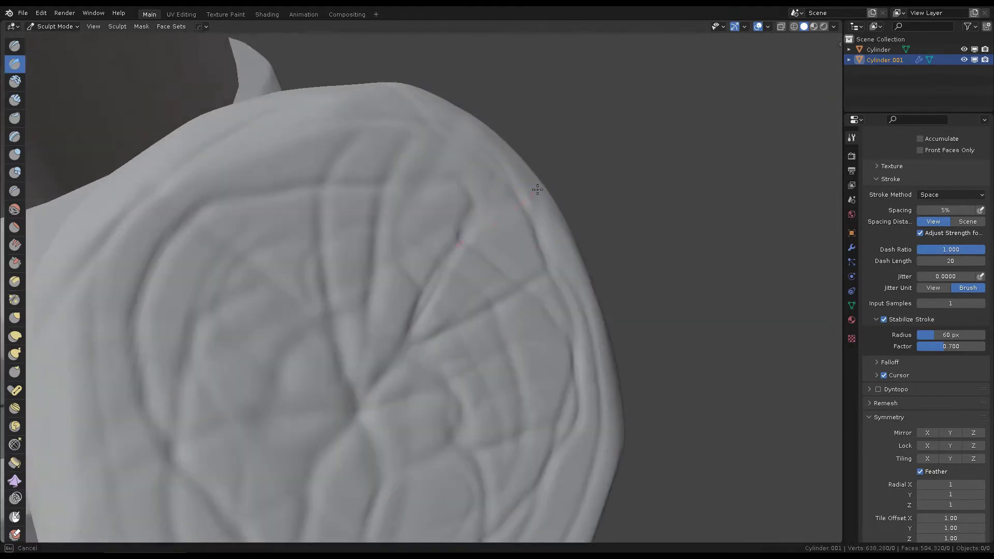
{"action": "scroll", "coordinate": [430, 207], "scroll_direction": "down", "scroll_amount": 5}
{"action": "scroll", "coordinate": [440, 170], "scroll_direction": "up", "scroll_amount": 5}
Carve end-grain rings and cracks into the handle's other end cap.
{"action": "middle_click_drag", "start_coordinate": [440, 171], "coordinate": [444, 159]}
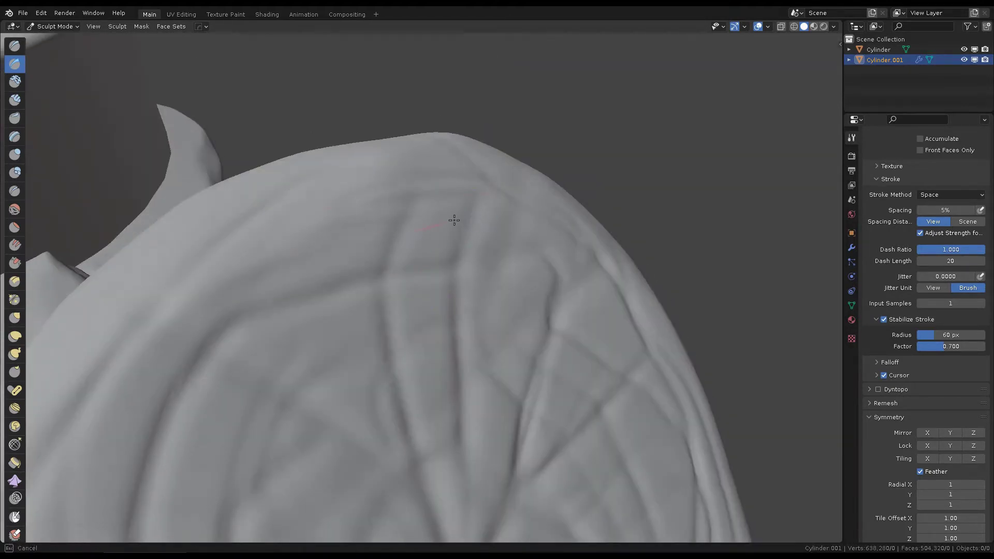
{"action": "middle_click_drag", "start_coordinate": [454, 220], "coordinate": [346, 250]}
{"action": "scroll", "coordinate": [388, 321], "scroll_direction": "down", "scroll_amount": 4}
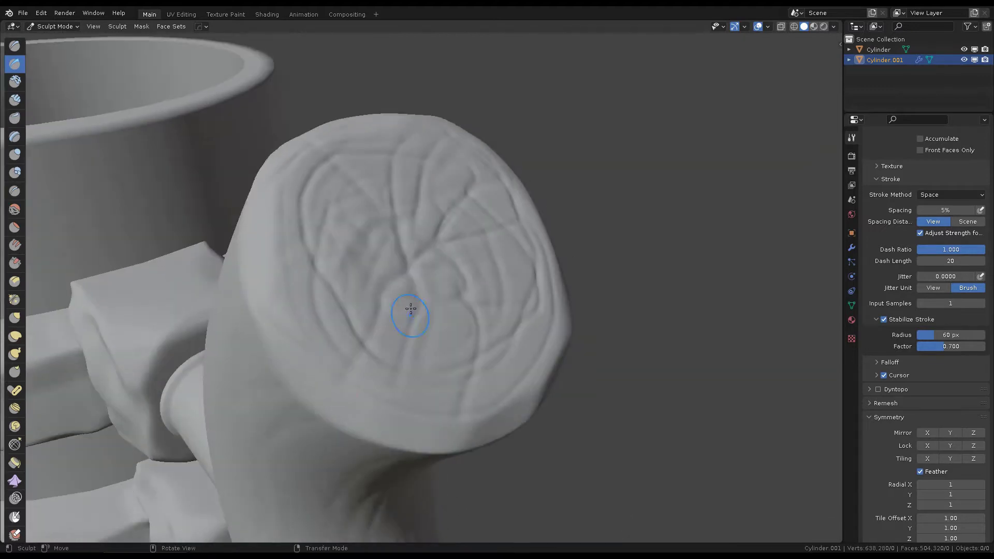
{"action": "scroll", "coordinate": [408, 315], "scroll_direction": "up", "scroll_amount": 4}
{"action": "mouse_move", "coordinate": [473, 288]}
{"action": "middle_mouse_down"}
{"action": "mouse_move", "coordinate": [416, 239]}
{"action": "mouse_move", "coordinate": [470, 278]}
{"action": "mouse_move", "coordinate": [269, 254]}
{"action": "middle_mouse_up"}
{"action": "scroll", "coordinate": [470, 278], "scroll_direction": "up", "scroll_amount": 4}
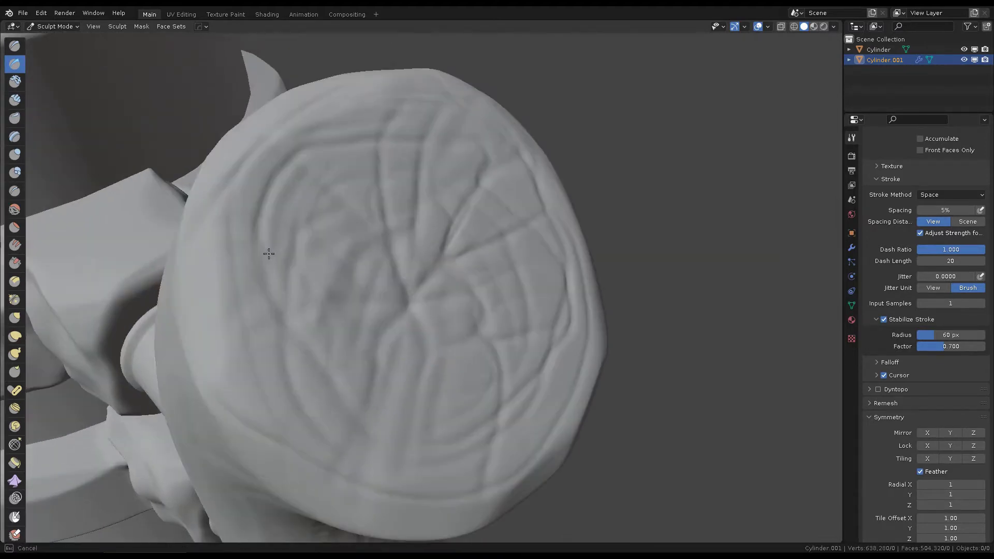
{"action": "mouse_move", "coordinate": [570, 267]}
{"action": "middle_mouse_down"}
{"action": "mouse_move", "coordinate": [473, 395]}
{"action": "mouse_move", "coordinate": [500, 328]}
{"action": "middle_mouse_up"}
{"action": "scroll", "coordinate": [473, 395], "scroll_direction": "down", "scroll_amount": 4}
{"action": "scroll", "coordinate": [500, 328], "scroll_direction": "up", "scroll_amount": 4}
{"action": "scroll", "coordinate": [500, 328], "scroll_direction": "up", "scroll_amount": 3}
{"action": "scroll", "coordinate": [439, 318], "scroll_direction": "down", "scroll_amount": 4}
{"action": "mouse_move", "coordinate": [439, 317]}
{"action": "middle_mouse_down"}
{"action": "mouse_move", "coordinate": [487, 305]}
{"action": "mouse_move", "coordinate": [380, 281]}
{"action": "middle_mouse_up"}
{"action": "scroll", "coordinate": [487, 305], "scroll_direction": "up", "scroll_amount": 4}
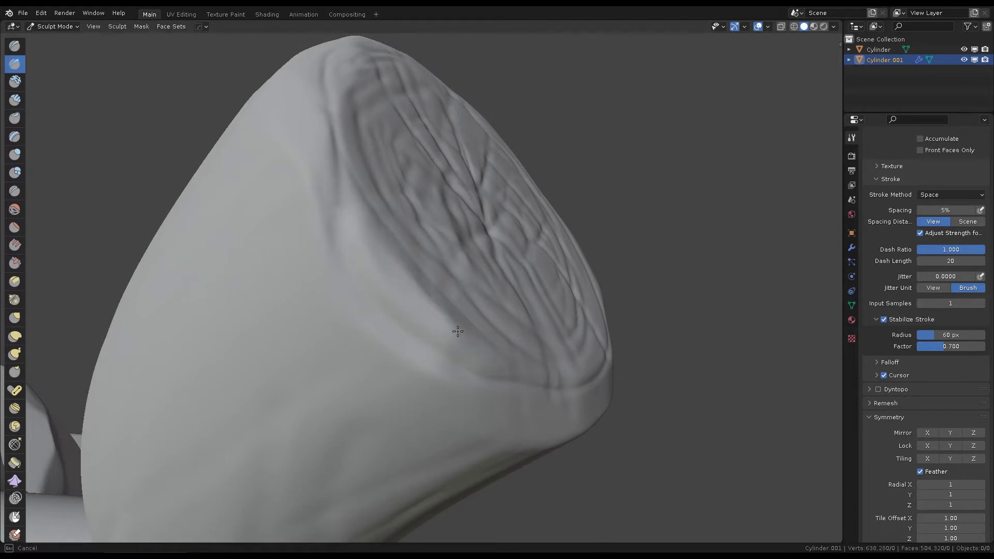
Chip small dents along the rim of the handle's top cap.
{"action": "scroll", "coordinate": [458, 332], "scroll_direction": "down", "scroll_amount": 4}
{"action": "middle_click_drag", "start_coordinate": [457, 331], "coordinate": [529, 361]}
{"action": "scroll", "coordinate": [511, 355], "scroll_direction": "up", "scroll_amount": 4}
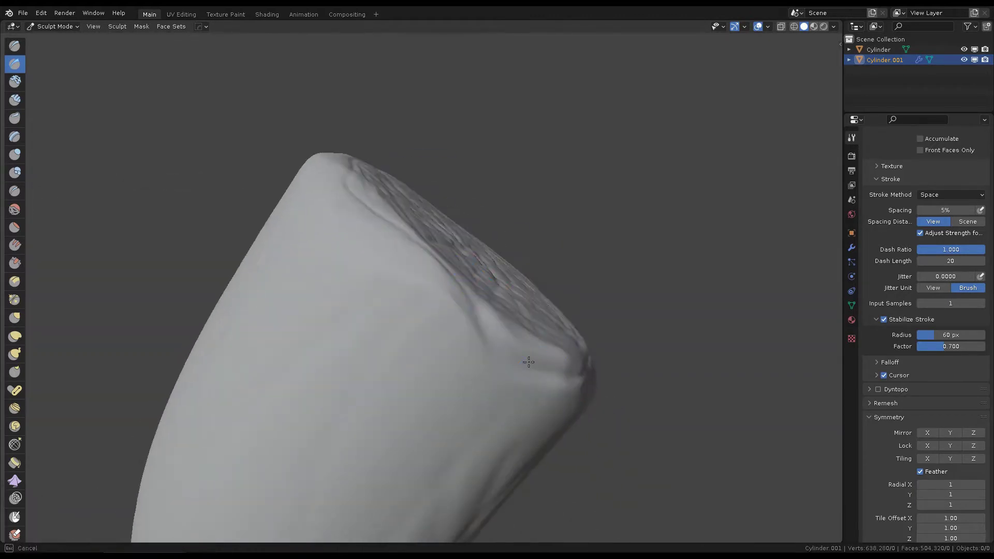
{"action": "middle_click_drag", "start_coordinate": [455, 391], "coordinate": [419, 315]}
{"action": "scroll", "coordinate": [359, 412], "scroll_direction": "down", "scroll_amount": 3}
{"action": "middle_click_drag", "start_coordinate": [359, 412], "coordinate": [389, 358]}
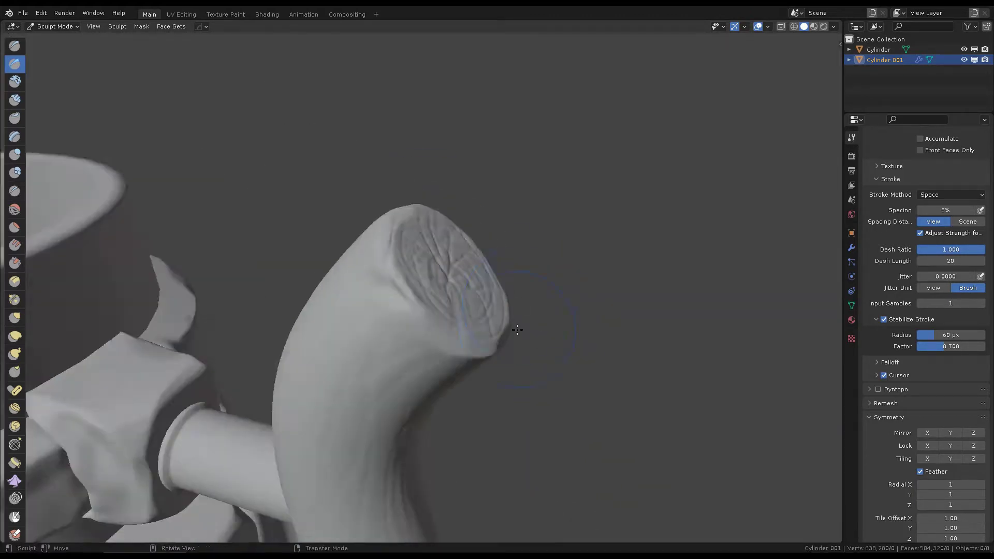
{"action": "scroll", "coordinate": [388, 358], "scroll_direction": "up", "scroll_amount": 3}
{"action": "middle_click_drag", "start_coordinate": [538, 341], "coordinate": [563, 266]}
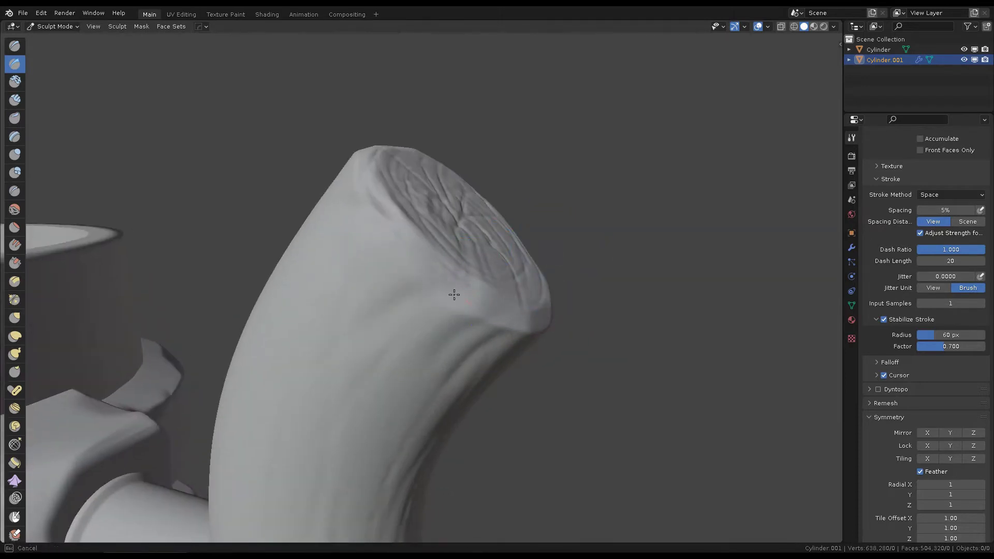
{"action": "mouse_move", "coordinate": [454, 295]}
{"action": "middle_mouse_down"}
{"action": "mouse_move", "coordinate": [439, 173]}
{"action": "mouse_move", "coordinate": [417, 227]}
{"action": "middle_mouse_up"}
{"action": "scroll", "coordinate": [439, 173], "scroll_direction": "up", "scroll_amount": 2}
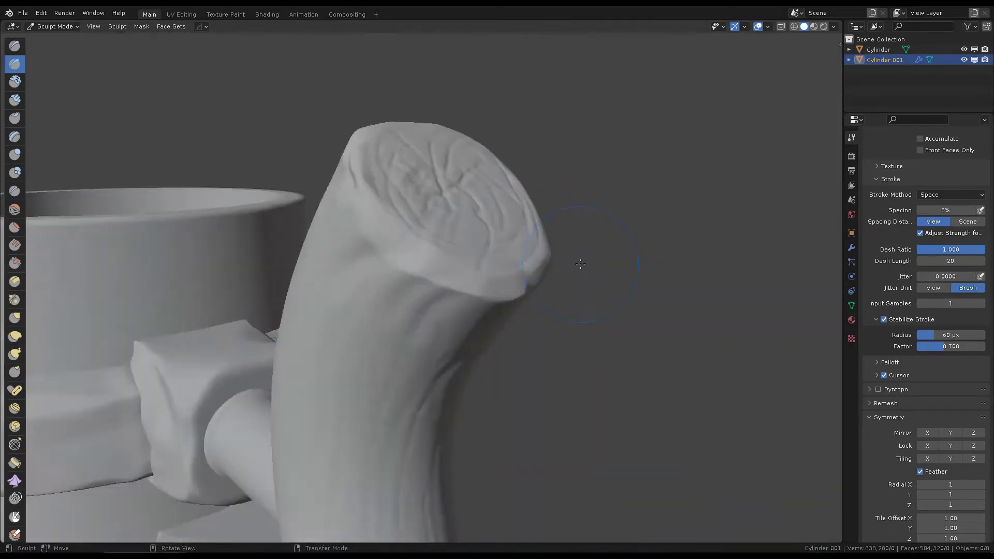
{"action": "scroll", "coordinate": [526, 410], "scroll_direction": "down", "scroll_amount": 4}
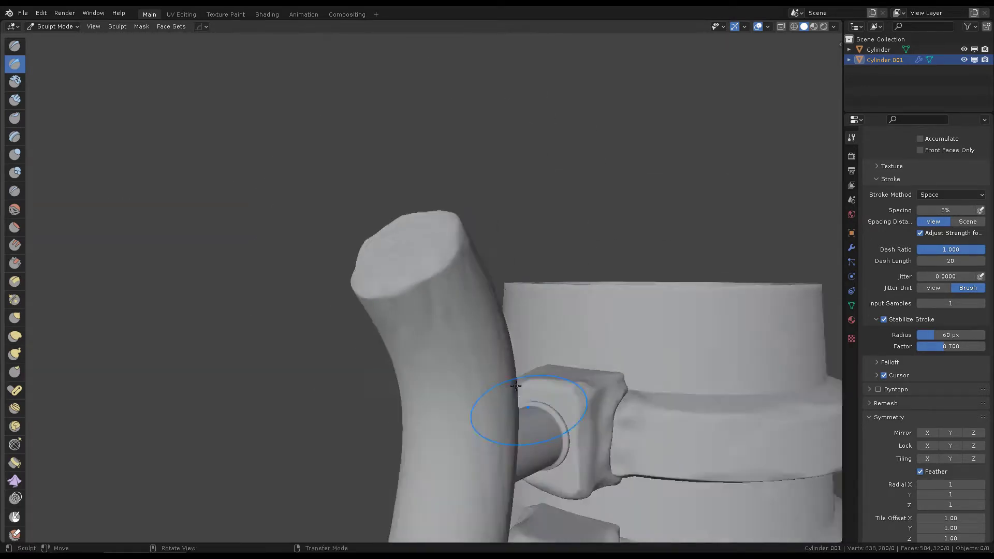
{"action": "scroll", "coordinate": [486, 368], "scroll_direction": "up", "scroll_amount": 6}
{"action": "scroll", "coordinate": [530, 276], "scroll_direction": "down", "scroll_amount": 3}
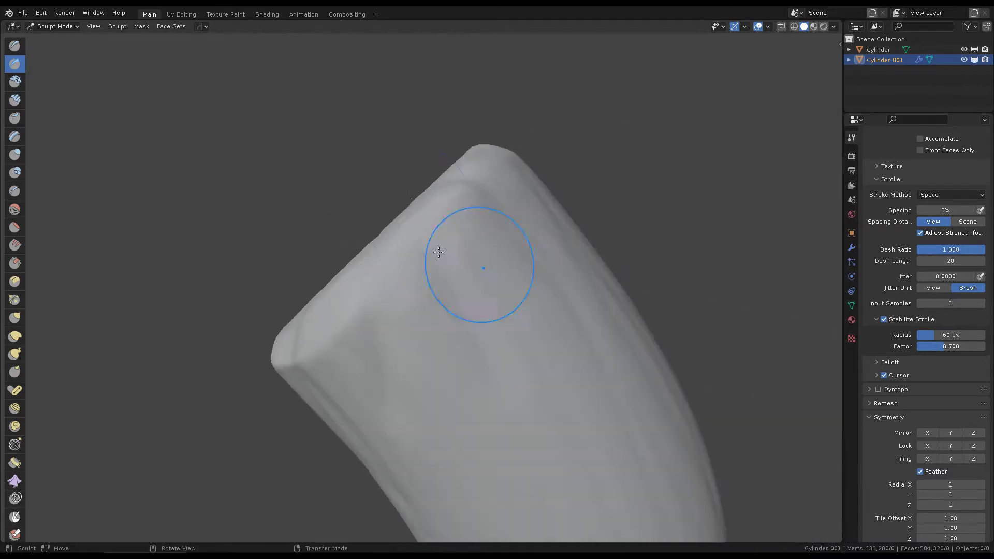
Carve short cracks running down the handle sides from the cap rims.
{"action": "middle_click_drag", "start_coordinate": [437, 251], "coordinate": [456, 269]}
{"action": "scroll", "coordinate": [433, 503], "scroll_direction": "up", "scroll_amount": 4}
{"action": "mouse_move", "coordinate": [593, 411]}
{"action": "middle_mouse_down"}
{"action": "mouse_move", "coordinate": [399, 195]}
{"action": "mouse_move", "coordinate": [534, 226]}
{"action": "mouse_move", "coordinate": [521, 310]}
{"action": "mouse_move", "coordinate": [362, 348]}
{"action": "mouse_move", "coordinate": [455, 223]}
{"action": "mouse_move", "coordinate": [508, 301]}
{"action": "mouse_move", "coordinate": [415, 418]}
{"action": "mouse_move", "coordinate": [473, 210]}
{"action": "mouse_move", "coordinate": [493, 248]}
{"action": "middle_mouse_up"}
{"action": "scroll", "coordinate": [534, 226], "scroll_direction": "up", "scroll_amount": 3}
{"action": "scroll", "coordinate": [493, 248], "scroll_direction": "up", "scroll_amount": 2}
{"action": "mouse_move", "coordinate": [436, 377]}
{"action": "middle_mouse_down"}
{"action": "mouse_move", "coordinate": [530, 317]}
{"action": "mouse_move", "coordinate": [483, 304]}
{"action": "mouse_move", "coordinate": [557, 257]}
{"action": "mouse_move", "coordinate": [533, 197]}
{"action": "middle_mouse_up"}
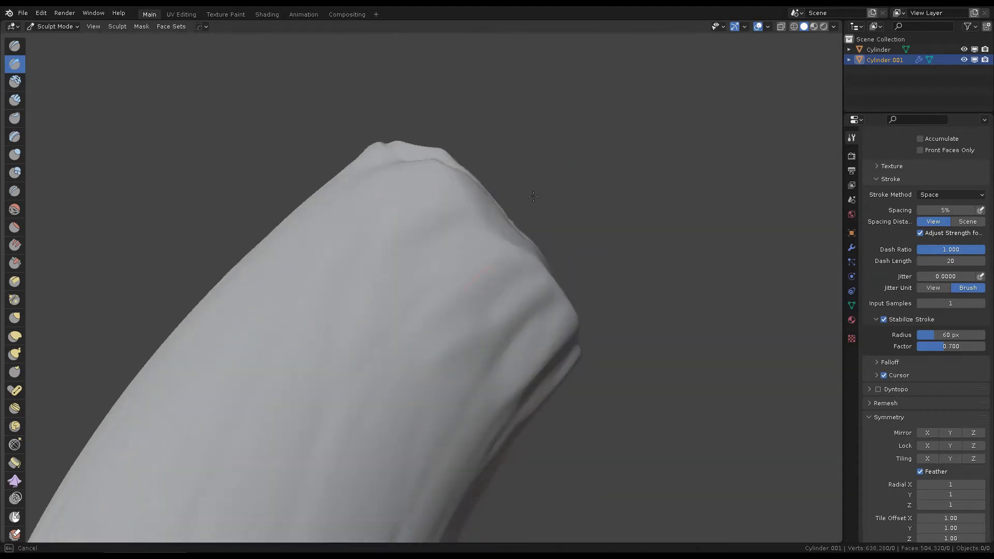
{"action": "scroll", "coordinate": [426, 278], "scroll_direction": "down", "scroll_amount": 3}
{"action": "mouse_move", "coordinate": [427, 278]}
{"action": "middle_mouse_down"}
{"action": "mouse_move", "coordinate": [404, 300]}
{"action": "mouse_move", "coordinate": [438, 295]}
{"action": "middle_mouse_up"}
{"action": "scroll", "coordinate": [457, 240], "scroll_direction": "up", "scroll_amount": 2}
{"action": "mouse_move", "coordinate": [456, 241]}
{"action": "middle_mouse_down"}
{"action": "mouse_move", "coordinate": [466, 339]}
{"action": "mouse_move", "coordinate": [421, 231]}
{"action": "mouse_move", "coordinate": [422, 290]}
{"action": "mouse_move", "coordinate": [403, 217]}
{"action": "mouse_move", "coordinate": [366, 362]}
{"action": "mouse_move", "coordinate": [455, 289]}
{"action": "mouse_move", "coordinate": [493, 284]}
{"action": "mouse_move", "coordinate": [469, 252]}
{"action": "mouse_move", "coordinate": [444, 273]}
{"action": "mouse_move", "coordinate": [450, 160]}
{"action": "mouse_move", "coordinate": [459, 373]}
{"action": "mouse_move", "coordinate": [569, 305]}
{"action": "mouse_move", "coordinate": [497, 256]}
{"action": "mouse_move", "coordinate": [461, 344]}
{"action": "mouse_move", "coordinate": [411, 238]}
{"action": "mouse_move", "coordinate": [543, 318]}
{"action": "middle_mouse_up"}
{"action": "scroll", "coordinate": [469, 252], "scroll_direction": "down", "scroll_amount": 3}
Pan and zoom onto the handle's bottom end, framing it with its connector arm.
{"action": "scroll", "coordinate": [410, 237], "scroll_direction": "down", "scroll_amount": 3}
{"action": "scroll", "coordinate": [542, 317], "scroll_direction": "up", "scroll_amount": 2}
{"action": "scroll", "coordinate": [543, 318], "scroll_direction": "up", "scroll_amount": 3}
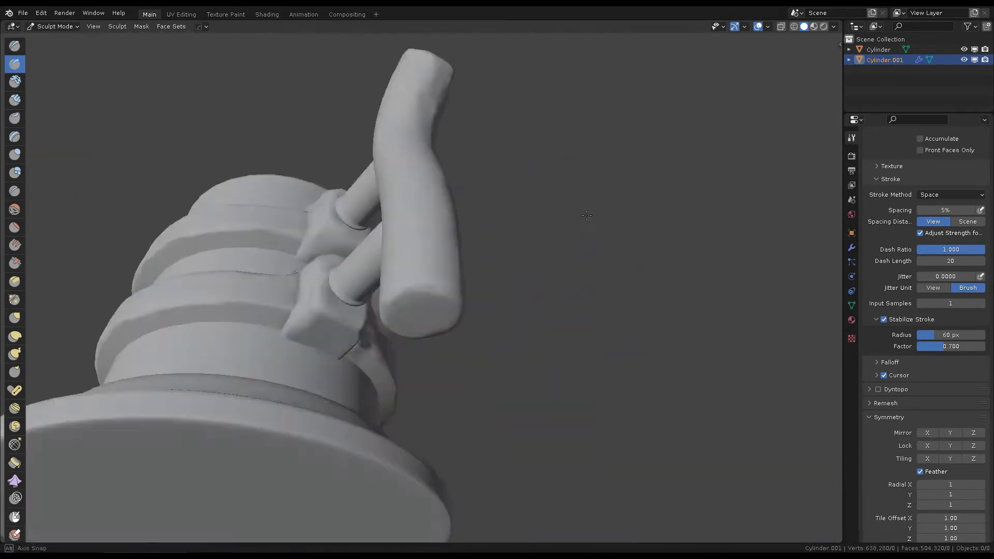
{"action": "scroll", "coordinate": [466, 162], "scroll_direction": "up", "scroll_amount": 2}
{"action": "mouse_move", "coordinate": [466, 162]}
{"action": "middle_mouse_down", "text": "shift"}
{"action": "mouse_move", "coordinate": [544, 210]}
{"action": "mouse_move", "coordinate": [409, 230]}
{"action": "mouse_move", "coordinate": [389, 221]}
{"action": "middle_mouse_up", "text": "shift"}
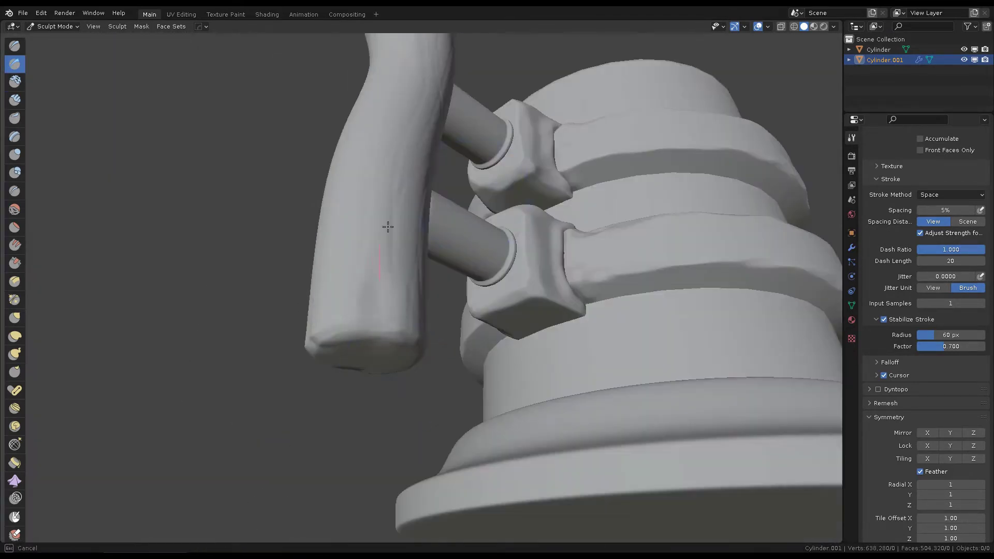
{"action": "scroll", "coordinate": [499, 151], "scroll_direction": "up", "scroll_amount": 3}
{"action": "scroll", "coordinate": [453, 327], "scroll_direction": "up", "scroll_amount": 2}
{"action": "middle_click_drag", "start_coordinate": [454, 327], "coordinate": [369, 207]}
{"action": "scroll", "coordinate": [433, 182], "scroll_direction": "down", "scroll_amount": 3}
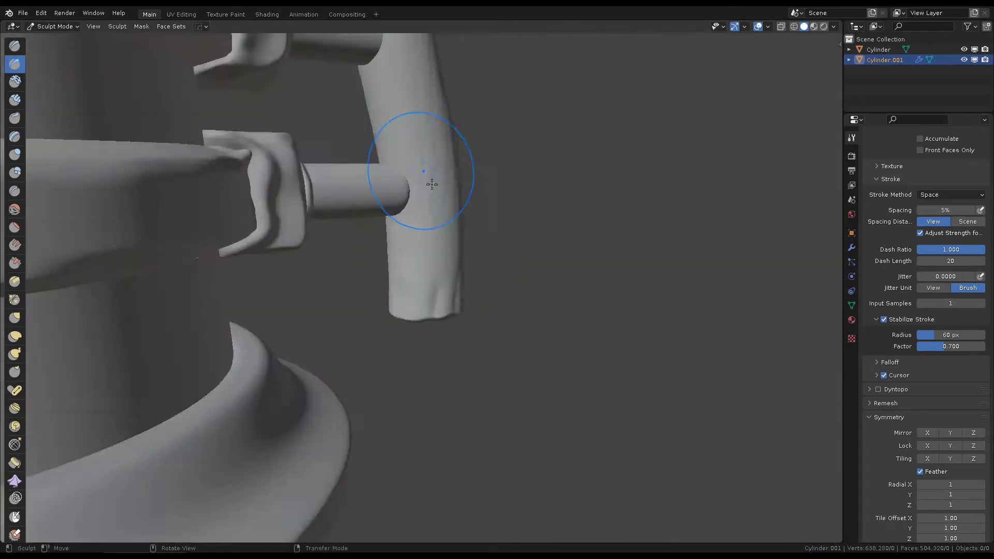
{"action": "scroll", "coordinate": [433, 182], "scroll_direction": "up", "scroll_amount": 3}
{"action": "mouse_move", "coordinate": [433, 182]}
{"action": "middle_mouse_down"}
{"action": "mouse_move", "coordinate": [410, 114]}
{"action": "mouse_move", "coordinate": [388, 155]}
{"action": "middle_mouse_up"}
Orbit until the connector arm points right and the handle sits in front of the mug.
{"action": "scroll", "coordinate": [410, 114], "scroll_direction": "down", "scroll_amount": 4}
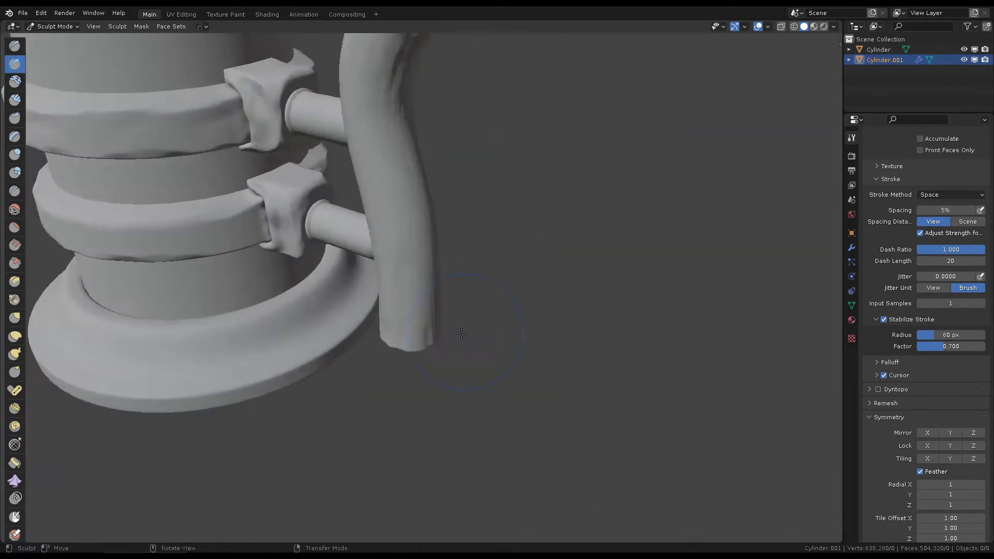
{"action": "scroll", "coordinate": [388, 156], "scroll_direction": "up", "scroll_amount": 2}
{"action": "scroll", "coordinate": [560, 351], "scroll_direction": "up", "scroll_amount": 2}
{"action": "scroll", "coordinate": [560, 351], "scroll_direction": "down", "scroll_amount": 3}
{"action": "scroll", "coordinate": [428, 366], "scroll_direction": "up", "scroll_amount": 3}
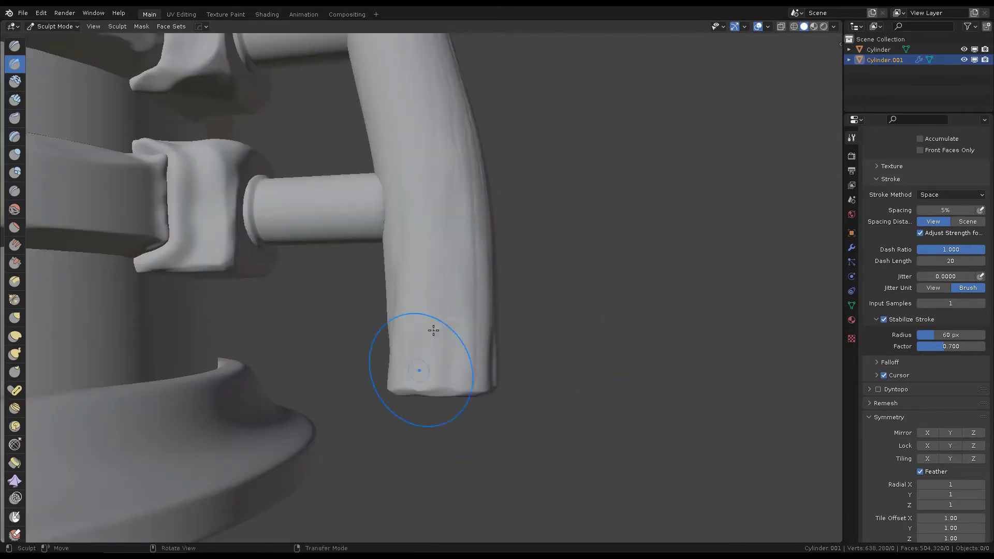
{"action": "mouse_move", "coordinate": [428, 366]}
{"action": "middle_mouse_down"}
{"action": "mouse_move", "coordinate": [477, 322]}
{"action": "mouse_move", "coordinate": [532, 388]}
{"action": "middle_mouse_up"}
{"action": "scroll", "coordinate": [476, 322], "scroll_direction": "down", "scroll_amount": 3}
{"action": "scroll", "coordinate": [466, 107], "scroll_direction": "up", "scroll_amount": 3}
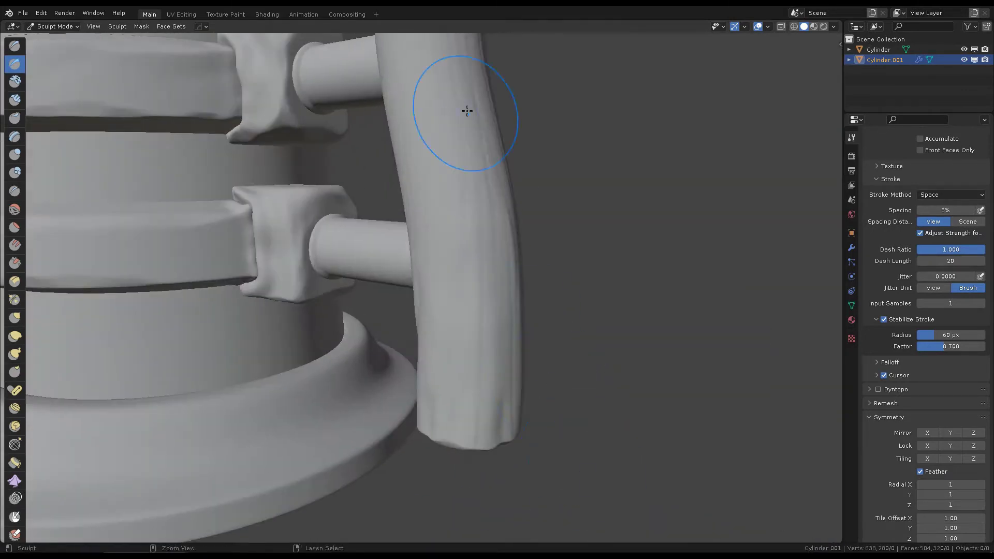
{"action": "scroll", "coordinate": [466, 107], "scroll_direction": "down", "scroll_amount": 3}
{"action": "scroll", "coordinate": [511, 344], "scroll_direction": "up", "scroll_amount": 3}
{"action": "mouse_move", "coordinate": [511, 344]}
{"action": "middle_mouse_down"}
{"action": "mouse_move", "coordinate": [400, 188]}
{"action": "mouse_move", "coordinate": [441, 273]}
{"action": "mouse_move", "coordinate": [422, 244]}
{"action": "mouse_move", "coordinate": [455, 233]}
{"action": "mouse_move", "coordinate": [382, 321]}
{"action": "middle_mouse_up"}
{"action": "scroll", "coordinate": [399, 188], "scroll_direction": "down", "scroll_amount": 3}
{"action": "scroll", "coordinate": [420, 233], "scroll_direction": "up", "scroll_amount": 3}
{"action": "scroll", "coordinate": [381, 321], "scroll_direction": "up", "scroll_amount": 3}
{"action": "scroll", "coordinate": [474, 250], "scroll_direction": "up", "scroll_amount": 2}
Resize the sculpt brush with F and rotate the view around the handle.
{"action": "key", "text": "f"}
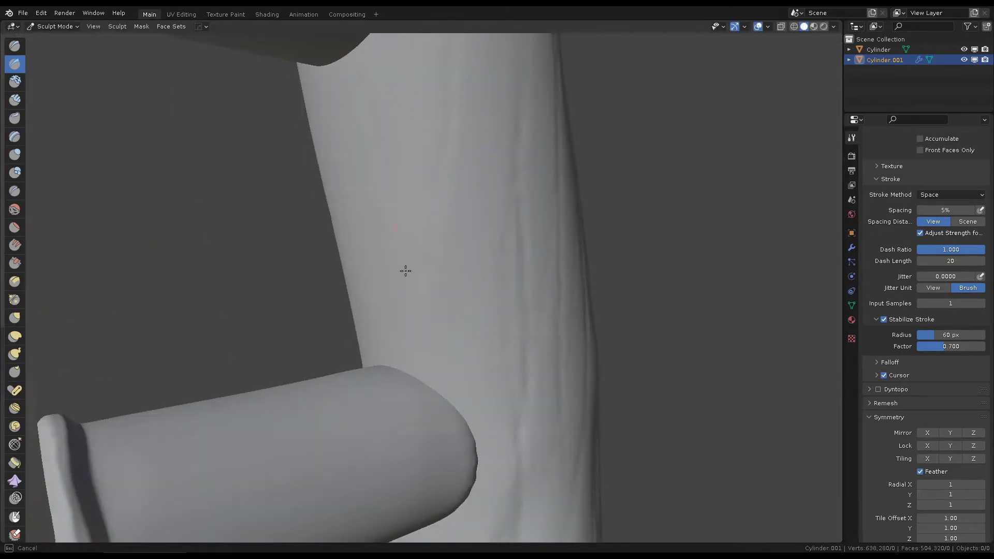
{"action": "middle_click_drag", "start_coordinate": [405, 271], "coordinate": [502, 233]}
{"action": "scroll", "coordinate": [472, 262], "scroll_direction": "down", "scroll_amount": 2}
{"action": "scroll", "coordinate": [473, 262], "scroll_direction": "down", "scroll_amount": 2}
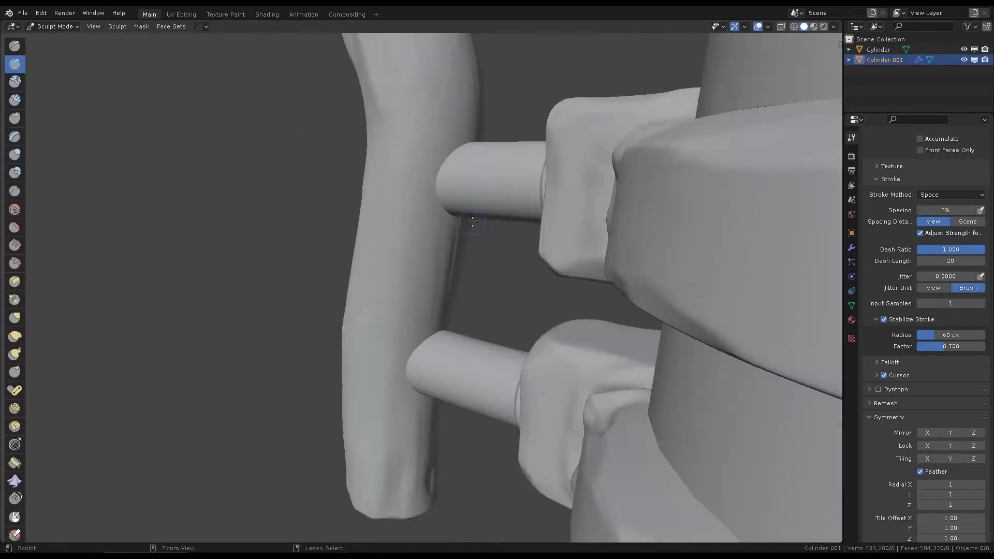
{"action": "scroll", "coordinate": [473, 262], "scroll_direction": "up", "scroll_amount": 3}
{"action": "mouse_move", "coordinate": [472, 262]}
{"action": "middle_mouse_down"}
{"action": "mouse_move", "coordinate": [445, 265]}
{"action": "mouse_move", "coordinate": [417, 150]}
{"action": "mouse_move", "coordinate": [446, 96]}
{"action": "mouse_move", "coordinate": [424, 193]}
{"action": "mouse_move", "coordinate": [491, 228]}
{"action": "mouse_move", "coordinate": [414, 295]}
{"action": "mouse_move", "coordinate": [461, 268]}
{"action": "mouse_move", "coordinate": [513, 268]}
{"action": "mouse_move", "coordinate": [525, 282]}
{"action": "mouse_move", "coordinate": [468, 279]}
{"action": "mouse_move", "coordinate": [517, 290]}
{"action": "middle_mouse_up"}
Switch to the Draw brush and edit its stroke jitter value.
{"action": "scroll", "coordinate": [517, 290], "scroll_direction": "up", "scroll_amount": 2}
{"action": "key", "text": "x"}
{"action": "scroll", "coordinate": [924, 381], "scroll_direction": "down", "scroll_amount": 3}
{"action": "scroll", "coordinate": [900, 297], "scroll_direction": "up", "scroll_amount": 4}
{"action": "left_click", "coordinate": [947, 300]}
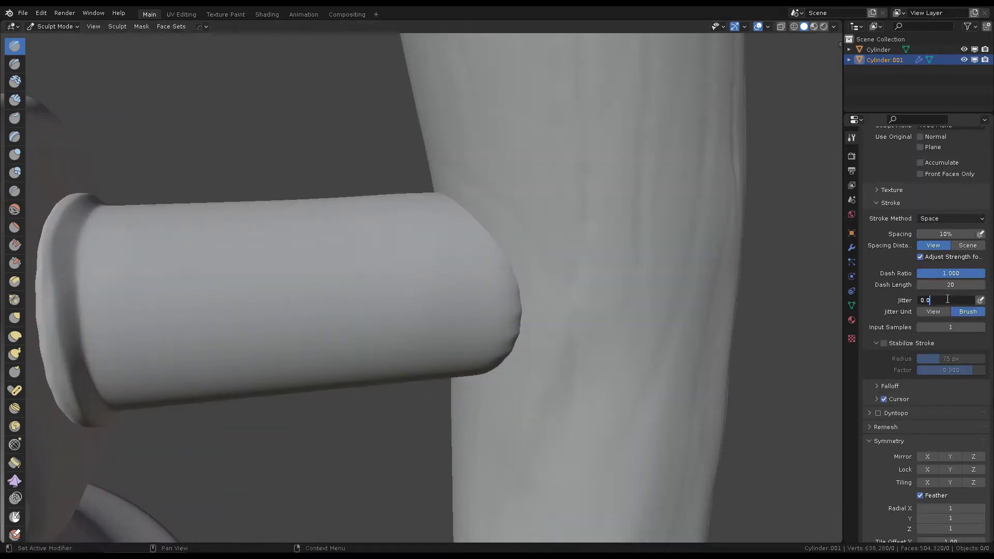
Orbit around the handle stub joint to inspect it from both sides.
{"action": "mouse_move", "coordinate": [433, 193]}
{"action": "middle_mouse_down"}
{"action": "mouse_move", "coordinate": [377, 306]}
{"action": "mouse_move", "coordinate": [391, 198]}
{"action": "mouse_move", "coordinate": [475, 222]}
{"action": "mouse_move", "coordinate": [506, 262]}
{"action": "middle_mouse_up"}
{"action": "scroll", "coordinate": [506, 262], "scroll_direction": "down", "scroll_amount": 6}
{"action": "scroll", "coordinate": [465, 342], "scroll_direction": "up", "scroll_amount": 6}
{"action": "middle_click_drag", "start_coordinate": [465, 342], "coordinate": [389, 244]}
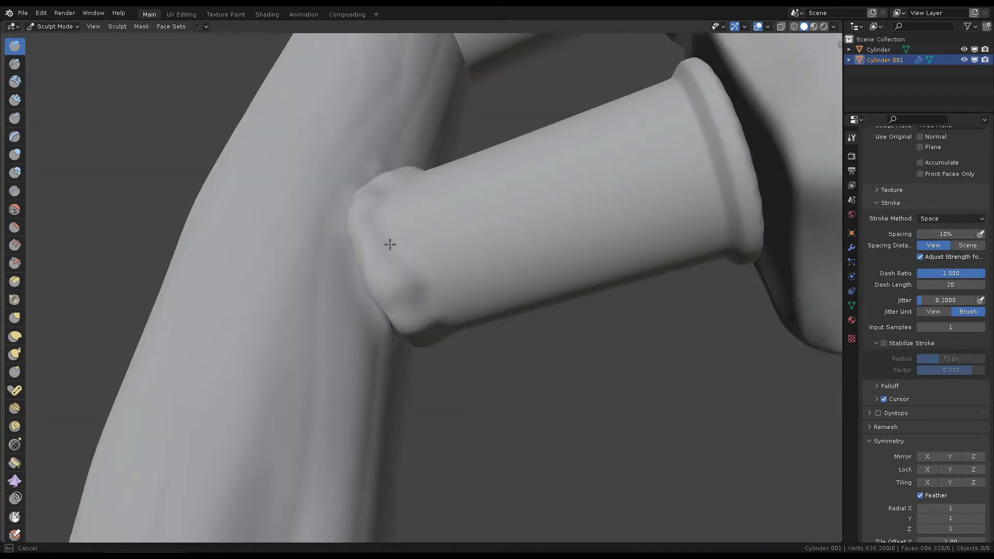
{"action": "scroll", "coordinate": [466, 272], "scroll_direction": "up", "scroll_amount": 5}
{"action": "scroll", "coordinate": [413, 229], "scroll_direction": "down", "scroll_amount": 5}
{"action": "scroll", "coordinate": [413, 200], "scroll_direction": "up", "scroll_amount": 5}
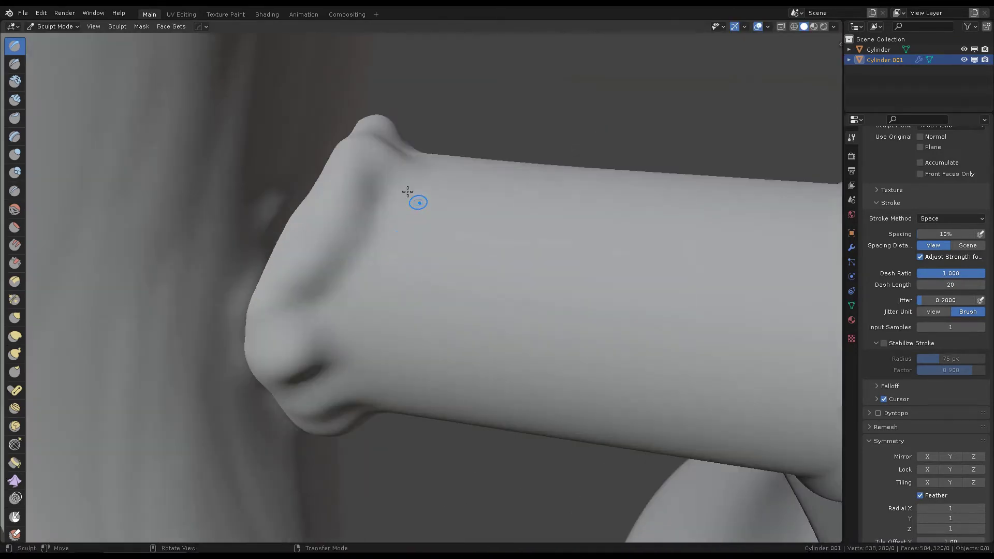
{"action": "middle_click_drag", "start_coordinate": [413, 200], "coordinate": [436, 280]}
{"action": "mouse_move", "coordinate": [363, 299]}
{"action": "middle_mouse_down"}
{"action": "mouse_move", "coordinate": [362, 290]}
{"action": "mouse_move", "coordinate": [327, 299]}
{"action": "mouse_move", "coordinate": [452, 178]}
{"action": "mouse_move", "coordinate": [437, 189]}
{"action": "middle_mouse_up"}
{"action": "scroll", "coordinate": [437, 189], "scroll_direction": "down", "scroll_amount": 5}
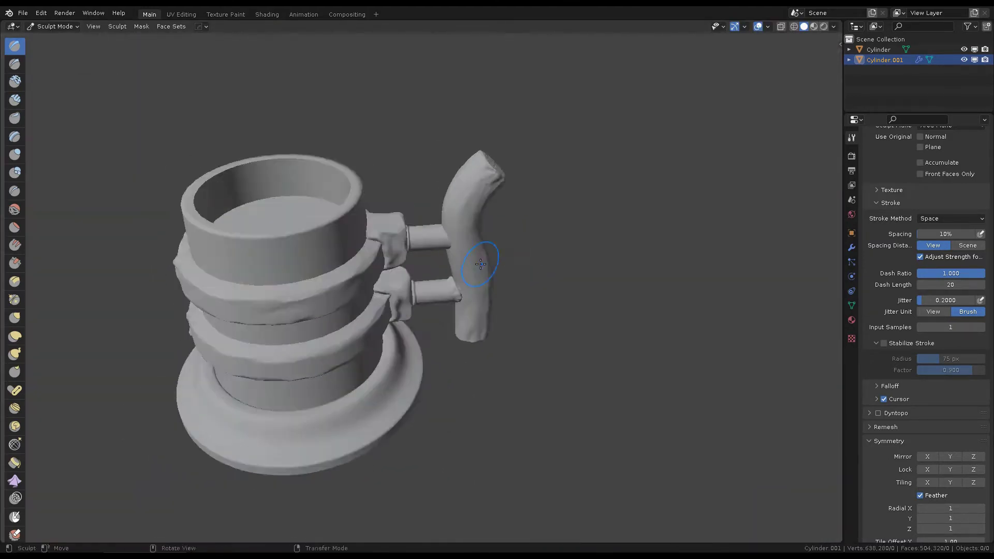
{"action": "scroll", "coordinate": [428, 306], "scroll_direction": "up", "scroll_amount": 5}
Shrink the brush to radius 38, pick Clay Strips, and set strength 0.158.
{"action": "key", "text": "shift+f"}
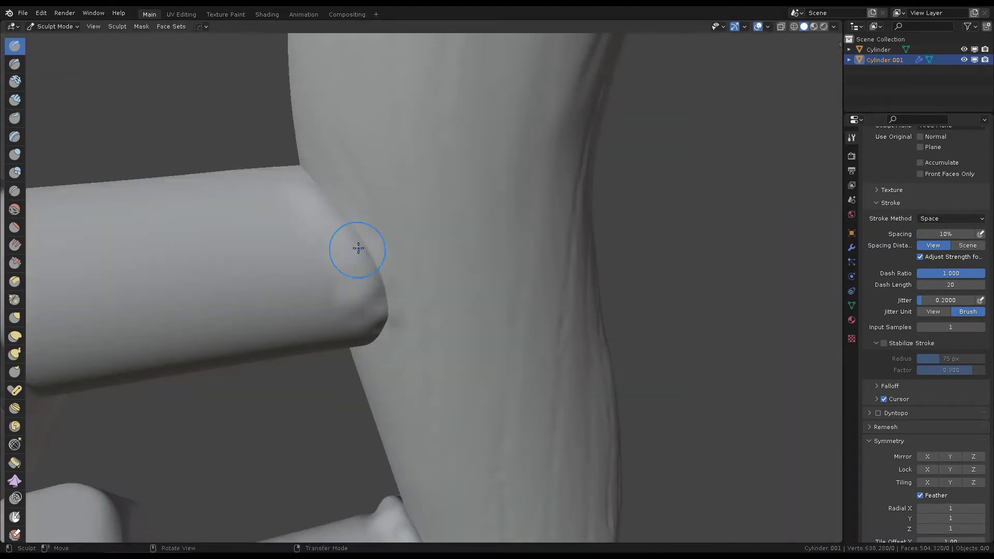
{"action": "mouse_move", "coordinate": [358, 249]}
{"action": "middle_mouse_down"}
{"action": "mouse_move", "coordinate": [422, 244]}
{"action": "mouse_move", "coordinate": [344, 273]}
{"action": "mouse_move", "coordinate": [418, 159]}
{"action": "mouse_move", "coordinate": [366, 277]}
{"action": "mouse_move", "coordinate": [455, 288]}
{"action": "mouse_move", "coordinate": [393, 240]}
{"action": "mouse_move", "coordinate": [555, 193]}
{"action": "middle_mouse_up"}
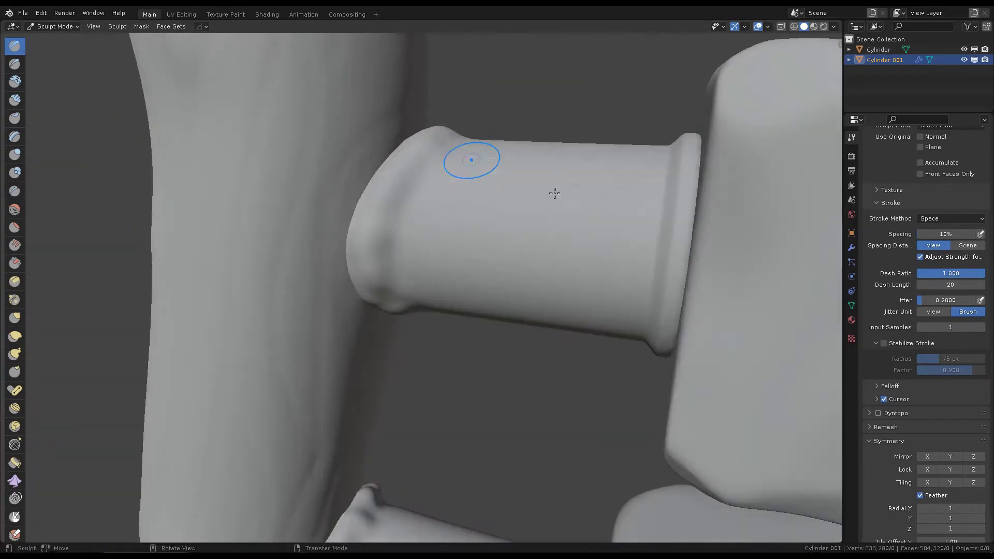
{"action": "mouse_move", "coordinate": [430, 146]}
{"action": "middle_mouse_down"}
{"action": "mouse_move", "coordinate": [393, 196]}
{"action": "mouse_move", "coordinate": [417, 280]}
{"action": "mouse_move", "coordinate": [366, 178]}
{"action": "mouse_move", "coordinate": [381, 242]}
{"action": "mouse_move", "coordinate": [349, 244]}
{"action": "mouse_move", "coordinate": [478, 257]}
{"action": "middle_mouse_up"}
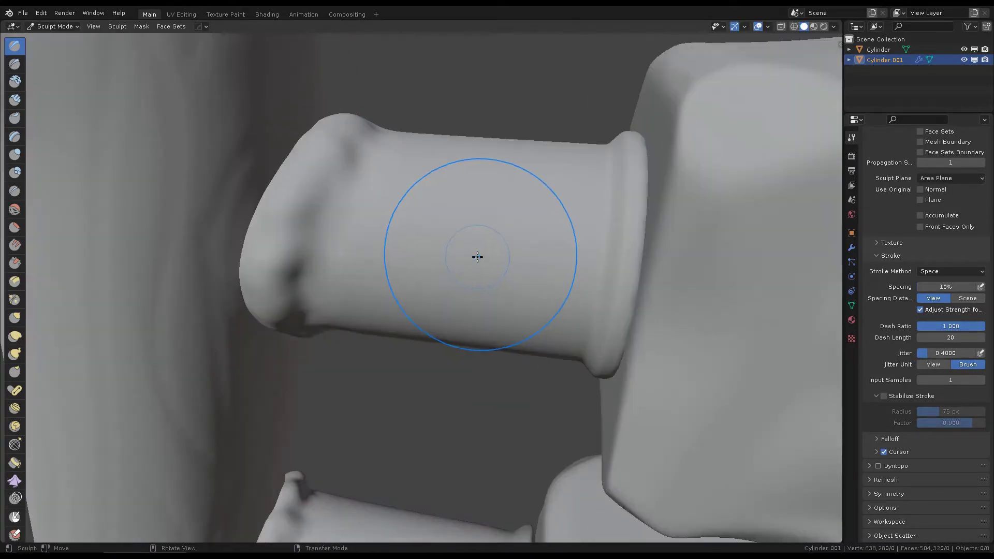
{"action": "mouse_move", "coordinate": [569, 179]}
{"action": "middle_mouse_down"}
{"action": "mouse_move", "coordinate": [430, 231]}
{"action": "mouse_move", "coordinate": [533, 178]}
{"action": "mouse_move", "coordinate": [441, 227]}
{"action": "mouse_move", "coordinate": [426, 293]}
{"action": "mouse_move", "coordinate": [518, 284]}
{"action": "mouse_move", "coordinate": [459, 262]}
{"action": "mouse_move", "coordinate": [424, 222]}
{"action": "mouse_move", "coordinate": [479, 300]}
{"action": "mouse_move", "coordinate": [445, 289]}
{"action": "mouse_move", "coordinate": [517, 275]}
{"action": "mouse_move", "coordinate": [515, 215]}
{"action": "mouse_move", "coordinate": [390, 294]}
{"action": "middle_mouse_up"}
{"action": "key", "text": "f"}
{"action": "left_click", "coordinate": [424, 228]}
{"action": "left_click", "coordinate": [441, 226]}
{"action": "key", "text": "c"}
{"action": "left_click", "coordinate": [471, 258]}
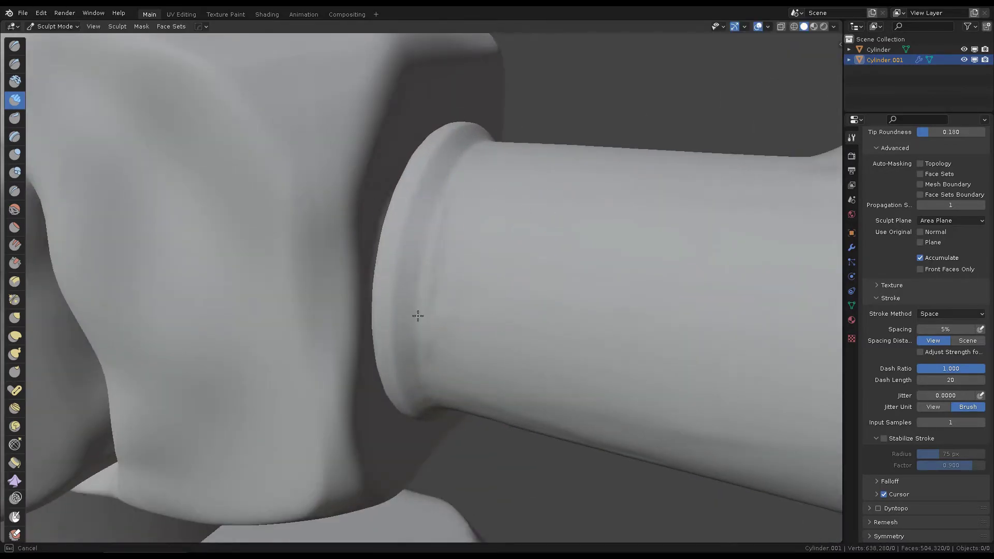
Orbit around the handle rods from several sides, then select the Clay Strips brush.
{"action": "mouse_move", "coordinate": [471, 245]}
{"action": "middle_mouse_down"}
{"action": "mouse_move", "coordinate": [428, 228]}
{"action": "mouse_move", "coordinate": [519, 317]}
{"action": "mouse_move", "coordinate": [557, 174]}
{"action": "middle_mouse_up"}
{"action": "mouse_move", "coordinate": [372, 298]}
{"action": "middle_mouse_down"}
{"action": "mouse_move", "coordinate": [444, 344]}
{"action": "mouse_move", "coordinate": [466, 317]}
{"action": "mouse_move", "coordinate": [377, 306]}
{"action": "mouse_move", "coordinate": [573, 282]}
{"action": "middle_mouse_up"}
{"action": "scroll", "coordinate": [573, 283], "scroll_direction": "down", "scroll_amount": 5}
{"action": "middle_click_drag", "start_coordinate": [541, 333], "coordinate": [432, 304]}
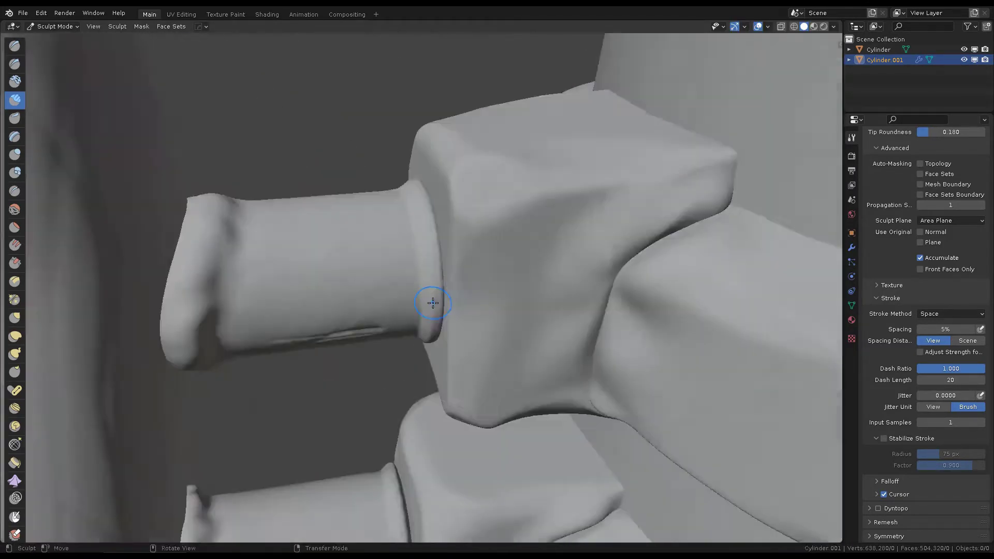
{"action": "scroll", "coordinate": [433, 304], "scroll_direction": "up", "scroll_amount": 5}
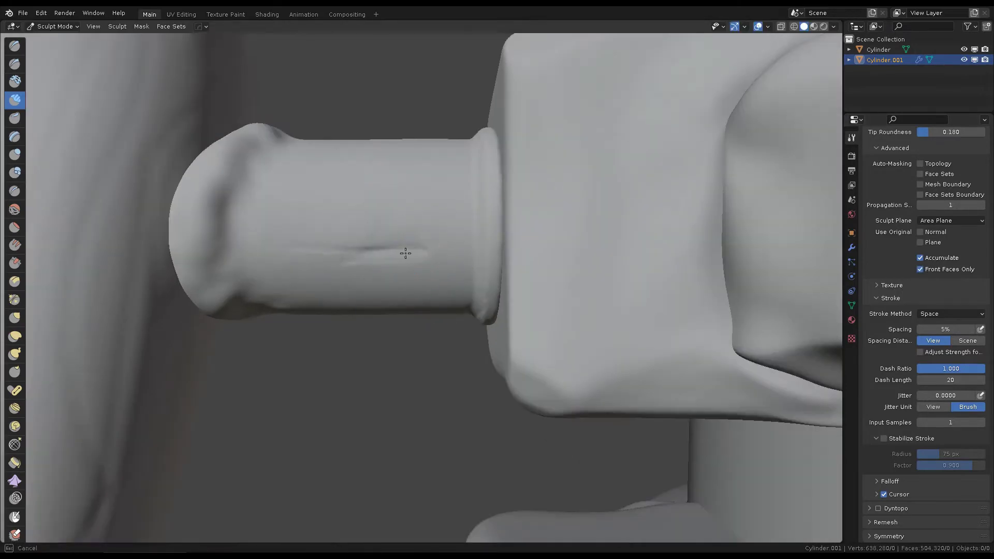
{"action": "mouse_move", "coordinate": [405, 253]}
{"action": "middle_mouse_down"}
{"action": "mouse_move", "coordinate": [443, 311]}
{"action": "mouse_move", "coordinate": [422, 306]}
{"action": "middle_mouse_up"}
{"action": "scroll", "coordinate": [457, 270], "scroll_direction": "up", "scroll_amount": 4}
{"action": "mouse_move", "coordinate": [478, 258]}
{"action": "middle_mouse_down"}
{"action": "mouse_move", "coordinate": [344, 258]}
{"action": "mouse_move", "coordinate": [363, 259]}
{"action": "middle_mouse_up"}
{"action": "scroll", "coordinate": [363, 258], "scroll_direction": "down", "scroll_amount": 4}
{"action": "scroll", "coordinate": [516, 184], "scroll_direction": "up", "scroll_amount": 6}
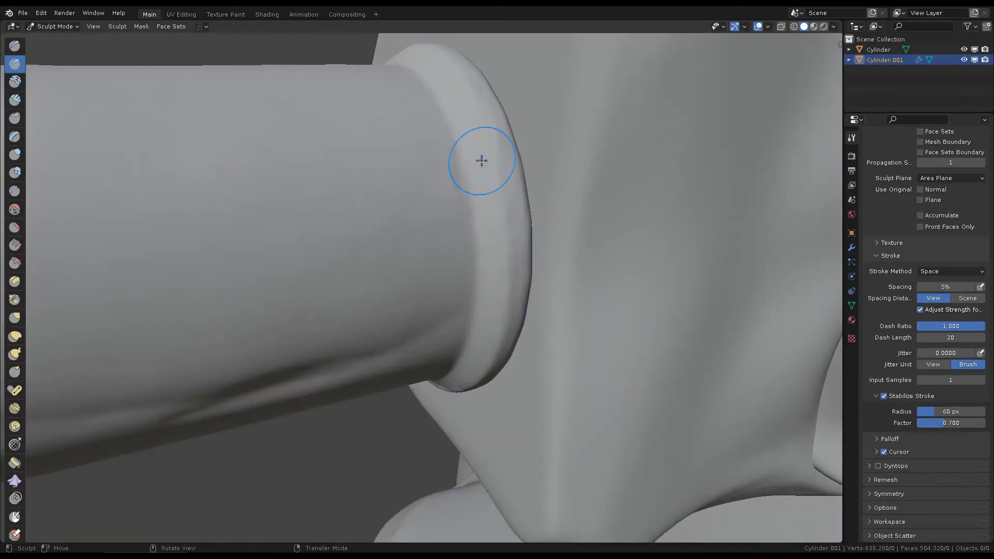
{"action": "middle_click_drag", "start_coordinate": [482, 160], "coordinate": [473, 264]}
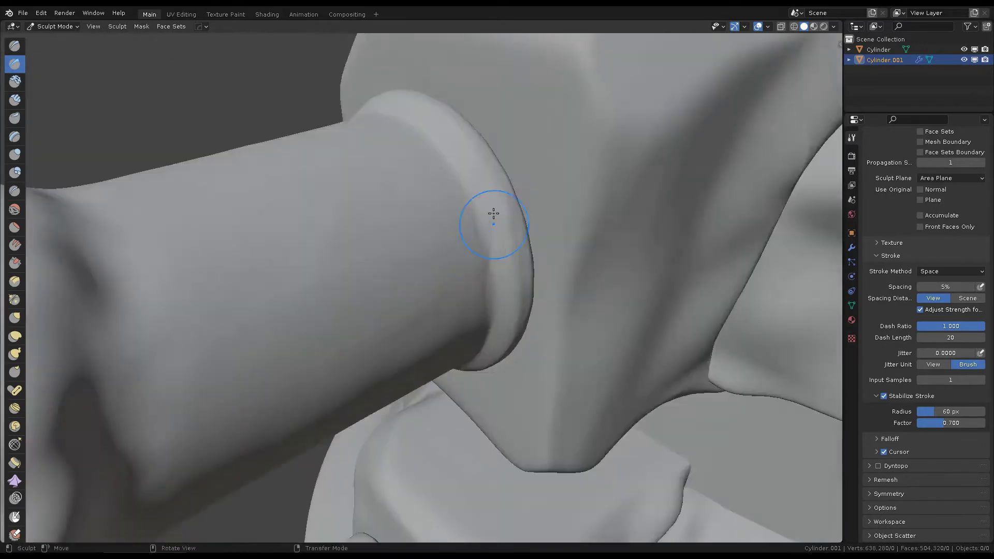
{"action": "mouse_move", "coordinate": [490, 216]}
{"action": "middle_mouse_down"}
{"action": "mouse_move", "coordinate": [482, 111]}
{"action": "mouse_move", "coordinate": [432, 238]}
{"action": "middle_mouse_up"}
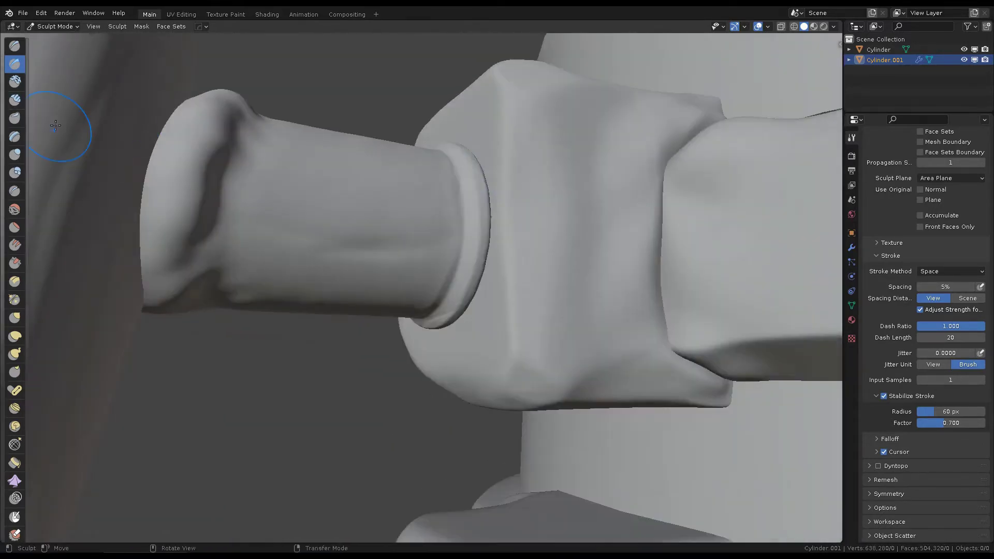
{"action": "left_click", "coordinate": [14, 99]}
Set stroke jitter to 0.4 and orbit from the arm joint back to the body's rings.
{"action": "type", "text": "4"}
{"action": "key", "text": "Return"}
{"action": "middle_click_drag", "start_coordinate": [569, 331], "coordinate": [460, 337]}
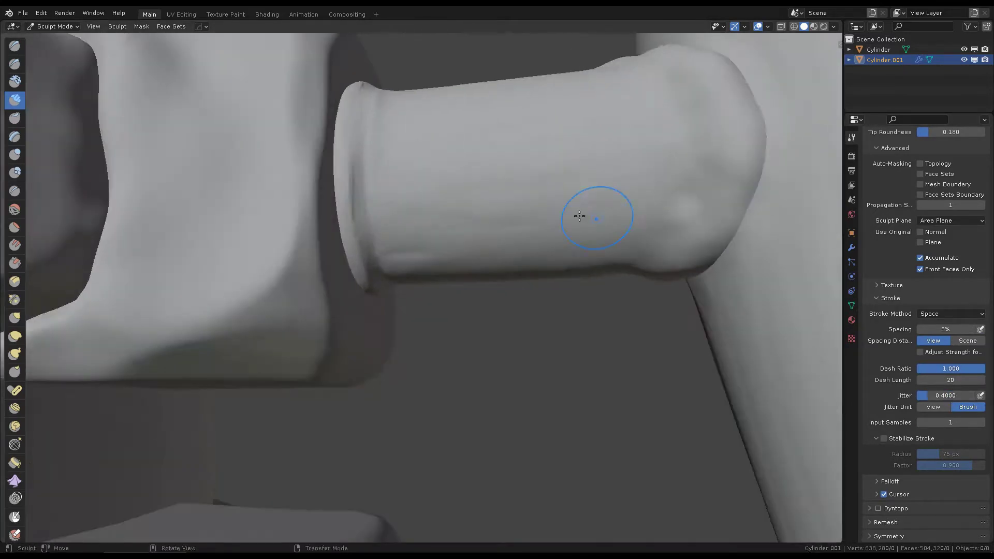
{"action": "scroll", "coordinate": [579, 216], "scroll_direction": "down", "scroll_amount": 3}
{"action": "middle_click_drag", "start_coordinate": [592, 259], "coordinate": [556, 313]}
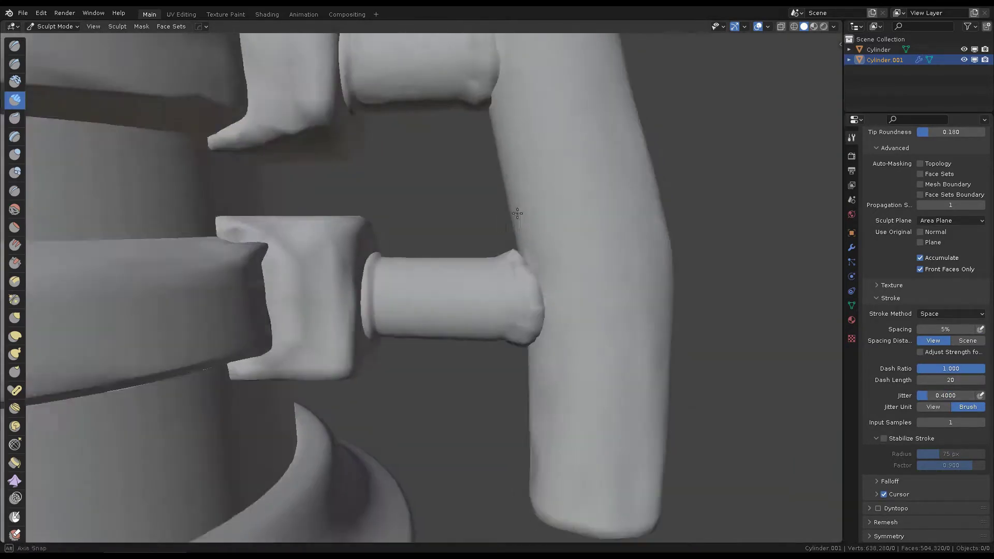
{"action": "scroll", "coordinate": [556, 312], "scroll_direction": "up", "scroll_amount": 3}
{"action": "mouse_move", "coordinate": [347, 293]}
{"action": "middle_mouse_down"}
{"action": "mouse_move", "coordinate": [562, 210]}
{"action": "mouse_move", "coordinate": [336, 246]}
{"action": "middle_mouse_up"}
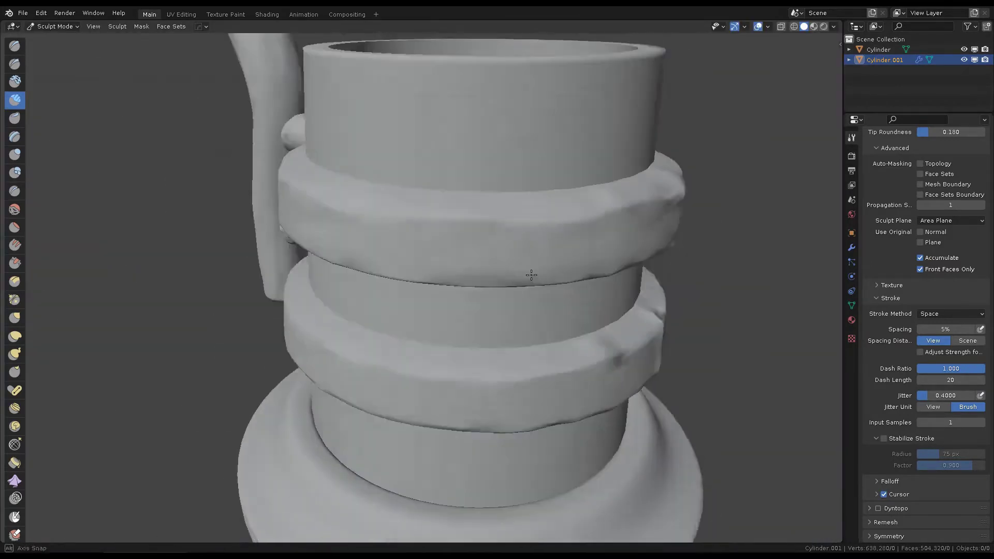
{"action": "mouse_move", "coordinate": [531, 275]}
{"action": "middle_mouse_down"}
{"action": "mouse_move", "coordinate": [521, 216]}
{"action": "mouse_move", "coordinate": [421, 339]}
{"action": "mouse_move", "coordinate": [472, 311]}
{"action": "middle_mouse_up"}
{"action": "scroll", "coordinate": [473, 311], "scroll_direction": "up", "scroll_amount": 4}
{"action": "scroll", "coordinate": [584, 312], "scroll_direction": "up", "scroll_amount": 2}
{"action": "scroll", "coordinate": [583, 311], "scroll_direction": "down", "scroll_amount": 3}
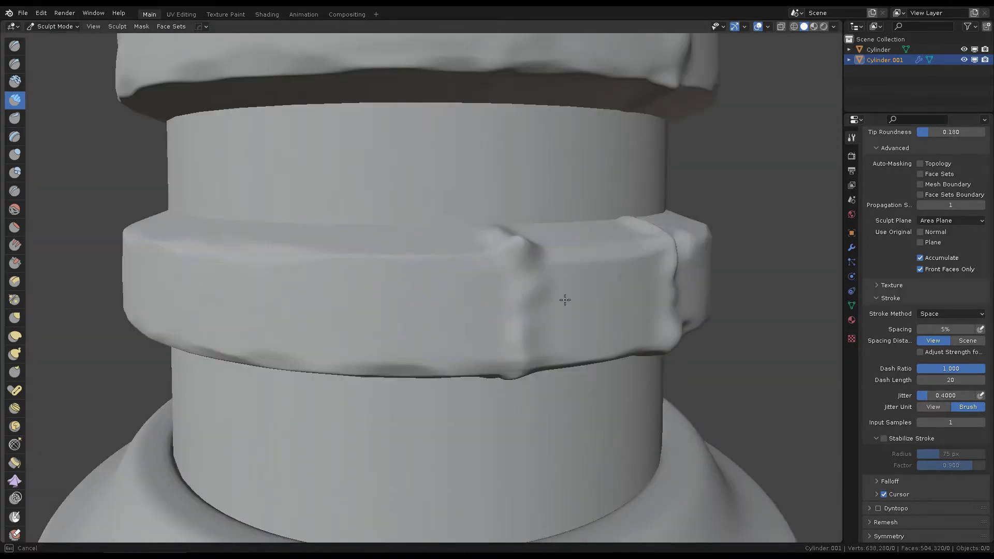
{"action": "mouse_move", "coordinate": [572, 295]}
{"action": "middle_mouse_down"}
{"action": "mouse_move", "coordinate": [522, 377]}
{"action": "mouse_move", "coordinate": [456, 156]}
{"action": "middle_mouse_up"}
{"action": "scroll", "coordinate": [494, 307], "scroll_direction": "up", "scroll_amount": 4}
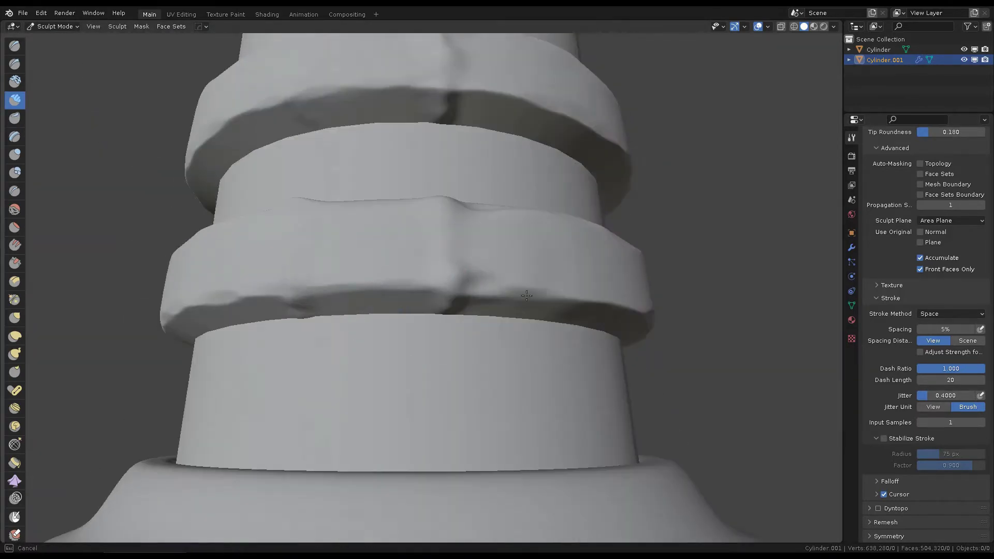
{"action": "scroll", "coordinate": [456, 155], "scroll_direction": "up", "scroll_amount": 2}
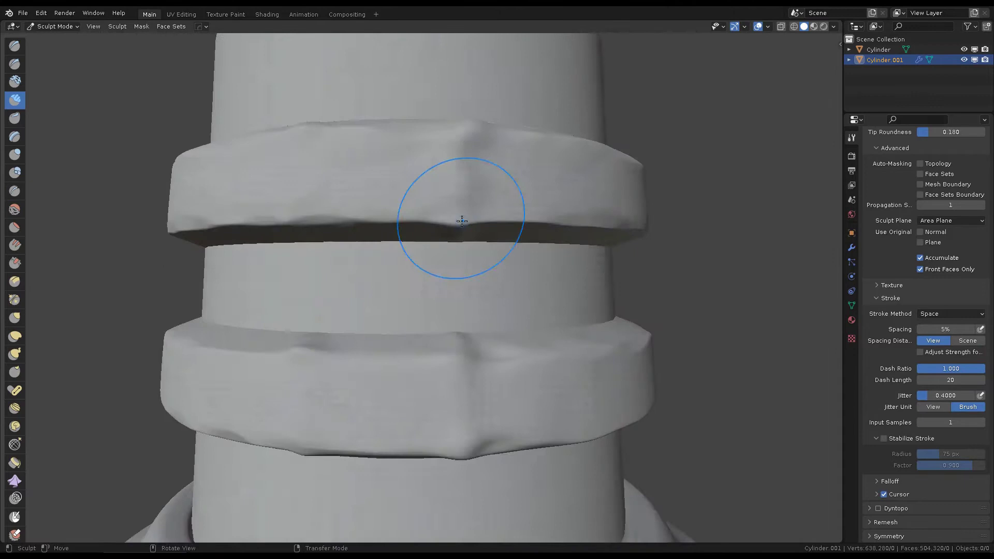
Grab the upper ring edge, then smooth its rough underside at strength 0.321.
{"action": "key", "text": "g"}
{"action": "mouse_move", "coordinate": [462, 221]}
{"action": "middle_mouse_down"}
{"action": "mouse_move", "coordinate": [488, 193]}
{"action": "mouse_move", "coordinate": [471, 197]}
{"action": "middle_mouse_up"}
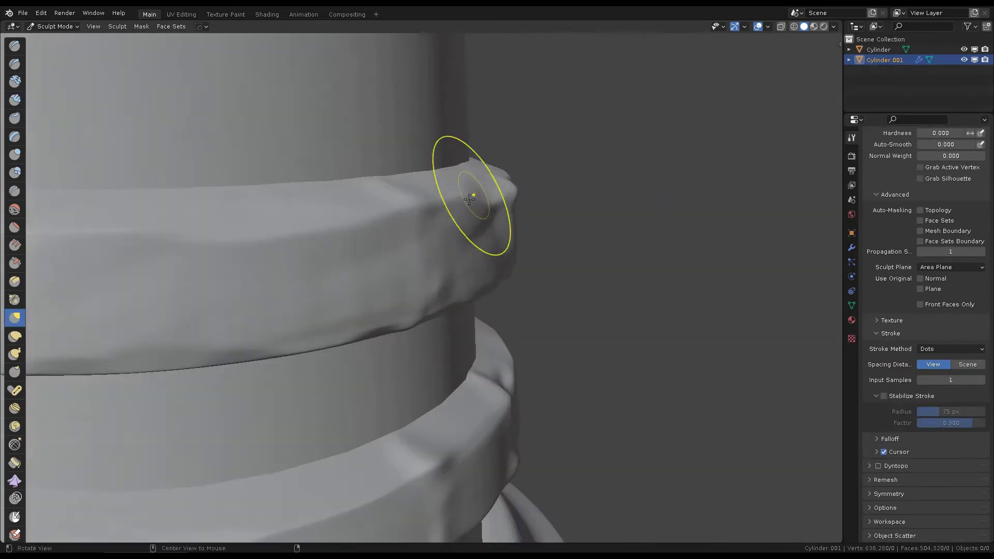
{"action": "key", "text": "shift+s"}
{"action": "key", "text": "shift+f"}
{"action": "left_click", "coordinate": [541, 284]}
{"action": "middle_click_drag", "start_coordinate": [542, 284], "coordinate": [470, 258]}
{"action": "scroll", "coordinate": [534, 310], "scroll_direction": "down", "scroll_amount": 3}
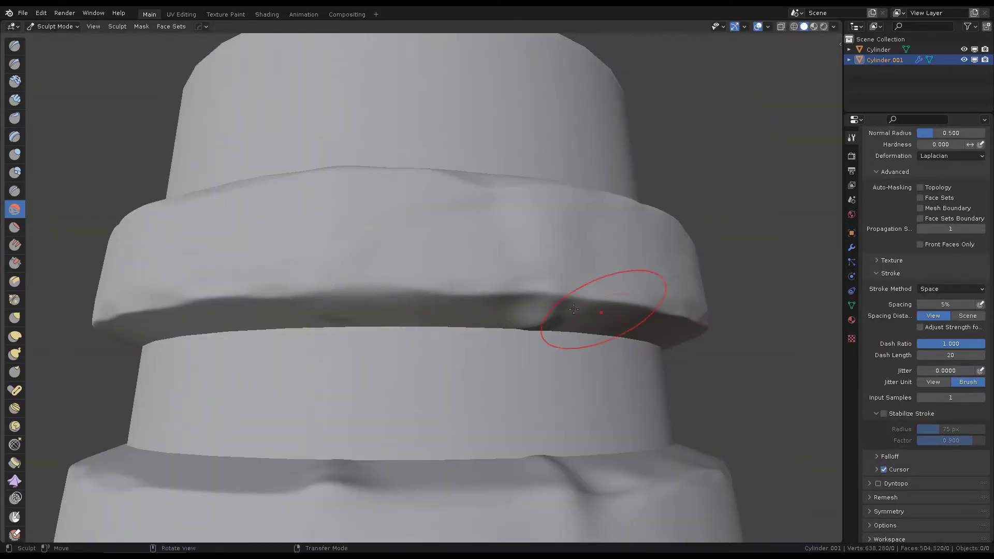
{"action": "scroll", "coordinate": [535, 310], "scroll_direction": "up", "scroll_amount": 5}
{"action": "scroll", "coordinate": [565, 266], "scroll_direction": "down", "scroll_amount": 4}
Close in on the ring edge and scrape flat worn spots with the Scrape brush.
{"action": "middle_click_drag", "start_coordinate": [566, 266], "coordinate": [573, 293], "text": "ctrl"}
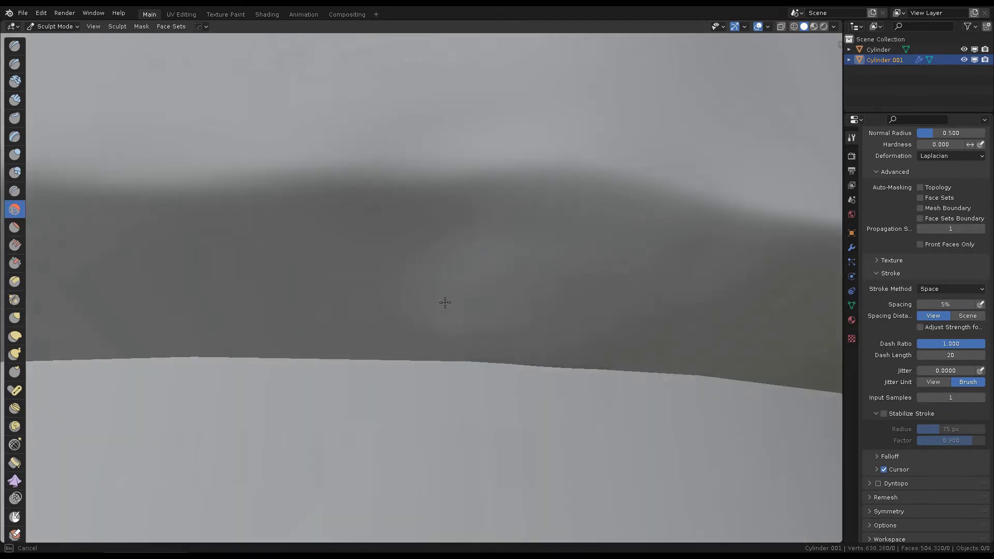
{"action": "scroll", "coordinate": [444, 302], "scroll_direction": "down", "scroll_amount": 4}
{"action": "scroll", "coordinate": [466, 324], "scroll_direction": "down", "scroll_amount": 2}
{"action": "middle_click_drag", "start_coordinate": [466, 324], "coordinate": [497, 257]}
{"action": "scroll", "coordinate": [632, 255], "scroll_direction": "up", "scroll_amount": 3}
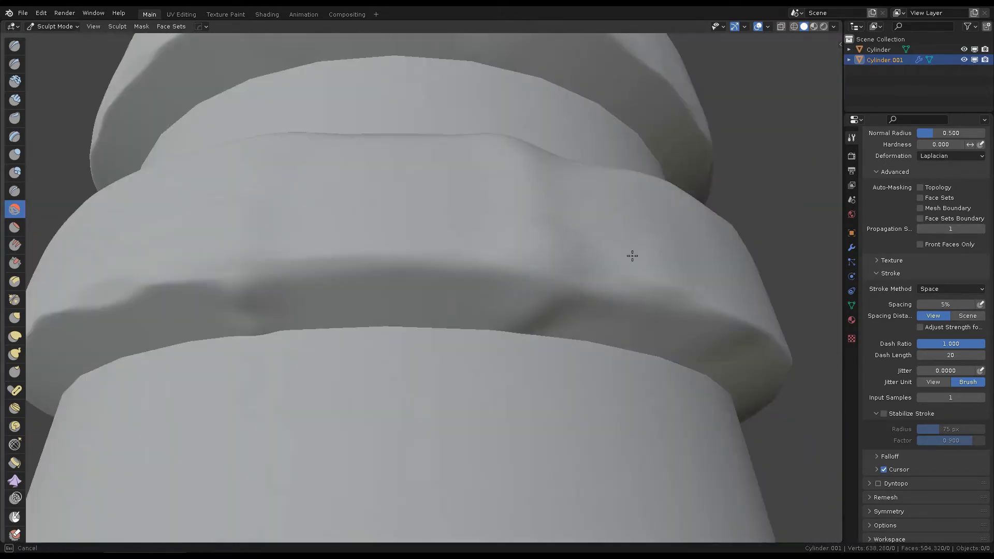
{"action": "scroll", "coordinate": [633, 256], "scroll_direction": "up", "scroll_amount": 2}
{"action": "scroll", "coordinate": [244, 278], "scroll_direction": "down", "scroll_amount": 3}
{"action": "scroll", "coordinate": [428, 281], "scroll_direction": "down", "scroll_amount": 3}
{"action": "scroll", "coordinate": [428, 281], "scroll_direction": "up", "scroll_amount": 1}
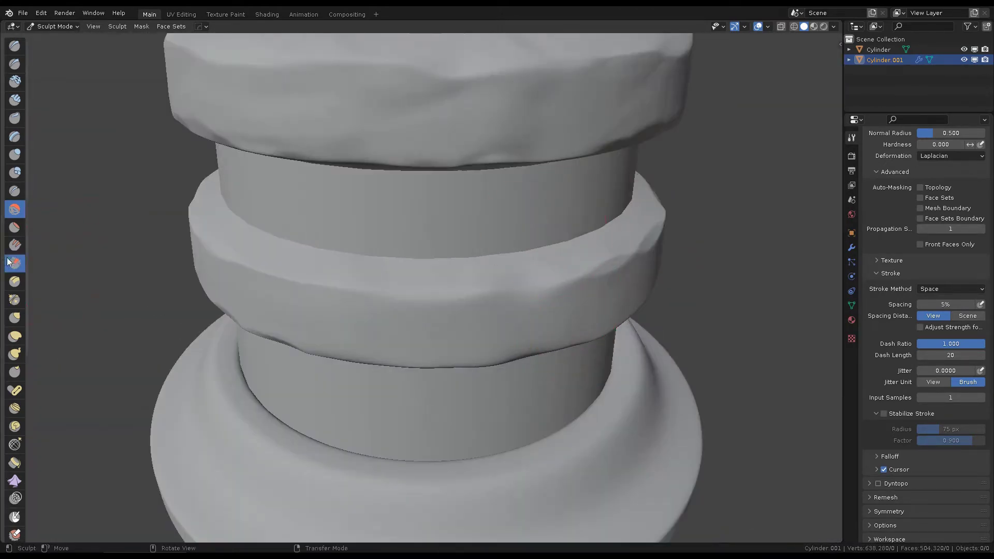
{"action": "left_click", "coordinate": [11, 263]}
{"action": "scroll", "coordinate": [507, 345], "scroll_direction": "up", "scroll_amount": 3}
{"action": "scroll", "coordinate": [642, 295], "scroll_direction": "down", "scroll_amount": 3}
{"action": "scroll", "coordinate": [642, 295], "scroll_direction": "down", "scroll_amount": 2}
{"action": "mouse_move", "coordinate": [518, 233]}
{"action": "middle_mouse_down", "text": "ctrl"}
{"action": "mouse_move", "coordinate": [521, 199]}
{"action": "mouse_move", "coordinate": [510, 262]}
{"action": "middle_mouse_up", "text": "ctrl"}
{"action": "scroll", "coordinate": [466, 282], "scroll_direction": "up", "scroll_amount": 2}
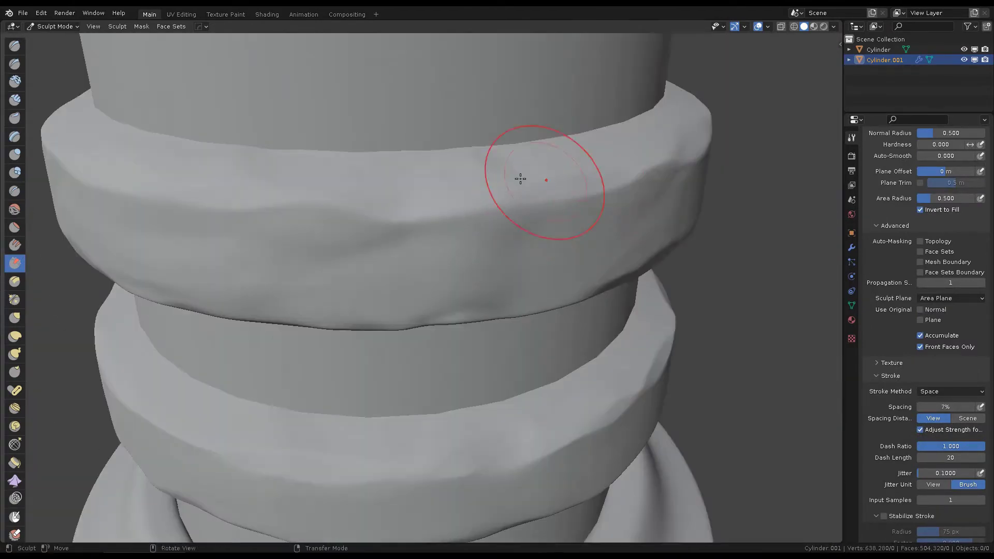
Orbit to reveal the handle and set the Scrape brush's stroke jitter to 0.3.
{"action": "scroll", "coordinate": [520, 179], "scroll_direction": "down", "scroll_amount": 2}
{"action": "scroll", "coordinate": [532, 222], "scroll_direction": "down", "scroll_amount": 2}
{"action": "scroll", "coordinate": [451, 197], "scroll_direction": "up", "scroll_amount": 4}
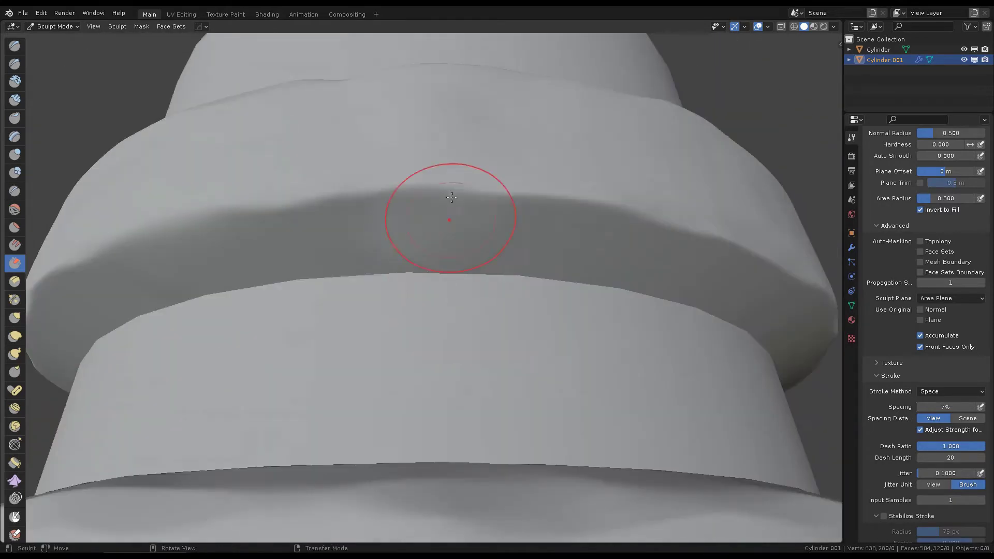
{"action": "scroll", "coordinate": [435, 194], "scroll_direction": "down", "scroll_amount": 5}
{"action": "middle_click_drag", "start_coordinate": [435, 207], "coordinate": [422, 248]}
{"action": "scroll", "coordinate": [455, 207], "scroll_direction": "up", "scroll_amount": 2}
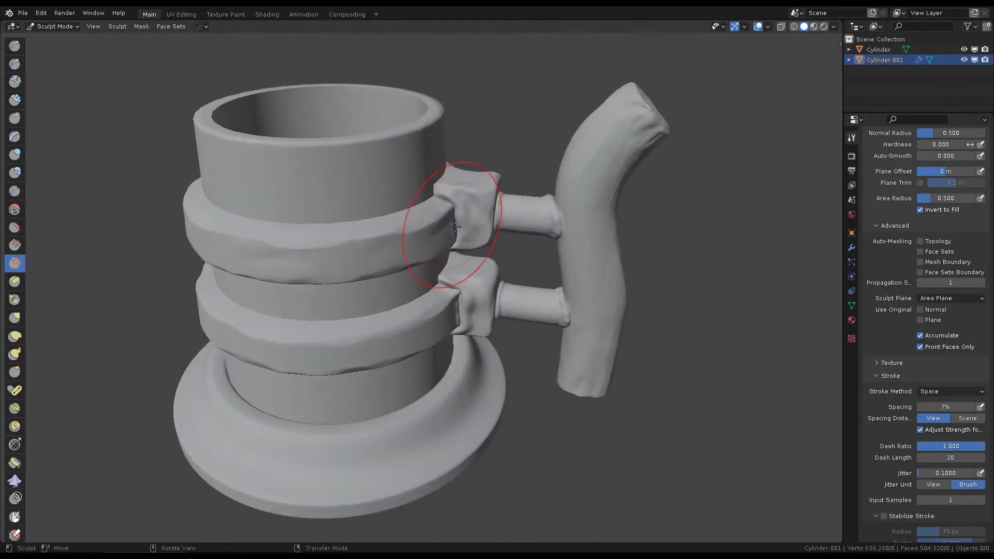
{"action": "scroll", "coordinate": [386, 208], "scroll_direction": "up", "scroll_amount": 2}
{"action": "scroll", "coordinate": [484, 355], "scroll_direction": "up", "scroll_amount": 4}
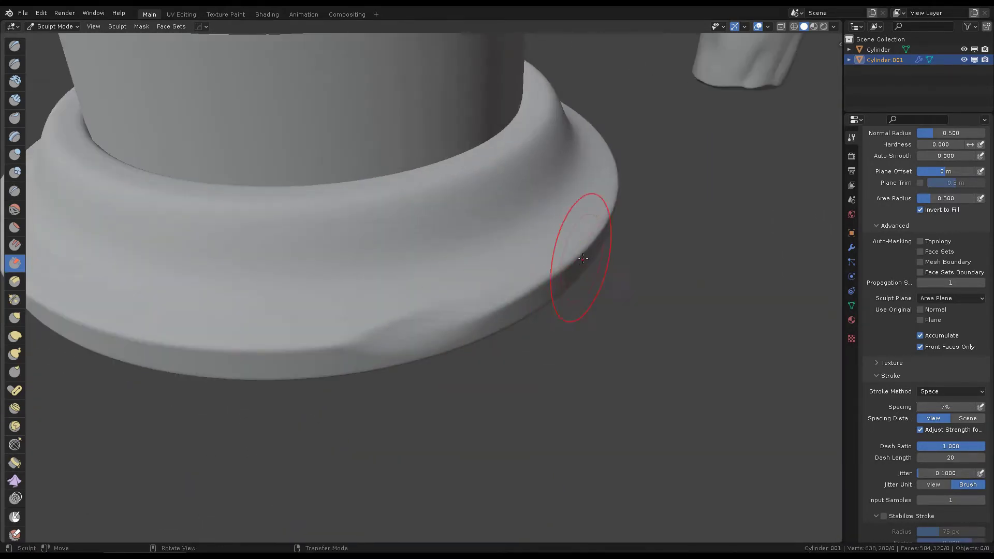
{"action": "scroll", "coordinate": [925, 434], "scroll_direction": "down", "scroll_amount": 3}
{"action": "left_click", "coordinate": [933, 422]}
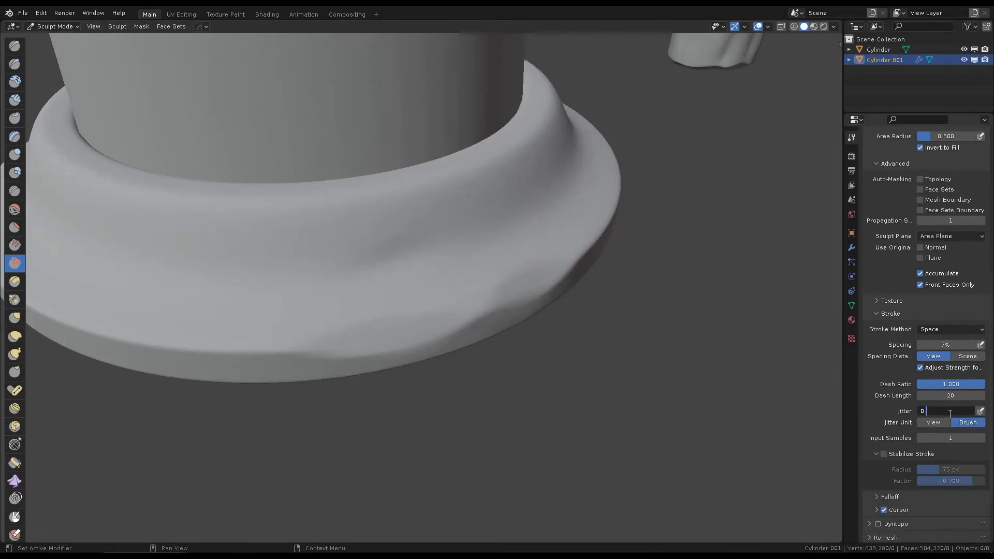
Orbit low and around the mug to frame the base flange rim.
{"action": "middle_click_drag", "start_coordinate": [483, 211], "coordinate": [285, 328]}
{"action": "scroll", "coordinate": [324, 326], "scroll_direction": "down", "scroll_amount": 3}
{"action": "scroll", "coordinate": [577, 315], "scroll_direction": "down", "scroll_amount": 1}
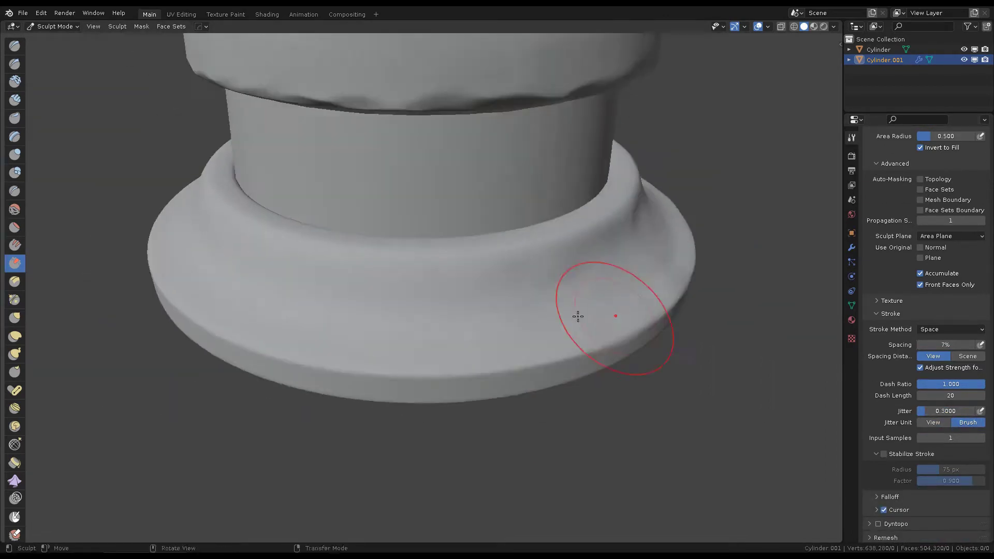
{"action": "scroll", "coordinate": [513, 324], "scroll_direction": "down", "scroll_amount": 1}
{"action": "mouse_move", "coordinate": [512, 324]}
{"action": "middle_mouse_down"}
{"action": "mouse_move", "coordinate": [546, 330]}
{"action": "mouse_move", "coordinate": [420, 352]}
{"action": "middle_mouse_up"}
{"action": "scroll", "coordinate": [554, 281], "scroll_direction": "down", "scroll_amount": 3}
{"action": "scroll", "coordinate": [567, 265], "scroll_direction": "up", "scroll_amount": 4}
{"action": "scroll", "coordinate": [567, 264], "scroll_direction": "up", "scroll_amount": 2}
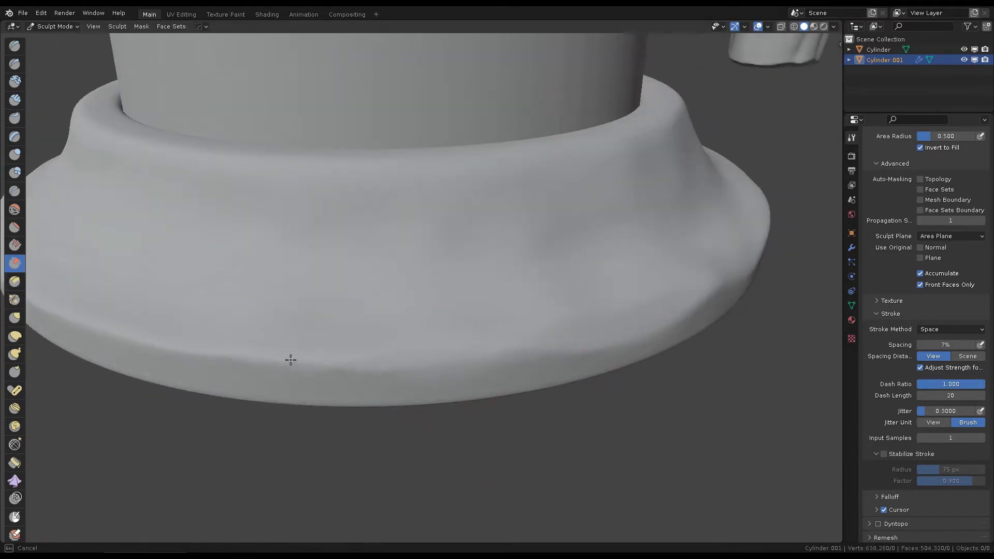
{"action": "middle_click_drag", "start_coordinate": [290, 360], "coordinate": [378, 293]}
{"action": "scroll", "coordinate": [377, 293], "scroll_direction": "down", "scroll_amount": 3}
{"action": "scroll", "coordinate": [476, 284], "scroll_direction": "up", "scroll_amount": 3}
{"action": "middle_click_drag", "start_coordinate": [477, 284], "coordinate": [297, 360]}
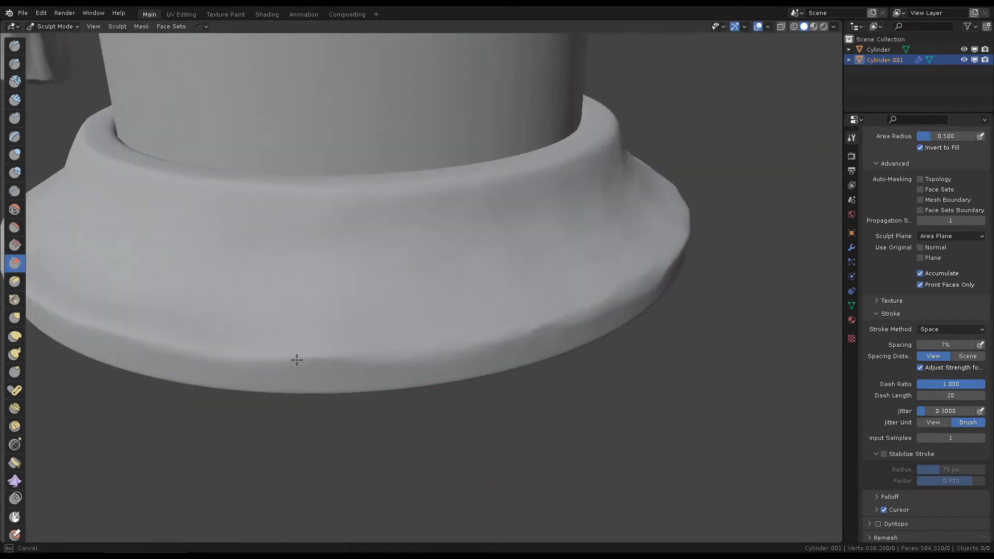
{"action": "scroll", "coordinate": [296, 360], "scroll_direction": "down", "scroll_amount": 4}
{"action": "scroll", "coordinate": [555, 318], "scroll_direction": "up", "scroll_amount": 5}
Edit the 0.3 jitter value and orbit around the mug base.
{"action": "scroll", "coordinate": [587, 274], "scroll_direction": "down", "scroll_amount": 2}
{"action": "double_click", "coordinate": [935, 410]}
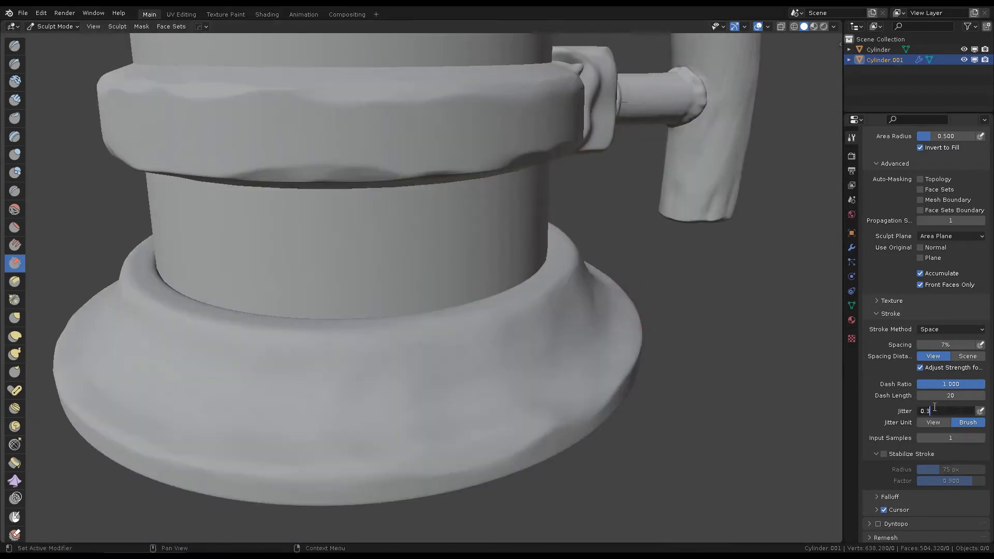
{"action": "type", "text": "0.1000"}
{"action": "scroll", "coordinate": [401, 354], "scroll_direction": "up", "scroll_amount": 2}
{"action": "mouse_move", "coordinate": [400, 354]}
{"action": "middle_mouse_down"}
{"action": "mouse_move", "coordinate": [512, 353]}
{"action": "mouse_move", "coordinate": [642, 311]}
{"action": "middle_mouse_up"}
{"action": "scroll", "coordinate": [528, 313], "scroll_direction": "down", "scroll_amount": 3}
{"action": "scroll", "coordinate": [497, 333], "scroll_direction": "up", "scroll_amount": 3}
{"action": "scroll", "coordinate": [642, 311], "scroll_direction": "down", "scroll_amount": 3}
{"action": "scroll", "coordinate": [383, 311], "scroll_direction": "up", "scroll_amount": 3}
{"action": "scroll", "coordinate": [382, 310], "scroll_direction": "down", "scroll_amount": 2}
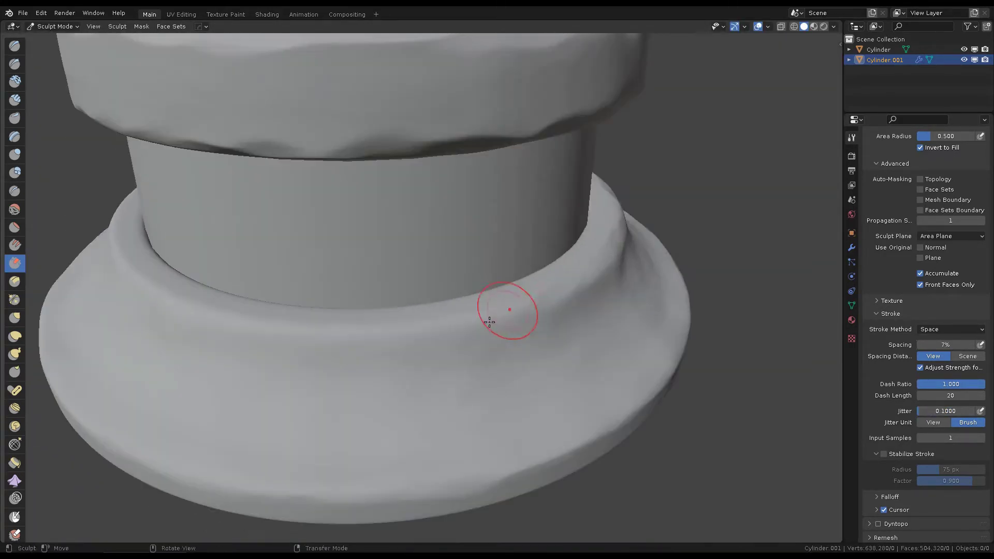
{"action": "scroll", "coordinate": [486, 322], "scroll_direction": "down", "scroll_amount": 2}
{"action": "scroll", "coordinate": [497, 282], "scroll_direction": "up", "scroll_amount": 3}
Bring the handle joint into view and transfer sculpting to the Cylinder mug body with Alt+Q.
{"action": "mouse_move", "coordinate": [459, 284]}
{"action": "middle_mouse_down", "text": "shift"}
{"action": "mouse_move", "coordinate": [470, 283]}
{"action": "mouse_move", "coordinate": [311, 416]}
{"action": "middle_mouse_up", "text": "shift"}
{"action": "scroll", "coordinate": [488, 268], "scroll_direction": "down", "scroll_amount": 3}
{"action": "scroll", "coordinate": [399, 370], "scroll_direction": "up", "scroll_amount": 3}
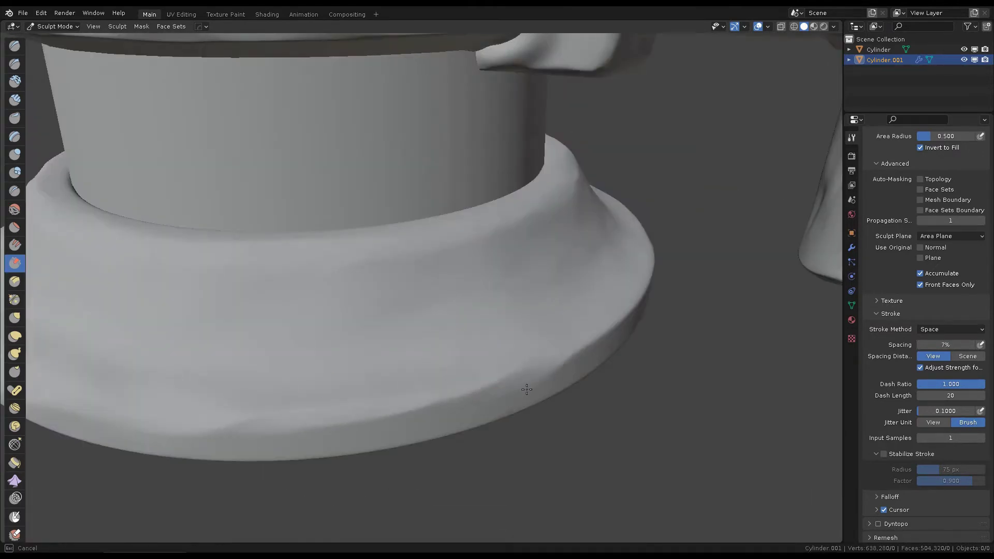
{"action": "scroll", "coordinate": [526, 389], "scroll_direction": "down", "scroll_amount": 2}
{"action": "scroll", "coordinate": [471, 318], "scroll_direction": "down", "scroll_amount": 2}
{"action": "scroll", "coordinate": [471, 318], "scroll_direction": "up", "scroll_amount": 3}
{"action": "scroll", "coordinate": [518, 316], "scroll_direction": "down", "scroll_amount": 3}
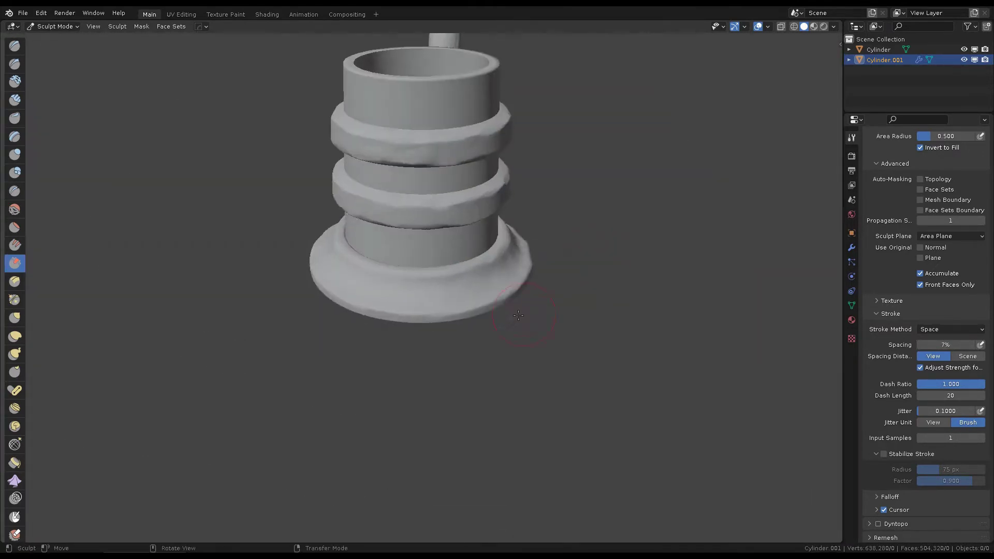
{"action": "scroll", "coordinate": [518, 315], "scroll_direction": "up", "scroll_amount": 3}
{"action": "scroll", "coordinate": [435, 341], "scroll_direction": "down", "scroll_amount": 3}
{"action": "scroll", "coordinate": [471, 282], "scroll_direction": "up", "scroll_amount": 4}
{"action": "scroll", "coordinate": [533, 326], "scroll_direction": "down", "scroll_amount": 1}
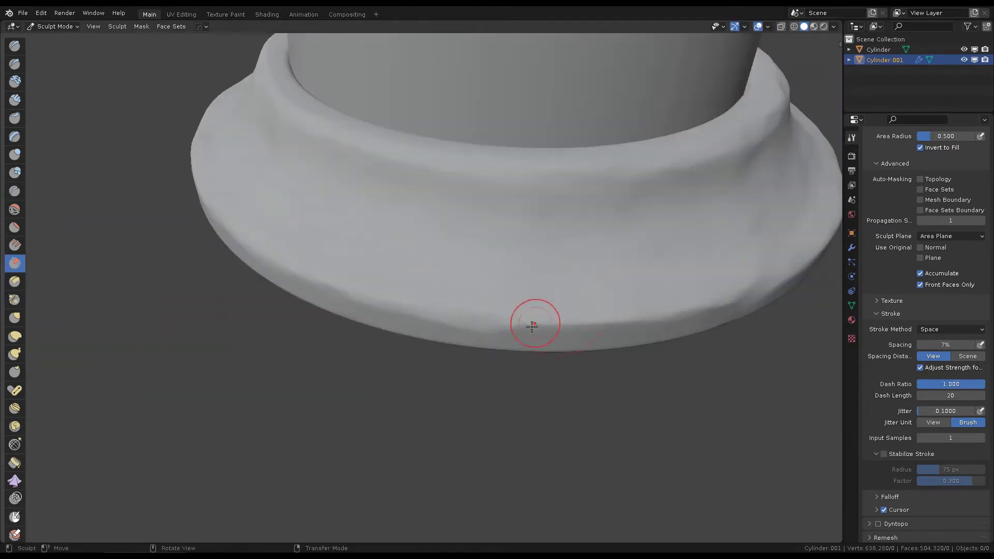
{"action": "scroll", "coordinate": [345, 293], "scroll_direction": "down", "scroll_amount": 3}
{"action": "scroll", "coordinate": [266, 311], "scroll_direction": "up", "scroll_amount": 3}
{"action": "scroll", "coordinate": [661, 275], "scroll_direction": "down", "scroll_amount": 1}
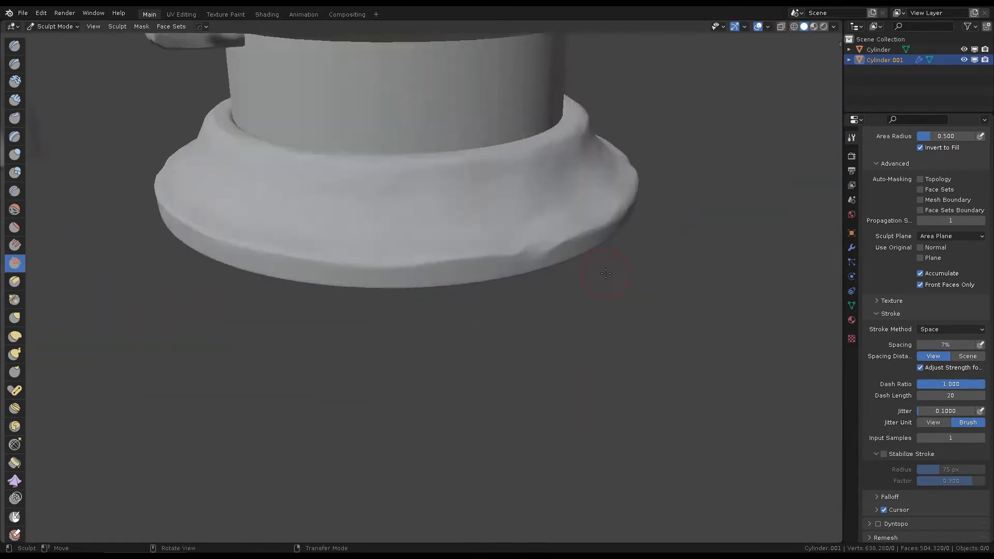
{"action": "scroll", "coordinate": [192, 225], "scroll_direction": "up", "scroll_amount": 3}
{"action": "scroll", "coordinate": [383, 248], "scroll_direction": "down", "scroll_amount": 3}
{"action": "scroll", "coordinate": [317, 242], "scroll_direction": "up", "scroll_amount": 3}
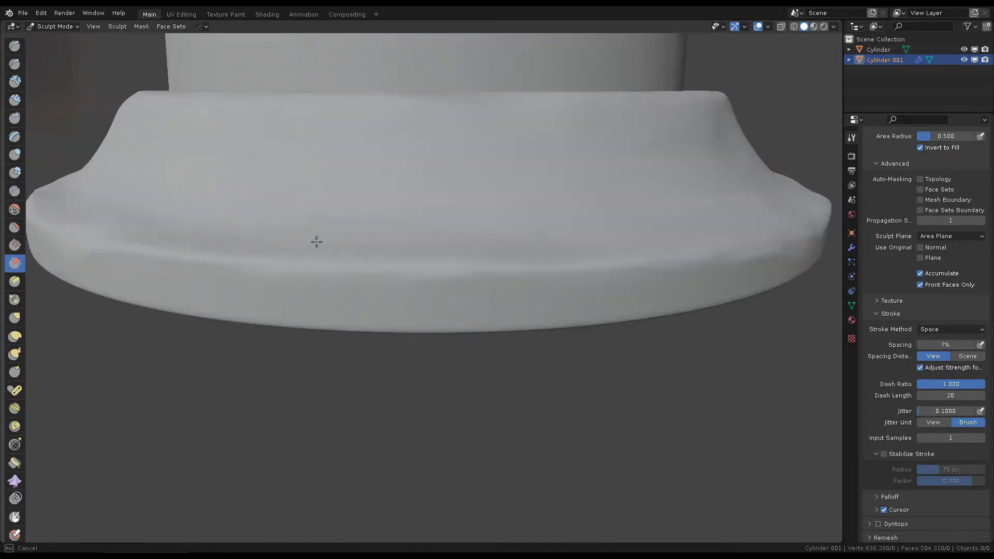
{"action": "scroll", "coordinate": [520, 281], "scroll_direction": "down", "scroll_amount": 1}
{"action": "scroll", "coordinate": [515, 272], "scroll_direction": "down", "scroll_amount": 3}
{"action": "scroll", "coordinate": [414, 267], "scroll_direction": "up", "scroll_amount": 1}
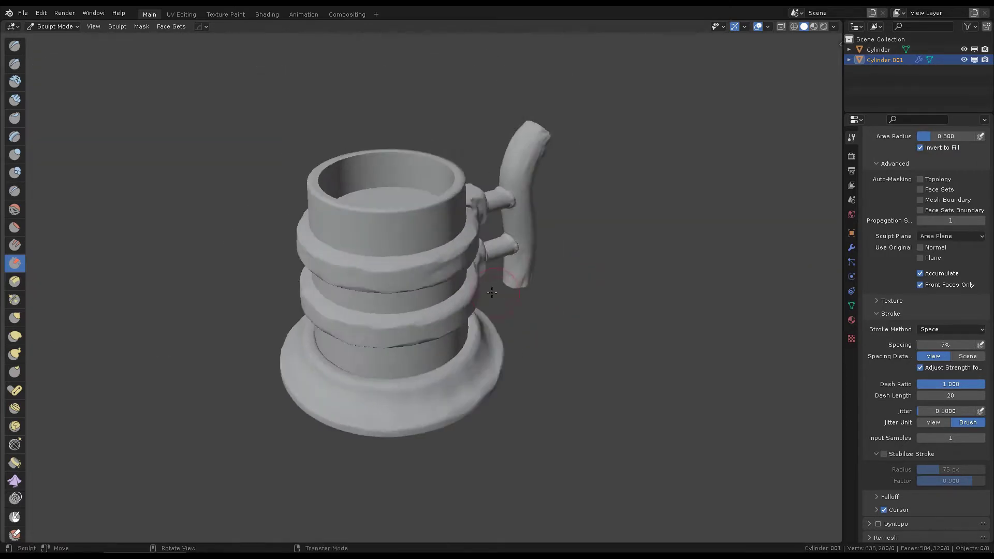
{"action": "scroll", "coordinate": [405, 265], "scroll_direction": "up", "scroll_amount": 3}
{"action": "scroll", "coordinate": [406, 266], "scroll_direction": "down", "scroll_amount": 4}
{"action": "key", "text": "alt+q"}
Switch the mug body to Object Mode and back into Sculpt Mode.
{"action": "scroll", "coordinate": [515, 235], "scroll_direction": "up", "scroll_amount": 2}
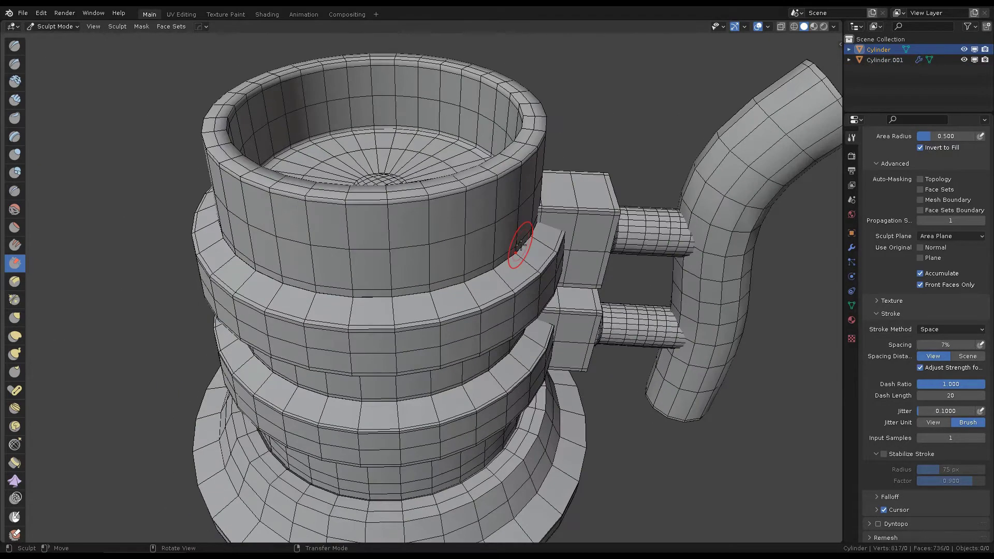
{"action": "scroll", "coordinate": [534, 251], "scroll_direction": "down", "scroll_amount": 2}
{"action": "key", "text": "ctrl+Tab"}
{"action": "left_click", "coordinate": [514, 205]}
{"action": "key", "text": "ctrl+Tab"}
{"action": "left_click", "coordinate": [414, 207]}
Subdivide the body with Multires to level 2, then to level 3.
{"action": "key", "text": "ctrl+2"}
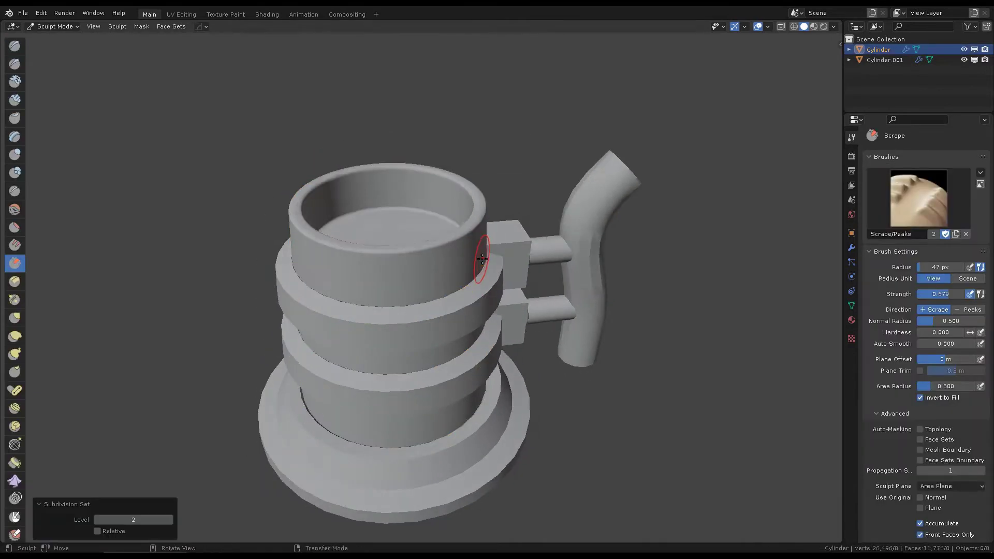
{"action": "scroll", "coordinate": [473, 350], "scroll_direction": "up", "scroll_amount": 5}
{"action": "scroll", "coordinate": [473, 349], "scroll_direction": "down", "scroll_amount": 5}
{"action": "scroll", "coordinate": [518, 290], "scroll_direction": "up", "scroll_amount": 1}
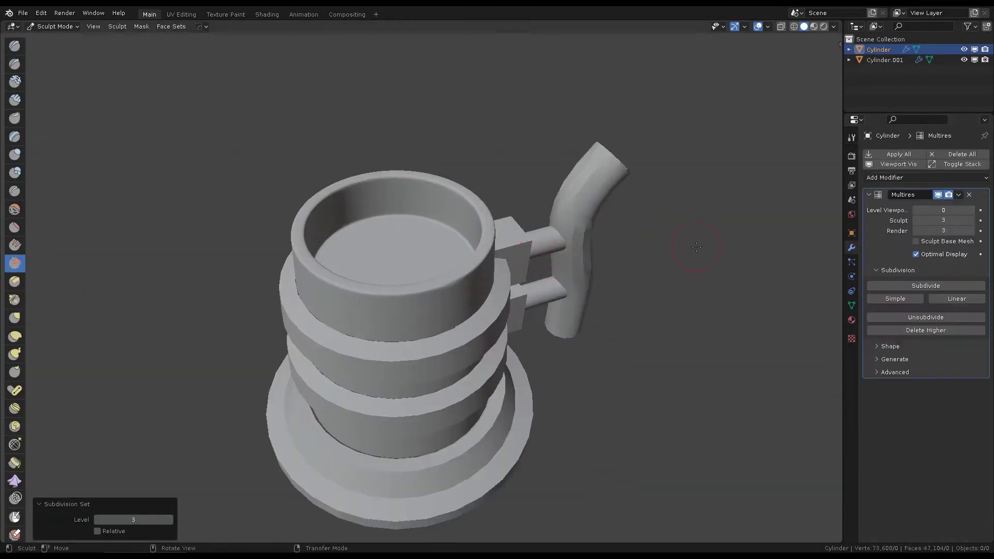
{"action": "left_click", "coordinate": [851, 247]}
{"action": "key", "text": "ctrl+3"}
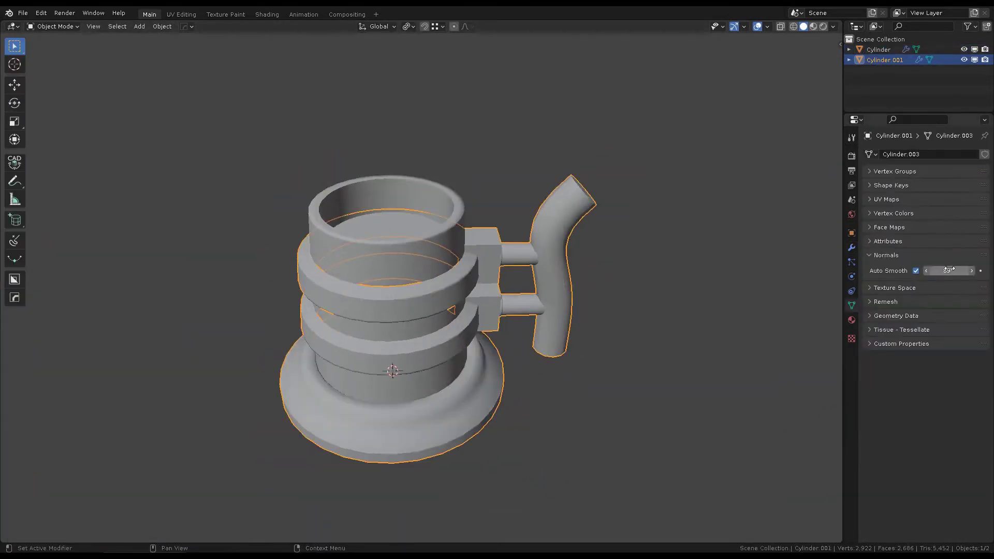
{"action": "left_click", "coordinate": [472, 306]}
Set the active brush to a 9 px radius and strength 1.
{"action": "scroll", "coordinate": [442, 229], "scroll_direction": "up", "scroll_amount": 4}
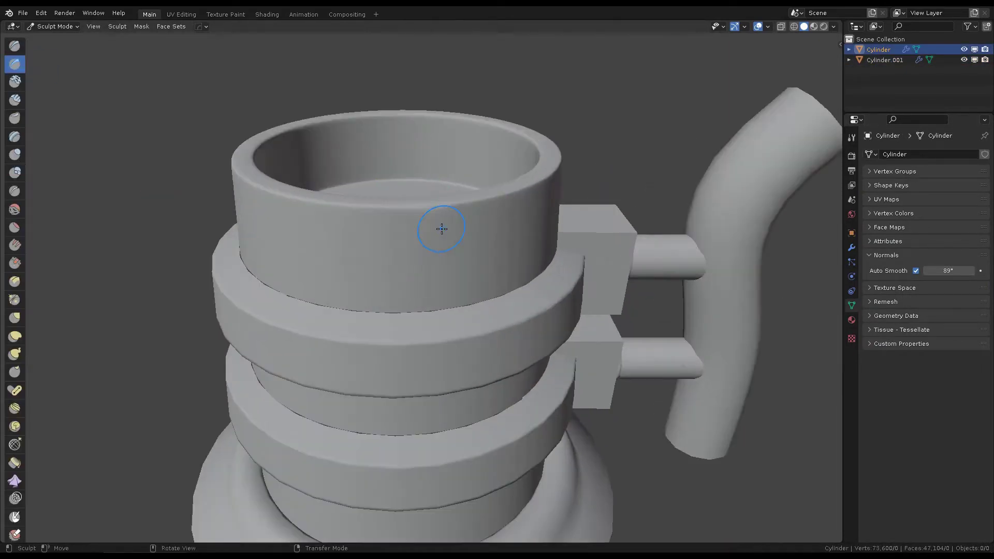
{"action": "left_click", "coordinate": [852, 137]}
{"action": "scroll", "coordinate": [921, 415], "scroll_direction": "down", "scroll_amount": 5}
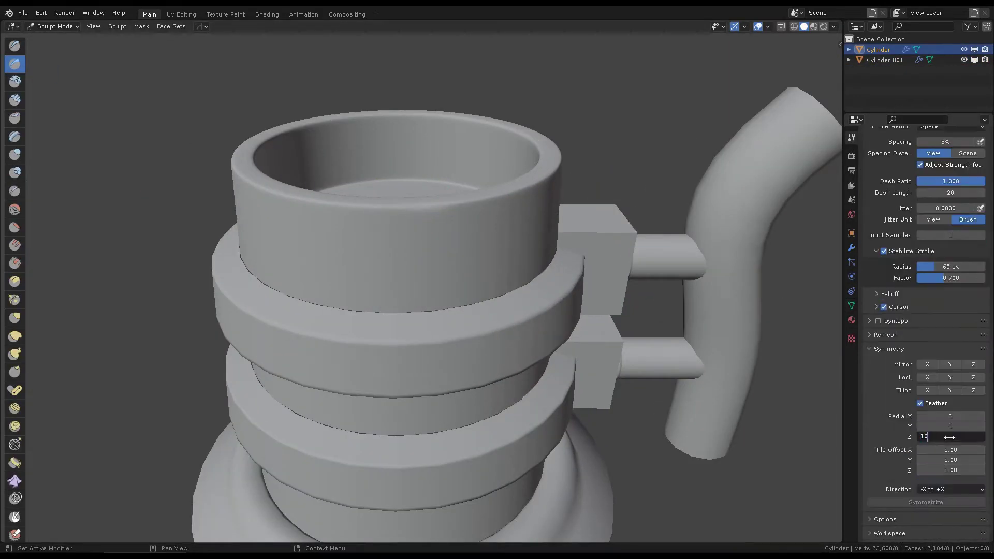
{"action": "left_click_drag", "start_coordinate": [400, 244], "coordinate": [454, 224]}
{"action": "scroll", "coordinate": [940, 370], "scroll_direction": "up", "scroll_amount": 5}
{"action": "key", "text": "shift+f"}
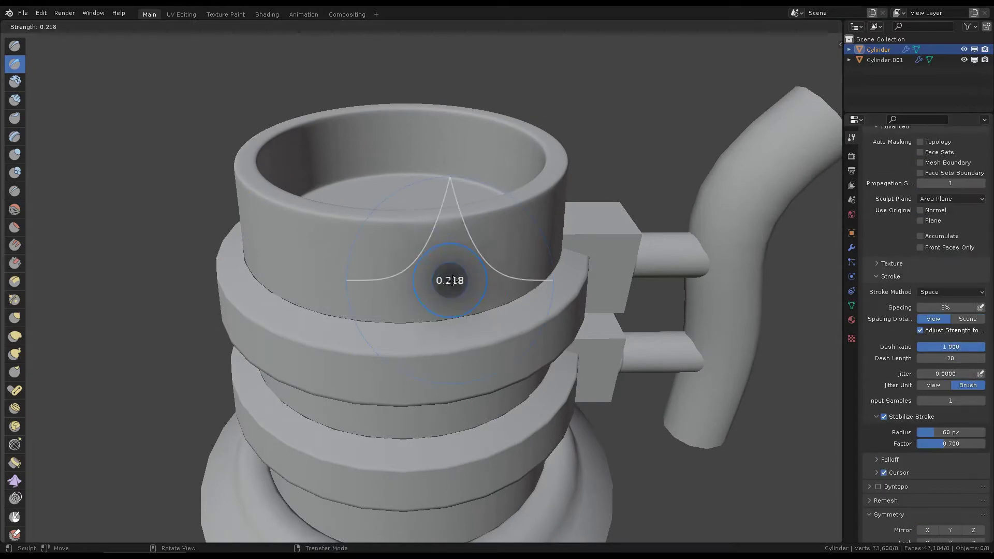
{"action": "middle_click_drag", "start_coordinate": [415, 217], "coordinate": [419, 244]}
{"action": "scroll", "coordinate": [417, 217], "scroll_direction": "up", "scroll_amount": 3}
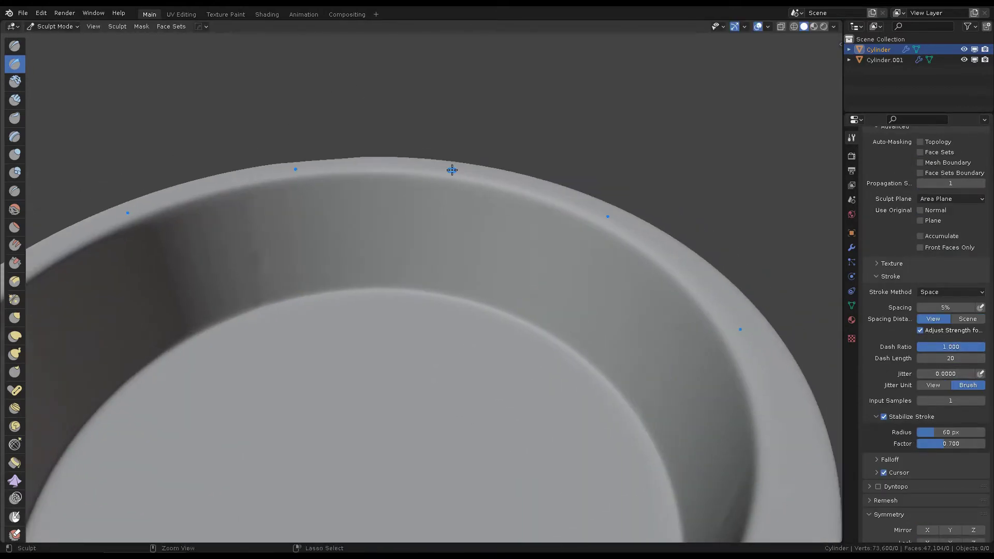
{"action": "scroll", "coordinate": [918, 378], "scroll_direction": "down", "scroll_amount": 4}
{"action": "scroll", "coordinate": [920, 382], "scroll_direction": "up", "scroll_amount": 3}
Change the brush stroke method to Line and view the whole mug.
{"action": "left_click", "coordinate": [951, 271]}
{"action": "left_click", "coordinate": [932, 316]}
{"action": "left_click_drag", "start_coordinate": [435, 299], "coordinate": [434, 203]}
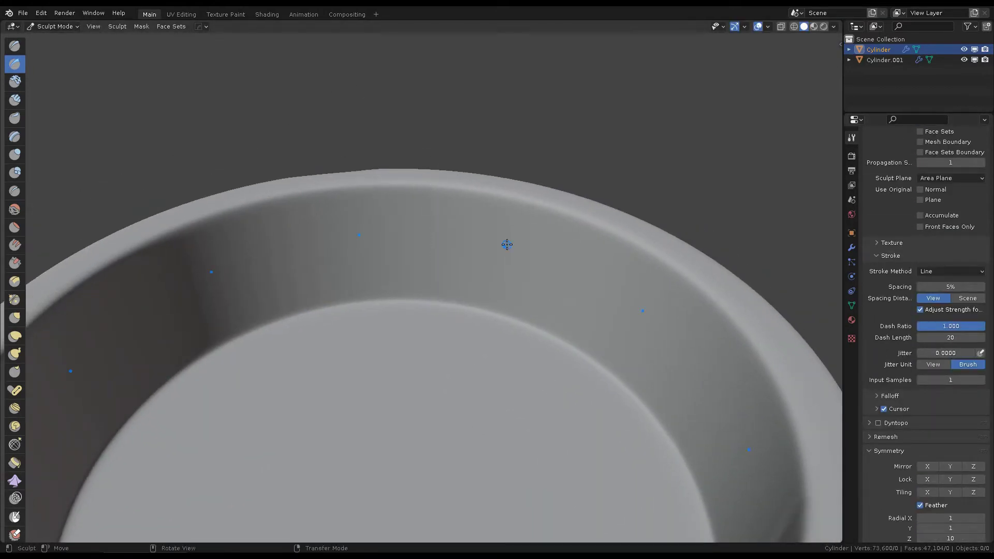
{"action": "scroll", "coordinate": [440, 286], "scroll_direction": "down", "scroll_amount": 5}
{"action": "mouse_move", "coordinate": [440, 286]}
{"action": "middle_mouse_down"}
{"action": "mouse_move", "coordinate": [399, 278]}
{"action": "mouse_move", "coordinate": [497, 222]}
{"action": "mouse_move", "coordinate": [425, 149]}
{"action": "middle_mouse_up"}
{"action": "mouse_move", "coordinate": [564, 185]}
{"action": "middle_mouse_down"}
{"action": "mouse_move", "coordinate": [470, 214]}
{"action": "mouse_move", "coordinate": [461, 240]}
{"action": "mouse_move", "coordinate": [724, 269]}
{"action": "middle_mouse_up"}
Enable Accumulate and Front Faces Only on the brush.
{"action": "scroll", "coordinate": [460, 240], "scroll_direction": "up", "scroll_amount": 2}
{"action": "scroll", "coordinate": [937, 349], "scroll_direction": "down", "scroll_amount": 1}
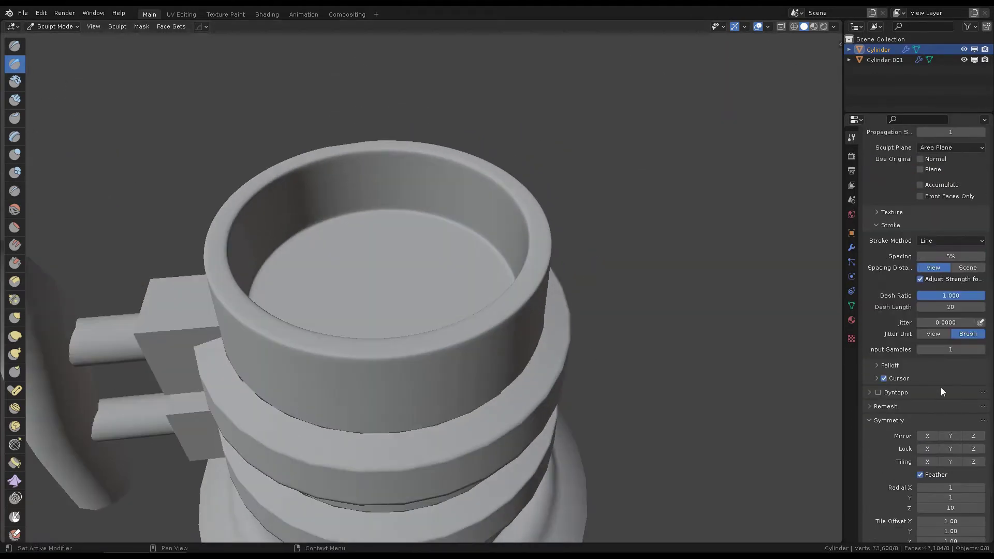
{"action": "scroll", "coordinate": [941, 387], "scroll_direction": "up", "scroll_amount": 6}
{"action": "scroll", "coordinate": [948, 321], "scroll_direction": "up", "scroll_amount": 1}
{"action": "left_click", "coordinate": [920, 350]}
{"action": "left_click", "coordinate": [920, 362]}
{"action": "scroll", "coordinate": [514, 270], "scroll_direction": "up", "scroll_amount": 6}
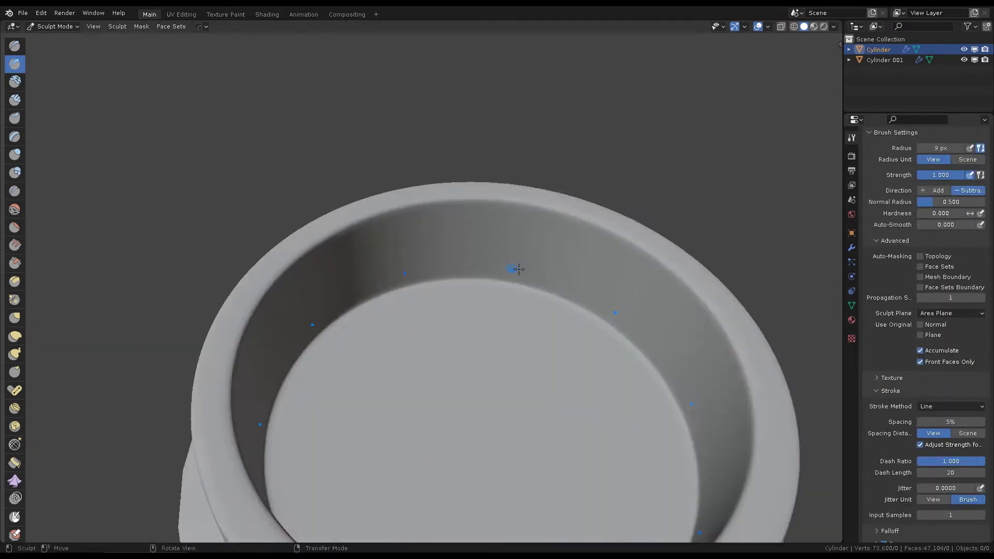
Draw a straight test groove at the rim and check it from another angle.
{"action": "left_click_drag", "start_coordinate": [444, 290], "coordinate": [451, 195]}
{"action": "middle_click_drag", "start_coordinate": [533, 210], "coordinate": [464, 259]}
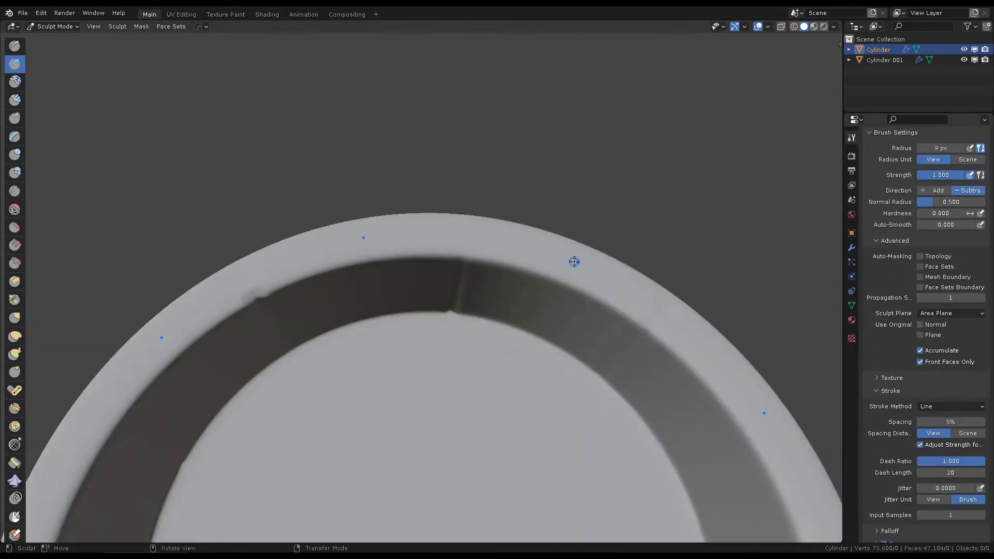
{"action": "scroll", "coordinate": [574, 261], "scroll_direction": "down", "scroll_amount": 2}
{"action": "scroll", "coordinate": [557, 210], "scroll_direction": "down", "scroll_amount": 4}
{"action": "scroll", "coordinate": [492, 223], "scroll_direction": "down", "scroll_amount": 2}
Carve the first vertical grooves down the mug body from top to bottom.
{"action": "scroll", "coordinate": [459, 238], "scroll_direction": "down", "scroll_amount": 2}
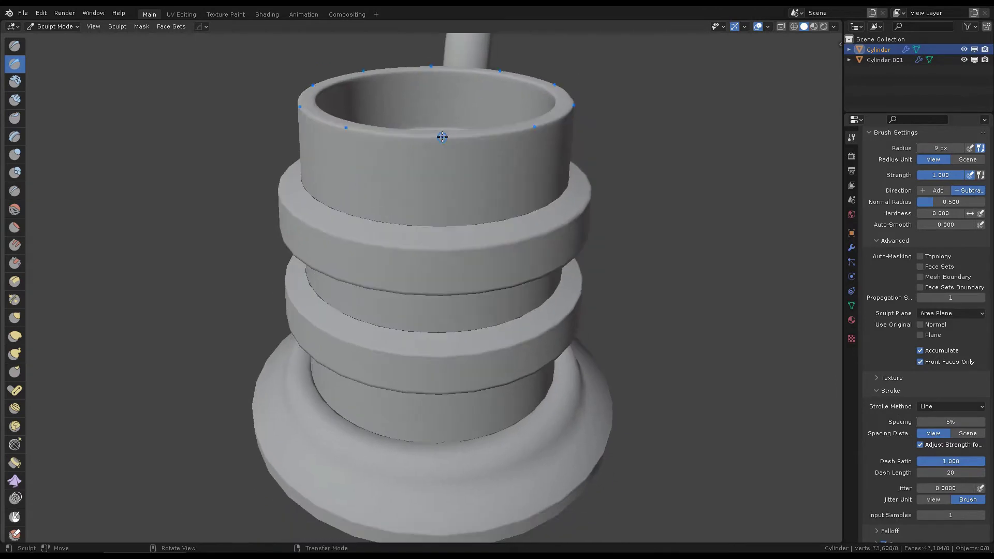
{"action": "left_click_drag", "start_coordinate": [445, 444], "coordinate": [445, 444]}
{"action": "middle_click_drag", "start_coordinate": [445, 444], "coordinate": [443, 310]}
{"action": "left_click_drag", "start_coordinate": [440, 120], "coordinate": [445, 355]}
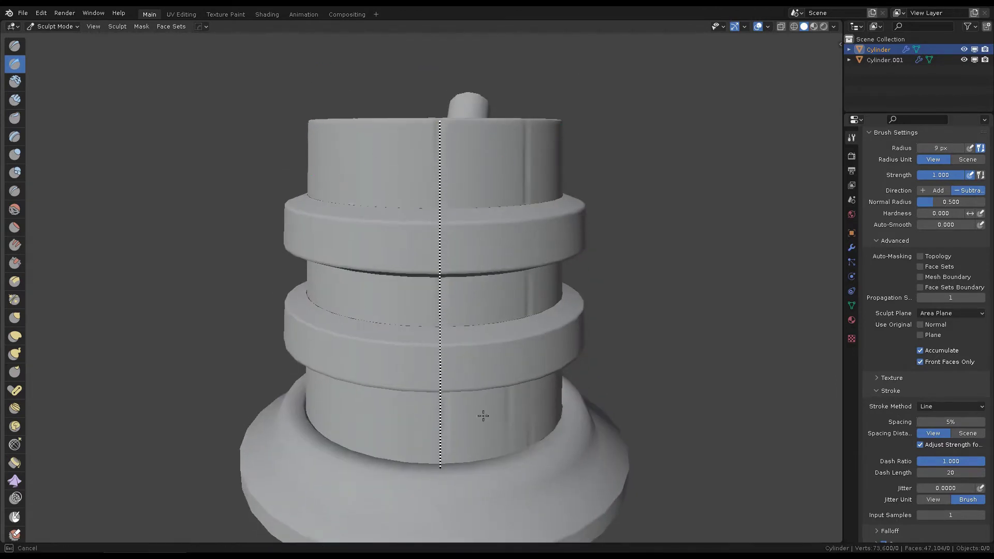
{"action": "left_click_drag", "start_coordinate": [438, 433], "coordinate": [439, 433]}
{"action": "middle_click_drag", "start_coordinate": [439, 433], "coordinate": [476, 258]}
{"action": "scroll", "coordinate": [483, 241], "scroll_direction": "up", "scroll_amount": 3}
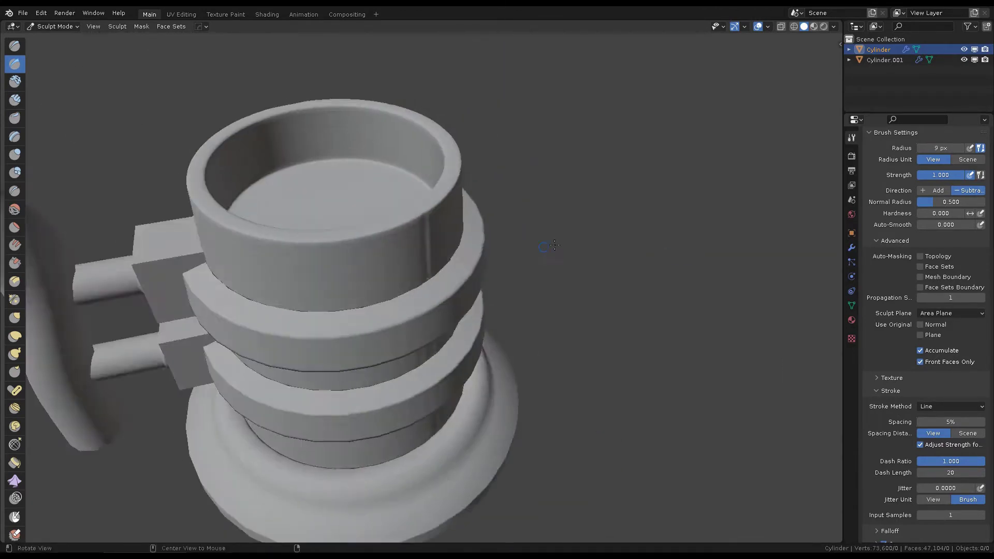
{"action": "scroll", "coordinate": [483, 241], "scroll_direction": "up", "scroll_amount": 3}
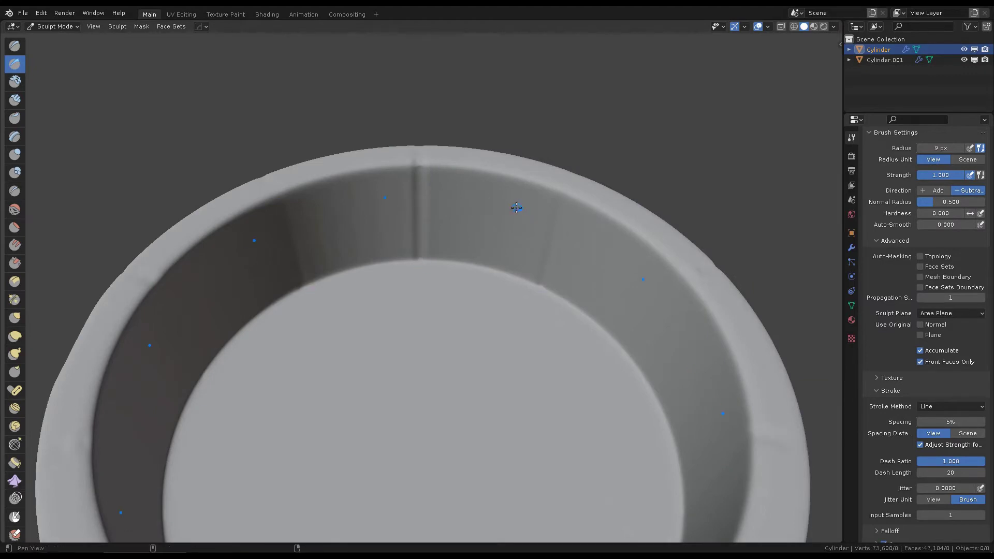
{"action": "scroll", "coordinate": [535, 172], "scroll_direction": "down", "scroll_amount": 4}
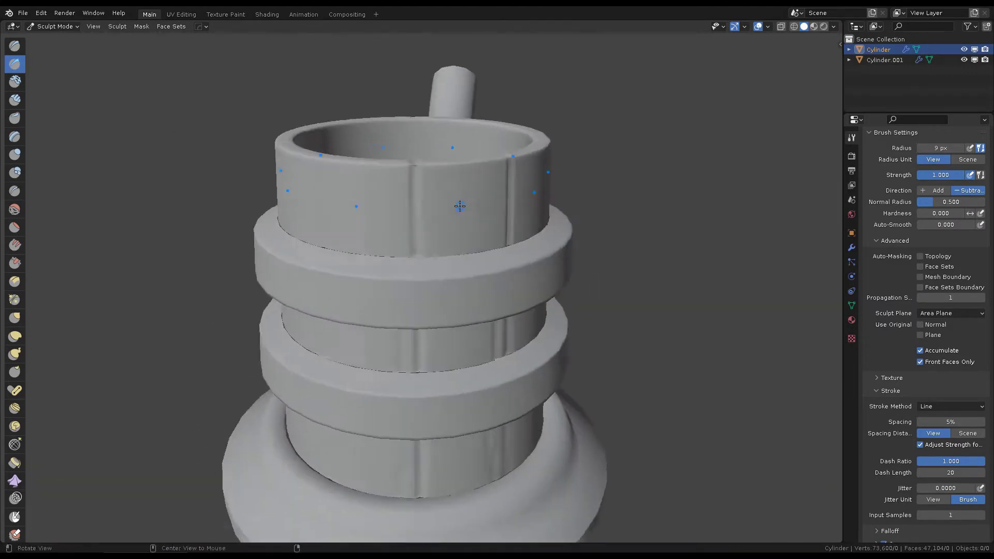
From a side view, carve more vertical groove lines down the front of the body.
{"action": "middle_click_drag", "start_coordinate": [481, 207], "coordinate": [466, 171]}
{"action": "scroll", "coordinate": [465, 170], "scroll_direction": "down", "scroll_amount": 2}
{"action": "left_click_drag", "start_coordinate": [438, 290], "coordinate": [432, 197]}
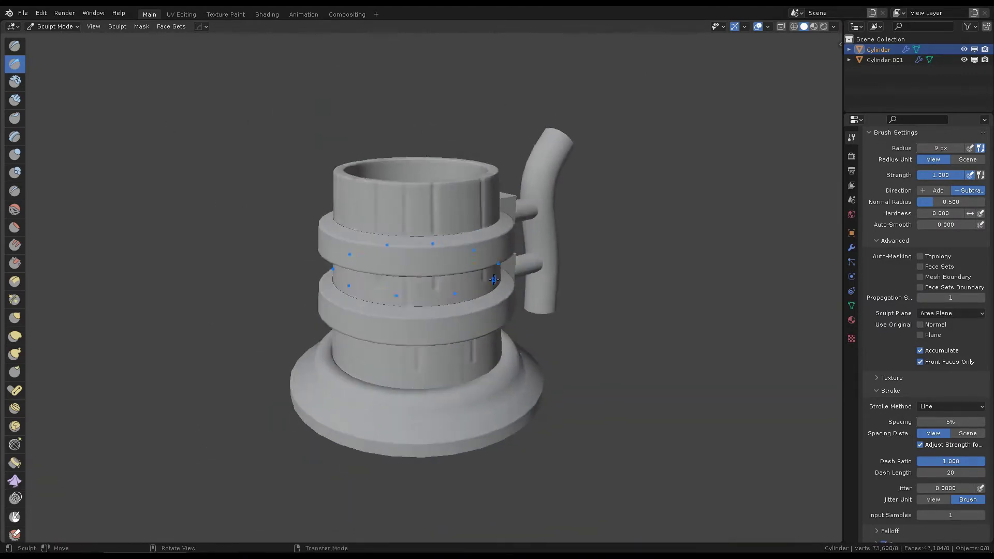
{"action": "scroll", "coordinate": [433, 197], "scroll_direction": "up", "scroll_amount": 2}
{"action": "mouse_move", "coordinate": [483, 276]}
{"action": "middle_mouse_down"}
{"action": "mouse_move", "coordinate": [491, 228]}
{"action": "mouse_move", "coordinate": [539, 259]}
{"action": "mouse_move", "coordinate": [552, 191]}
{"action": "mouse_move", "coordinate": [435, 115]}
{"action": "middle_mouse_up"}
{"action": "scroll", "coordinate": [921, 474], "scroll_direction": "down", "scroll_amount": 5}
{"action": "scroll", "coordinate": [937, 380], "scroll_direction": "down", "scroll_amount": 4}
{"action": "scroll", "coordinate": [924, 358], "scroll_direction": "up", "scroll_amount": 5}
{"action": "scroll", "coordinate": [910, 324], "scroll_direction": "up", "scroll_amount": 4}
{"action": "scroll", "coordinate": [515, 245], "scroll_direction": "up", "scroll_amount": 2}
{"action": "scroll", "coordinate": [516, 245], "scroll_direction": "up", "scroll_amount": 5}
{"action": "scroll", "coordinate": [515, 245], "scroll_direction": "down", "scroll_amount": 5}
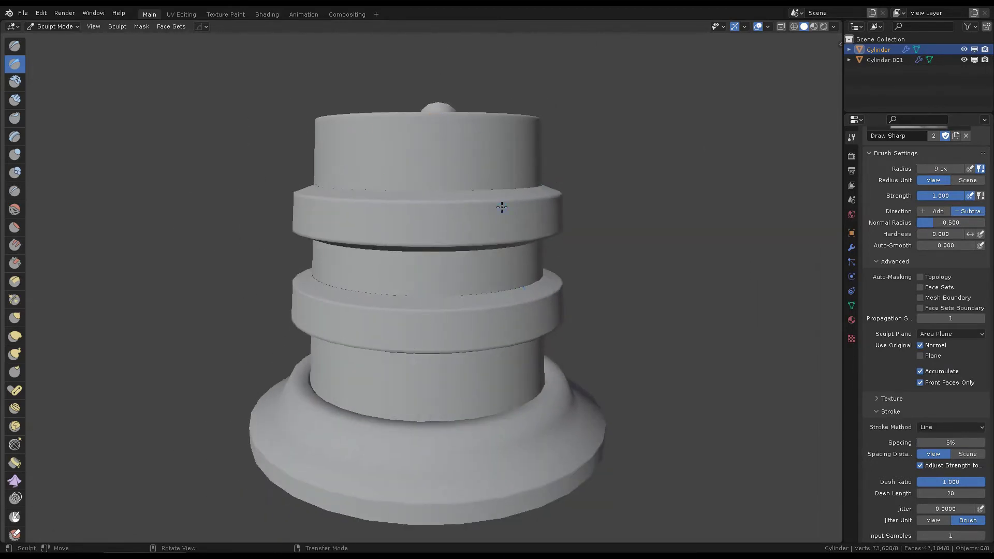
Hide all but the body's three bands with H and carve two vertical grooves into them.
{"action": "key", "text": "h"}
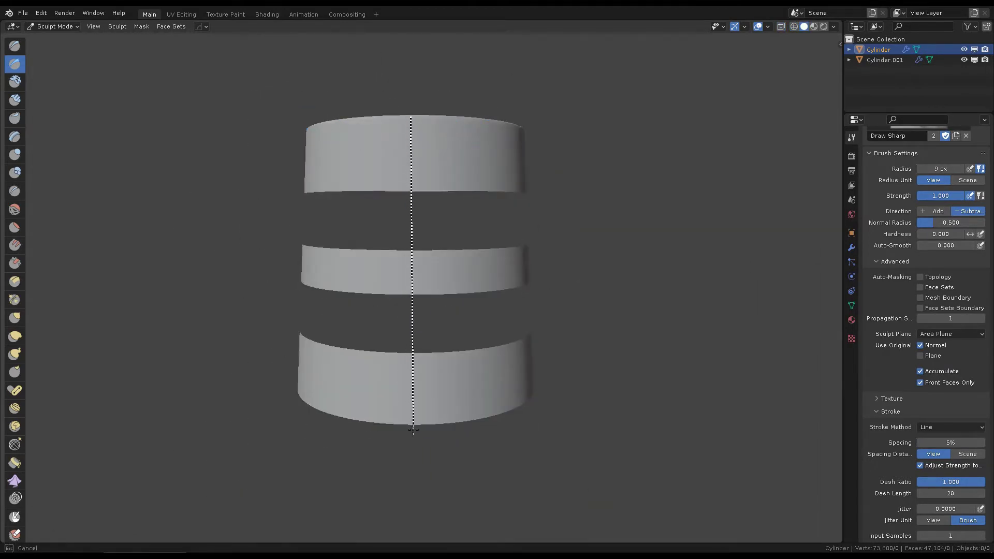
{"action": "left_click_drag", "start_coordinate": [413, 430], "coordinate": [413, 430]}
{"action": "scroll", "coordinate": [429, 115], "scroll_direction": "up", "scroll_amount": 2}
{"action": "left_click_drag", "start_coordinate": [410, 113], "coordinate": [409, 215]}
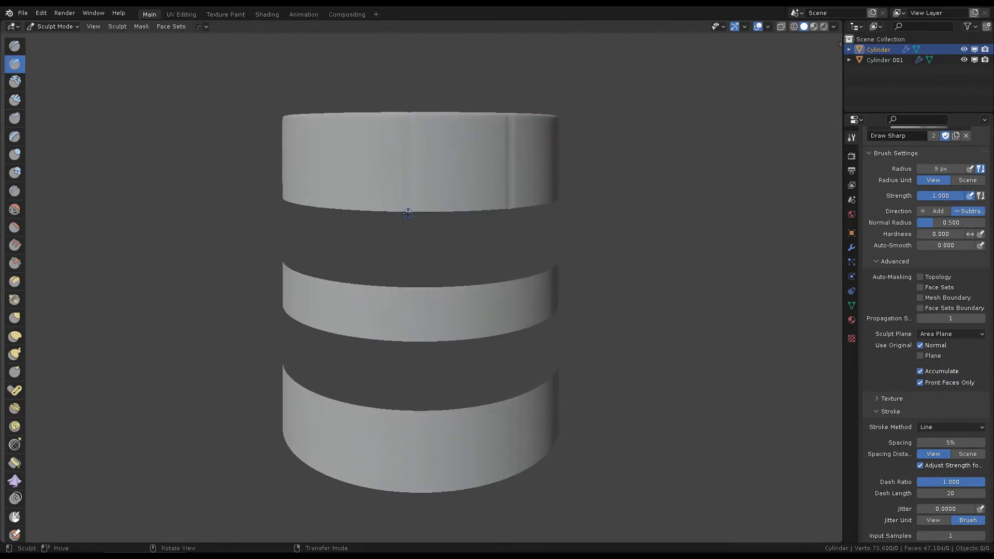
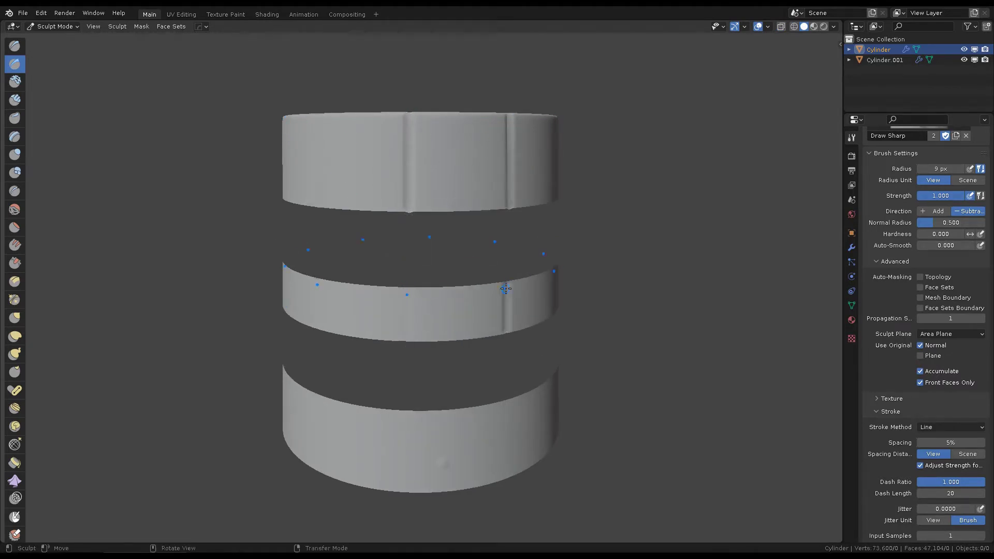
Orbit and zoom around the cylinder's rings and bring up the pivot point choices.
{"action": "middle_click_drag", "start_coordinate": [406, 296], "coordinate": [482, 215]}
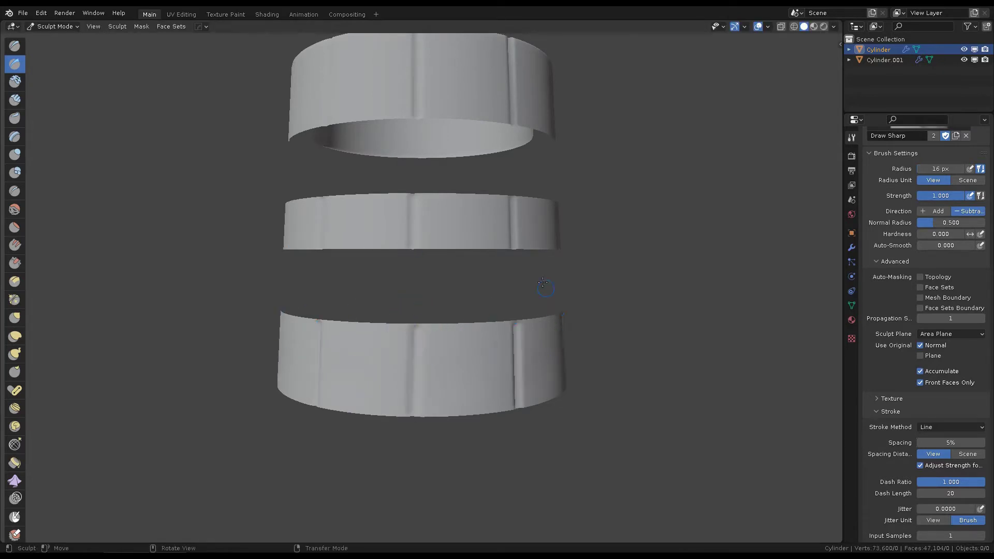
{"action": "middle_click_drag", "start_coordinate": [543, 282], "coordinate": [513, 316]}
{"action": "scroll", "coordinate": [511, 318], "scroll_direction": "up", "scroll_amount": 3}
{"action": "scroll", "coordinate": [381, 177], "scroll_direction": "up", "scroll_amount": 2}
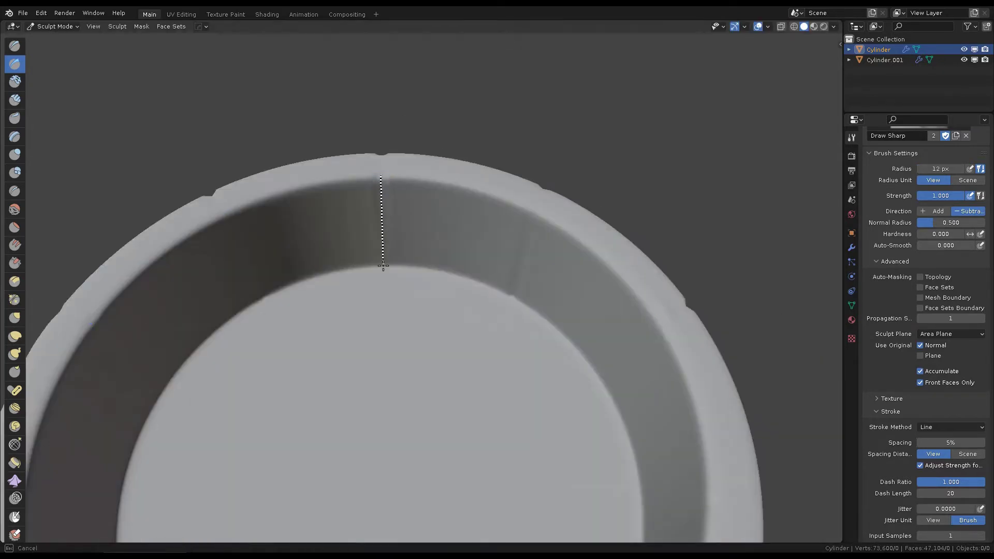
{"action": "scroll", "coordinate": [387, 214], "scroll_direction": "down", "scroll_amount": 5}
{"action": "scroll", "coordinate": [381, 210], "scroll_direction": "down", "scroll_amount": 2}
{"action": "mouse_move", "coordinate": [381, 210]}
{"action": "middle_mouse_down"}
{"action": "mouse_move", "coordinate": [515, 251]}
{"action": "mouse_move", "coordinate": [376, 194]}
{"action": "middle_mouse_up"}
{"action": "scroll", "coordinate": [560, 255], "scroll_direction": "up", "scroll_amount": 5}
{"action": "scroll", "coordinate": [561, 255], "scroll_direction": "down", "scroll_amount": 5}
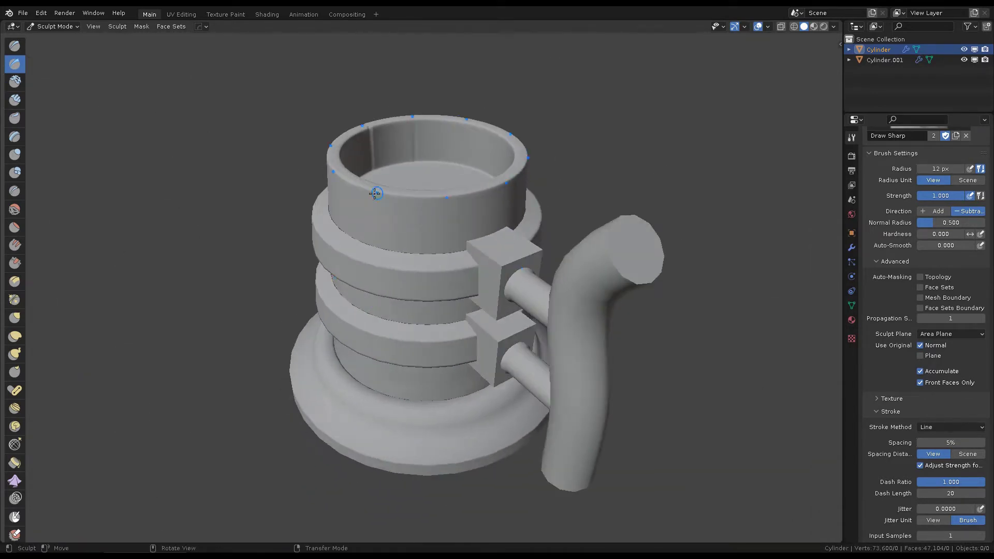
{"action": "scroll", "coordinate": [368, 208], "scroll_direction": "up", "scroll_amount": 1}
{"action": "key", "text": "period"}
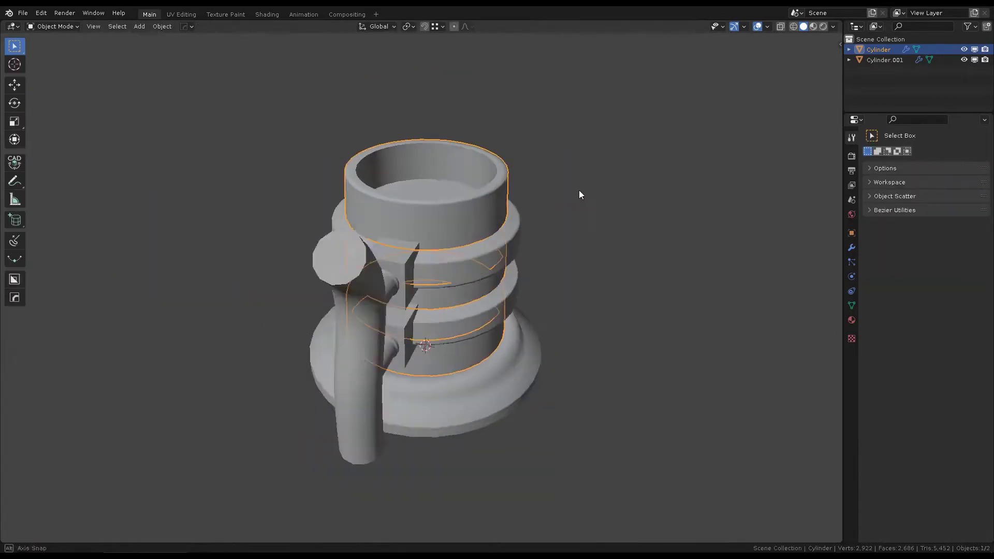
Set Radial Z symmetry to 14 and show the ring object's Multires modifier settings.
{"action": "middle_click_drag", "start_coordinate": [370, 229], "coordinate": [432, 170]}
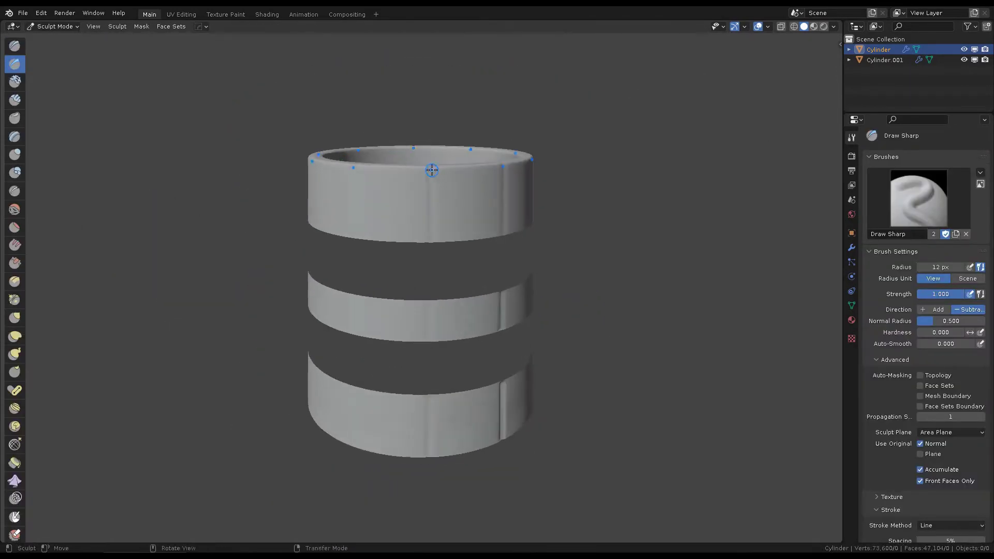
{"action": "middle_click_drag", "start_coordinate": [554, 263], "coordinate": [575, 262]}
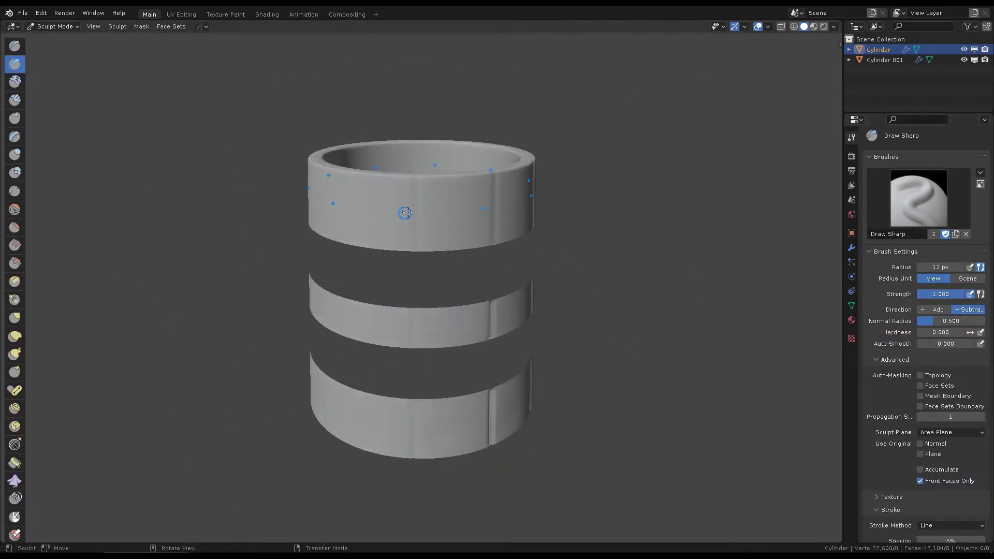
{"action": "middle_click_drag", "start_coordinate": [495, 325], "coordinate": [404, 164]}
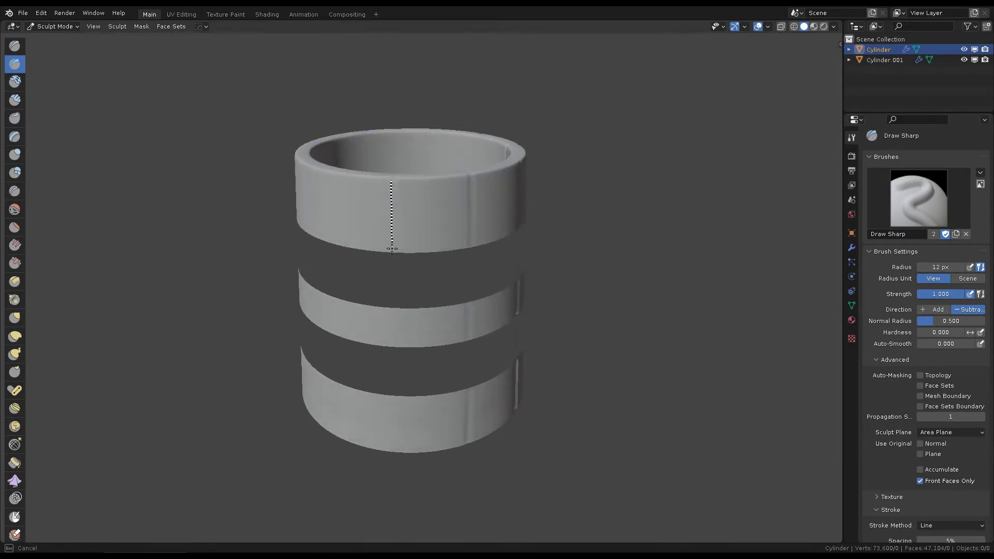
{"action": "mouse_move", "coordinate": [393, 204]}
{"action": "middle_mouse_down"}
{"action": "mouse_move", "coordinate": [602, 151]}
{"action": "mouse_move", "coordinate": [645, 190]}
{"action": "middle_mouse_up"}
{"action": "middle_click_drag", "start_coordinate": [433, 195], "coordinate": [488, 231]}
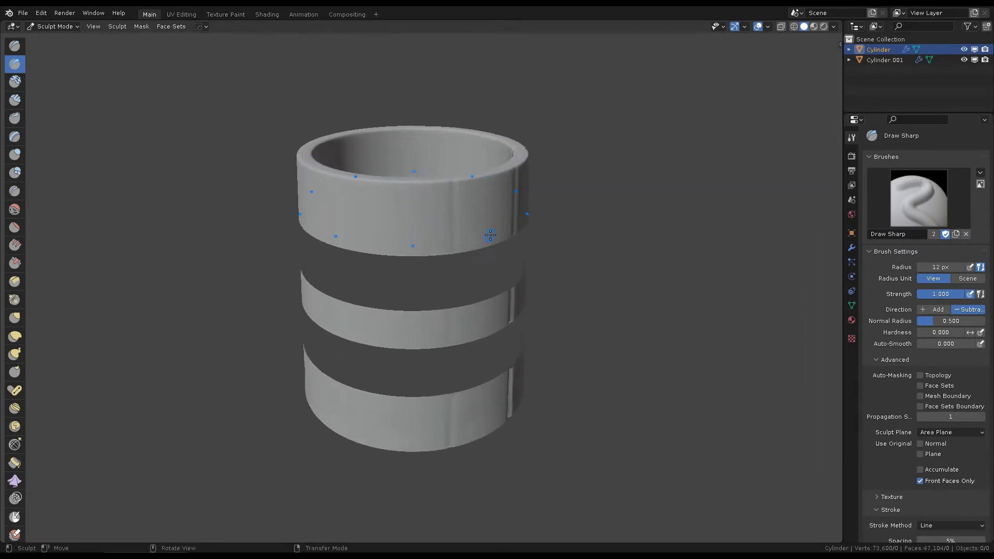
{"action": "scroll", "coordinate": [488, 231], "scroll_direction": "up", "scroll_amount": 1}
{"action": "scroll", "coordinate": [927, 414], "scroll_direction": "down", "scroll_amount": 2}
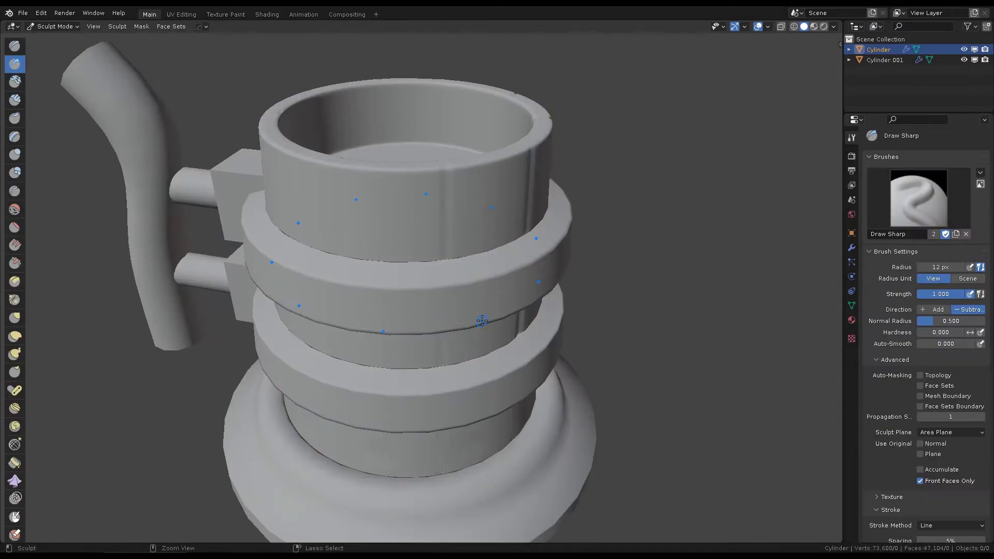
{"action": "scroll", "coordinate": [921, 470], "scroll_direction": "down", "scroll_amount": 8}
{"action": "scroll", "coordinate": [932, 463], "scroll_direction": "down", "scroll_amount": 8}
{"action": "left_click", "coordinate": [954, 461]}
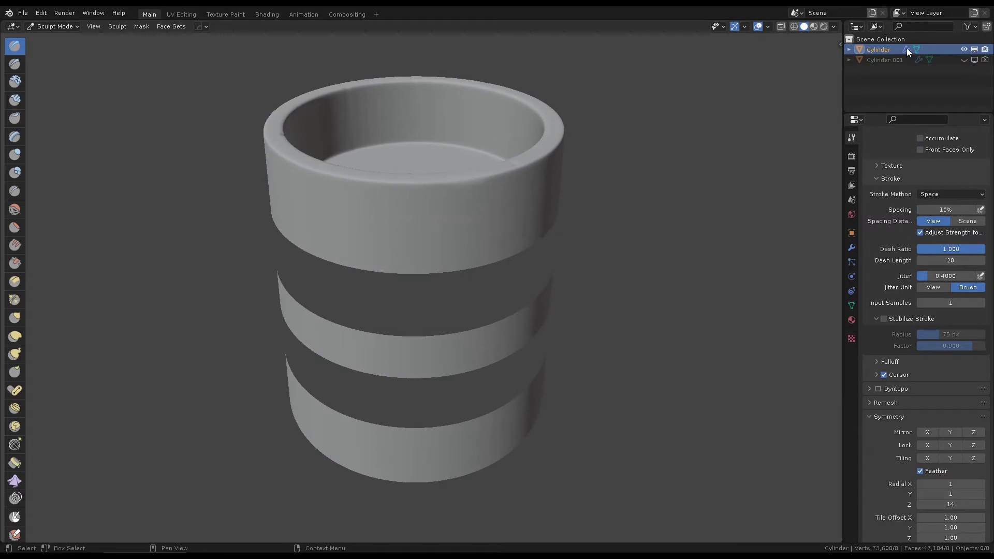
{"action": "left_click", "coordinate": [906, 49]}
{"action": "middle_click_drag", "start_coordinate": [488, 238], "coordinate": [409, 220]}
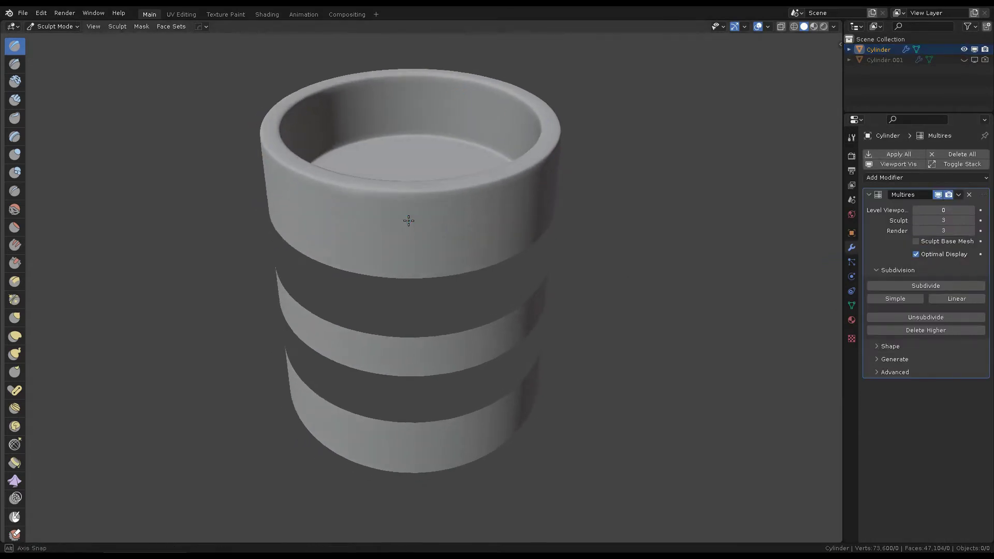
Restore the Draw brush settings with Line stroke and cut a straight notch down the top ring.
{"action": "left_click", "coordinate": [852, 137]}
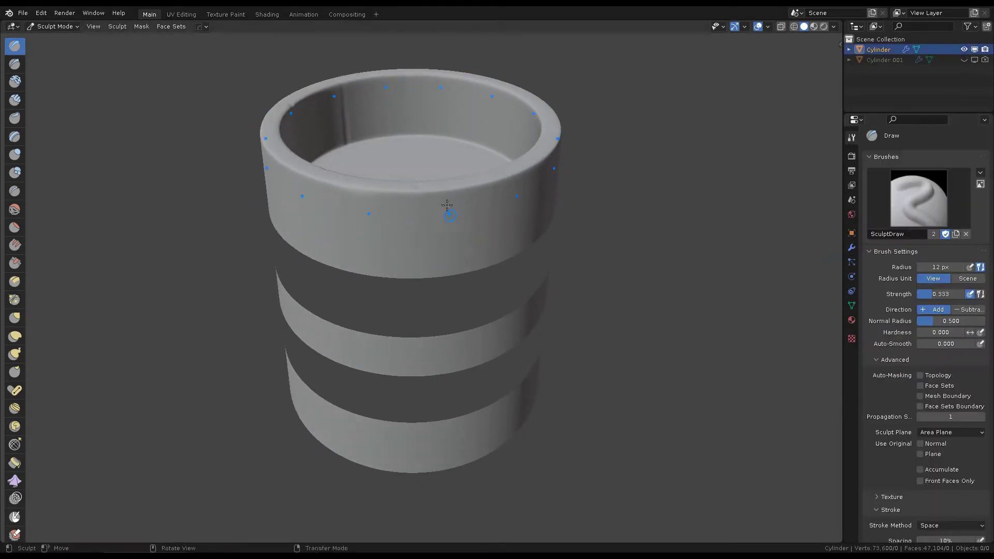
{"action": "middle_click_drag", "start_coordinate": [578, 275], "coordinate": [578, 243]}
{"action": "scroll", "coordinate": [936, 412], "scroll_direction": "down", "scroll_amount": 5}
{"action": "scroll", "coordinate": [946, 354], "scroll_direction": "down", "scroll_amount": 4}
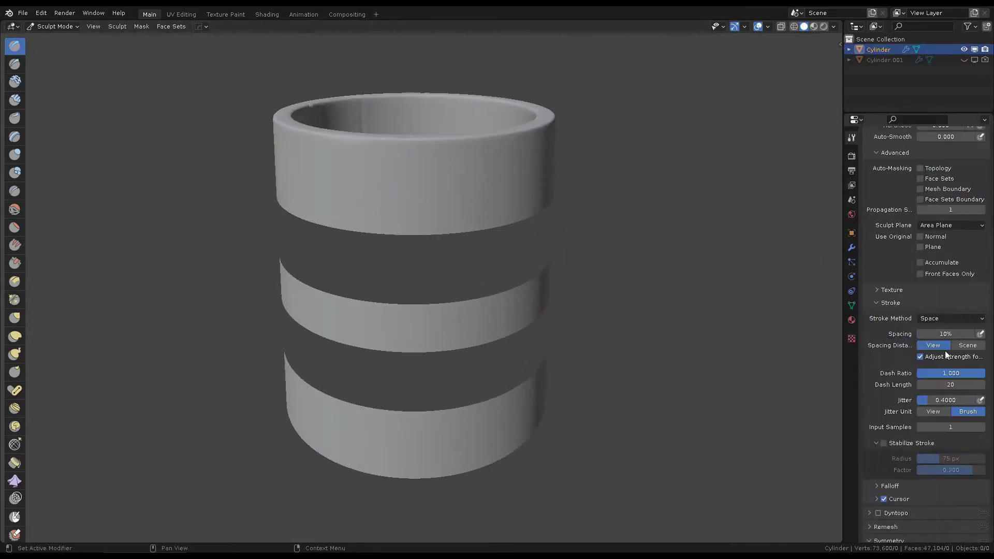
{"action": "scroll", "coordinate": [931, 459], "scroll_direction": "down", "scroll_amount": 8}
{"action": "middle_click_drag", "start_coordinate": [421, 129], "coordinate": [541, 258]}
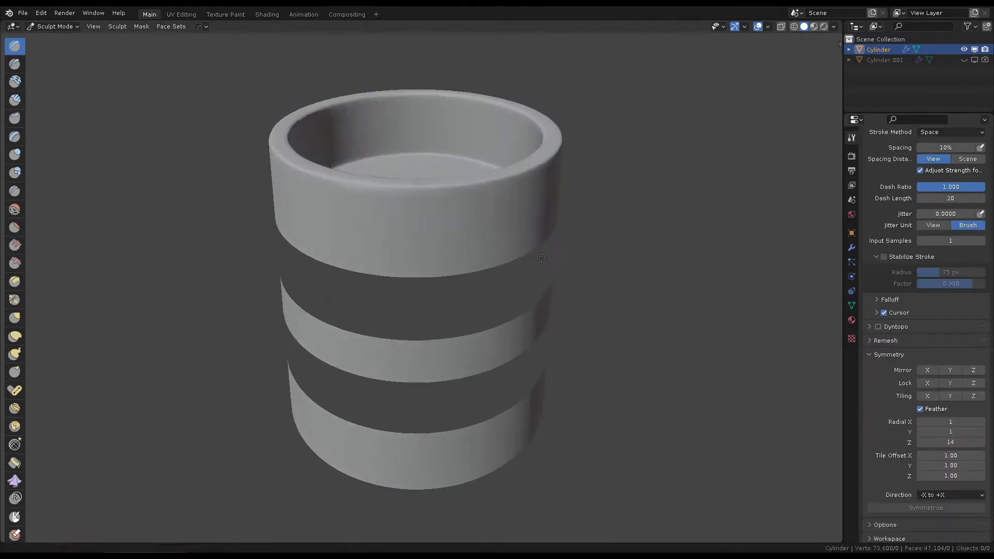
{"action": "scroll", "coordinate": [926, 327], "scroll_direction": "up", "scroll_amount": 4}
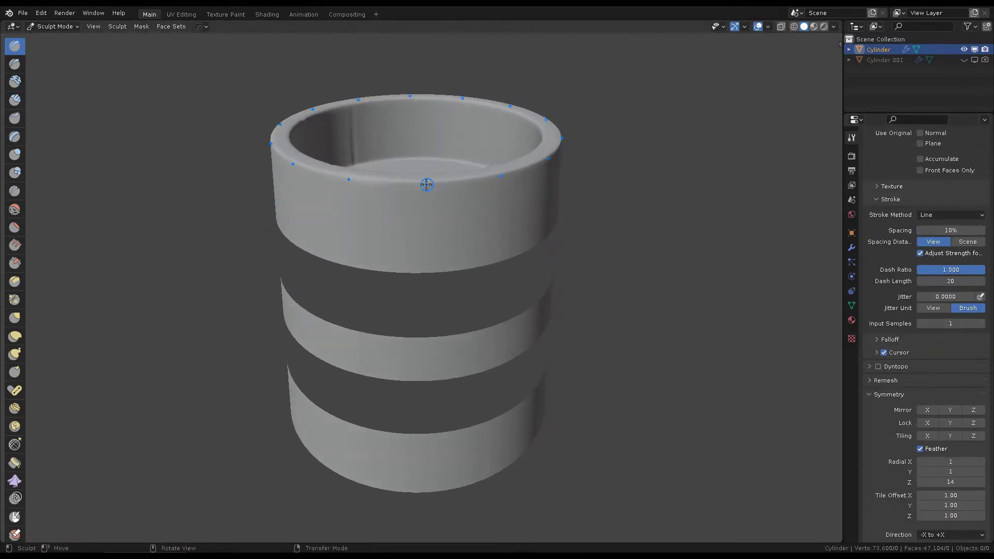
{"action": "left_click_drag", "start_coordinate": [423, 273], "coordinate": [422, 274]}
Shrink the brush radius while viewing the top ring's rim from above.
{"action": "middle_click_drag", "start_coordinate": [515, 208], "coordinate": [518, 290]}
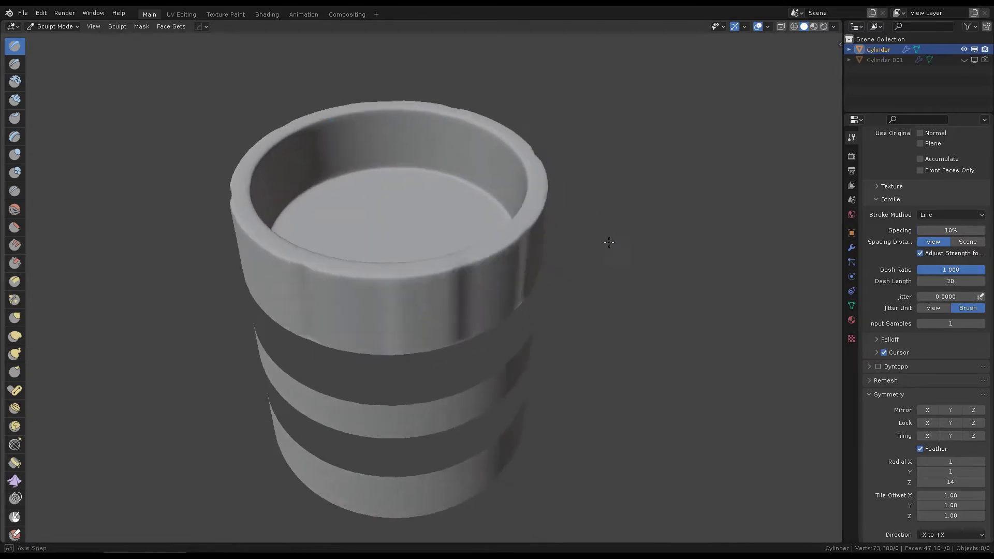
{"action": "scroll", "coordinate": [501, 224], "scroll_direction": "up", "scroll_amount": 4}
{"action": "scroll", "coordinate": [404, 135], "scroll_direction": "up", "scroll_amount": 2}
{"action": "middle_click_drag", "start_coordinate": [405, 135], "coordinate": [458, 164]}
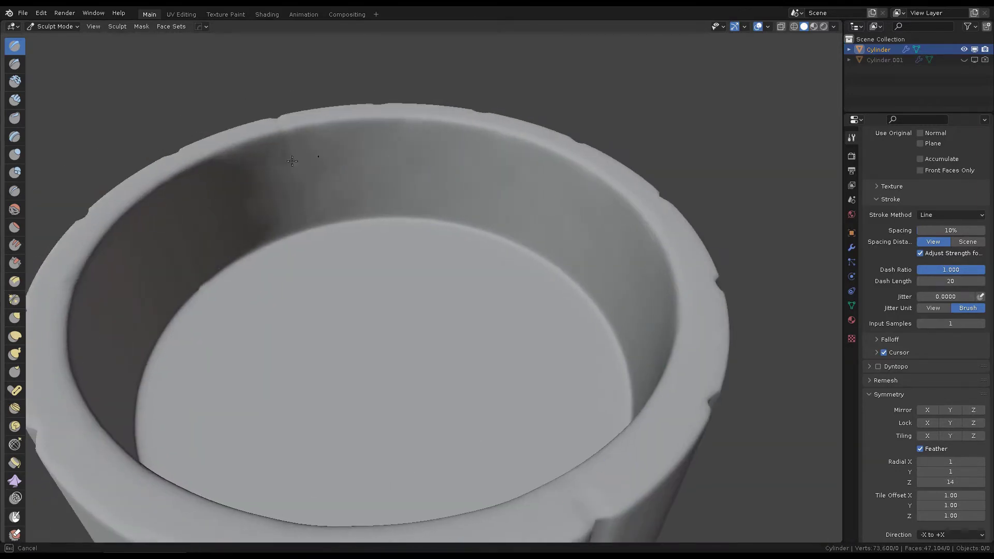
{"action": "scroll", "coordinate": [292, 161], "scroll_direction": "down", "scroll_amount": 3}
{"action": "mouse_move", "coordinate": [292, 161]}
{"action": "middle_mouse_down"}
{"action": "mouse_move", "coordinate": [486, 215]}
{"action": "mouse_move", "coordinate": [517, 200]}
{"action": "mouse_move", "coordinate": [456, 180]}
{"action": "middle_mouse_up"}
{"action": "scroll", "coordinate": [490, 201], "scroll_direction": "down", "scroll_amount": 2}
{"action": "scroll", "coordinate": [490, 201], "scroll_direction": "up", "scroll_amount": 4}
{"action": "left_click", "coordinate": [459, 173]}
{"action": "scroll", "coordinate": [425, 175], "scroll_direction": "down", "scroll_amount": 3}
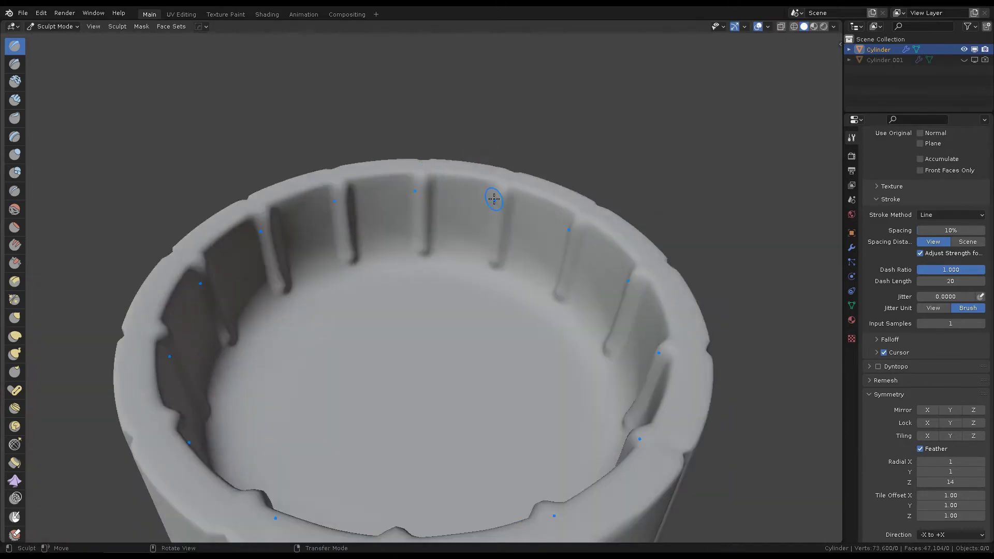
Cut radial grooves into the top ring's inner wall.
{"action": "left_click_drag", "start_coordinate": [421, 240], "coordinate": [421, 240]}
{"action": "scroll", "coordinate": [421, 240], "scroll_direction": "down", "scroll_amount": 3}
{"action": "mouse_move", "coordinate": [421, 240]}
{"action": "middle_mouse_down"}
{"action": "mouse_move", "coordinate": [518, 207]}
{"action": "mouse_move", "coordinate": [480, 240]}
{"action": "middle_mouse_up"}
{"action": "scroll", "coordinate": [507, 196], "scroll_direction": "up", "scroll_amount": 4}
{"action": "scroll", "coordinate": [458, 192], "scroll_direction": "down", "scroll_amount": 3}
{"action": "scroll", "coordinate": [501, 182], "scroll_direction": "down", "scroll_amount": 3}
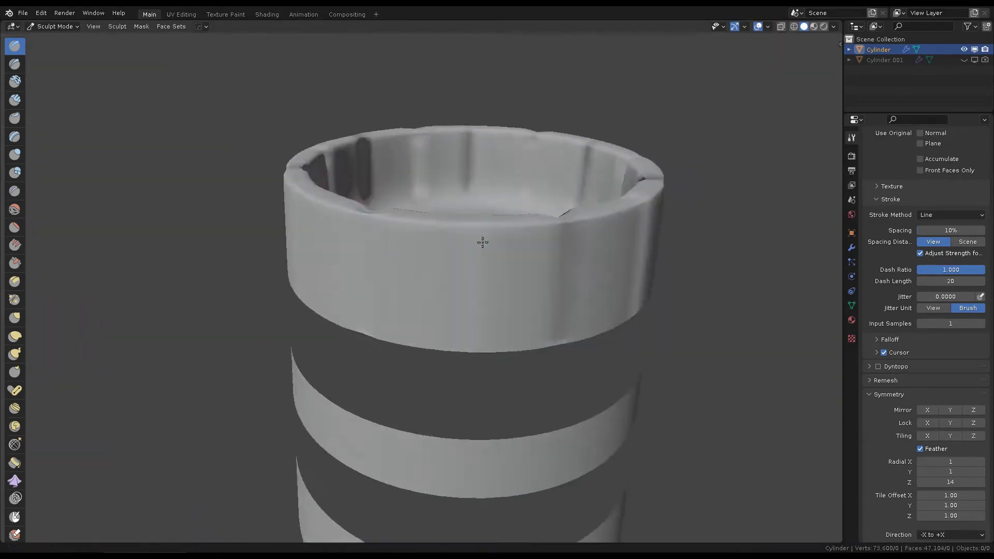
{"action": "scroll", "coordinate": [479, 240], "scroll_direction": "up", "scroll_amount": 2}
{"action": "scroll", "coordinate": [419, 235], "scroll_direction": "down", "scroll_amount": 1}
{"action": "scroll", "coordinate": [432, 219], "scroll_direction": "up", "scroll_amount": 2}
{"action": "scroll", "coordinate": [432, 219], "scroll_direction": "up", "scroll_amount": 2}
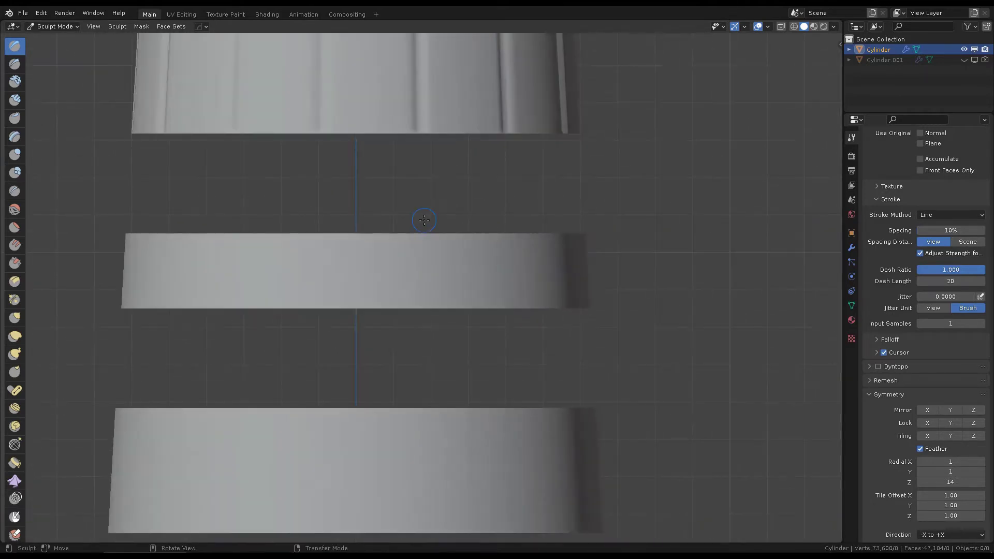
{"action": "middle_click_drag", "start_coordinate": [432, 220], "coordinate": [408, 231]}
Cut matching vertical grooves around the middle and bottom rings.
{"action": "left_click_drag", "start_coordinate": [405, 313], "coordinate": [405, 313]}
{"action": "middle_click_drag", "start_coordinate": [406, 313], "coordinate": [463, 260]}
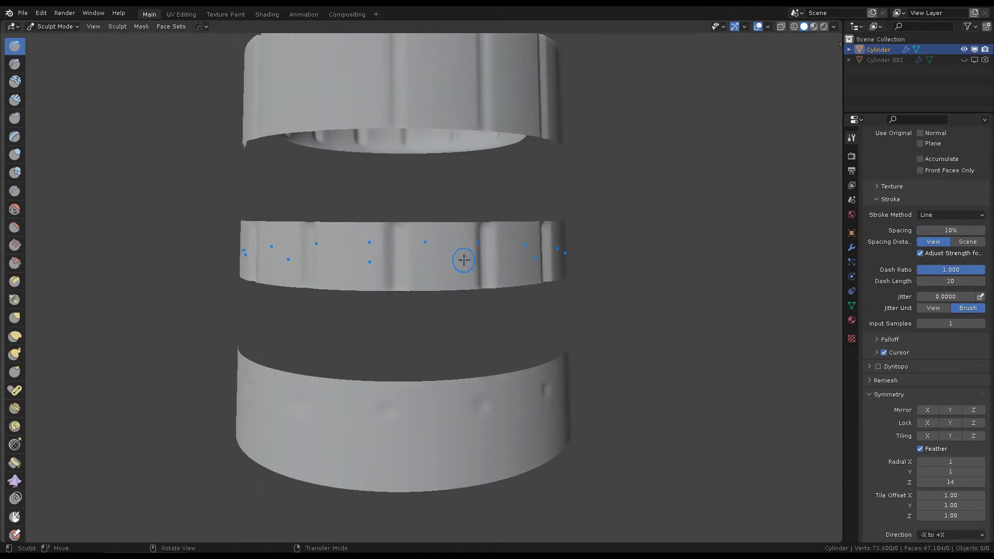
{"action": "left_click_drag", "start_coordinate": [399, 295], "coordinate": [399, 295]}
{"action": "scroll", "coordinate": [455, 215], "scroll_direction": "down", "scroll_amount": 1}
{"action": "middle_click_drag", "start_coordinate": [455, 216], "coordinate": [461, 210]}
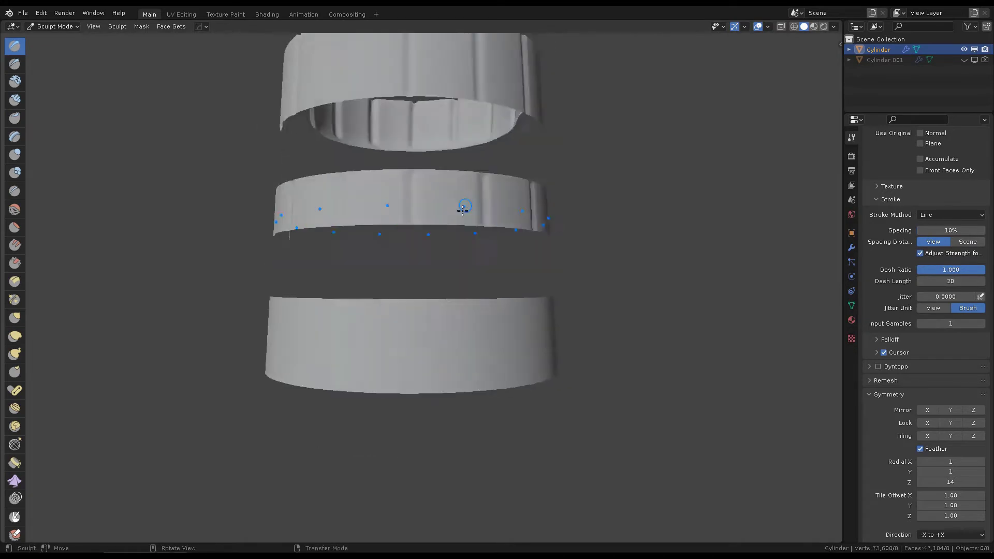
{"action": "scroll", "coordinate": [400, 284], "scroll_direction": "up", "scroll_amount": 3}
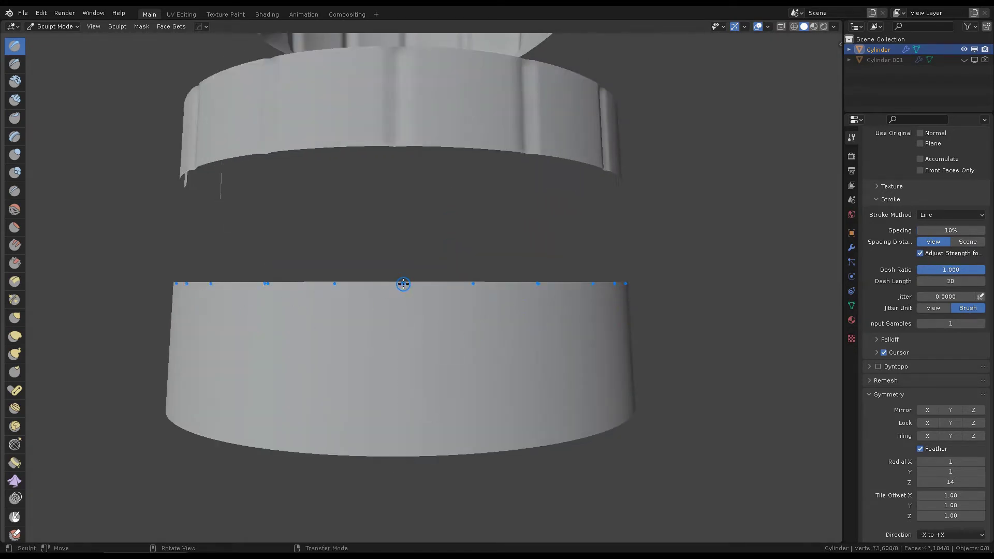
{"action": "left_click_drag", "start_coordinate": [400, 463], "coordinate": [399, 462]}
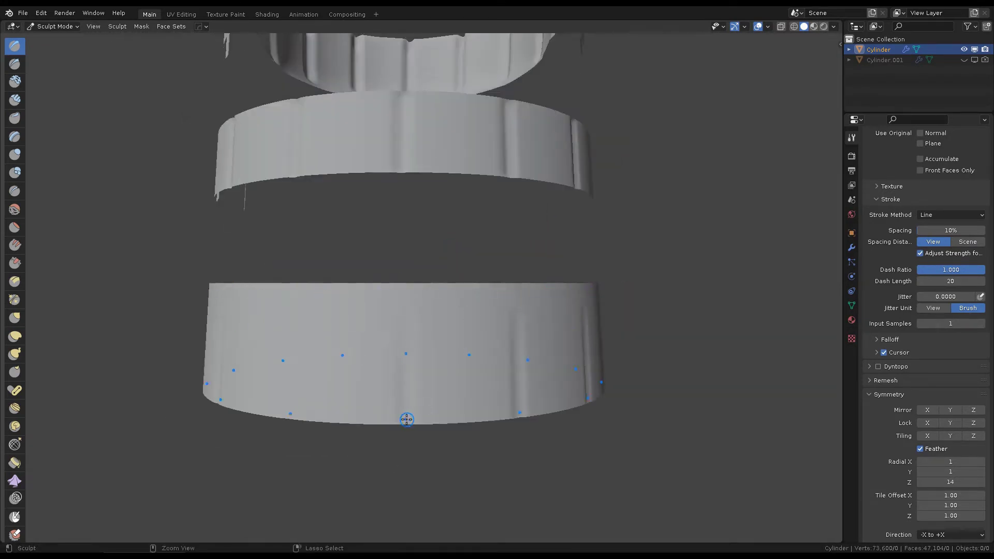
{"action": "middle_click_drag", "start_coordinate": [406, 477], "coordinate": [466, 218]}
{"action": "scroll", "coordinate": [466, 217], "scroll_direction": "down", "scroll_amount": 3}
Unhide Cylinder.001 and set the brush to Space stroke with 0.436 strength.
{"action": "left_click", "coordinate": [964, 59]}
{"action": "middle_click_drag", "start_coordinate": [605, 216], "coordinate": [570, 310]}
{"action": "scroll", "coordinate": [570, 310], "scroll_direction": "up", "scroll_amount": 3}
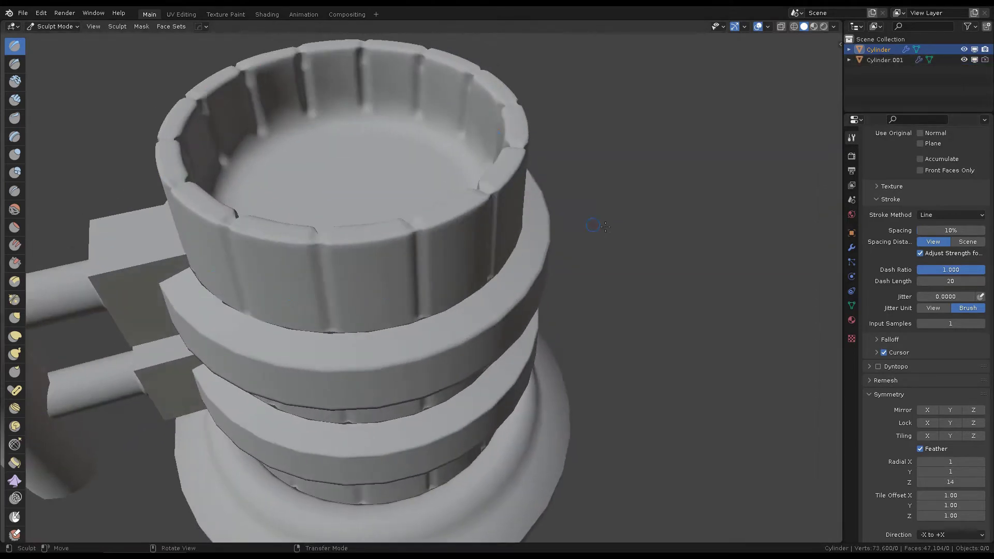
{"action": "scroll", "coordinate": [939, 384], "scroll_direction": "up", "scroll_amount": 8}
{"action": "left_click", "coordinate": [939, 384]}
{"action": "scroll", "coordinate": [438, 258], "scroll_direction": "up", "scroll_amount": 3}
{"action": "middle_click_drag", "start_coordinate": [439, 258], "coordinate": [462, 248]}
{"action": "scroll", "coordinate": [426, 233], "scroll_direction": "up", "scroll_amount": 2}
{"action": "left_click", "coordinate": [432, 228]}
Try the smoothing brush, then switch back to the drawing brush near a rim groove.
{"action": "scroll", "coordinate": [528, 296], "scroll_direction": "up", "scroll_amount": 4}
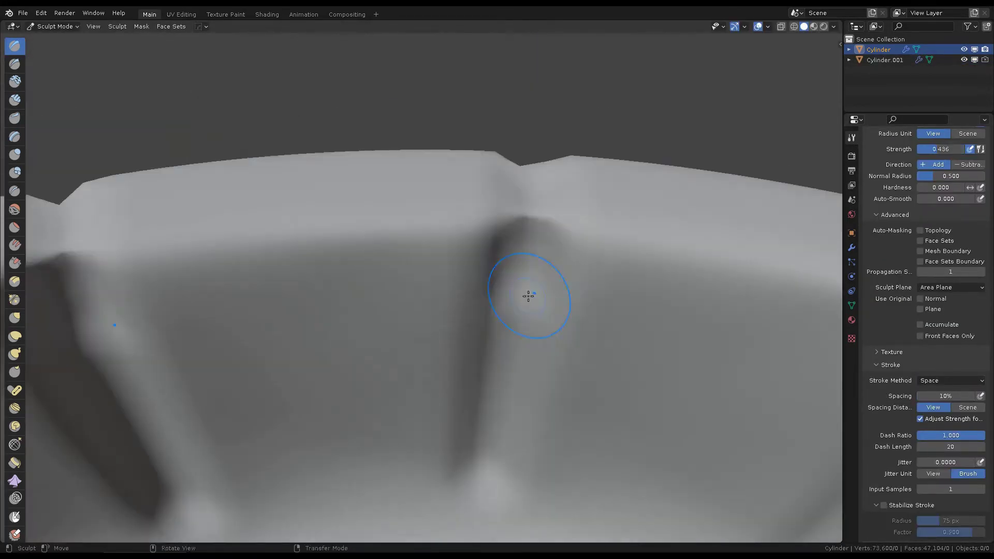
{"action": "key", "text": "shift+s"}
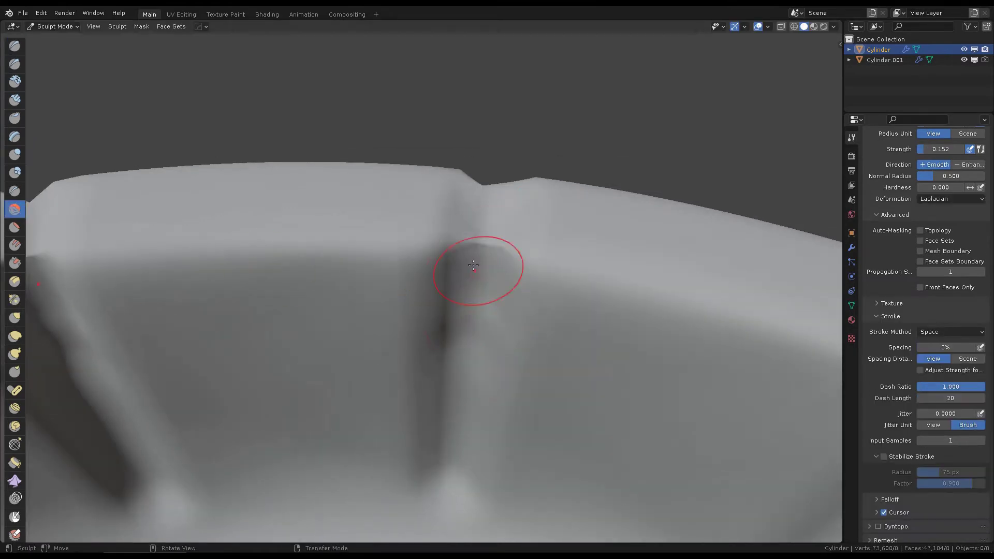
{"action": "mouse_move", "coordinate": [466, 261]}
{"action": "middle_mouse_down"}
{"action": "mouse_move", "coordinate": [343, 273]}
{"action": "mouse_move", "coordinate": [489, 286]}
{"action": "mouse_move", "coordinate": [444, 257]}
{"action": "middle_mouse_up"}
{"action": "key", "text": "x"}
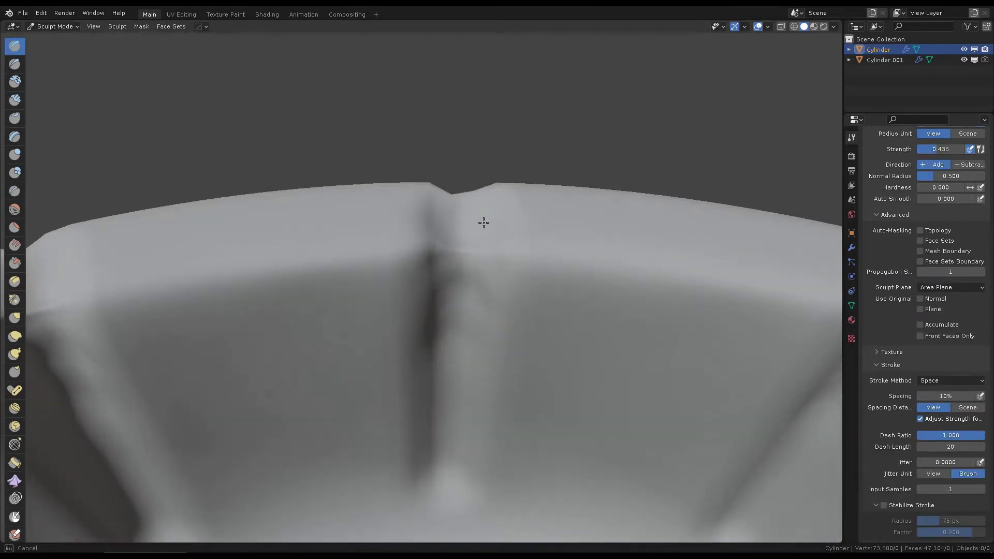
{"action": "scroll", "coordinate": [484, 223], "scroll_direction": "down", "scroll_amount": 5}
{"action": "middle_click_drag", "start_coordinate": [484, 222], "coordinate": [444, 251]}
{"action": "scroll", "coordinate": [532, 233], "scroll_direction": "up", "scroll_amount": 3}
{"action": "scroll", "coordinate": [315, 347], "scroll_direction": "up", "scroll_amount": 2}
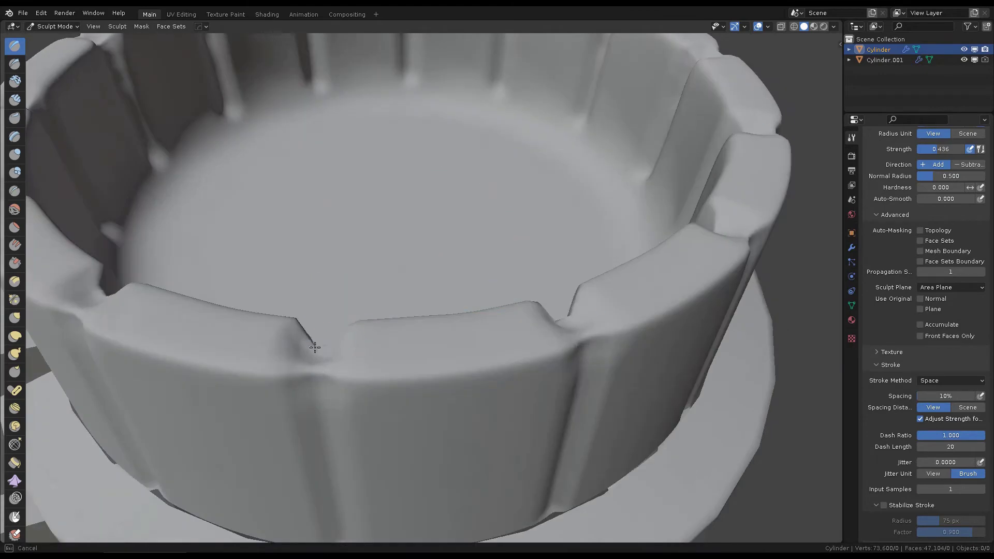
Inspect the rim notches from a low side view and a higher overhead angle.
{"action": "scroll", "coordinate": [317, 363], "scroll_direction": "down", "scroll_amount": 5}
{"action": "scroll", "coordinate": [487, 314], "scroll_direction": "up", "scroll_amount": 5}
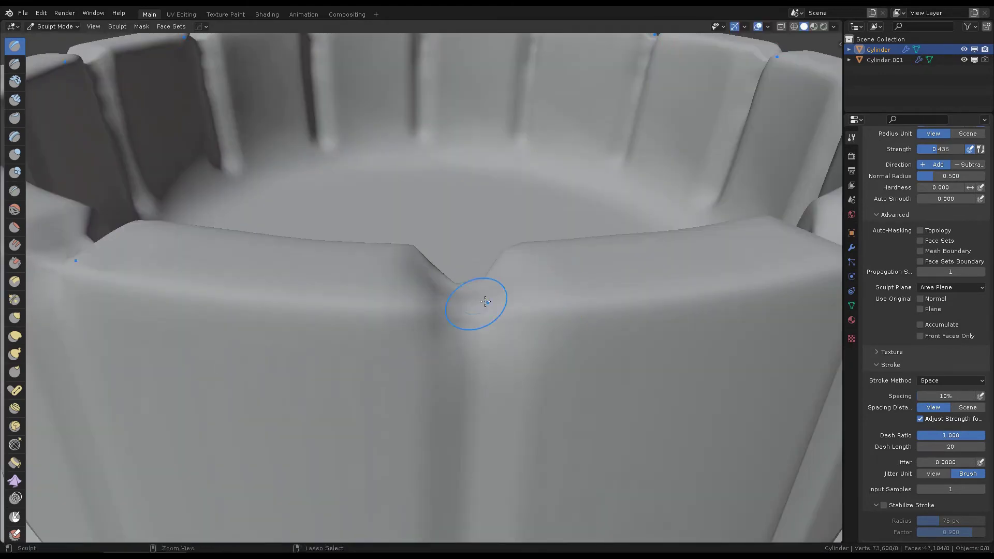
{"action": "scroll", "coordinate": [506, 270], "scroll_direction": "down", "scroll_amount": 5}
{"action": "middle_click_drag", "start_coordinate": [466, 290], "coordinate": [442, 327]}
{"action": "scroll", "coordinate": [441, 326], "scroll_direction": "up", "scroll_amount": 3}
{"action": "scroll", "coordinate": [533, 280], "scroll_direction": "up", "scroll_amount": 2}
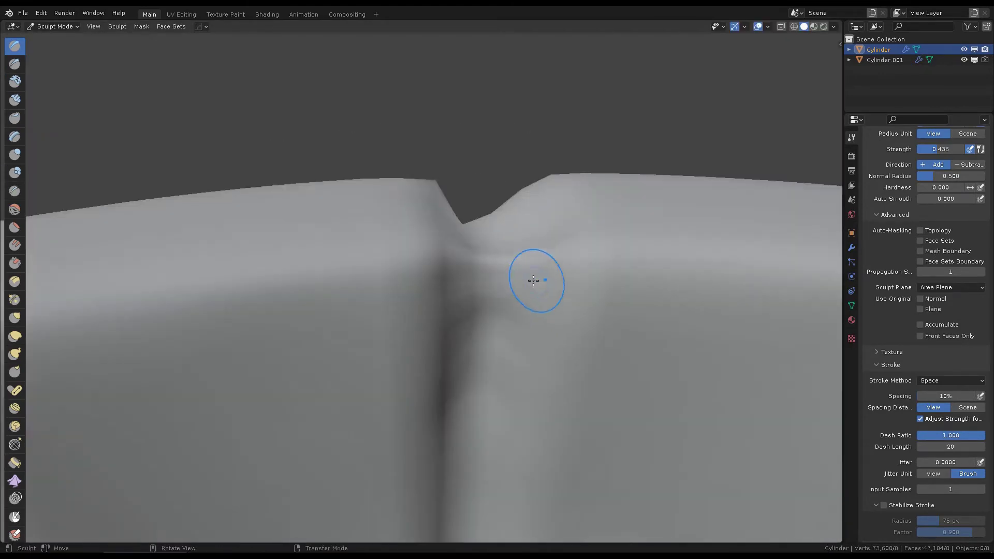
{"action": "scroll", "coordinate": [421, 220], "scroll_direction": "down", "scroll_amount": 5}
{"action": "middle_click_drag", "start_coordinate": [421, 219], "coordinate": [466, 311]}
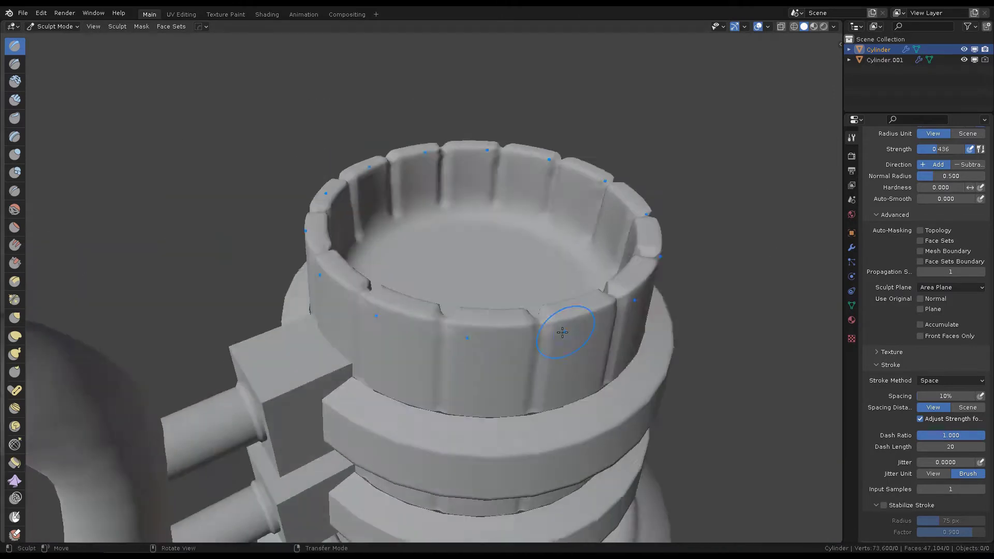
{"action": "scroll", "coordinate": [466, 310], "scroll_direction": "up", "scroll_amount": 2}
{"action": "scroll", "coordinate": [479, 326], "scroll_direction": "up", "scroll_amount": 2}
{"action": "scroll", "coordinate": [479, 325], "scroll_direction": "down", "scroll_amount": 4}
Close in on a notch in the top ring's rim.
{"action": "scroll", "coordinate": [444, 289], "scroll_direction": "up", "scroll_amount": 2}
{"action": "scroll", "coordinate": [946, 402], "scroll_direction": "down", "scroll_amount": 8}
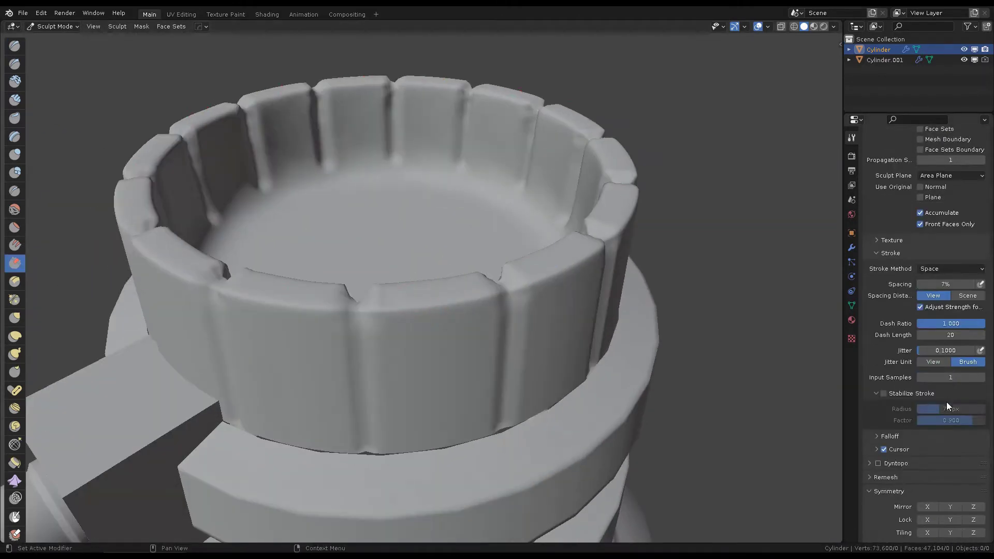
{"action": "scroll", "coordinate": [957, 425], "scroll_direction": "down", "scroll_amount": 6}
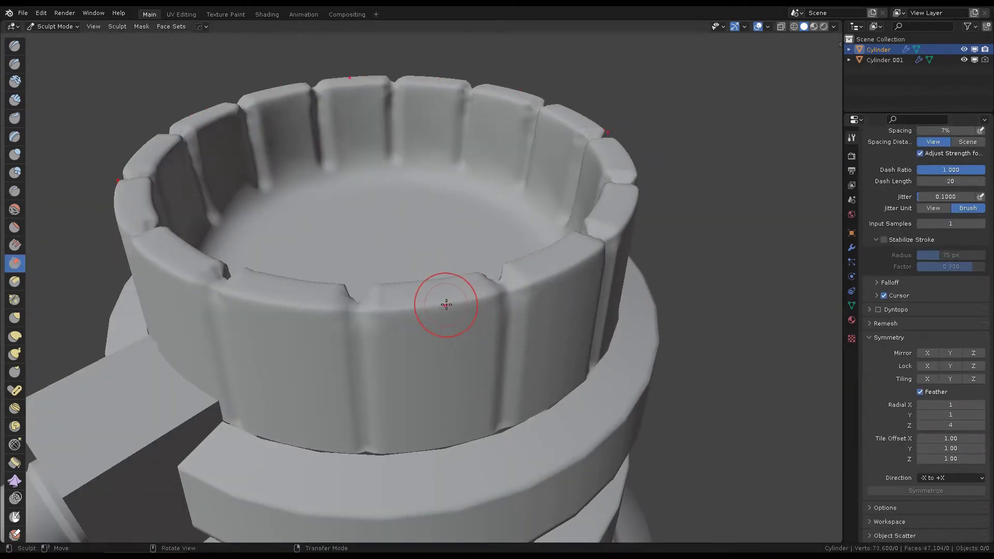
{"action": "middle_click_drag", "start_coordinate": [427, 304], "coordinate": [582, 336]}
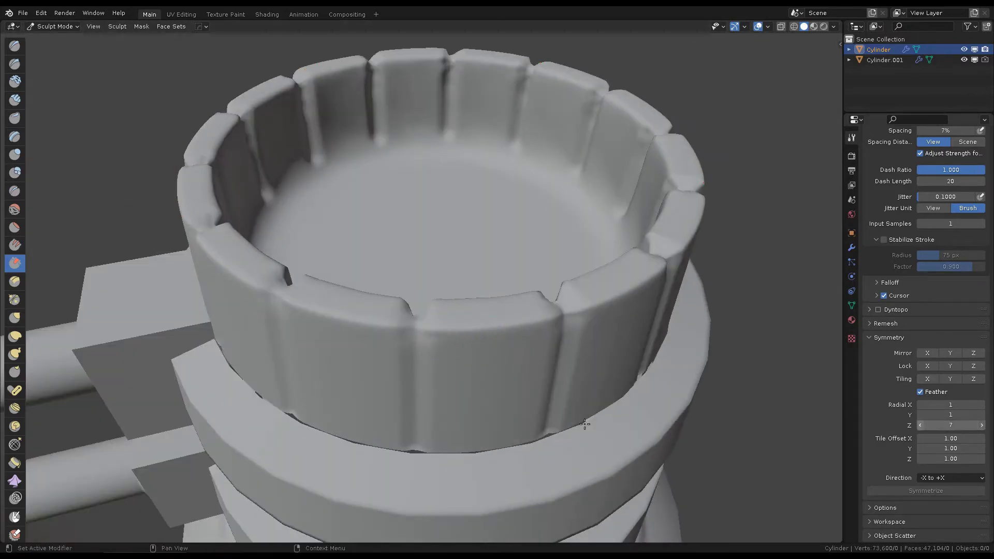
{"action": "mouse_move", "coordinate": [585, 424]}
{"action": "middle_mouse_down", "text": "ctrl"}
{"action": "mouse_move", "coordinate": [508, 306]}
{"action": "mouse_move", "coordinate": [548, 335]}
{"action": "middle_mouse_up", "text": "ctrl"}
{"action": "scroll", "coordinate": [585, 338], "scroll_direction": "down", "scroll_amount": 4}
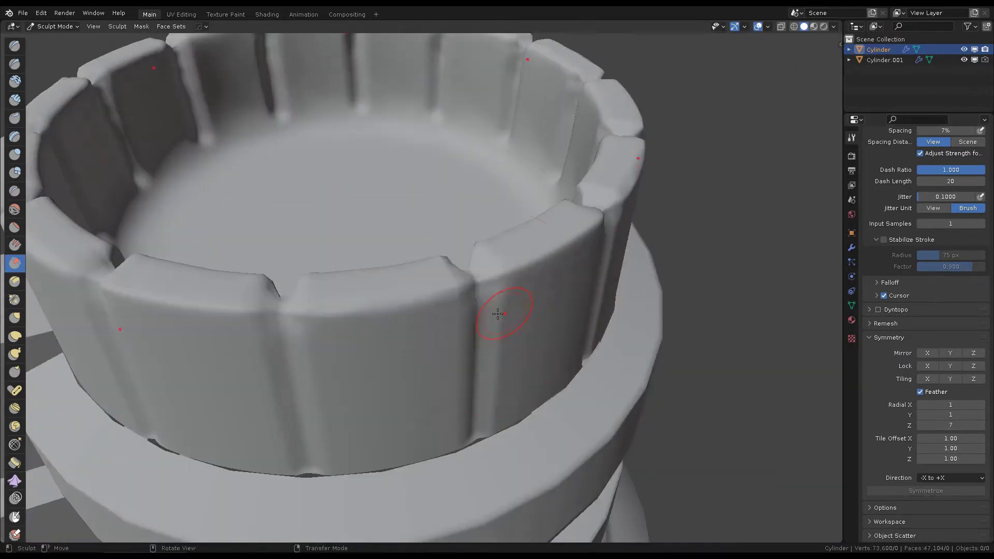
{"action": "scroll", "coordinate": [460, 280], "scroll_direction": "up", "scroll_amount": 4}
Work around the notched rim from side views to a top-down view.
{"action": "middle_click_drag", "start_coordinate": [459, 279], "coordinate": [481, 259]}
{"action": "mouse_move", "coordinate": [463, 323]}
{"action": "middle_mouse_down"}
{"action": "mouse_move", "coordinate": [526, 297]}
{"action": "mouse_move", "coordinate": [486, 269]}
{"action": "mouse_move", "coordinate": [486, 231]}
{"action": "middle_mouse_up"}
{"action": "scroll", "coordinate": [526, 297], "scroll_direction": "down", "scroll_amount": 5}
{"action": "scroll", "coordinate": [501, 291], "scroll_direction": "up", "scroll_amount": 7}
{"action": "scroll", "coordinate": [556, 299], "scroll_direction": "down", "scroll_amount": 5}
{"action": "scroll", "coordinate": [486, 231], "scroll_direction": "up", "scroll_amount": 6}
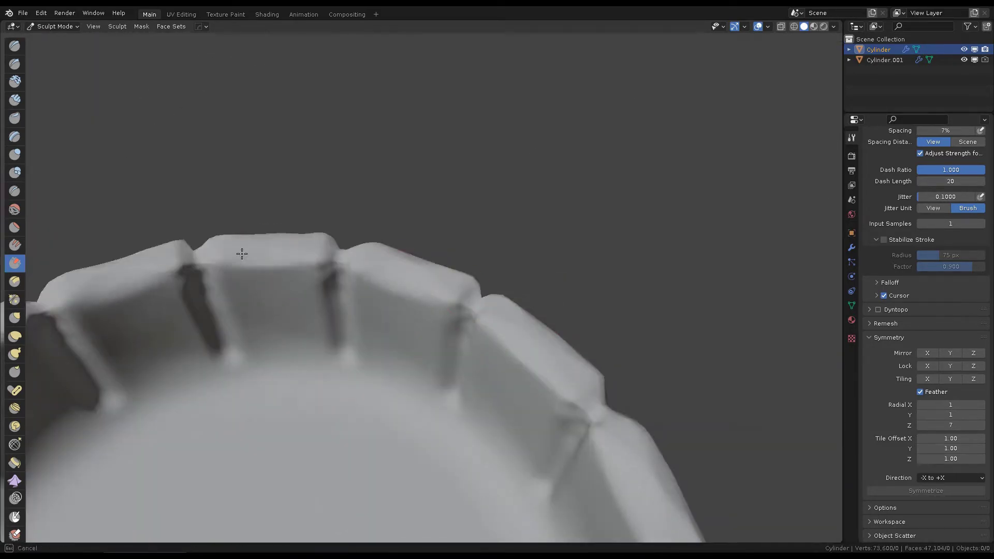
{"action": "mouse_move", "coordinate": [242, 254]}
{"action": "middle_mouse_down"}
{"action": "mouse_move", "coordinate": [566, 249]}
{"action": "mouse_move", "coordinate": [372, 222]}
{"action": "mouse_move", "coordinate": [437, 282]}
{"action": "mouse_move", "coordinate": [505, 238]}
{"action": "middle_mouse_up"}
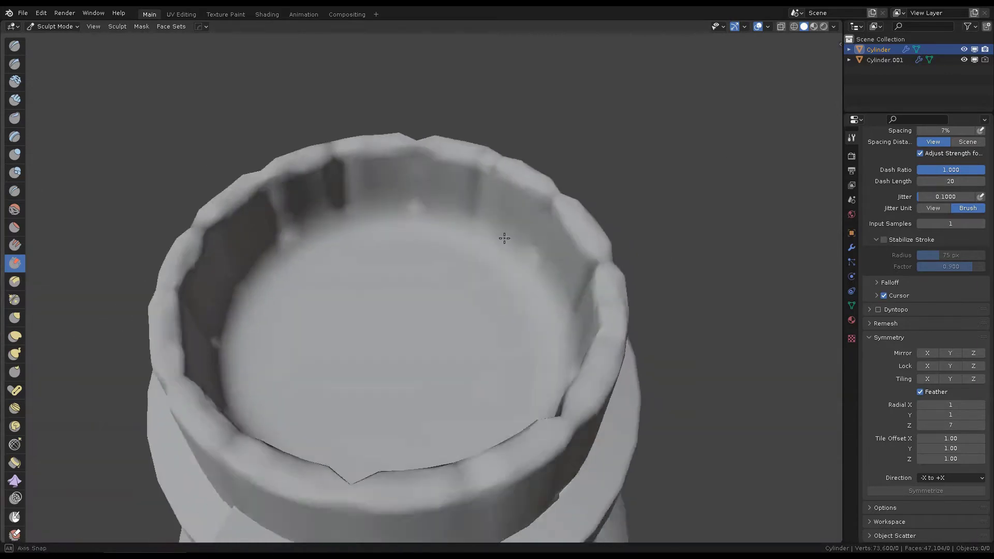
Frame the whole tankard with its handle in view.
{"action": "middle_click_drag", "start_coordinate": [449, 214], "coordinate": [518, 270]}
{"action": "scroll", "coordinate": [517, 269], "scroll_direction": "down", "scroll_amount": 2}
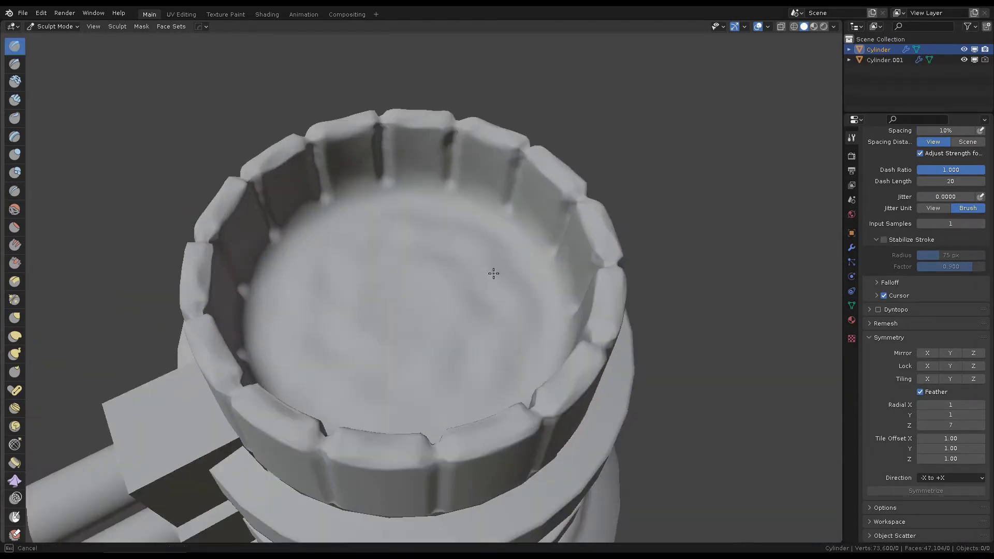
{"action": "mouse_move", "coordinate": [563, 298]}
{"action": "middle_mouse_down"}
{"action": "mouse_move", "coordinate": [520, 249]}
{"action": "mouse_move", "coordinate": [533, 286]}
{"action": "mouse_move", "coordinate": [460, 244]}
{"action": "mouse_move", "coordinate": [421, 252]}
{"action": "mouse_move", "coordinate": [433, 237]}
{"action": "middle_mouse_up"}
{"action": "scroll", "coordinate": [573, 271], "scroll_direction": "down", "scroll_amount": 3}
{"action": "scroll", "coordinate": [499, 271], "scroll_direction": "up", "scroll_amount": 3}
{"action": "scroll", "coordinate": [446, 219], "scroll_direction": "up", "scroll_amount": 3}
{"action": "scroll", "coordinate": [484, 256], "scroll_direction": "down", "scroll_amount": 4}
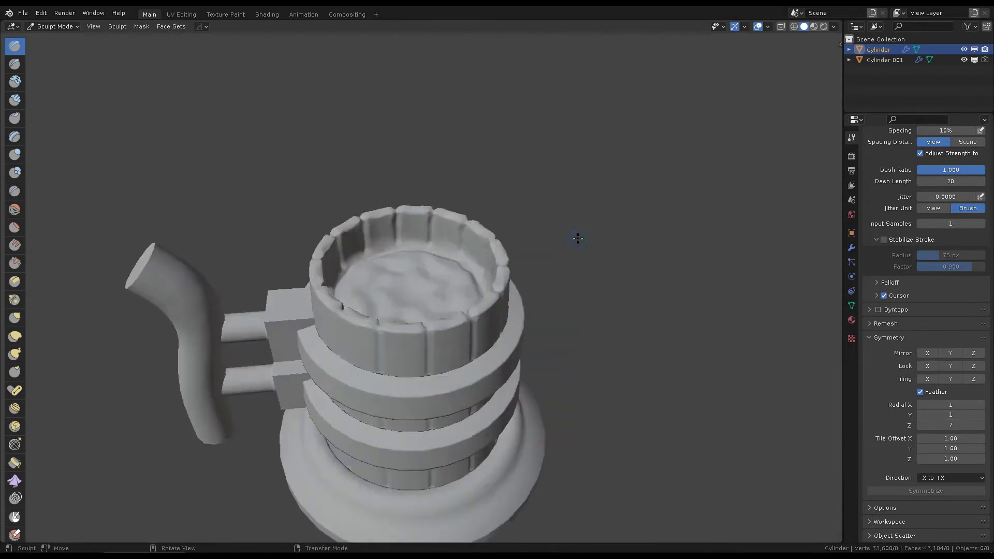
{"action": "scroll", "coordinate": [578, 238], "scroll_direction": "up", "scroll_amount": 5}
{"action": "scroll", "coordinate": [483, 216], "scroll_direction": "down", "scroll_amount": 2}
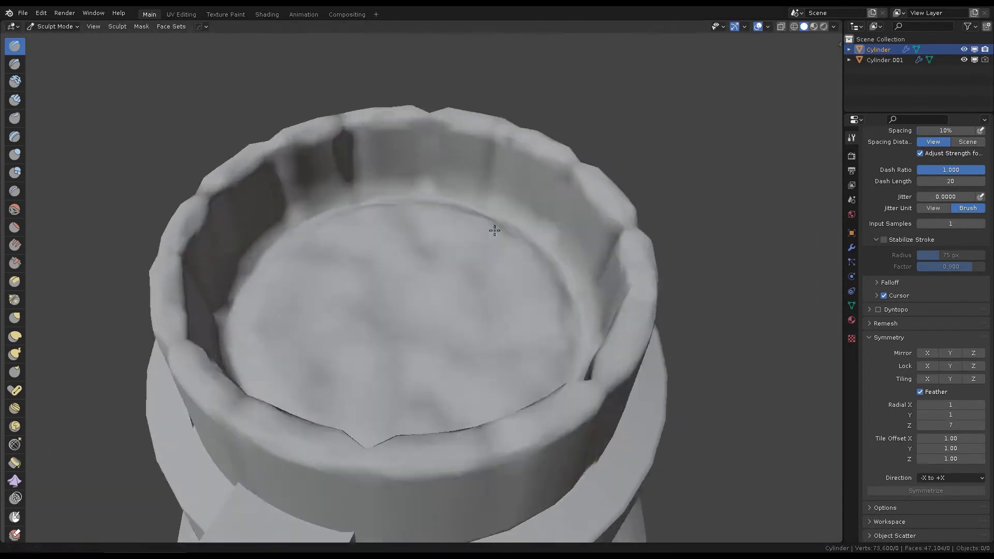
{"action": "scroll", "coordinate": [483, 215], "scroll_direction": "down", "scroll_amount": 3}
{"action": "scroll", "coordinate": [437, 236], "scroll_direction": "up", "scroll_amount": 6}
{"action": "scroll", "coordinate": [542, 275], "scroll_direction": "down", "scroll_amount": 5}
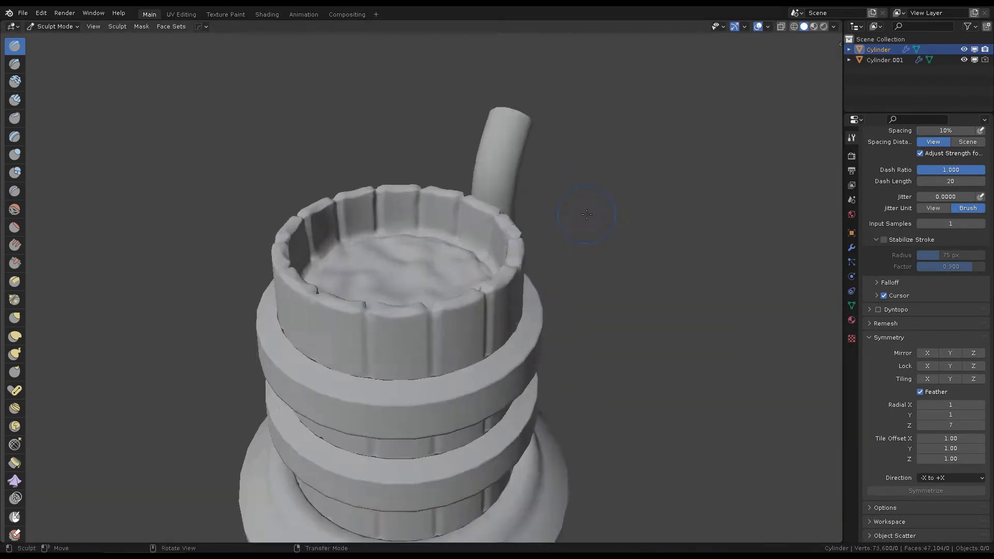
{"action": "scroll", "coordinate": [499, 218], "scroll_direction": "up", "scroll_amount": 4}
View the rim from a low side angle, then look down on the whole cup.
{"action": "middle_click_drag", "start_coordinate": [479, 257], "coordinate": [497, 223]}
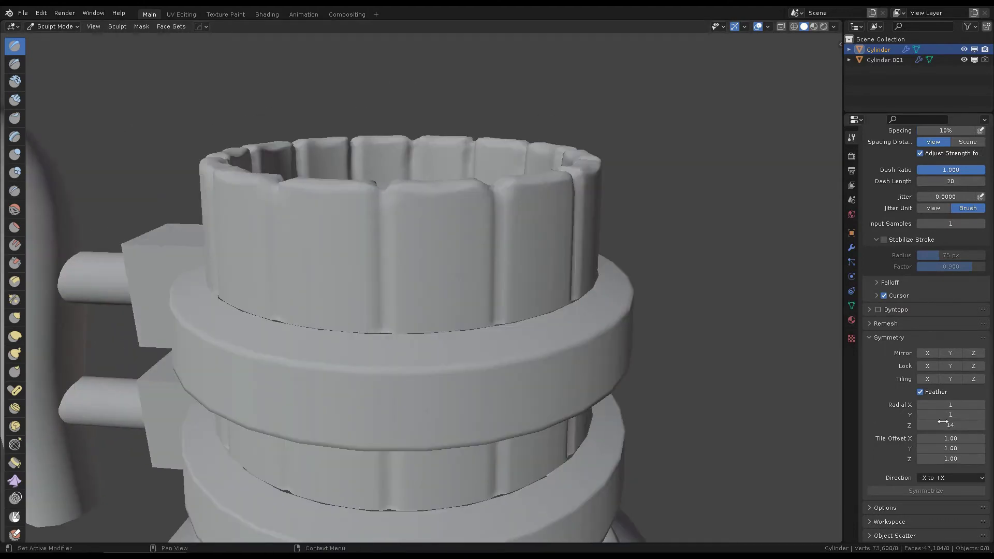
{"action": "scroll", "coordinate": [383, 282], "scroll_direction": "down", "scroll_amount": 5}
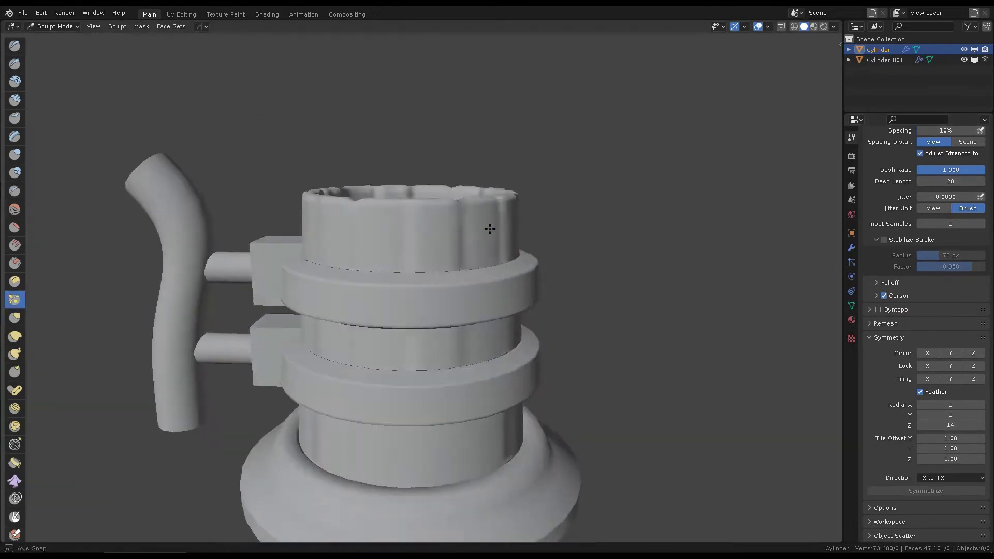
{"action": "scroll", "coordinate": [451, 278], "scroll_direction": "up", "scroll_amount": 1}
{"action": "scroll", "coordinate": [428, 278], "scroll_direction": "up", "scroll_amount": 1}
{"action": "scroll", "coordinate": [396, 301], "scroll_direction": "down", "scroll_amount": 3, "text": "shift"}
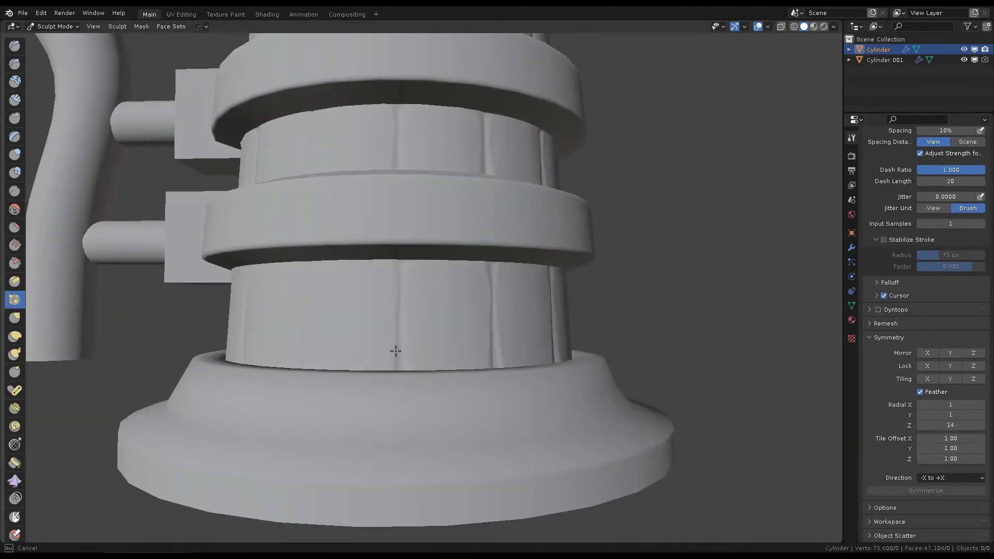
{"action": "scroll", "coordinate": [395, 351], "scroll_direction": "down", "scroll_amount": 4}
{"action": "mouse_move", "coordinate": [395, 351]}
{"action": "middle_mouse_down"}
{"action": "mouse_move", "coordinate": [470, 284]}
{"action": "mouse_move", "coordinate": [395, 314]}
{"action": "middle_mouse_up"}
{"action": "scroll", "coordinate": [521, 243], "scroll_direction": "up", "scroll_amount": 3}
{"action": "scroll", "coordinate": [477, 259], "scroll_direction": "down", "scroll_amount": 5}
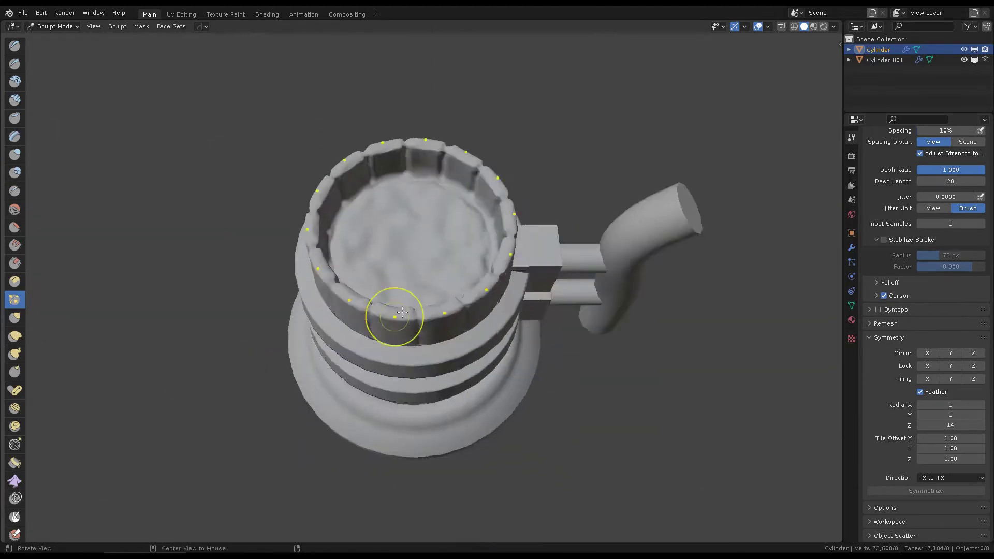
{"action": "scroll", "coordinate": [395, 315], "scroll_direction": "up", "scroll_amount": 5}
{"action": "scroll", "coordinate": [501, 291], "scroll_direction": "up", "scroll_amount": 3}
{"action": "scroll", "coordinate": [502, 291], "scroll_direction": "down", "scroll_amount": 5}
{"action": "scroll", "coordinate": [532, 293], "scroll_direction": "up", "scroll_amount": 2}
Switch to a different sculpting brush and resize its radius.
{"action": "key", "text": "g"}
{"action": "key", "text": "f"}
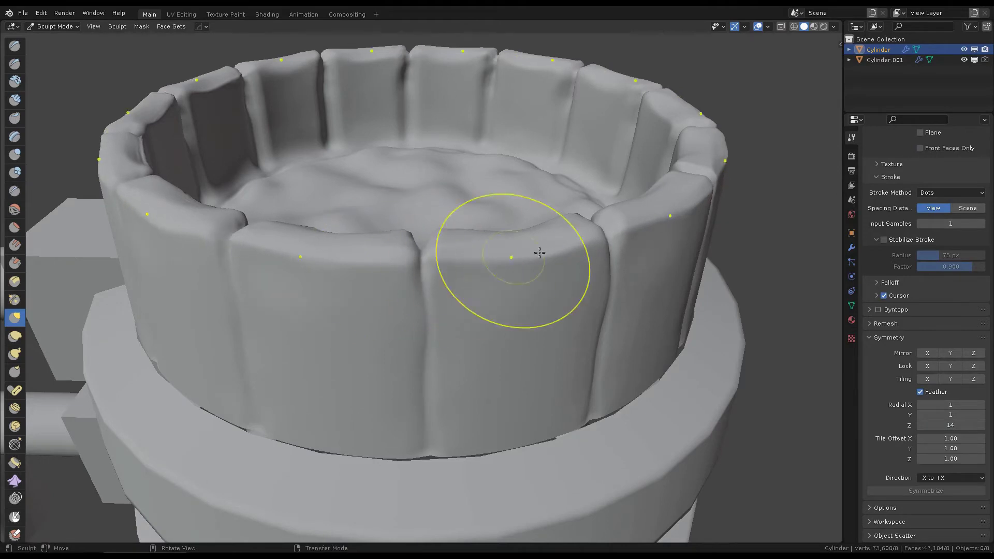
{"action": "scroll", "coordinate": [539, 252], "scroll_direction": "down", "scroll_amount": 4}
{"action": "scroll", "coordinate": [405, 289], "scroll_direction": "up", "scroll_amount": 3}
{"action": "middle_click_drag", "start_coordinate": [404, 291], "coordinate": [409, 244]}
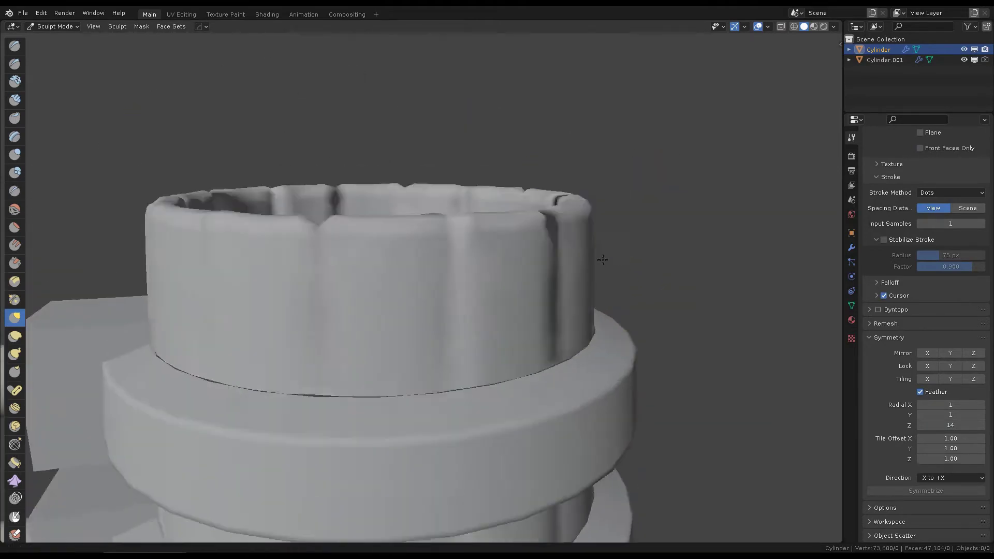
Set radial Z symmetry back to 1 and frame the handle from the front.
{"action": "double_click", "coordinate": [942, 426]}
{"action": "type", "text": "7"}
{"action": "mouse_move", "coordinate": [573, 241]}
{"action": "middle_mouse_down"}
{"action": "mouse_move", "coordinate": [511, 256]}
{"action": "mouse_move", "coordinate": [406, 242]}
{"action": "mouse_move", "coordinate": [443, 258]}
{"action": "mouse_move", "coordinate": [470, 222]}
{"action": "mouse_move", "coordinate": [551, 202]}
{"action": "middle_mouse_up"}
{"action": "scroll", "coordinate": [552, 202], "scroll_direction": "down", "scroll_amount": 5}
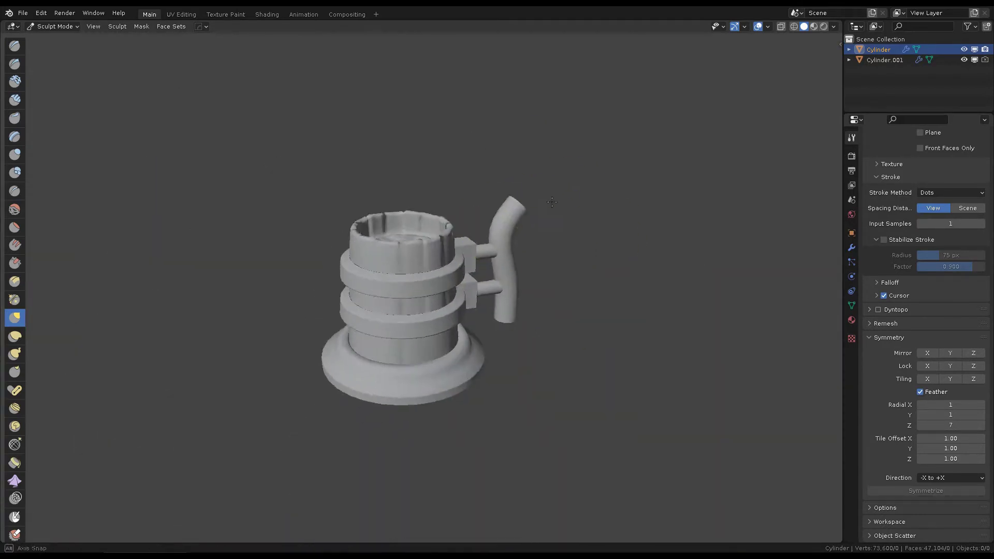
{"action": "mouse_move", "coordinate": [617, 247]}
{"action": "middle_mouse_down"}
{"action": "mouse_move", "coordinate": [588, 210]}
{"action": "mouse_move", "coordinate": [311, 249]}
{"action": "middle_mouse_up"}
{"action": "scroll", "coordinate": [588, 211], "scroll_direction": "up", "scroll_amount": 2}
{"action": "mouse_move", "coordinate": [621, 269]}
{"action": "middle_mouse_down"}
{"action": "mouse_move", "coordinate": [499, 254]}
{"action": "mouse_move", "coordinate": [522, 189]}
{"action": "mouse_move", "coordinate": [444, 260]}
{"action": "middle_mouse_up"}
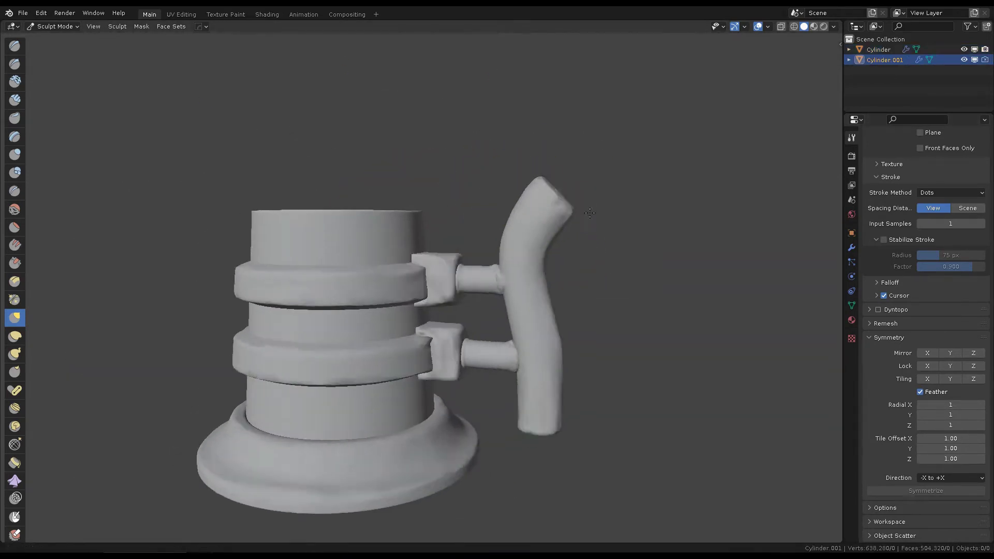
Wear down the handle's bent tip, then make the Cylinder body the sculpt target again.
{"action": "mouse_move", "coordinate": [433, 212]}
{"action": "middle_mouse_down"}
{"action": "mouse_move", "coordinate": [508, 329]}
{"action": "mouse_move", "coordinate": [452, 342]}
{"action": "mouse_move", "coordinate": [378, 200]}
{"action": "mouse_move", "coordinate": [415, 218]}
{"action": "mouse_move", "coordinate": [443, 179]}
{"action": "middle_mouse_up"}
{"action": "scroll", "coordinate": [508, 327], "scroll_direction": "up", "scroll_amount": 2}
{"action": "scroll", "coordinate": [414, 218], "scroll_direction": "up", "scroll_amount": 2}
{"action": "middle_click_drag", "start_coordinate": [480, 233], "coordinate": [413, 224]}
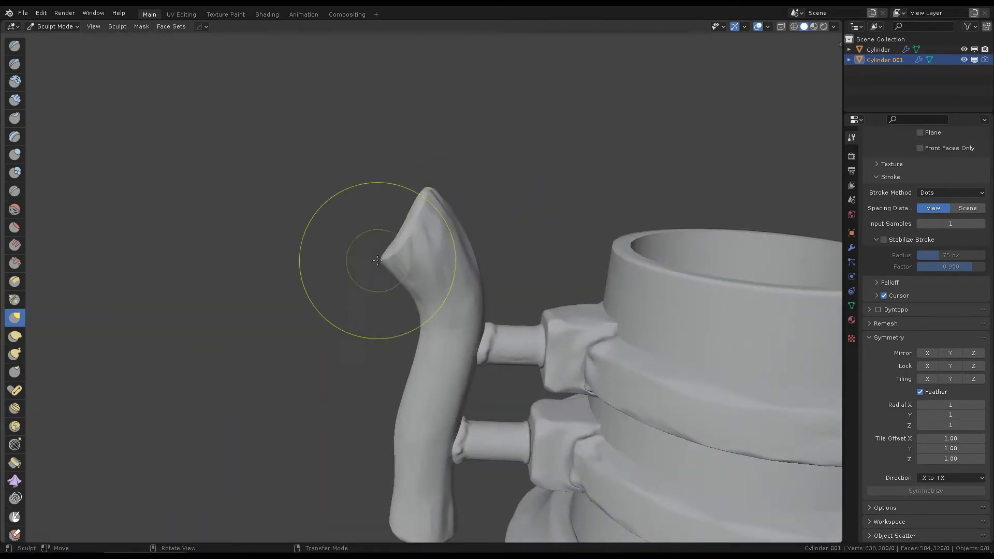
{"action": "scroll", "coordinate": [377, 260], "scroll_direction": "down", "scroll_amount": 3}
{"action": "mouse_move", "coordinate": [377, 260]}
{"action": "middle_mouse_down"}
{"action": "mouse_move", "coordinate": [440, 275]}
{"action": "mouse_move", "coordinate": [503, 272]}
{"action": "mouse_move", "coordinate": [499, 258]}
{"action": "middle_mouse_up"}
{"action": "scroll", "coordinate": [445, 280], "scroll_direction": "up", "scroll_amount": 4}
{"action": "scroll", "coordinate": [504, 273], "scroll_direction": "down", "scroll_amount": 2}
{"action": "key", "text": "alt+q"}
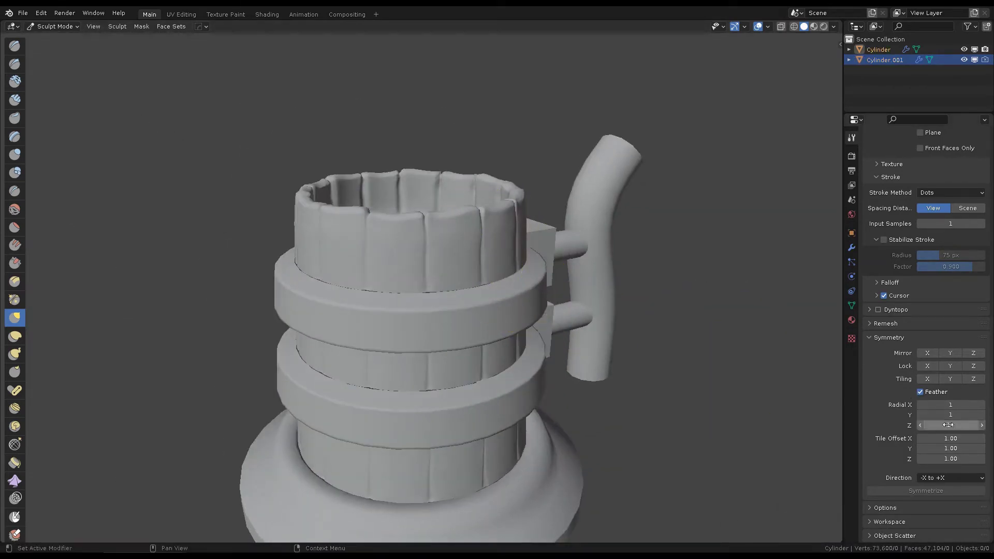
Pick the Draw brush, resize its radius, and make the tankard body the sculpt target.
{"action": "scroll", "coordinate": [482, 275], "scroll_direction": "up", "scroll_amount": 5}
{"action": "scroll", "coordinate": [482, 275], "scroll_direction": "down", "scroll_amount": 4}
{"action": "key", "text": "x"}
{"action": "key", "text": "f"}
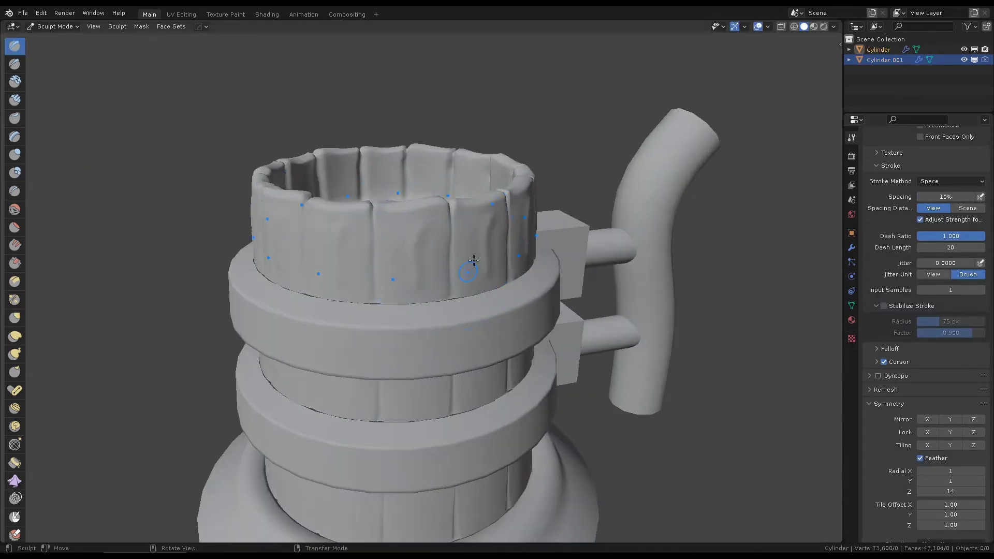
{"action": "key", "text": "alt+q"}
{"action": "scroll", "coordinate": [486, 233], "scroll_direction": "up", "scroll_amount": 2}
Carve wood-grain strokes into the rim staves, working from above the rim.
{"action": "middle_click_drag", "start_coordinate": [499, 204], "coordinate": [406, 228]}
{"action": "scroll", "coordinate": [466, 207], "scroll_direction": "down", "scroll_amount": 4}
{"action": "scroll", "coordinate": [523, 190], "scroll_direction": "up", "scroll_amount": 5}
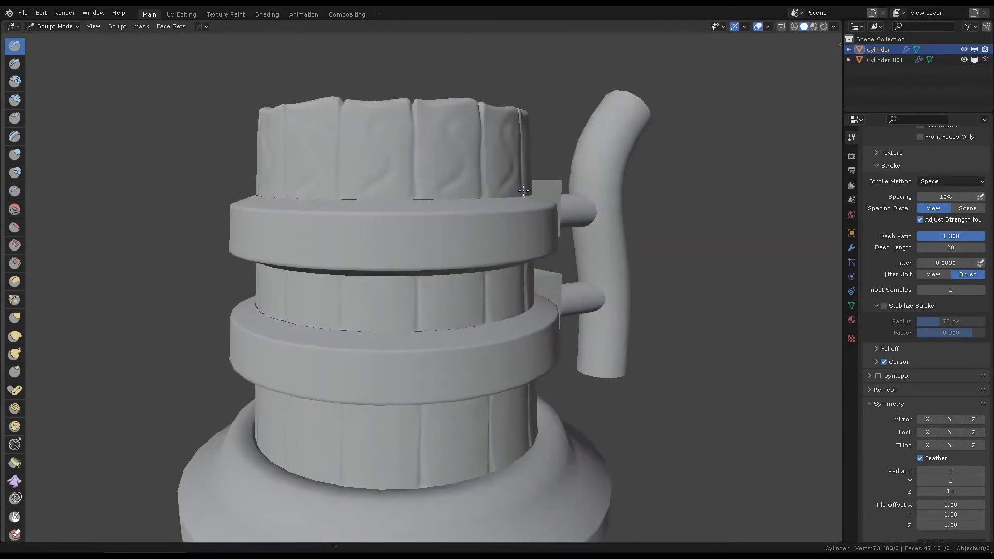
{"action": "mouse_move", "coordinate": [523, 190]}
{"action": "middle_mouse_down"}
{"action": "mouse_move", "coordinate": [451, 196]}
{"action": "mouse_move", "coordinate": [802, 250]}
{"action": "middle_mouse_up"}
{"action": "scroll", "coordinate": [441, 186], "scroll_direction": "down", "scroll_amount": 4}
{"action": "scroll", "coordinate": [441, 186], "scroll_direction": "up", "scroll_amount": 4}
{"action": "scroll", "coordinate": [473, 215], "scroll_direction": "up", "scroll_amount": 2}
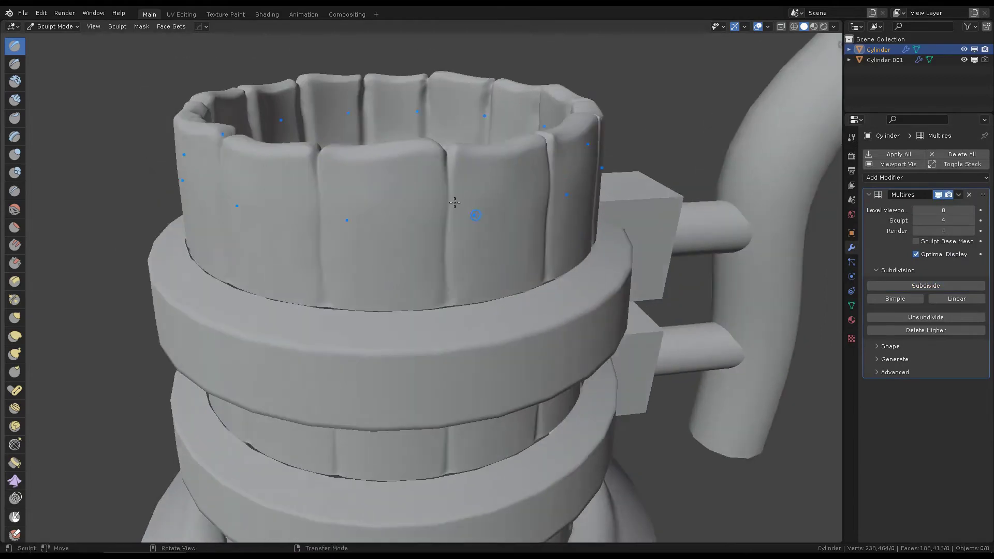
{"action": "scroll", "coordinate": [440, 232], "scroll_direction": "down", "scroll_amount": 4}
{"action": "scroll", "coordinate": [407, 292], "scroll_direction": "up", "scroll_amount": 4}
{"action": "middle_click_drag", "start_coordinate": [375, 283], "coordinate": [466, 211]}
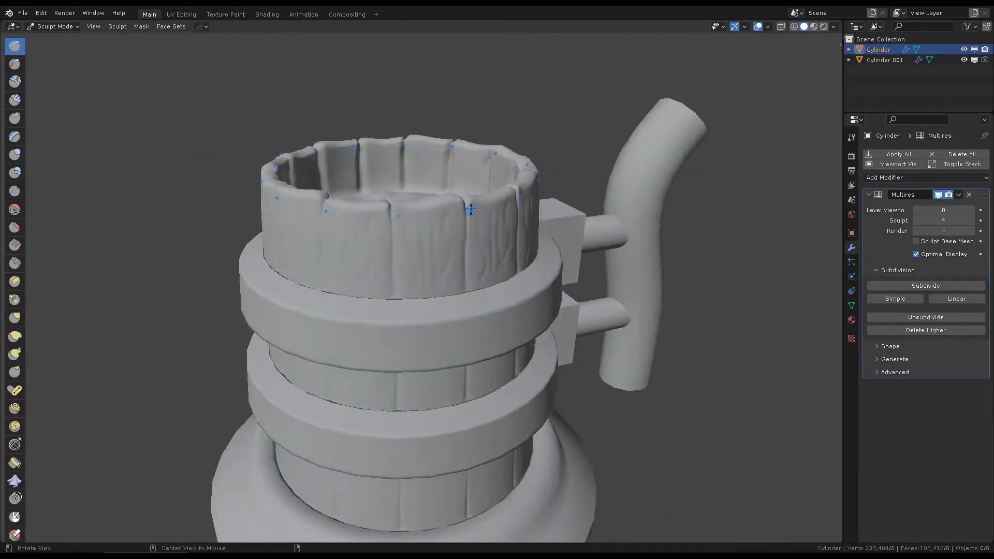
{"action": "scroll", "coordinate": [466, 211], "scroll_direction": "up", "scroll_amount": 3}
{"action": "scroll", "coordinate": [399, 229], "scroll_direction": "down", "scroll_amount": 4}
{"action": "scroll", "coordinate": [542, 265], "scroll_direction": "up", "scroll_amount": 5}
{"action": "mouse_move", "coordinate": [399, 228]}
{"action": "middle_mouse_down"}
{"action": "mouse_move", "coordinate": [542, 264]}
{"action": "mouse_move", "coordinate": [379, 301]}
{"action": "middle_mouse_up"}
{"action": "scroll", "coordinate": [542, 265], "scroll_direction": "up", "scroll_amount": 3}
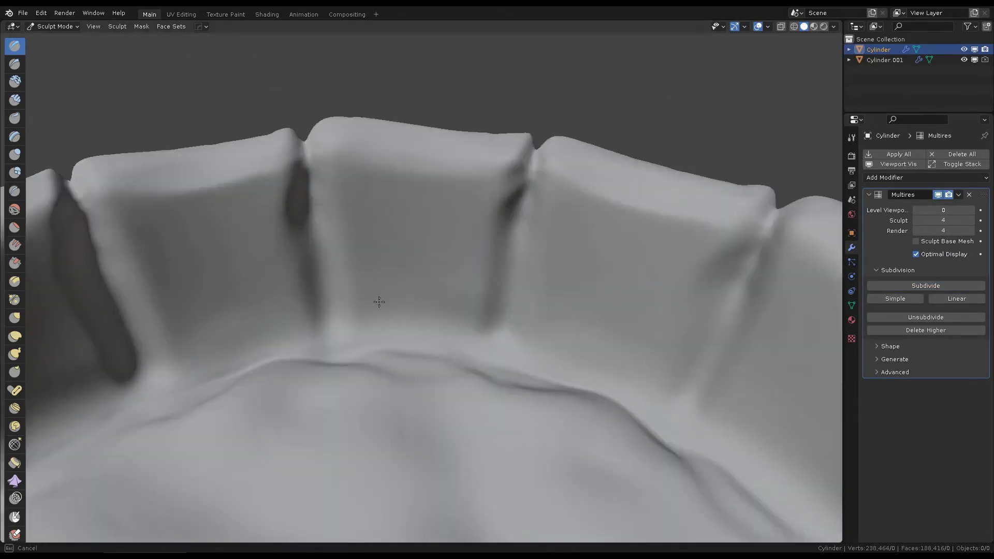
{"action": "middle_click_drag", "start_coordinate": [426, 165], "coordinate": [476, 274]}
Add more wood-grain streaks along the outer side of the rim.
{"action": "mouse_move", "coordinate": [414, 250]}
{"action": "middle_mouse_down"}
{"action": "mouse_move", "coordinate": [454, 266]}
{"action": "mouse_move", "coordinate": [489, 306]}
{"action": "middle_mouse_up"}
{"action": "scroll", "coordinate": [547, 304], "scroll_direction": "down", "scroll_amount": 5}
{"action": "scroll", "coordinate": [428, 321], "scroll_direction": "up", "scroll_amount": 5}
{"action": "mouse_move", "coordinate": [427, 321]}
{"action": "middle_mouse_down"}
{"action": "mouse_move", "coordinate": [444, 273]}
{"action": "mouse_move", "coordinate": [435, 305]}
{"action": "middle_mouse_up"}
{"action": "scroll", "coordinate": [435, 290], "scroll_direction": "down", "scroll_amount": 5}
{"action": "scroll", "coordinate": [431, 320], "scroll_direction": "up", "scroll_amount": 6}
{"action": "scroll", "coordinate": [435, 306], "scroll_direction": "down", "scroll_amount": 5}
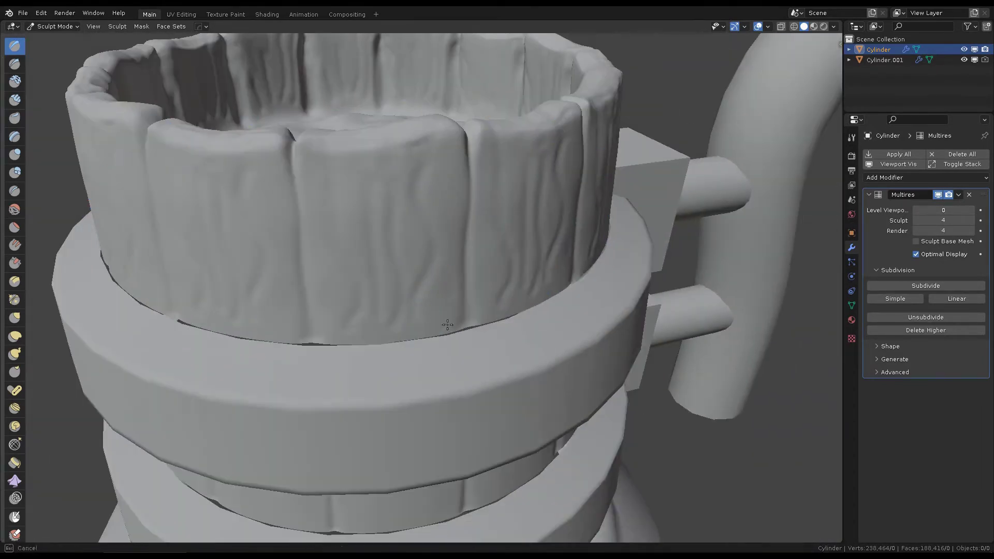
{"action": "scroll", "coordinate": [438, 293], "scroll_direction": "up", "scroll_amount": 5}
{"action": "scroll", "coordinate": [343, 317], "scroll_direction": "down", "scroll_amount": 5}
{"action": "scroll", "coordinate": [434, 259], "scroll_direction": "up", "scroll_amount": 5}
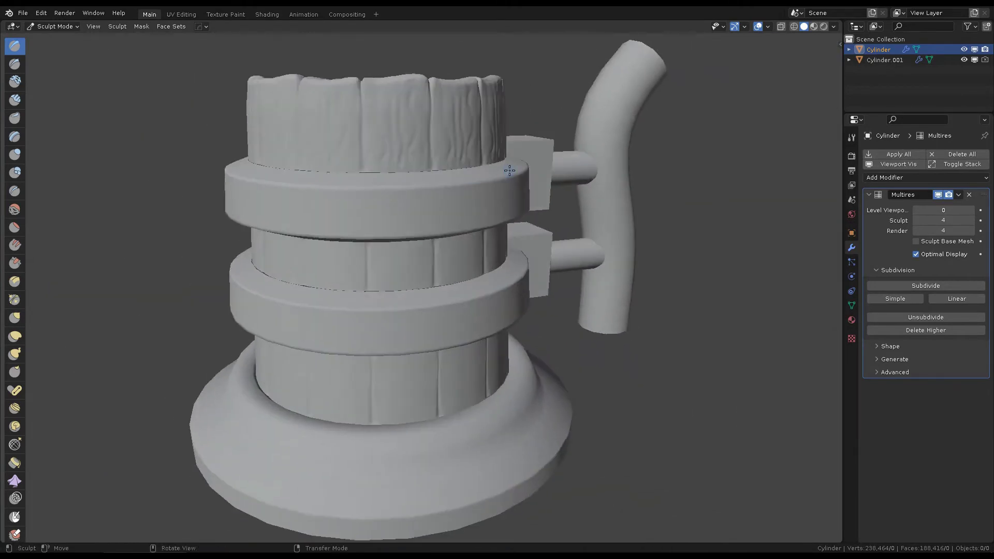
{"action": "scroll", "coordinate": [435, 259], "scroll_direction": "down", "scroll_amount": 5}
{"action": "scroll", "coordinate": [535, 185], "scroll_direction": "up", "scroll_amount": 5}
{"action": "scroll", "coordinate": [927, 385], "scroll_direction": "down", "scroll_amount": 3}
{"action": "middle_click_drag", "start_coordinate": [446, 238], "coordinate": [452, 160]}
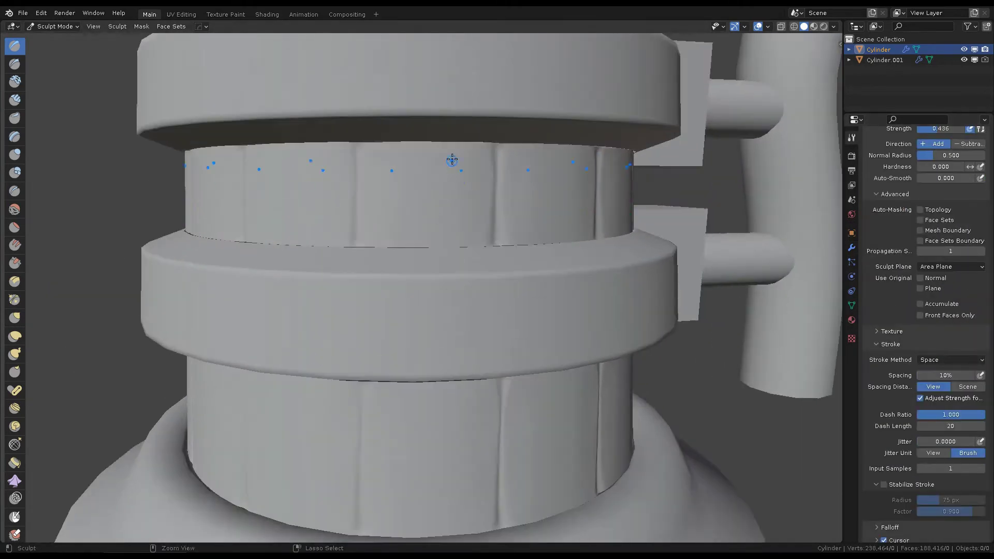
Paint wood-grain streaks over the lower band and body above the base.
{"action": "middle_click_drag", "start_coordinate": [369, 221], "coordinate": [444, 222]}
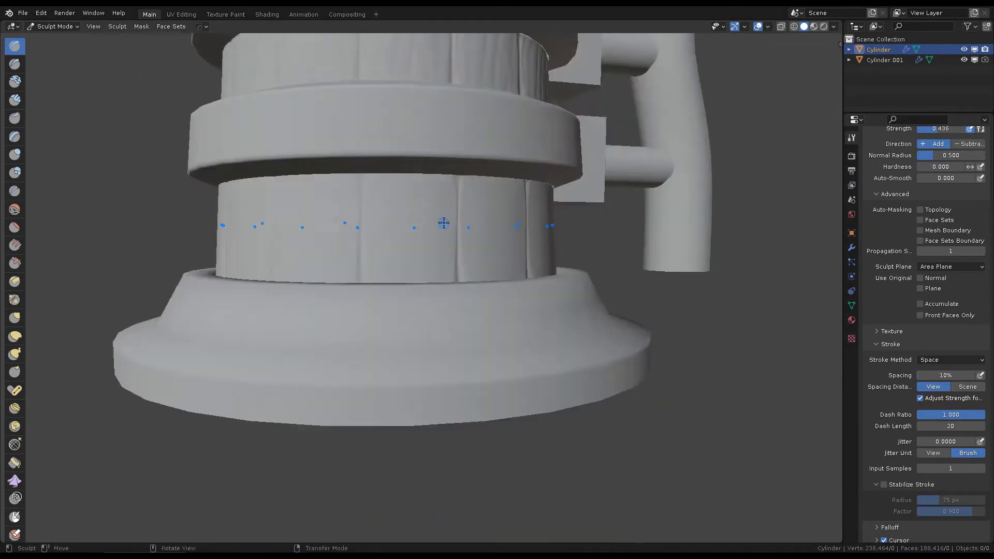
{"action": "scroll", "coordinate": [444, 221], "scroll_direction": "up", "scroll_amount": 3}
{"action": "mouse_move", "coordinate": [462, 171]}
{"action": "middle_mouse_down"}
{"action": "mouse_move", "coordinate": [419, 220]}
{"action": "mouse_move", "coordinate": [492, 224]}
{"action": "middle_mouse_up"}
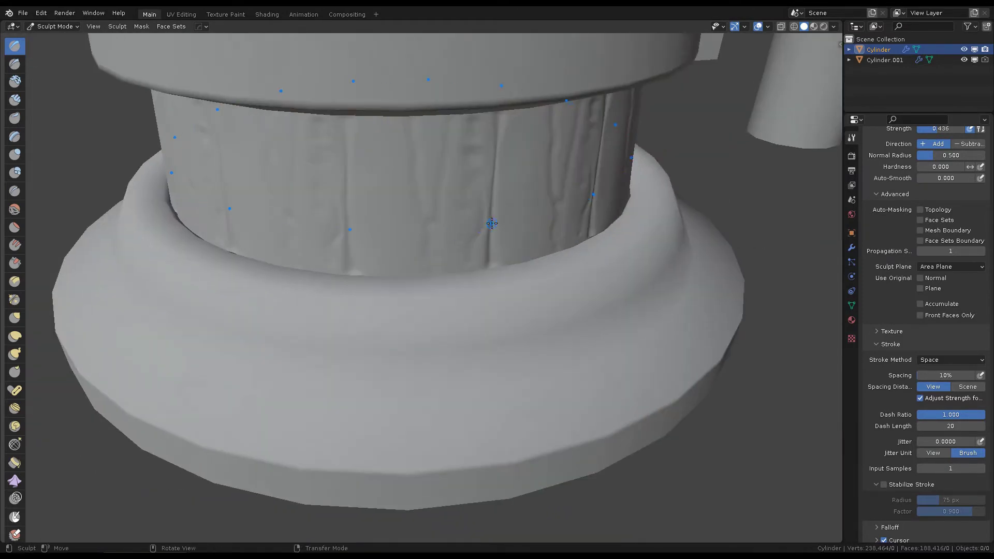
{"action": "scroll", "coordinate": [373, 132], "scroll_direction": "down", "scroll_amount": 5}
{"action": "middle_click_drag", "start_coordinate": [372, 155], "coordinate": [378, 223]}
Crease grooves between the rim staves, working around the rim from several angles.
{"action": "scroll", "coordinate": [445, 259], "scroll_direction": "up", "scroll_amount": 2}
{"action": "scroll", "coordinate": [945, 392], "scroll_direction": "down", "scroll_amount": 8}
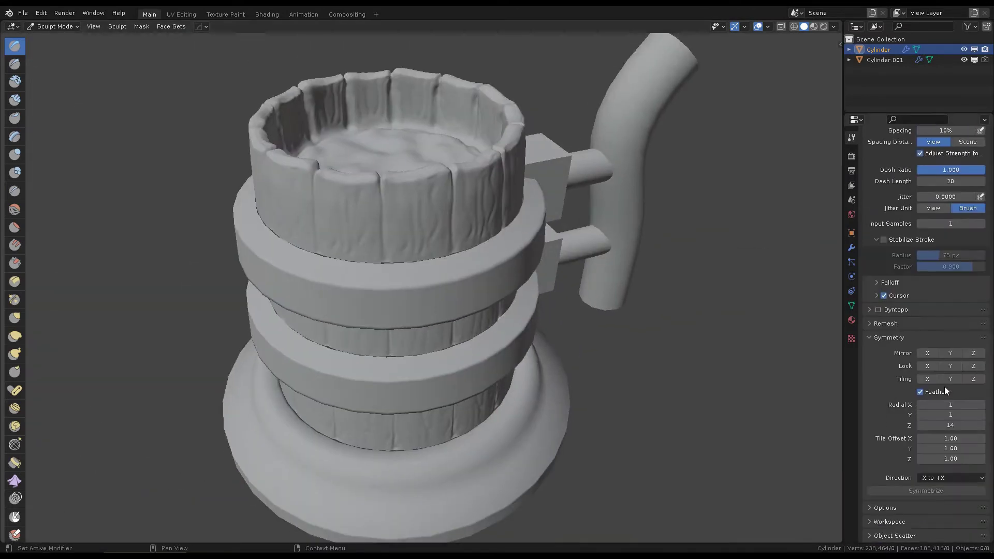
{"action": "scroll", "coordinate": [445, 233], "scroll_direction": "up", "scroll_amount": 2}
{"action": "middle_click_drag", "start_coordinate": [445, 232], "coordinate": [456, 259]}
{"action": "scroll", "coordinate": [455, 262], "scroll_direction": "down", "scroll_amount": 3}
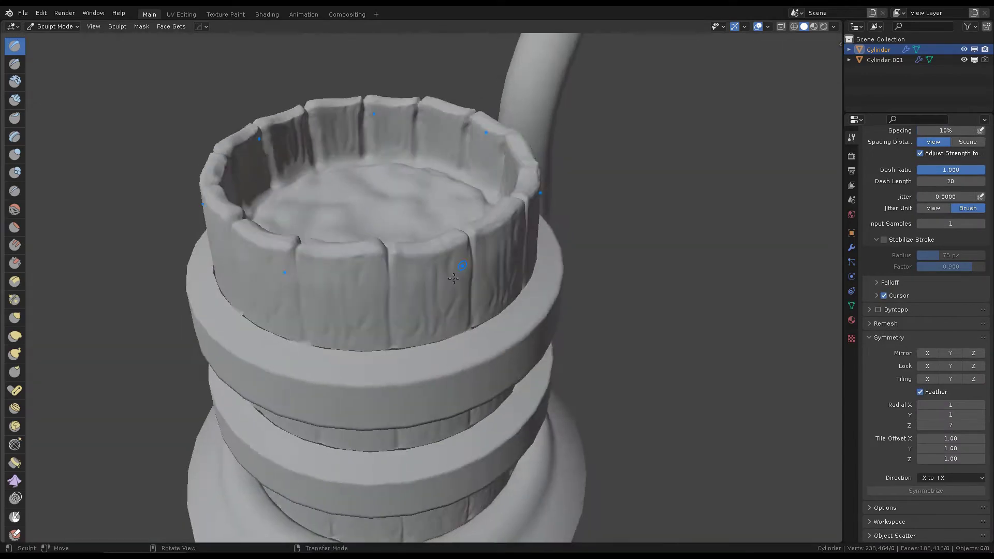
{"action": "scroll", "coordinate": [444, 221], "scroll_direction": "up", "scroll_amount": 4}
{"action": "scroll", "coordinate": [445, 221], "scroll_direction": "down", "scroll_amount": 3}
{"action": "scroll", "coordinate": [459, 319], "scroll_direction": "up", "scroll_amount": 5}
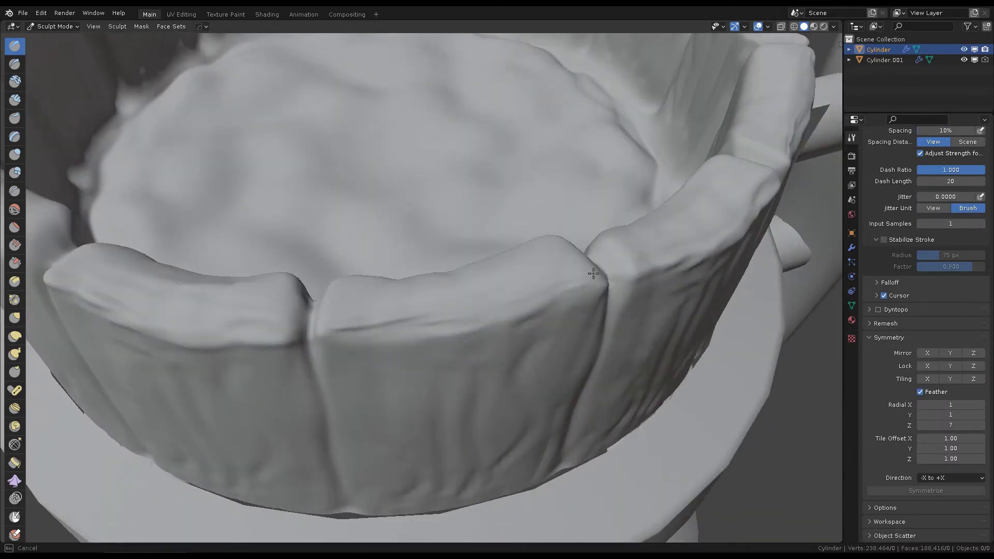
{"action": "scroll", "coordinate": [594, 273], "scroll_direction": "down", "scroll_amount": 5}
{"action": "scroll", "coordinate": [488, 210], "scroll_direction": "up", "scroll_amount": 3}
{"action": "scroll", "coordinate": [421, 318], "scroll_direction": "down", "scroll_amount": 2}
{"action": "scroll", "coordinate": [559, 288], "scroll_direction": "up", "scroll_amount": 1}
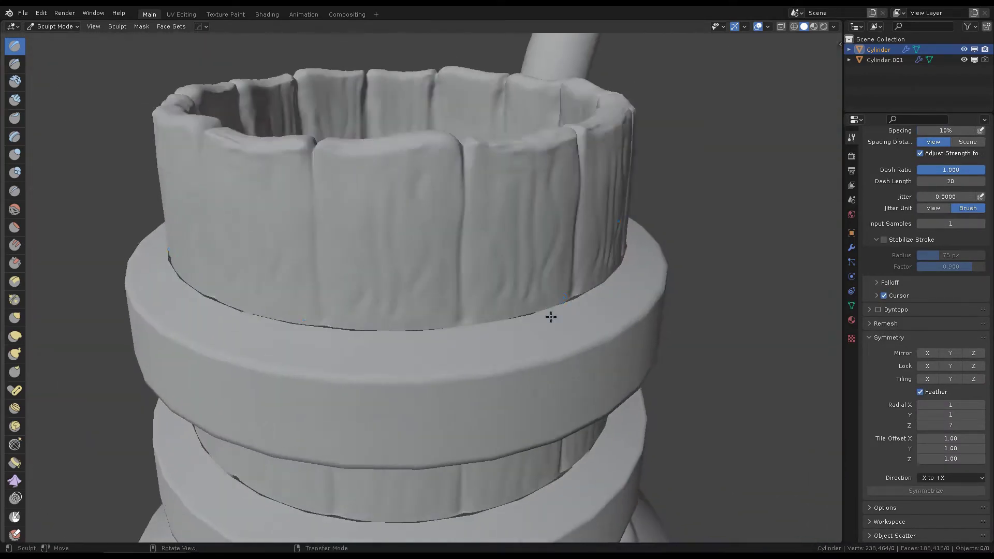
{"action": "middle_click_drag", "start_coordinate": [550, 317], "coordinate": [460, 224]}
{"action": "mouse_move", "coordinate": [443, 414]}
{"action": "middle_mouse_down"}
{"action": "mouse_move", "coordinate": [486, 275]}
{"action": "mouse_move", "coordinate": [458, 241]}
{"action": "middle_mouse_up"}
{"action": "scroll", "coordinate": [473, 261], "scroll_direction": "down", "scroll_amount": 4}
{"action": "scroll", "coordinate": [459, 242], "scroll_direction": "up", "scroll_amount": 6}
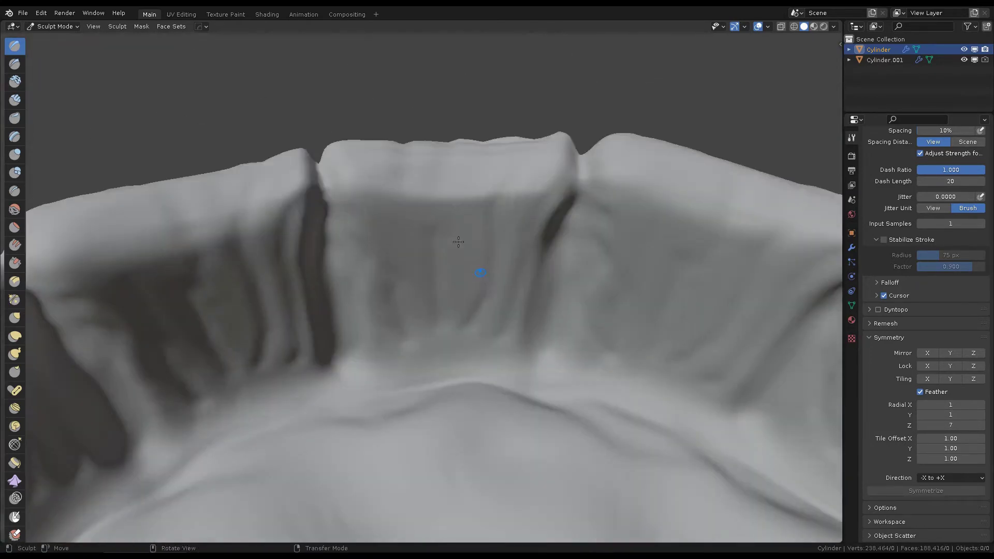
{"action": "middle_click_drag", "start_coordinate": [562, 182], "coordinate": [504, 246]}
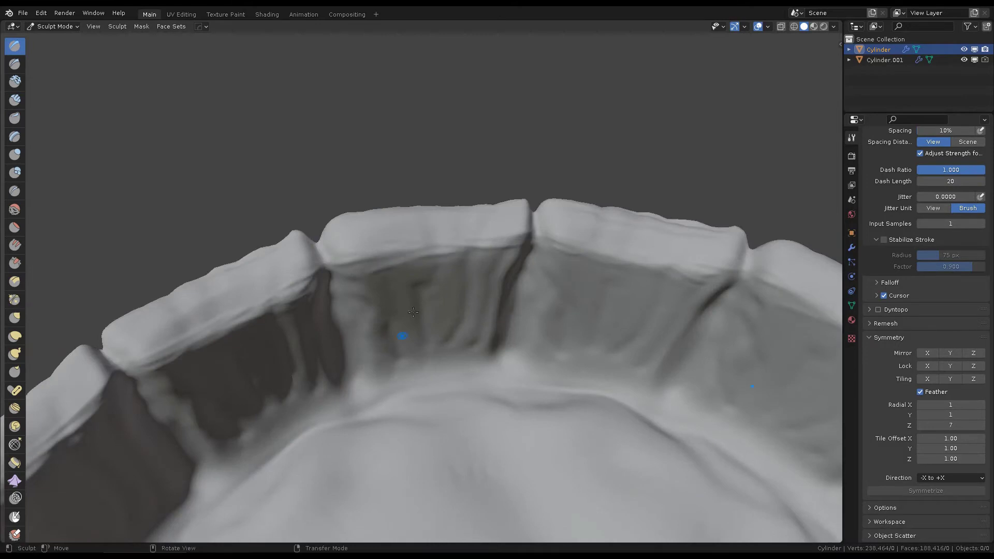
{"action": "mouse_move", "coordinate": [471, 394]}
{"action": "middle_mouse_down"}
{"action": "mouse_move", "coordinate": [433, 266]}
{"action": "mouse_move", "coordinate": [394, 254]}
{"action": "mouse_move", "coordinate": [513, 233]}
{"action": "mouse_move", "coordinate": [322, 258]}
{"action": "mouse_move", "coordinate": [524, 237]}
{"action": "middle_mouse_up"}
Switch to the Scrape brush and set radial Z symmetry to 14 around the rim.
{"action": "key", "text": "shift+t"}
{"action": "scroll", "coordinate": [322, 257], "scroll_direction": "down", "scroll_amount": 4}
{"action": "scroll", "coordinate": [446, 244], "scroll_direction": "up", "scroll_amount": 5}
{"action": "left_click", "coordinate": [950, 468]}
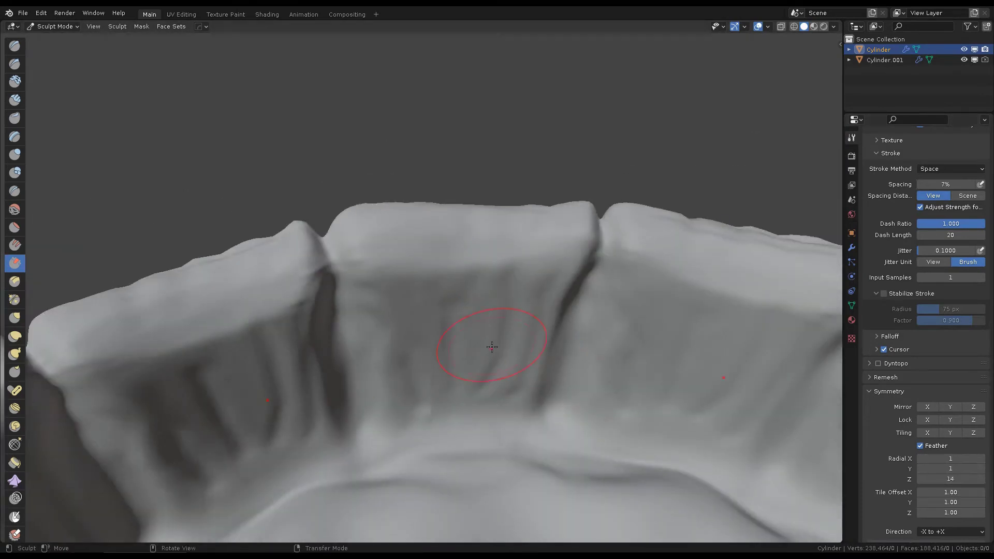
{"action": "scroll", "coordinate": [477, 311], "scroll_direction": "down", "scroll_amount": 4}
{"action": "scroll", "coordinate": [433, 289], "scroll_direction": "up", "scroll_amount": 3}
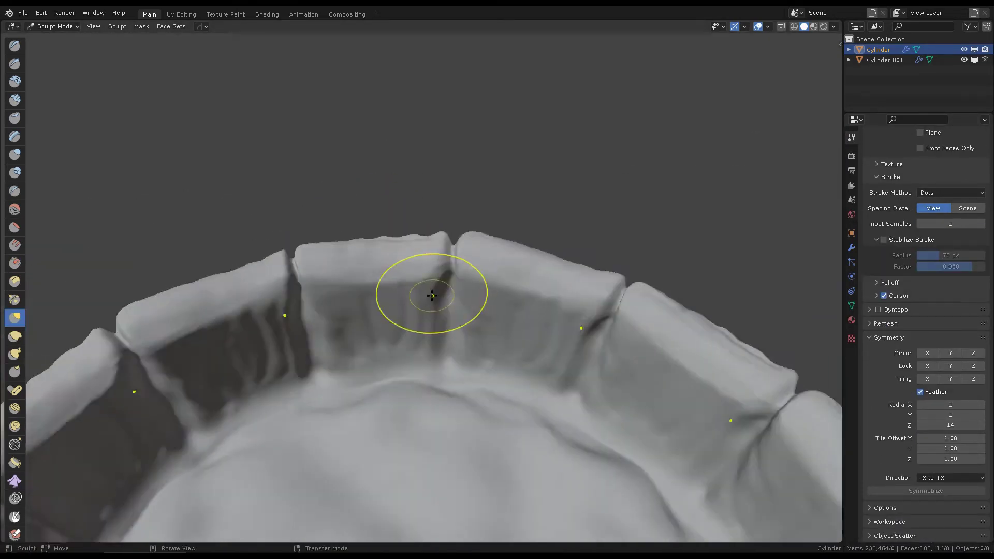
{"action": "scroll", "coordinate": [443, 219], "scroll_direction": "up", "scroll_amount": 2}
{"action": "scroll", "coordinate": [572, 233], "scroll_direction": "down", "scroll_amount": 4}
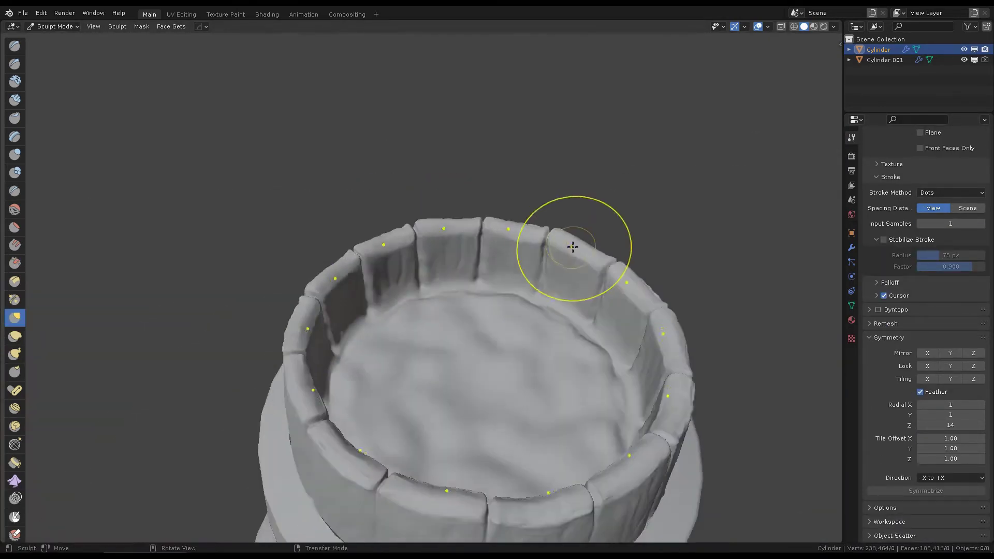
{"action": "scroll", "coordinate": [535, 295], "scroll_direction": "up", "scroll_amount": 3}
{"action": "scroll", "coordinate": [433, 227], "scroll_direction": "up", "scroll_amount": 2}
{"action": "scroll", "coordinate": [411, 200], "scroll_direction": "down", "scroll_amount": 4}
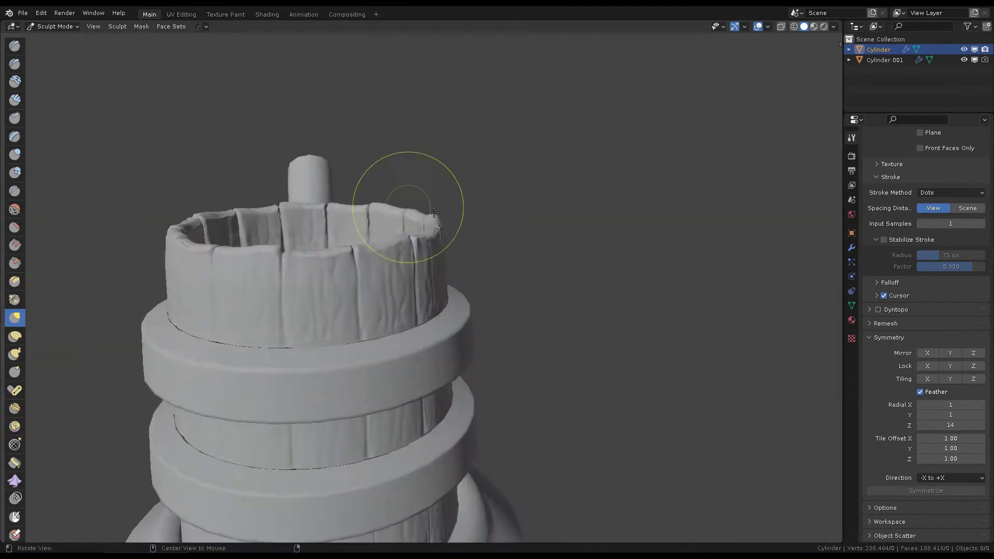
{"action": "scroll", "coordinate": [411, 200], "scroll_direction": "up", "scroll_amount": 3}
{"action": "scroll", "coordinate": [466, 321], "scroll_direction": "up", "scroll_amount": 2}
Scrape the grooves on a rim stave close up, then sculpt the bands-and-handle object Cylinder.001.
{"action": "middle_click_drag", "start_coordinate": [466, 321], "coordinate": [479, 213]}
{"action": "scroll", "coordinate": [523, 238], "scroll_direction": "down", "scroll_amount": 2}
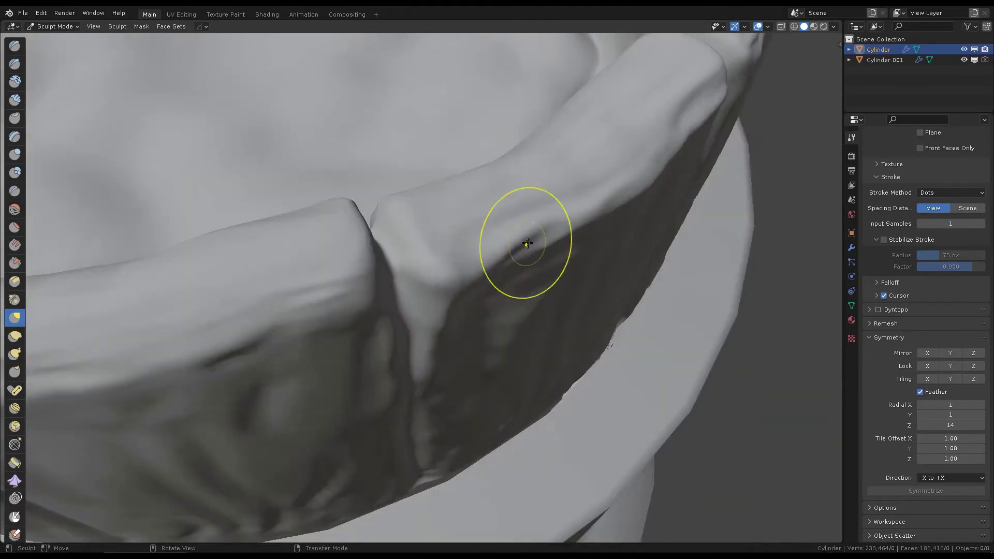
{"action": "scroll", "coordinate": [523, 284], "scroll_direction": "down", "scroll_amount": 2}
{"action": "scroll", "coordinate": [459, 217], "scroll_direction": "up", "scroll_amount": 4}
{"action": "scroll", "coordinate": [467, 348], "scroll_direction": "down", "scroll_amount": 4}
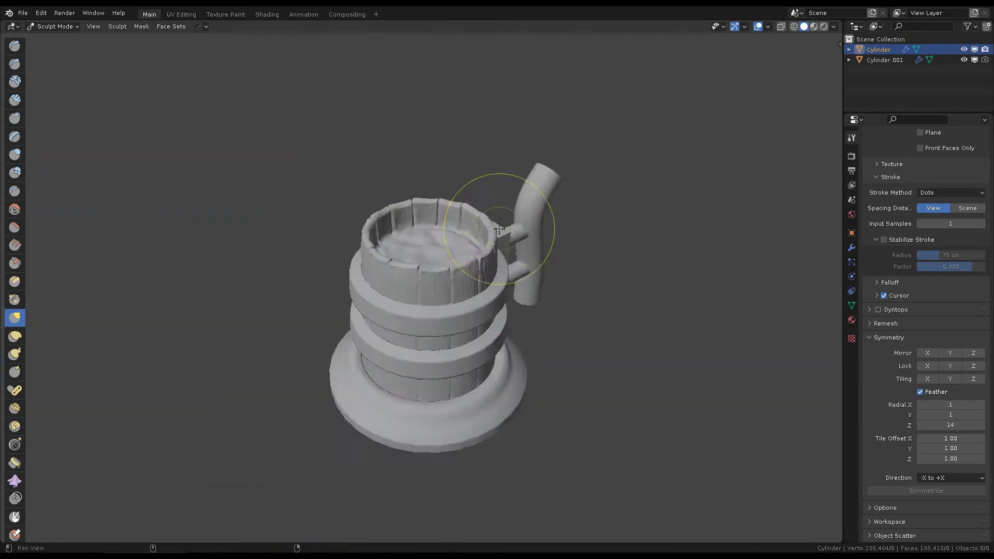
{"action": "scroll", "coordinate": [507, 196], "scroll_direction": "up", "scroll_amount": 4}
{"action": "scroll", "coordinate": [445, 204], "scroll_direction": "down", "scroll_amount": 1}
{"action": "scroll", "coordinate": [454, 234], "scroll_direction": "down", "scroll_amount": 2}
{"action": "scroll", "coordinate": [522, 254], "scroll_direction": "down", "scroll_amount": 1}
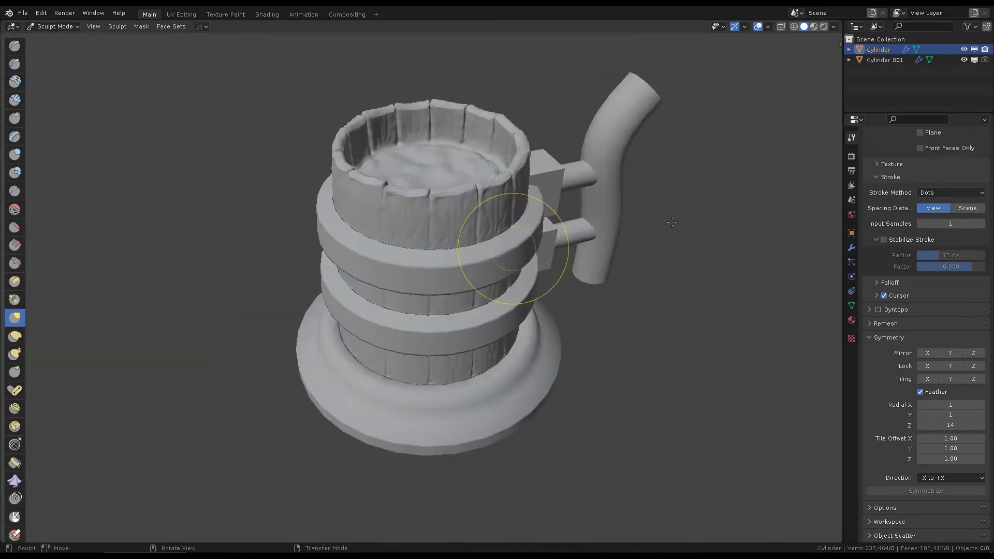
{"action": "middle_click_drag", "start_coordinate": [522, 254], "coordinate": [570, 217]}
{"action": "scroll", "coordinate": [588, 211], "scroll_direction": "down", "scroll_amount": 2}
{"action": "key", "text": "alt+q"}
{"action": "scroll", "coordinate": [686, 185], "scroll_direction": "up", "scroll_amount": 1}
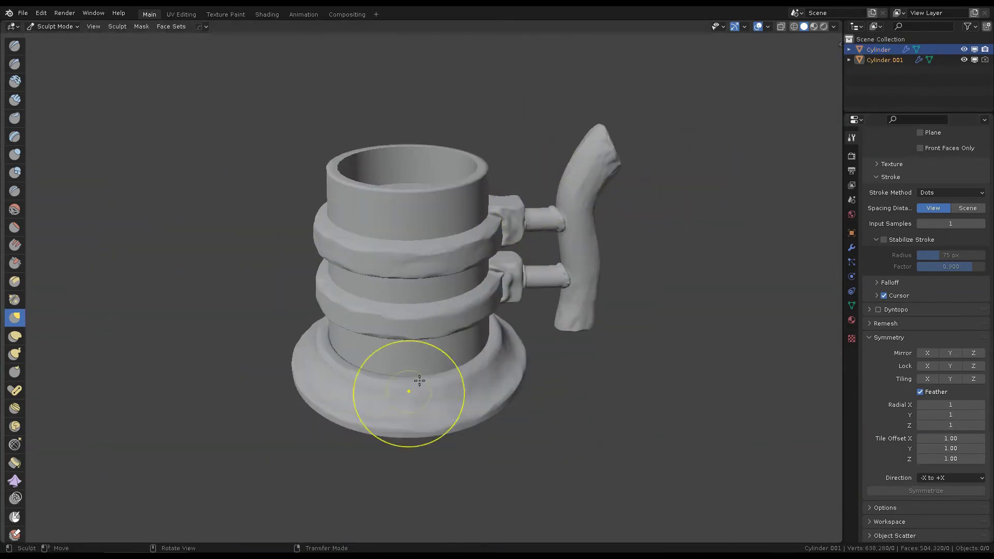
Select the inner rim loop and a vertical side loop on the body as UV seams.
{"action": "key", "text": "alt+q"}
{"action": "key", "text": "Tab"}
{"action": "scroll", "coordinate": [426, 348], "scroll_direction": "up", "scroll_amount": 5}
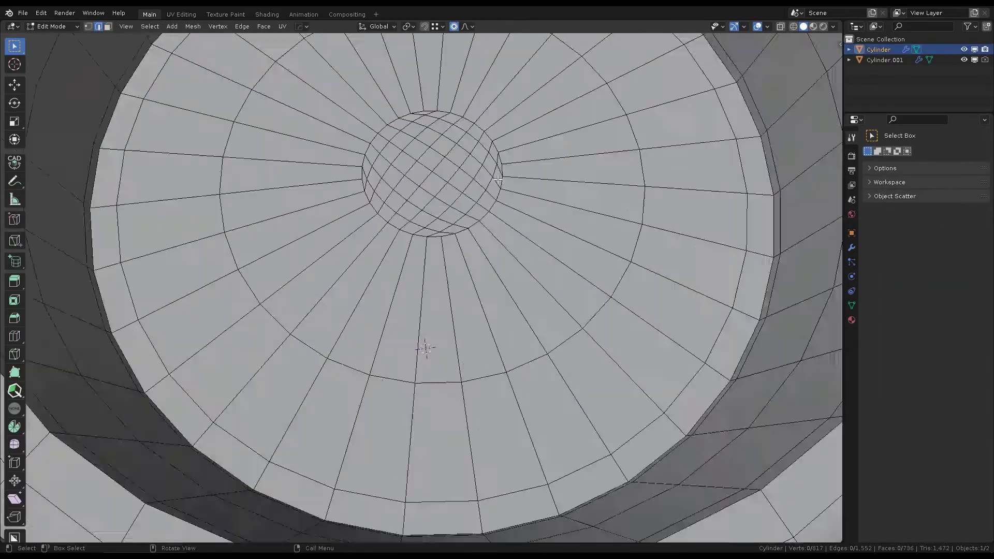
{"action": "scroll", "coordinate": [529, 192], "scroll_direction": "down", "scroll_amount": 1}
{"action": "left_click", "coordinate": [500, 346]}
{"action": "scroll", "coordinate": [500, 347], "scroll_direction": "down", "scroll_amount": 4}
{"action": "mouse_move", "coordinate": [417, 484]}
{"action": "middle_mouse_down"}
{"action": "mouse_move", "coordinate": [355, 185]}
{"action": "mouse_move", "coordinate": [621, 311]}
{"action": "middle_mouse_up"}
{"action": "scroll", "coordinate": [517, 310], "scroll_direction": "up", "scroll_amount": 5}
{"action": "left_click", "coordinate": [433, 314], "text": "alt"}
{"action": "key", "text": "alt+a"}
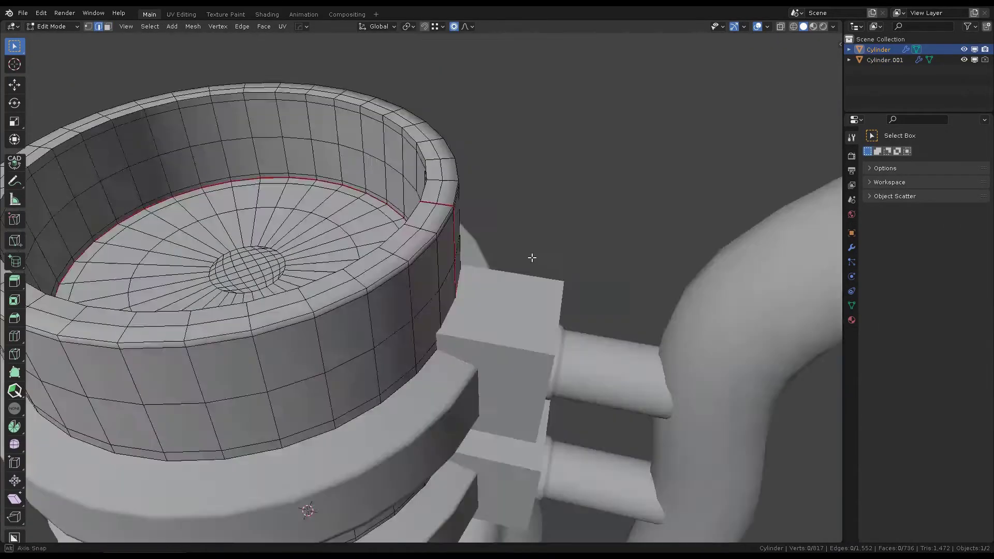
{"action": "scroll", "coordinate": [530, 257], "scroll_direction": "down", "scroll_amount": 4}
Check the body's seams in wireframe and in an isolated top view.
{"action": "key", "text": "shift+z"}
{"action": "mouse_move", "coordinate": [530, 257]}
{"action": "middle_mouse_down"}
{"action": "mouse_move", "coordinate": [481, 245]}
{"action": "mouse_move", "coordinate": [503, 213]}
{"action": "middle_mouse_up"}
{"action": "key", "text": "shift+z"}
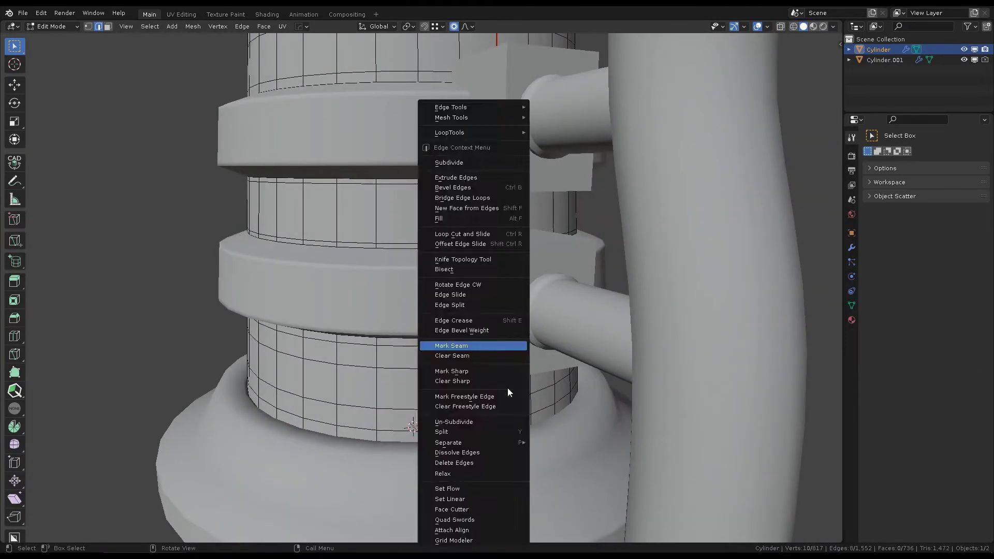
{"action": "scroll", "coordinate": [562, 309], "scroll_direction": "down", "scroll_amount": 3}
{"action": "key", "text": "KP_Divide"}
{"action": "key", "text": "z"}
{"action": "key", "text": "KP_7"}
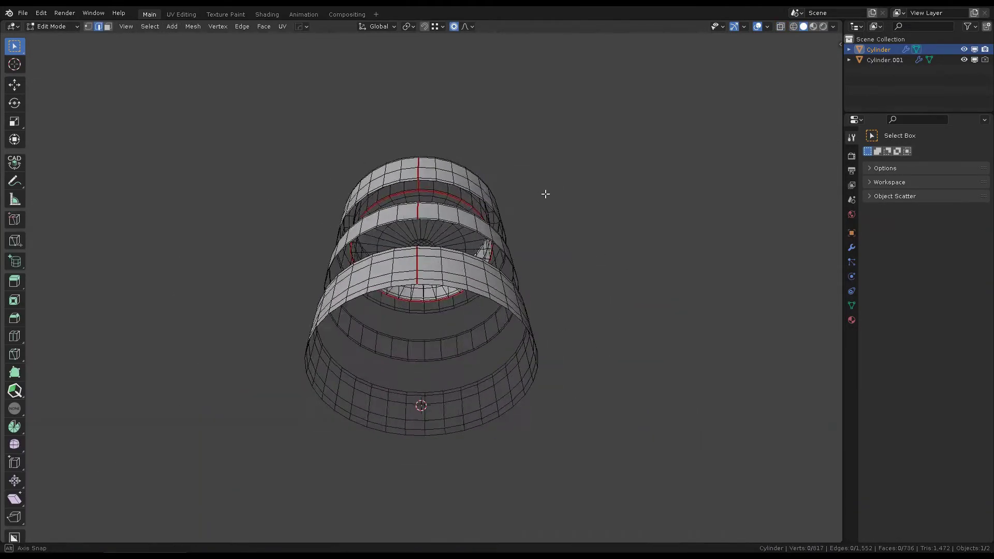
{"action": "key", "text": "KP_Divide"}
{"action": "scroll", "coordinate": [578, 309], "scroll_direction": "down", "scroll_amount": 5}
{"action": "mouse_move", "coordinate": [578, 308]}
{"action": "middle_mouse_down"}
{"action": "mouse_move", "coordinate": [449, 268]}
{"action": "mouse_move", "coordinate": [551, 267]}
{"action": "mouse_move", "coordinate": [492, 310]}
{"action": "middle_mouse_up"}
Edit the bands-and-handle mesh in wireframe edge mode and select a band edge loop.
{"action": "key", "text": "KP_1"}
{"action": "key", "text": "shift+z"}
{"action": "scroll", "coordinate": [492, 310], "scroll_direction": "up", "scroll_amount": 3}
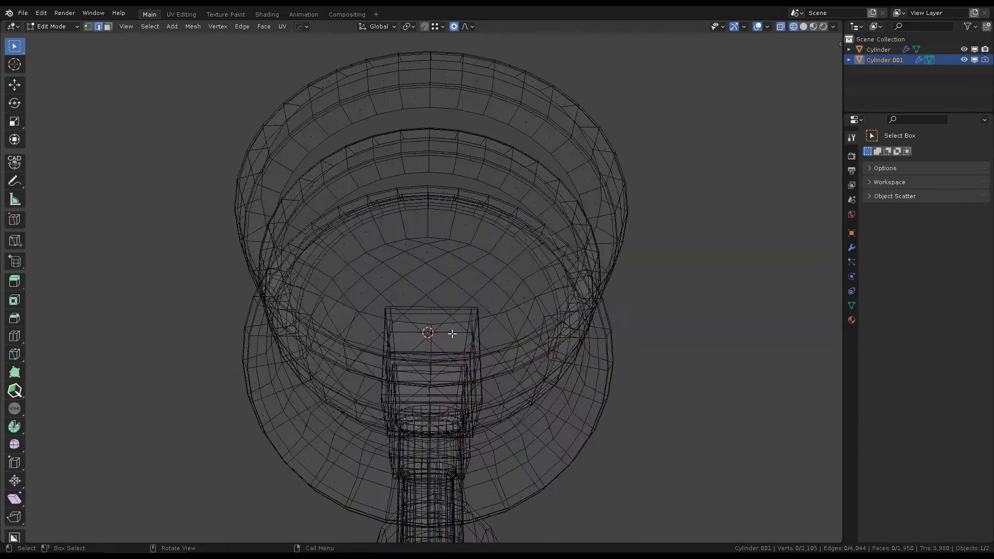
{"action": "key", "text": "2"}
{"action": "left_click", "coordinate": [483, 327], "text": "alt"}
{"action": "scroll", "coordinate": [446, 231], "scroll_direction": "up", "scroll_amount": 3}
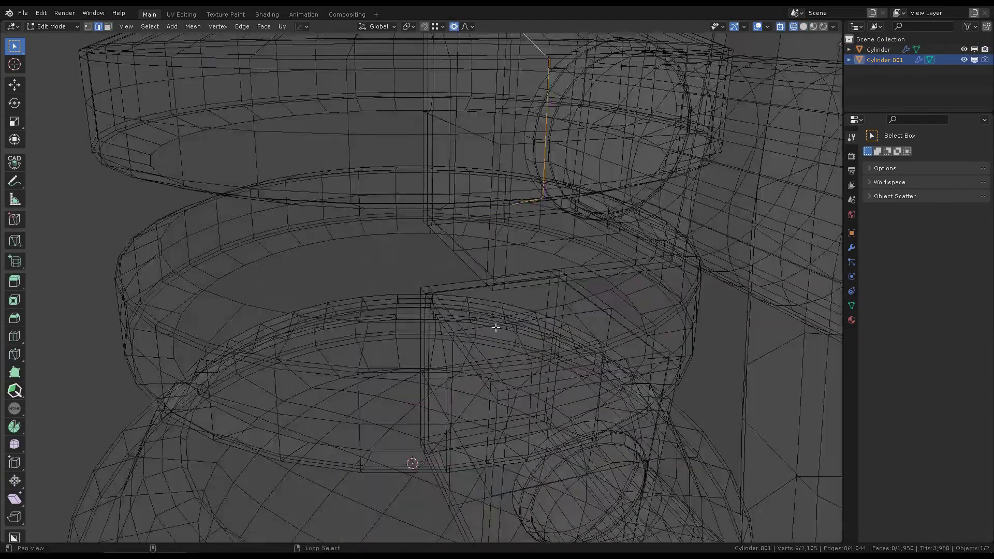
{"action": "scroll", "coordinate": [568, 273], "scroll_direction": "down", "scroll_amount": 6}
{"action": "key", "text": "shift+z"}
Separate the handle's two connector pegs into their own object, Cylinder.002.
{"action": "key", "text": "shift+z"}
{"action": "mouse_move", "coordinate": [568, 273]}
{"action": "middle_mouse_down"}
{"action": "mouse_move", "coordinate": [566, 306]}
{"action": "mouse_move", "coordinate": [621, 217]}
{"action": "mouse_move", "coordinate": [682, 269]}
{"action": "mouse_move", "coordinate": [544, 315]}
{"action": "mouse_move", "coordinate": [685, 342]}
{"action": "mouse_move", "coordinate": [700, 358]}
{"action": "mouse_move", "coordinate": [535, 300]}
{"action": "mouse_move", "coordinate": [491, 295]}
{"action": "mouse_move", "coordinate": [465, 213]}
{"action": "mouse_move", "coordinate": [464, 326]}
{"action": "mouse_move", "coordinate": [570, 290]}
{"action": "middle_mouse_up"}
{"action": "key", "text": "shift+z"}
{"action": "scroll", "coordinate": [621, 217], "scroll_direction": "up", "scroll_amount": 3}
{"action": "scroll", "coordinate": [683, 269], "scroll_direction": "down", "scroll_amount": 5}
{"action": "scroll", "coordinate": [544, 315], "scroll_direction": "down", "scroll_amount": 5}
{"action": "scroll", "coordinate": [685, 342], "scroll_direction": "up", "scroll_amount": 5}
{"action": "scroll", "coordinate": [701, 359], "scroll_direction": "up", "scroll_amount": 4}
{"action": "scroll", "coordinate": [490, 295], "scroll_direction": "down", "scroll_amount": 4}
{"action": "scroll", "coordinate": [466, 214], "scroll_direction": "up", "scroll_amount": 4}
Isolate the two connector pins in Edit Mode and delete their end-cap faces.
{"action": "scroll", "coordinate": [466, 214], "scroll_direction": "down", "scroll_amount": 3}
{"action": "key", "text": "shift+z"}
{"action": "key", "text": "shift+z"}
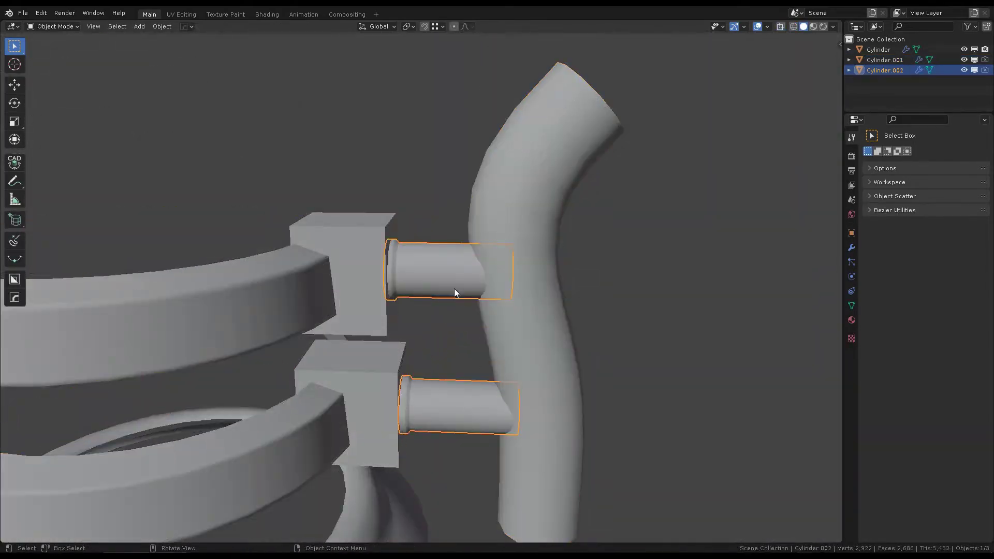
{"action": "key", "text": "KP_Divide"}
{"action": "key", "text": "Tab"}
{"action": "middle_click_drag", "start_coordinate": [455, 288], "coordinate": [559, 246]}
{"action": "key", "text": "x"}
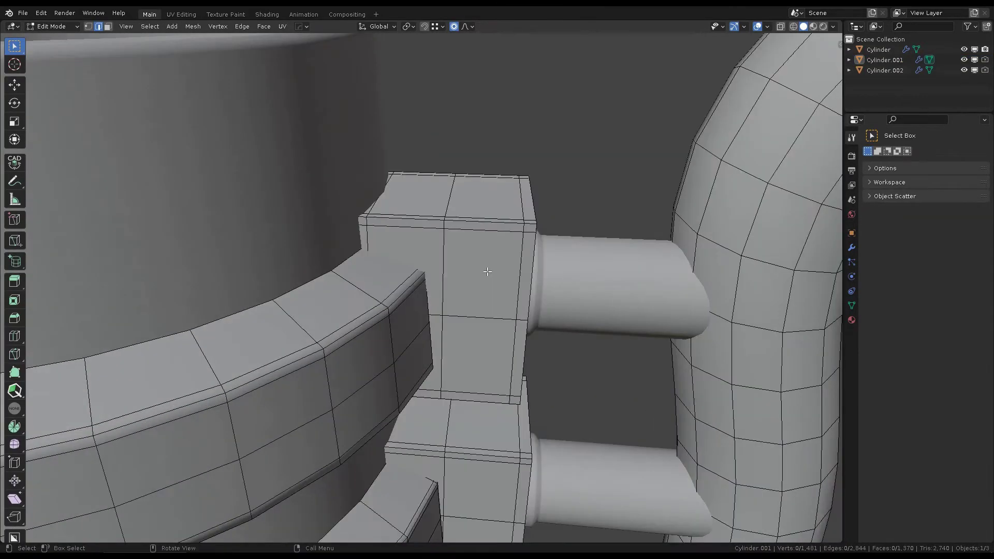
{"action": "middle_click_drag", "start_coordinate": [487, 271], "coordinate": [517, 218]}
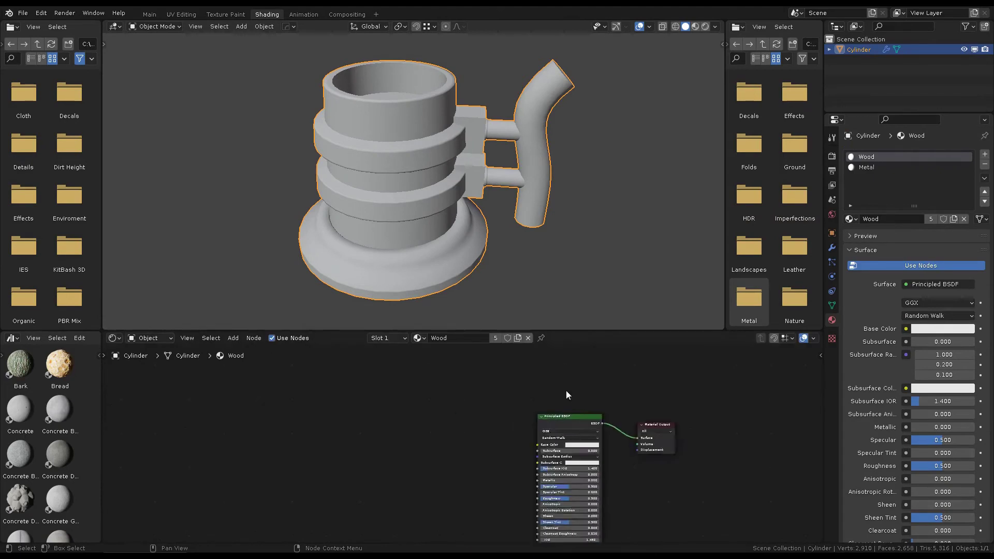
Add an Image Texture node with a new 2048 px 'Normal Map' image.
{"action": "scroll", "coordinate": [567, 395], "scroll_direction": "up", "scroll_amount": 2}
{"action": "scroll", "coordinate": [579, 234], "scroll_direction": "up", "scroll_amount": 2}
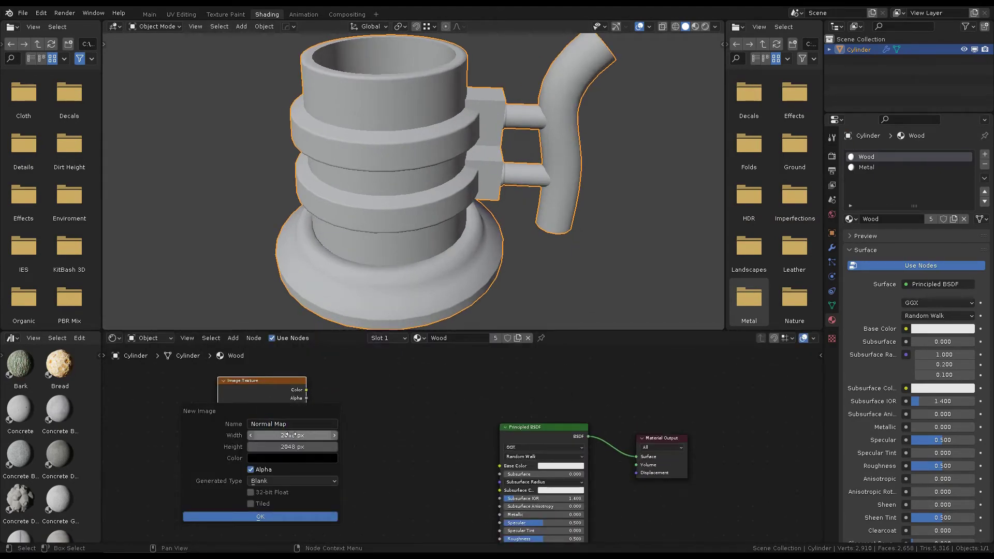
{"action": "left_click", "coordinate": [260, 517]}
{"action": "left_click", "coordinate": [384, 489]}
{"action": "mouse_move", "coordinate": [259, 381]}
{"action": "left_mouse_down"}
{"action": "mouse_move", "coordinate": [355, 415]}
{"action": "mouse_move", "coordinate": [320, 418]}
{"action": "left_mouse_up"}
{"action": "scroll", "coordinate": [915, 409], "scroll_direction": "down", "scroll_amount": 2}
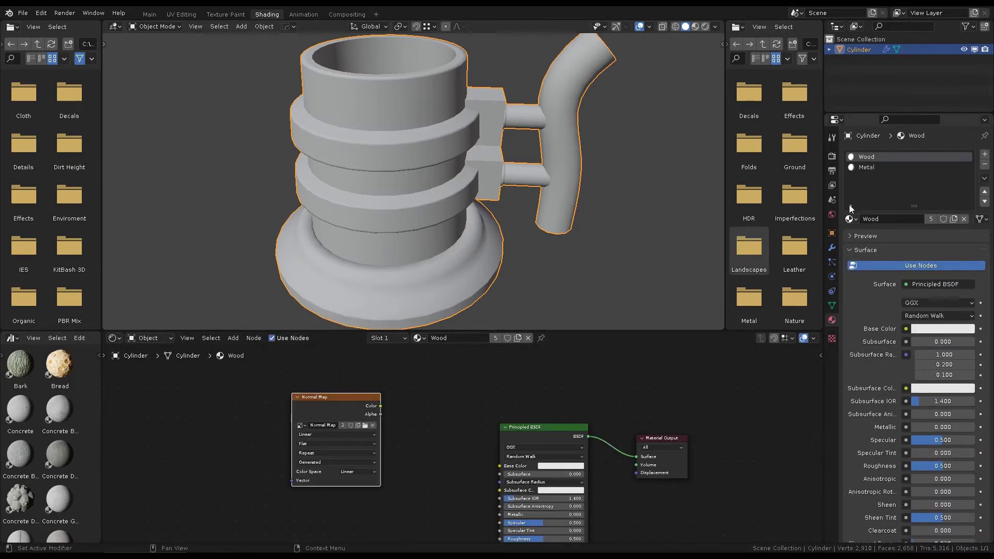
Bake Normals from the Multires sculpt detail into the Normal Map image.
{"action": "left_click", "coordinate": [832, 156]}
{"action": "left_click", "coordinate": [925, 154]}
{"action": "left_click", "coordinate": [960, 387], "text": "ctrl"}
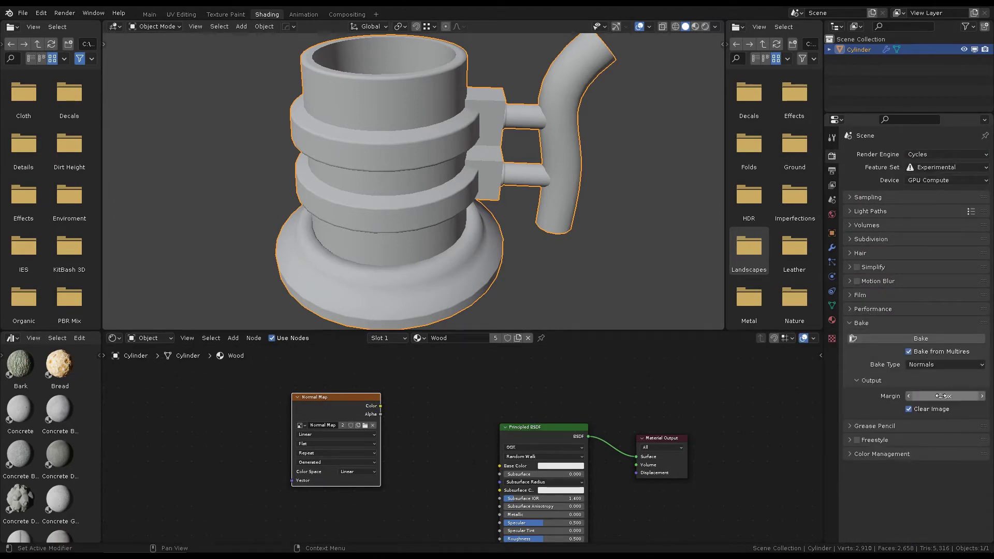
{"action": "left_click", "coordinate": [585, 169]}
{"action": "left_click", "coordinate": [924, 337]}
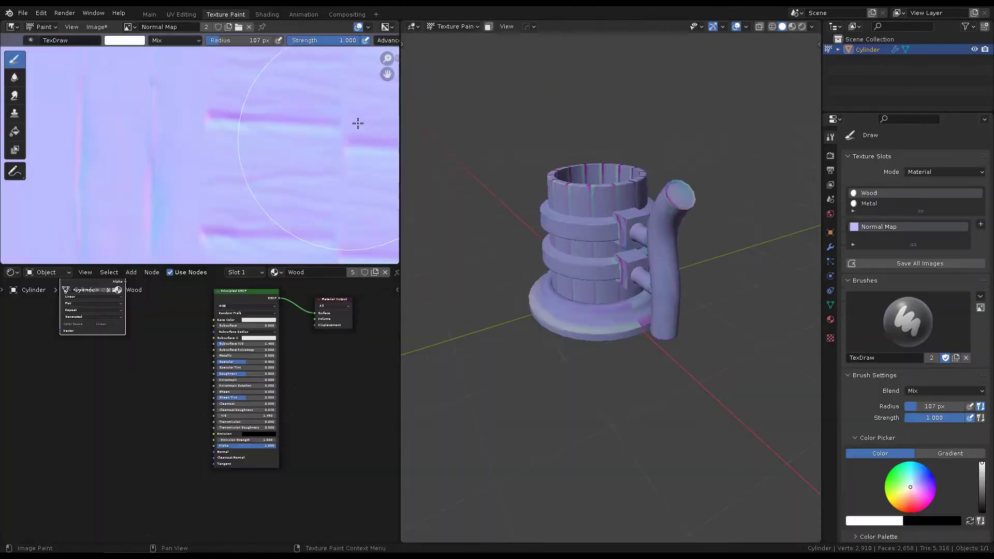
Inspect the baked normal map and view the mug side-on.
{"action": "scroll", "coordinate": [358, 123], "scroll_direction": "down", "scroll_amount": 4}
{"action": "middle_click_drag", "start_coordinate": [275, 197], "coordinate": [248, 162]}
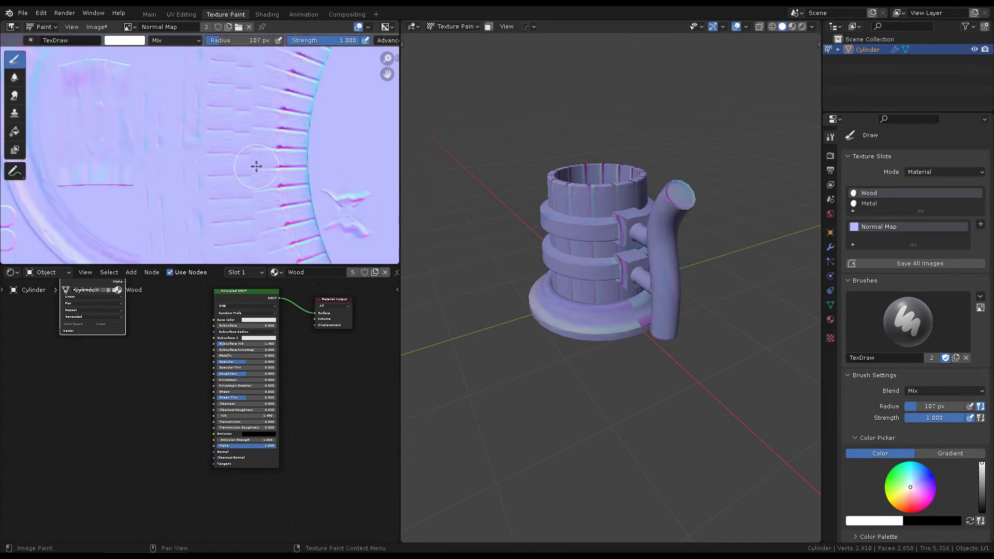
{"action": "middle_click_drag", "start_coordinate": [666, 352], "coordinate": [666, 313]}
{"action": "scroll", "coordinate": [666, 312], "scroll_direction": "up", "scroll_amount": 4}
{"action": "scroll", "coordinate": [666, 313], "scroll_direction": "down", "scroll_amount": 4}
{"action": "scroll", "coordinate": [666, 312], "scroll_direction": "up", "scroll_amount": 5}
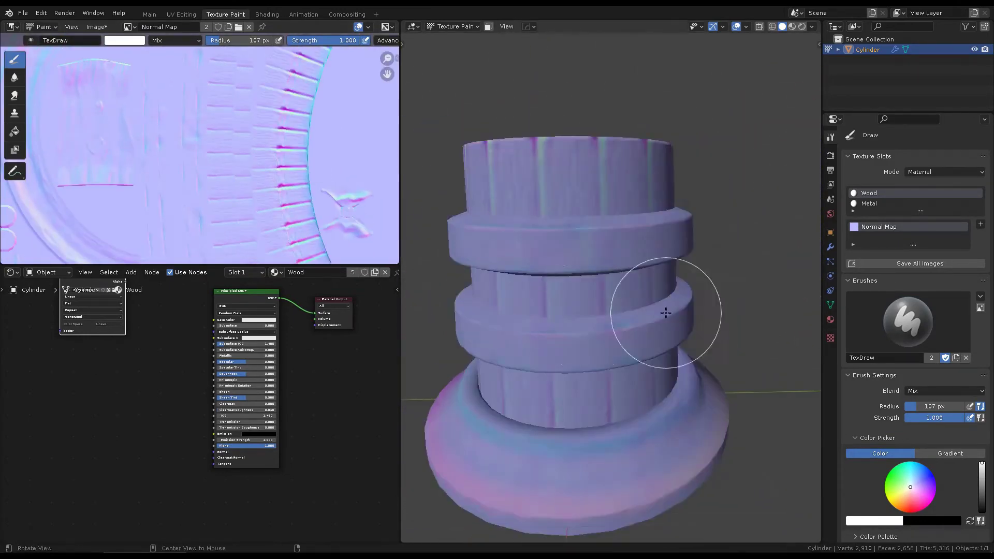
{"action": "scroll", "coordinate": [666, 313], "scroll_direction": "down", "scroll_amount": 5}
{"action": "scroll", "coordinate": [262, 142], "scroll_direction": "down", "scroll_amount": 2}
{"action": "scroll", "coordinate": [273, 122], "scroll_direction": "down", "scroll_amount": 3}
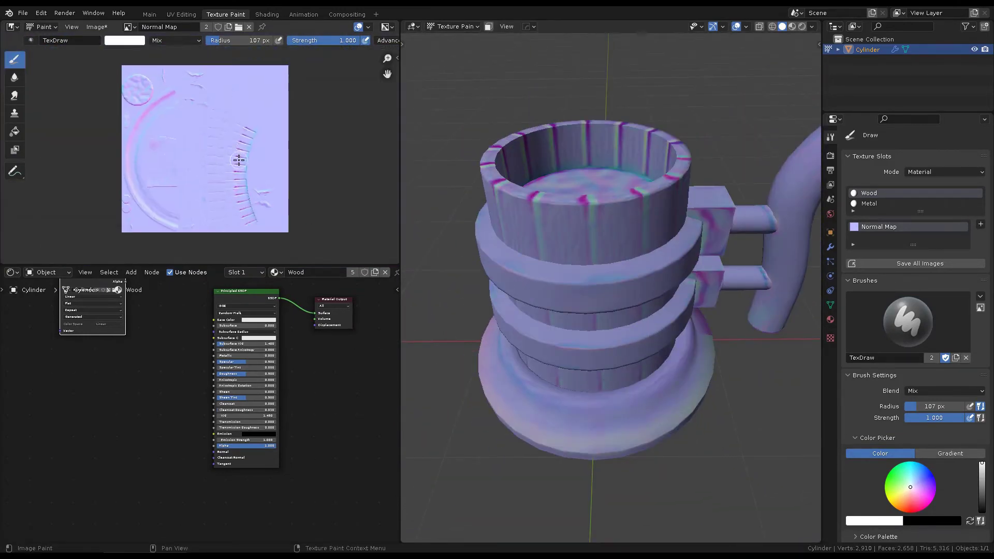
Add a Normal Map node linking the baked image to the Wood BSDF's Normal.
{"action": "key", "text": "ctrl+Page_Down"}
{"action": "key", "text": "shift+a"}
{"action": "type", "text": "not"}
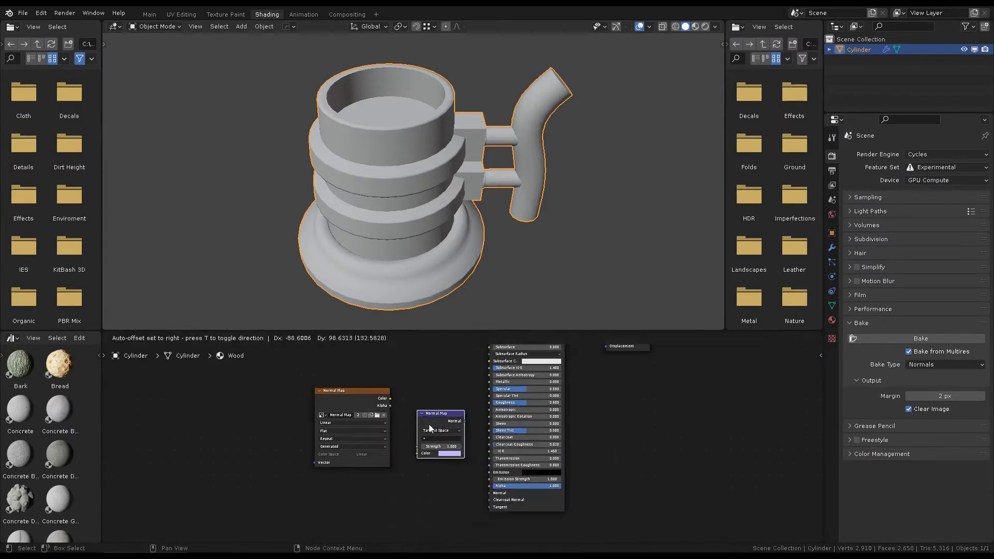
{"action": "left_click", "coordinate": [428, 424]}
{"action": "scroll", "coordinate": [428, 424], "scroll_direction": "up", "scroll_amount": 2}
{"action": "key", "text": "z"}
{"action": "left_click", "coordinate": [610, 216]}
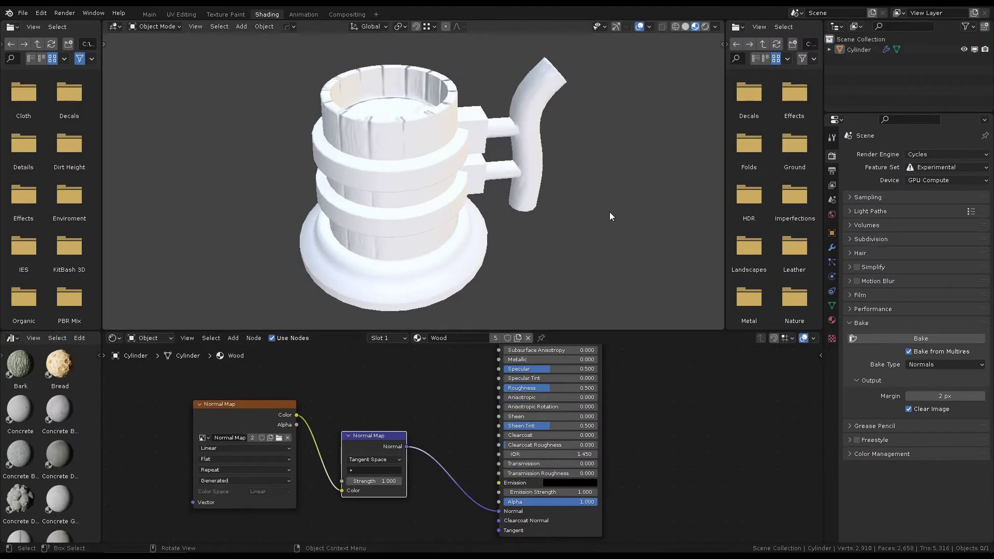
{"action": "middle_click_drag", "start_coordinate": [610, 216], "coordinate": [536, 123]}
Give the Metal material grey Base Color, Metallic 0.959 and Roughness 0.236.
{"action": "scroll", "coordinate": [462, 446], "scroll_direction": "down", "scroll_amount": 1}
{"action": "left_click_drag", "start_coordinate": [206, 390], "coordinate": [414, 505]}
{"action": "left_click", "coordinate": [832, 320]}
{"action": "left_click", "coordinate": [866, 167]}
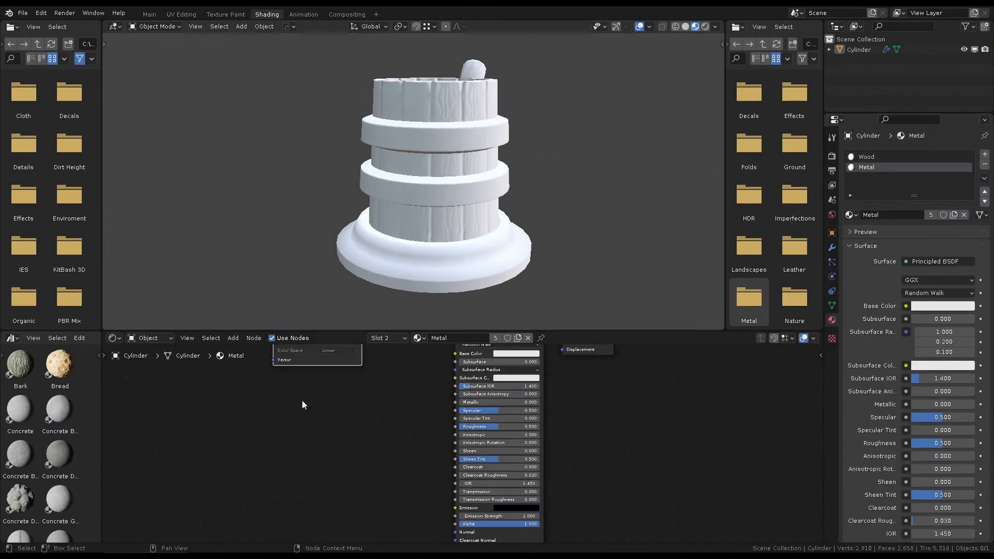
{"action": "middle_click_drag", "start_coordinate": [517, 170], "coordinate": [566, 204]}
{"action": "middle_click_drag", "start_coordinate": [569, 404], "coordinate": [583, 449]}
{"action": "left_click", "coordinate": [528, 404]}
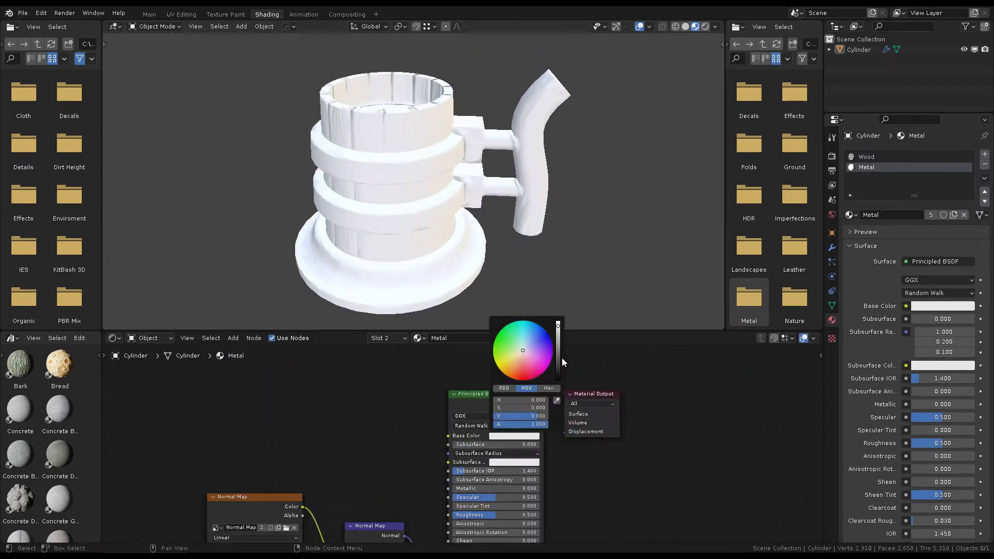
{"action": "left_click", "coordinate": [561, 362]}
{"action": "scroll", "coordinate": [621, 496], "scroll_direction": "up", "scroll_amount": 2}
{"action": "left_click_drag", "start_coordinate": [471, 446], "coordinate": [565, 447]}
{"action": "middle_click_drag", "start_coordinate": [608, 492], "coordinate": [567, 441]}
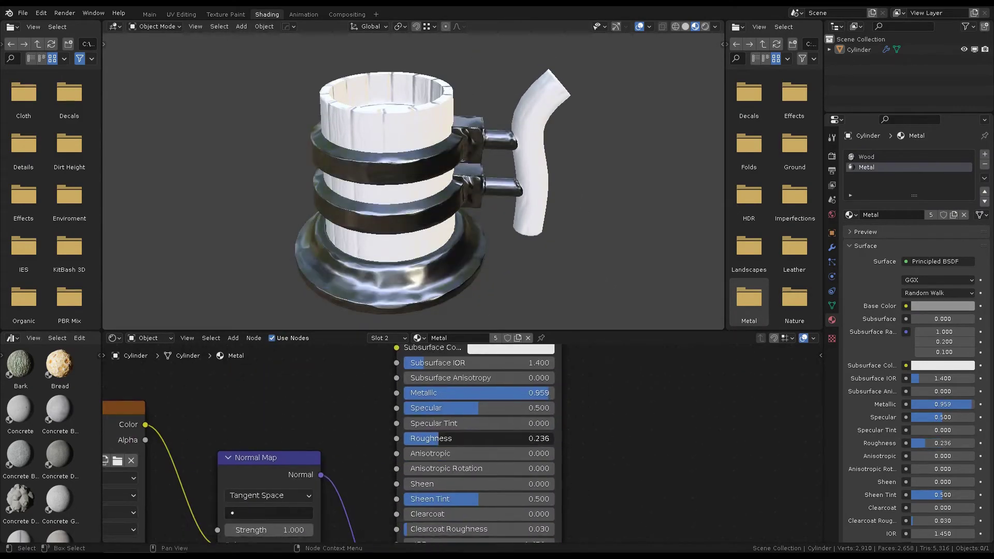
{"action": "scroll", "coordinate": [563, 197], "scroll_direction": "up", "scroll_amount": 3}
Give the Wood material a brown Base Color and Roughness 0.518.
{"action": "left_click", "coordinate": [866, 157]}
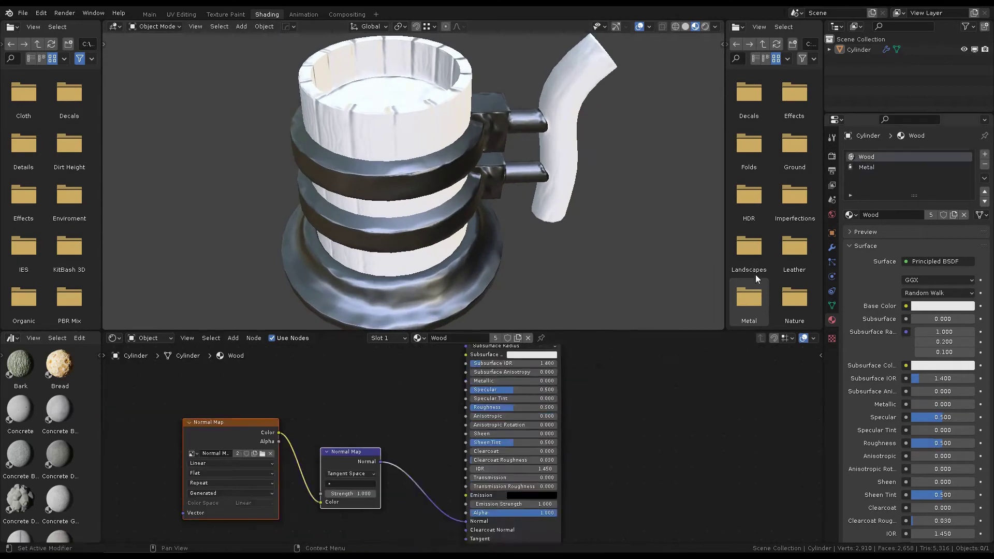
{"action": "middle_click_drag", "start_coordinate": [569, 415], "coordinate": [490, 515]}
{"action": "left_click", "coordinate": [494, 413]}
{"action": "left_click", "coordinate": [513, 311]}
{"action": "left_click_drag", "start_coordinate": [518, 390], "coordinate": [481, 391]}
{"action": "scroll", "coordinate": [414, 181], "scroll_direction": "up", "scroll_amount": 3}
{"action": "left_click", "coordinate": [494, 414]}
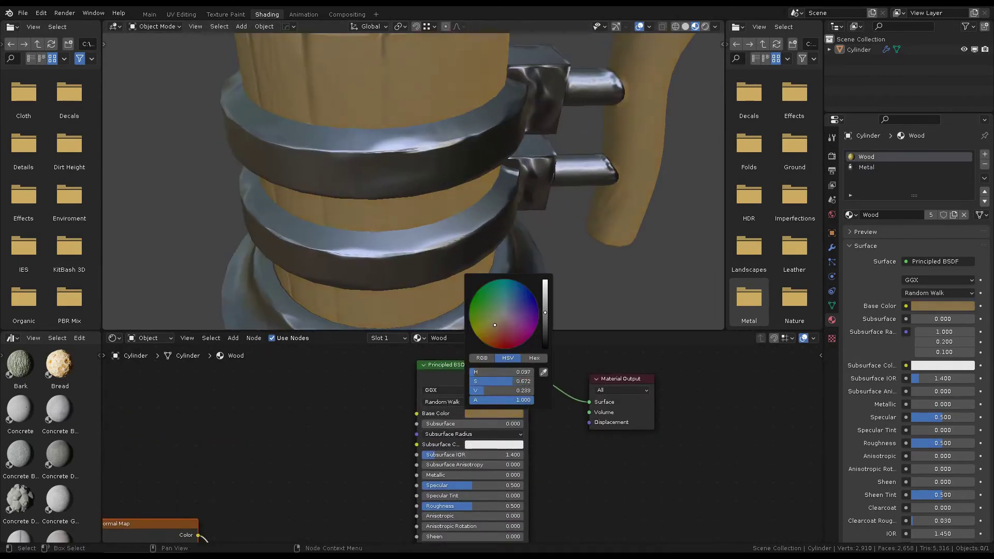
{"action": "middle_click_drag", "start_coordinate": [517, 466], "coordinate": [496, 416]}
{"action": "left_click_drag", "start_coordinate": [455, 463], "coordinate": [462, 463]}
{"action": "scroll", "coordinate": [515, 166], "scroll_direction": "down", "scroll_amount": 4}
{"action": "mouse_move", "coordinate": [516, 166]}
{"action": "middle_mouse_down"}
{"action": "mouse_move", "coordinate": [509, 148]}
{"action": "mouse_move", "coordinate": [451, 185]}
{"action": "mouse_move", "coordinate": [506, 174]}
{"action": "mouse_move", "coordinate": [378, 182]}
{"action": "mouse_move", "coordinate": [520, 149]}
{"action": "mouse_move", "coordinate": [512, 186]}
{"action": "mouse_move", "coordinate": [446, 132]}
{"action": "mouse_move", "coordinate": [474, 169]}
{"action": "mouse_move", "coordinate": [503, 165]}
{"action": "middle_mouse_up"}
{"action": "scroll", "coordinate": [518, 185], "scroll_direction": "up", "scroll_amount": 3}
{"action": "scroll", "coordinate": [518, 185], "scroll_direction": "down", "scroll_amount": 4}
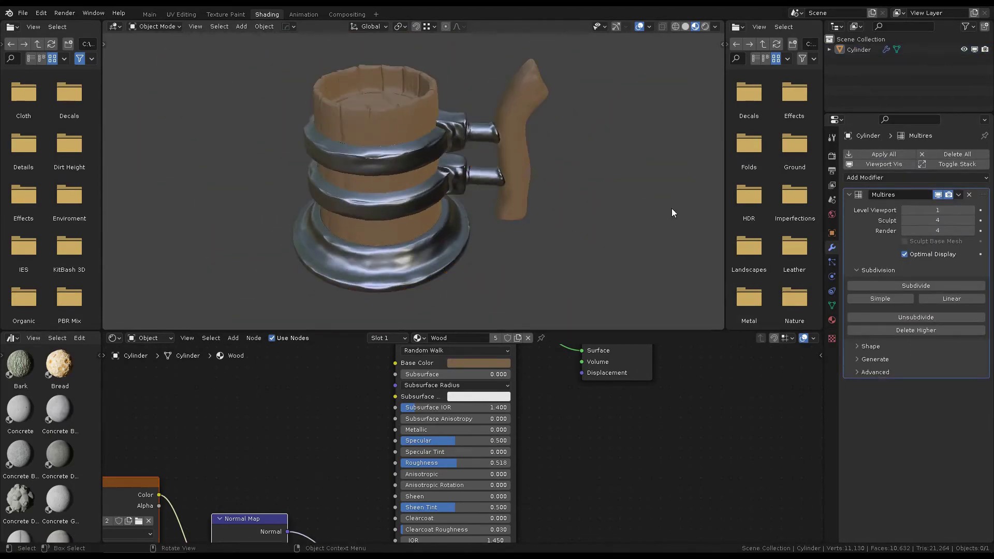
Duplicate the mug, strip the copy's materials, and create a new Curvature material.
{"action": "key", "text": "shift+d"}
{"action": "left_click", "coordinate": [592, 193]}
{"action": "middle_click_drag", "start_coordinate": [592, 192], "coordinate": [425, 196], "text": "shift"}
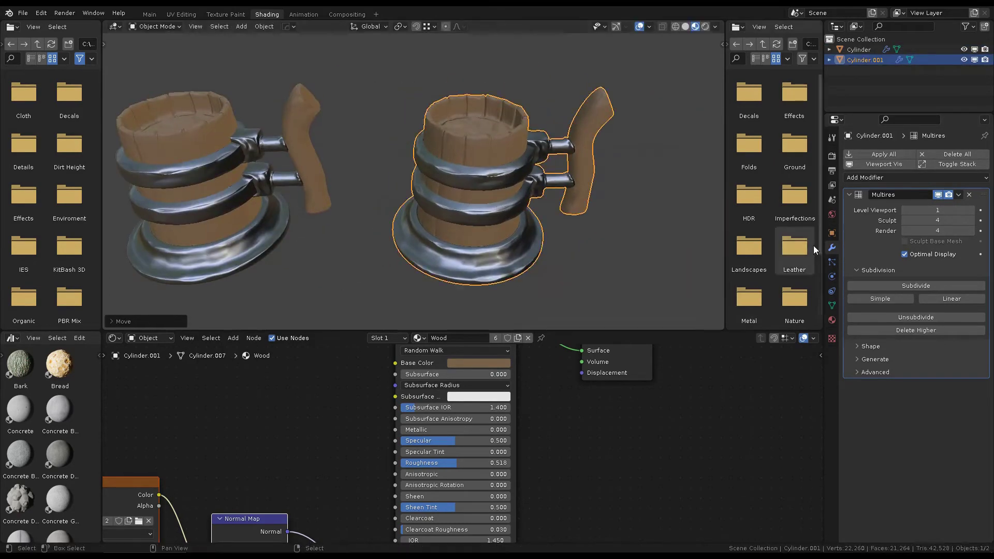
{"action": "left_click", "coordinate": [831, 320]}
{"action": "left_click", "coordinate": [984, 164]}
{"action": "left_click", "coordinate": [985, 164]}
{"action": "left_click", "coordinate": [906, 198]}
{"action": "double_click", "coordinate": [892, 156]}
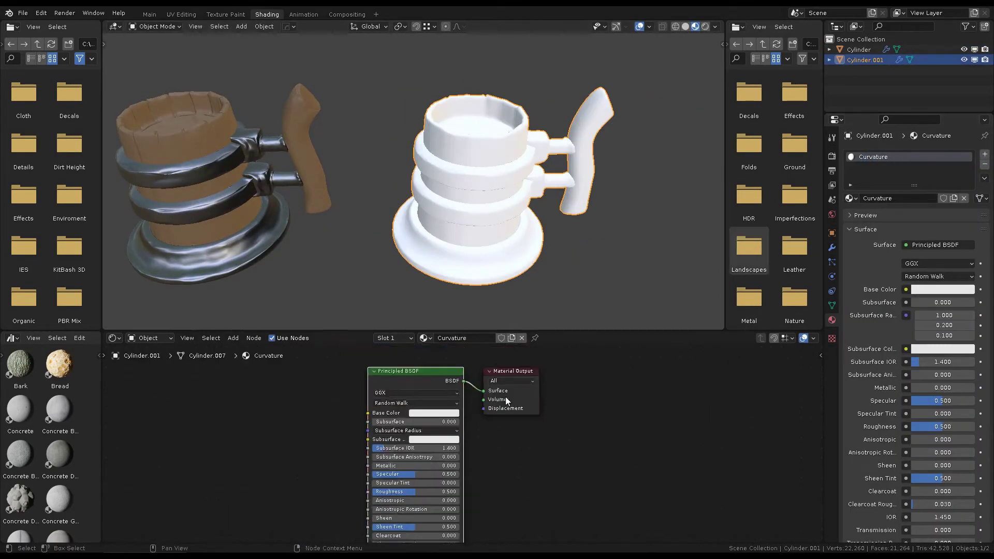
Add a ColorRamp node, moving its black stop to 0.441 and white stop inward.
{"action": "type", "text": "color ramp"}
{"action": "key", "text": "Return"}
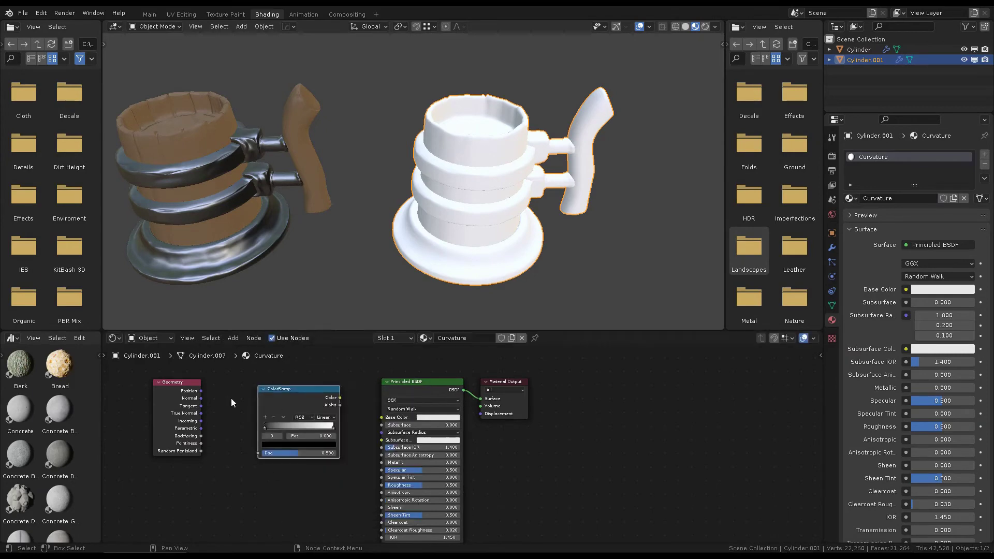
{"action": "scroll", "coordinate": [639, 277], "scroll_direction": "up", "scroll_amount": 3}
{"action": "left_click", "coordinate": [832, 155]}
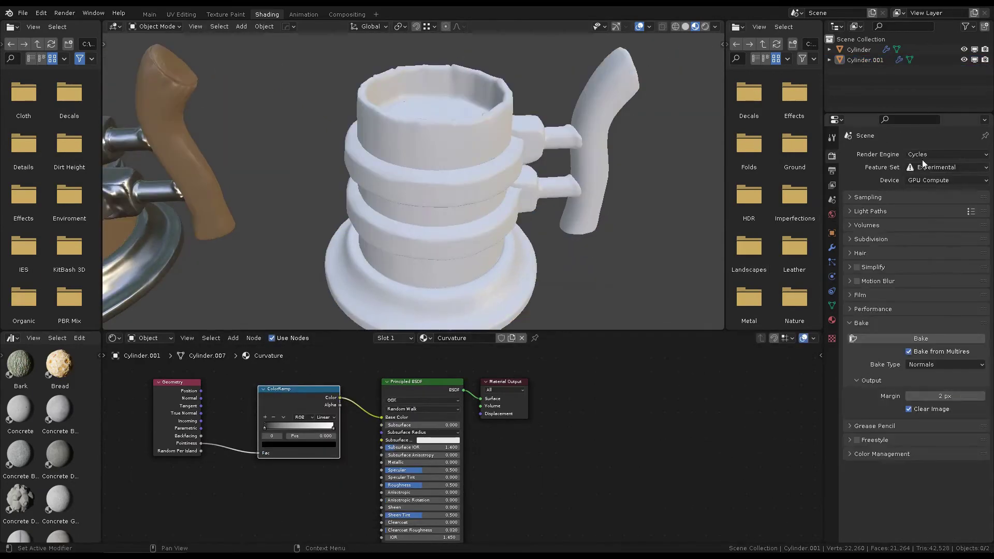
{"action": "left_click", "coordinate": [706, 26]}
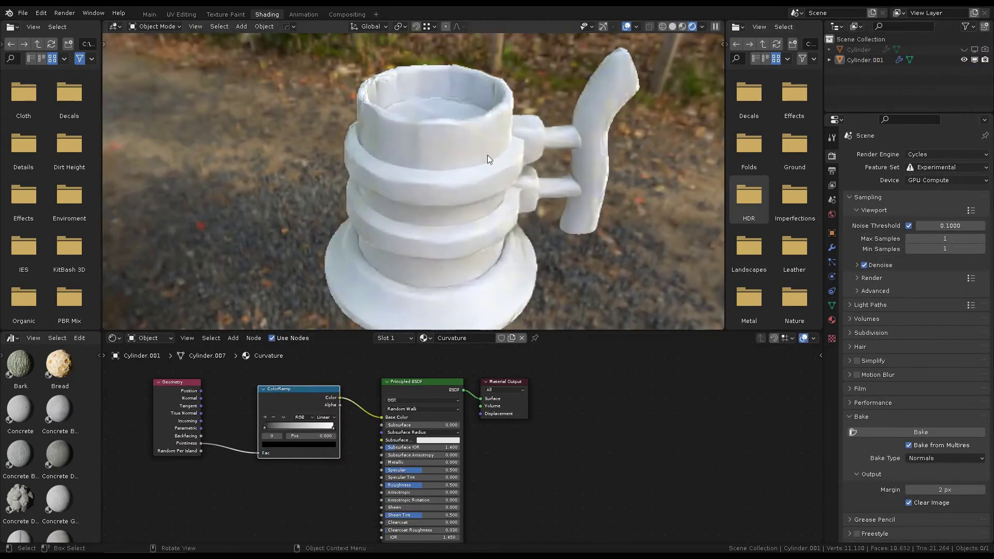
{"action": "left_click", "coordinate": [864, 59]}
{"action": "scroll", "coordinate": [490, 412], "scroll_direction": "up", "scroll_amount": 1}
{"action": "scroll", "coordinate": [490, 413], "scroll_direction": "up", "scroll_amount": 3}
{"action": "left_click_drag", "start_coordinate": [255, 432], "coordinate": [335, 442]}
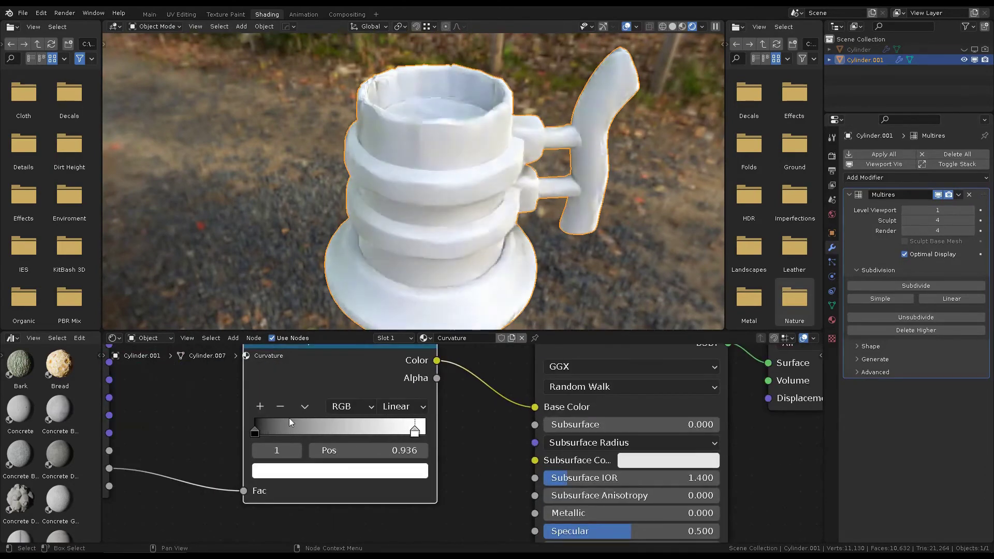
{"action": "left_click_drag", "start_coordinate": [415, 431], "coordinate": [383, 431]}
{"action": "scroll", "coordinate": [414, 181], "scroll_direction": "up", "scroll_amount": 3}
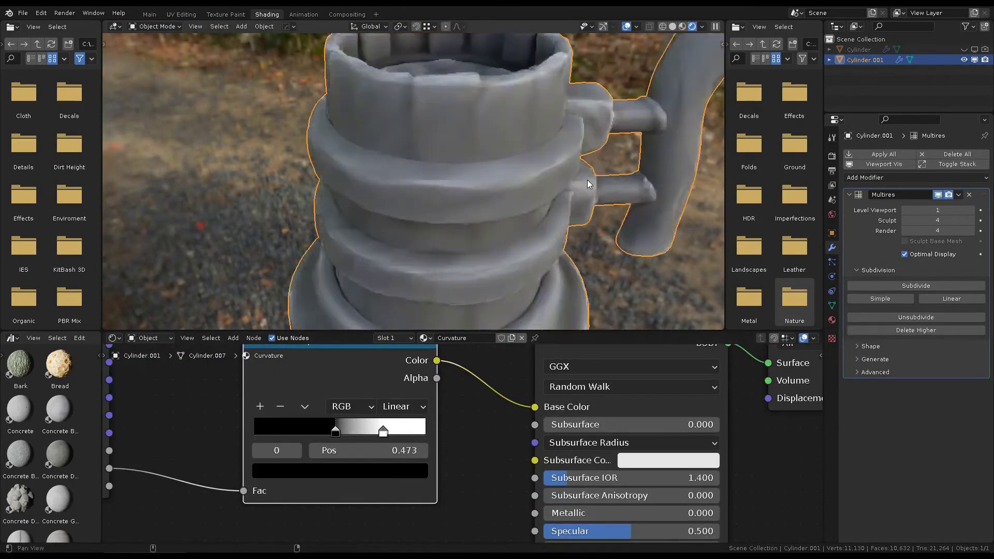
Refine the ramp stops (white 0.636, black 0.455) and raise the copy's Multires viewport level.
{"action": "key", "text": "ctrl+Tab"}
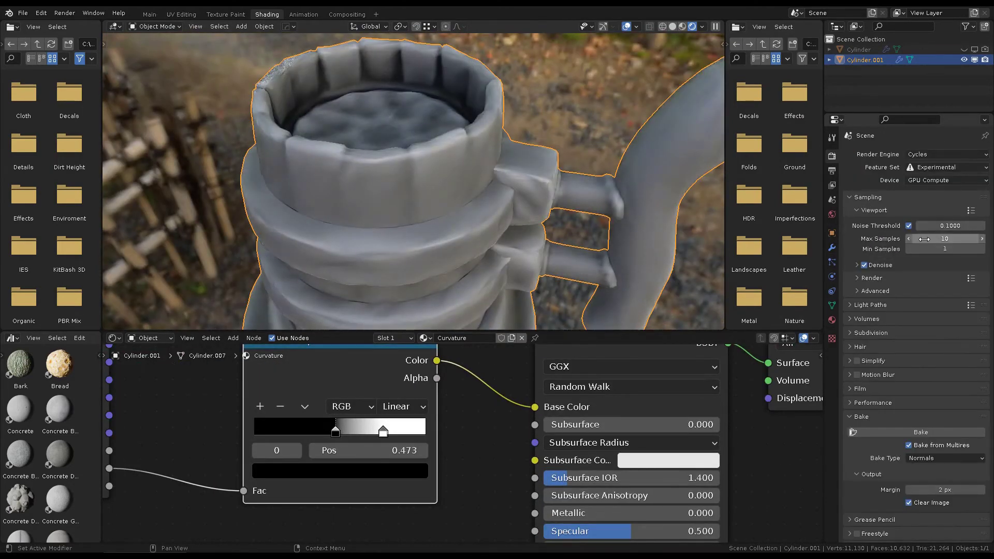
{"action": "middle_click_drag", "start_coordinate": [466, 181], "coordinate": [517, 170]}
{"action": "scroll", "coordinate": [440, 446], "scroll_direction": "up", "scroll_amount": 2}
{"action": "mouse_move", "coordinate": [443, 444]}
{"action": "left_mouse_down"}
{"action": "mouse_move", "coordinate": [431, 456]}
{"action": "mouse_move", "coordinate": [392, 455]}
{"action": "mouse_move", "coordinate": [411, 455]}
{"action": "left_mouse_up"}
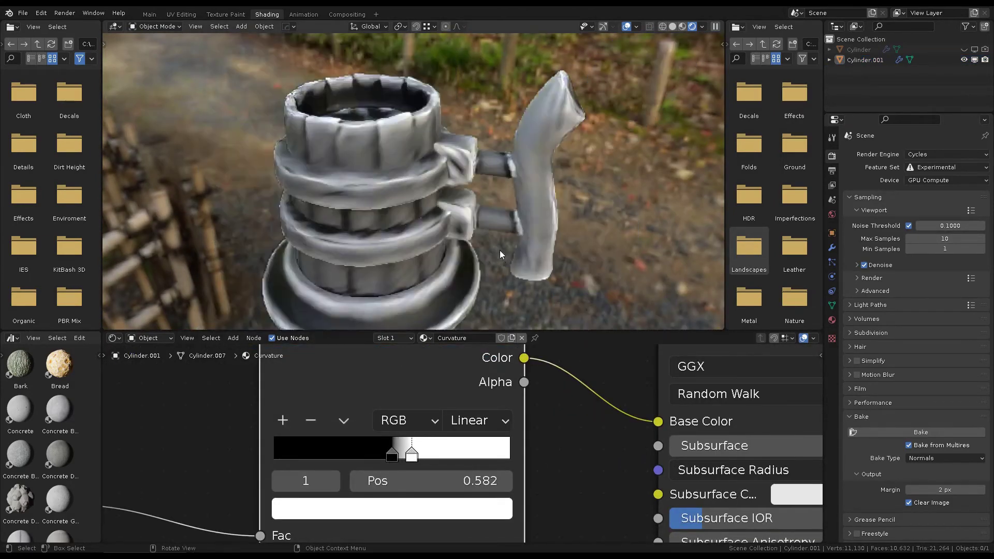
{"action": "left_click", "coordinate": [500, 253]}
{"action": "left_click", "coordinate": [832, 248]}
{"action": "left_click", "coordinate": [971, 210]}
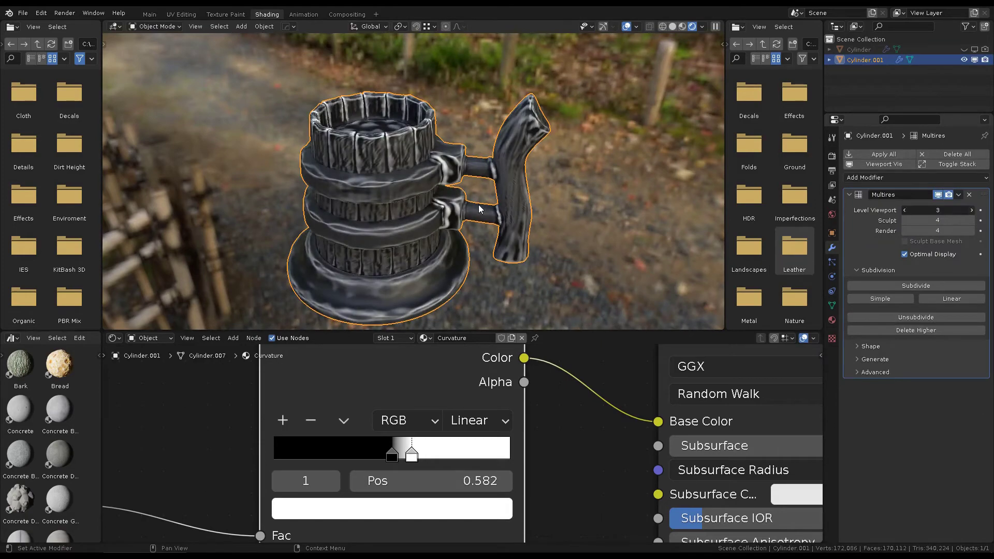
{"action": "key", "text": "alt+a"}
{"action": "mouse_move", "coordinate": [479, 209]}
{"action": "middle_mouse_down"}
{"action": "mouse_move", "coordinate": [485, 163]}
{"action": "mouse_move", "coordinate": [565, 176]}
{"action": "mouse_move", "coordinate": [398, 182]}
{"action": "mouse_move", "coordinate": [512, 186]}
{"action": "middle_mouse_up"}
{"action": "scroll", "coordinate": [579, 439], "scroll_direction": "up", "scroll_amount": 1}
{"action": "mouse_move", "coordinate": [408, 422]}
{"action": "left_mouse_down"}
{"action": "mouse_move", "coordinate": [396, 422]}
{"action": "mouse_move", "coordinate": [444, 422]}
{"action": "mouse_move", "coordinate": [406, 422]}
{"action": "left_mouse_up"}
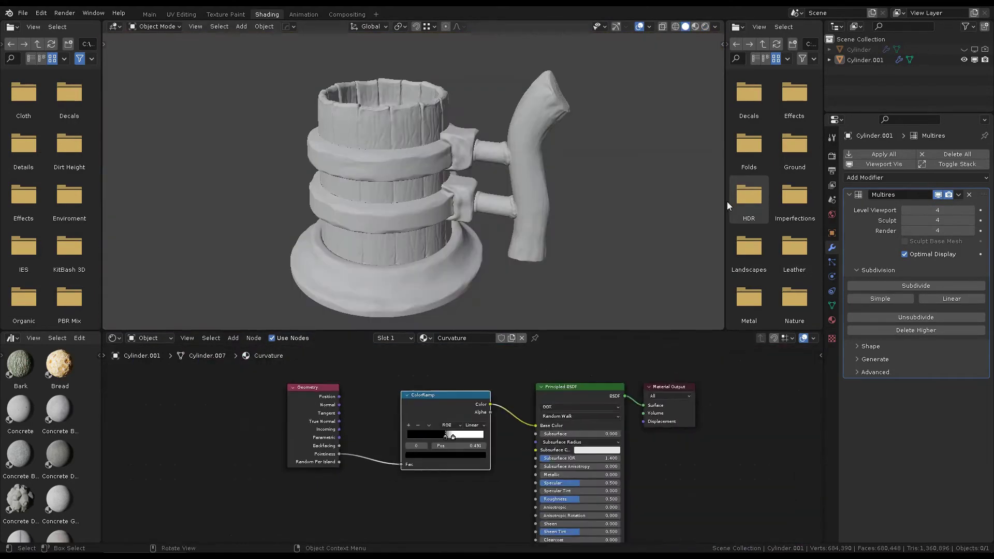
Set the Bake Type to Diffuse.
{"action": "left_click", "coordinate": [224, 14]}
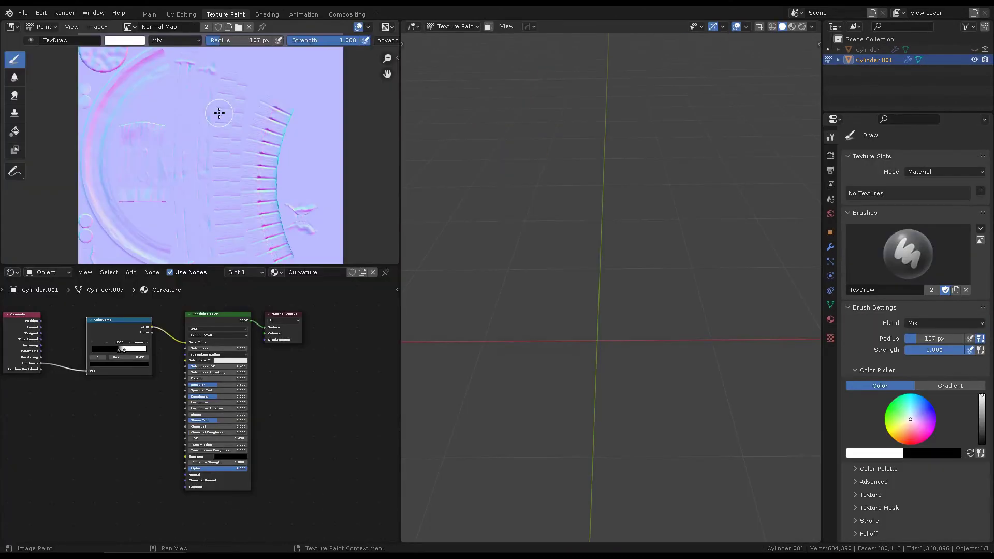
{"action": "left_click", "coordinate": [90, 27]}
{"action": "left_click", "coordinate": [119, 129]}
{"action": "key", "text": "Escape"}
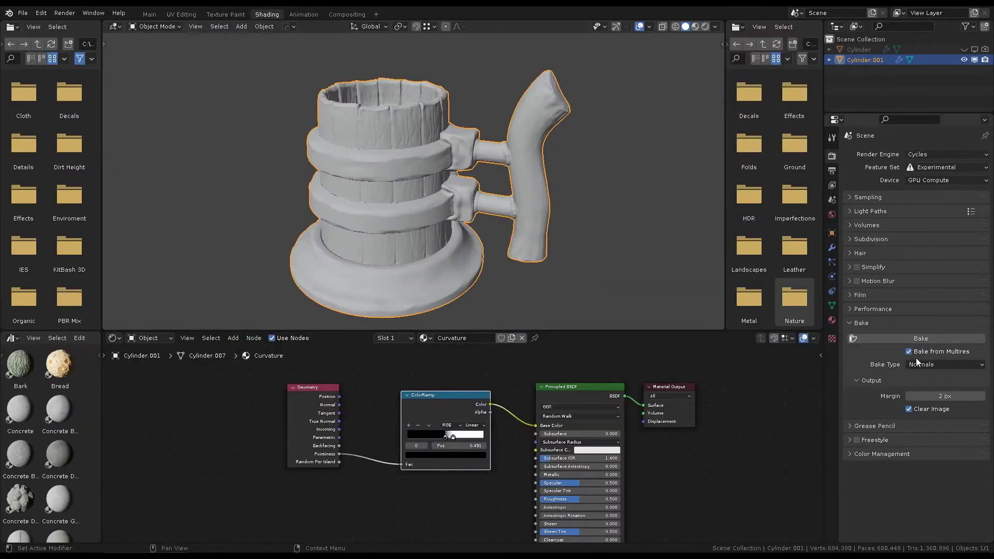
{"action": "left_click", "coordinate": [925, 364]}
{"action": "left_click", "coordinate": [921, 479]}
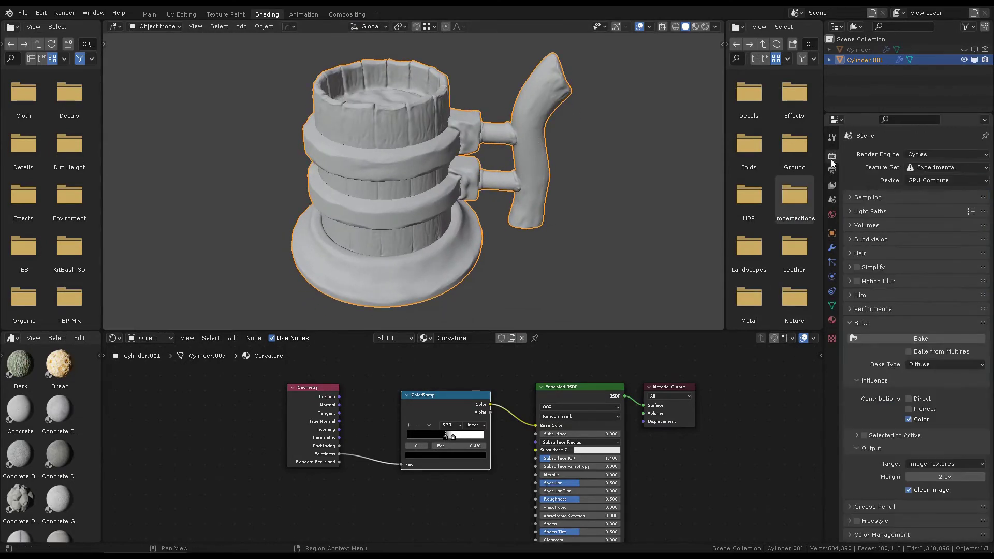
Add an Image Texture node with a new 2048 px image named Curvature.
{"action": "middle_click_drag", "start_coordinate": [533, 196], "coordinate": [563, 206]}
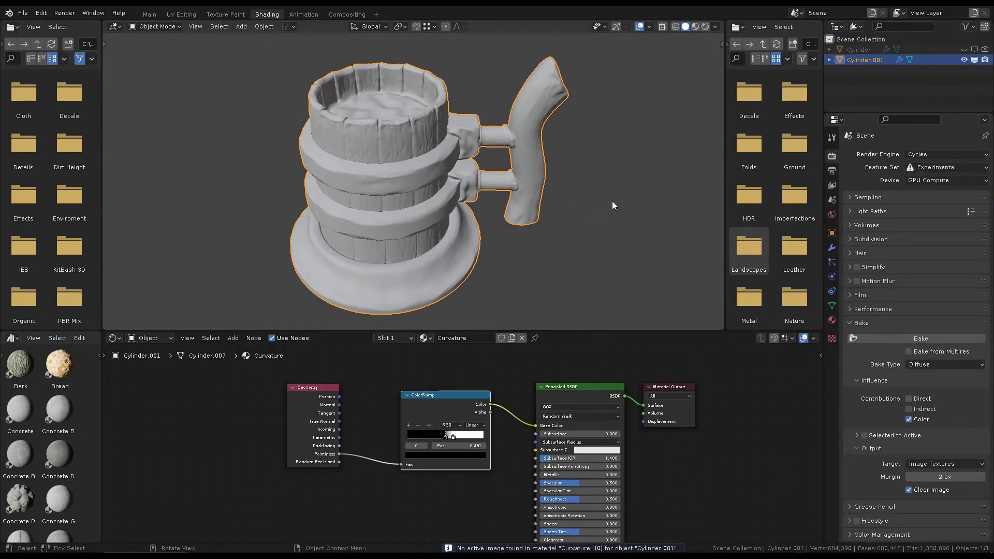
{"action": "scroll", "coordinate": [377, 380], "scroll_direction": "down", "scroll_amount": 2}
{"action": "key", "text": "shift+a"}
{"action": "left_click", "coordinate": [382, 389]}
{"action": "scroll", "coordinate": [382, 388], "scroll_direction": "up", "scroll_amount": 2}
{"action": "left_click", "coordinate": [347, 373]}
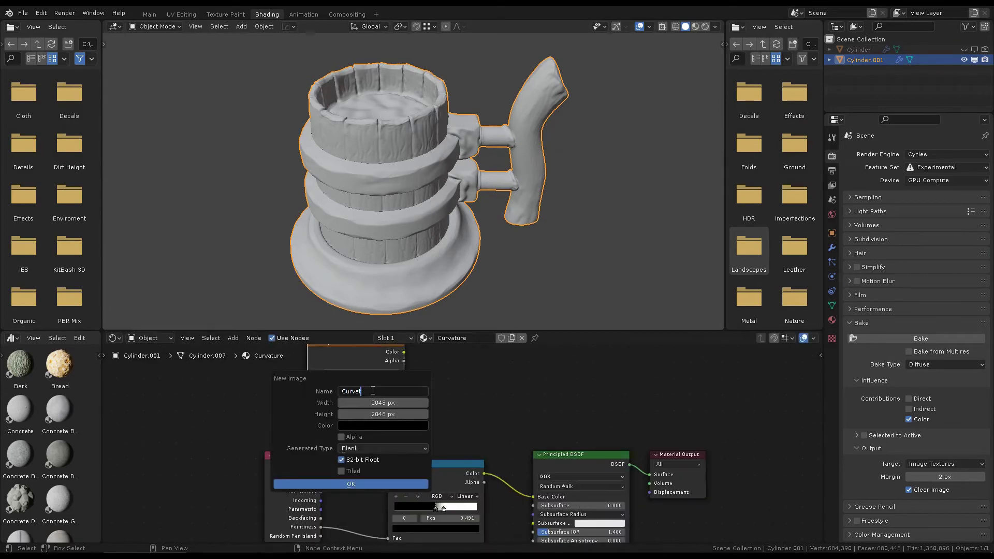
{"action": "left_click", "coordinate": [351, 483]}
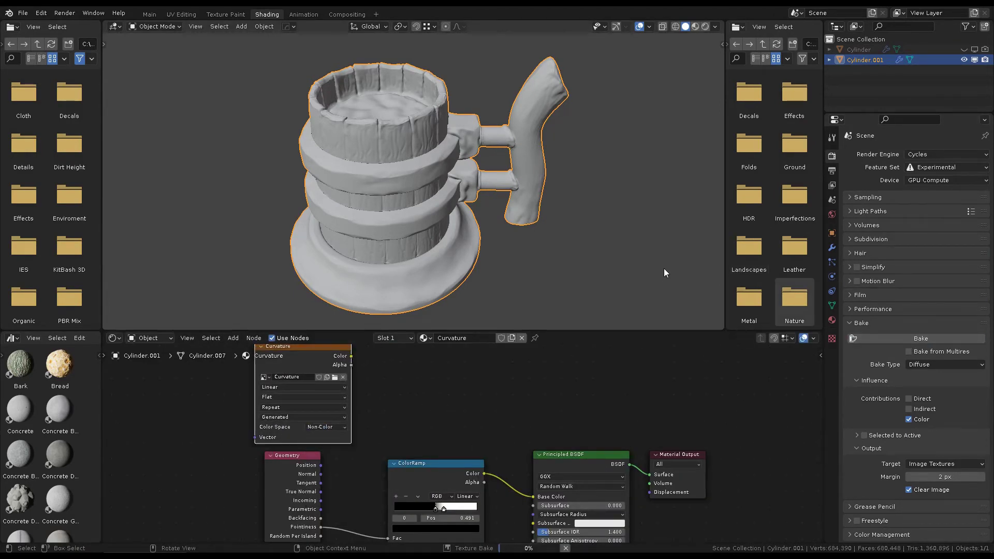
Inspect the baked Curvature map and save the image.
{"action": "left_click", "coordinate": [225, 14]}
{"action": "scroll", "coordinate": [252, 137], "scroll_direction": "down", "scroll_amount": 2}
{"action": "scroll", "coordinate": [252, 137], "scroll_direction": "down", "scroll_amount": 2}
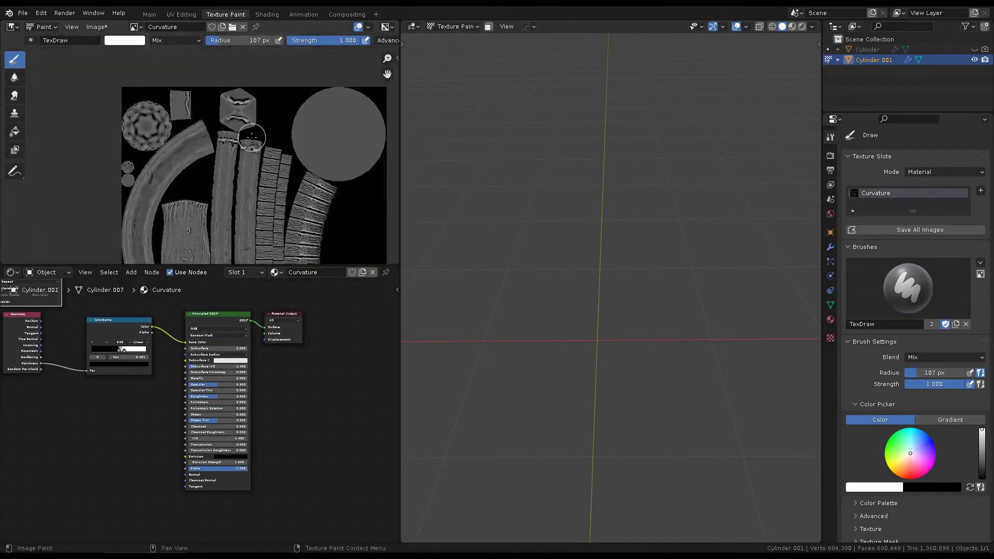
{"action": "scroll", "coordinate": [276, 131], "scroll_direction": "up", "scroll_amount": 3}
{"action": "key", "text": "alt+s"}
{"action": "key", "text": "Return"}
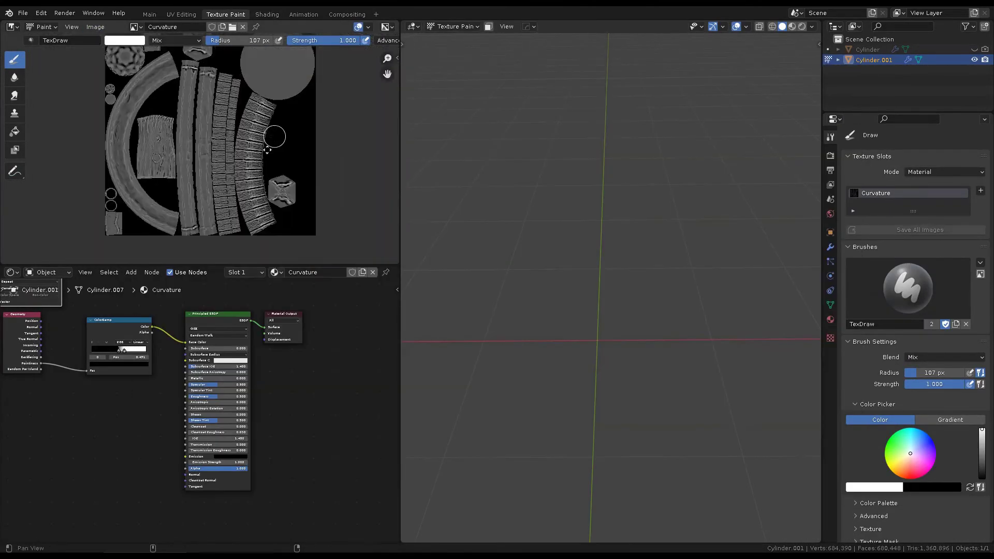
Return to Shading and hide the copied mug Cylinder.001.
{"action": "mouse_move", "coordinate": [595, 290]}
{"action": "middle_mouse_down"}
{"action": "mouse_move", "coordinate": [607, 247]}
{"action": "mouse_move", "coordinate": [610, 300]}
{"action": "middle_mouse_up"}
{"action": "key", "text": "ctrl+Page_Down"}
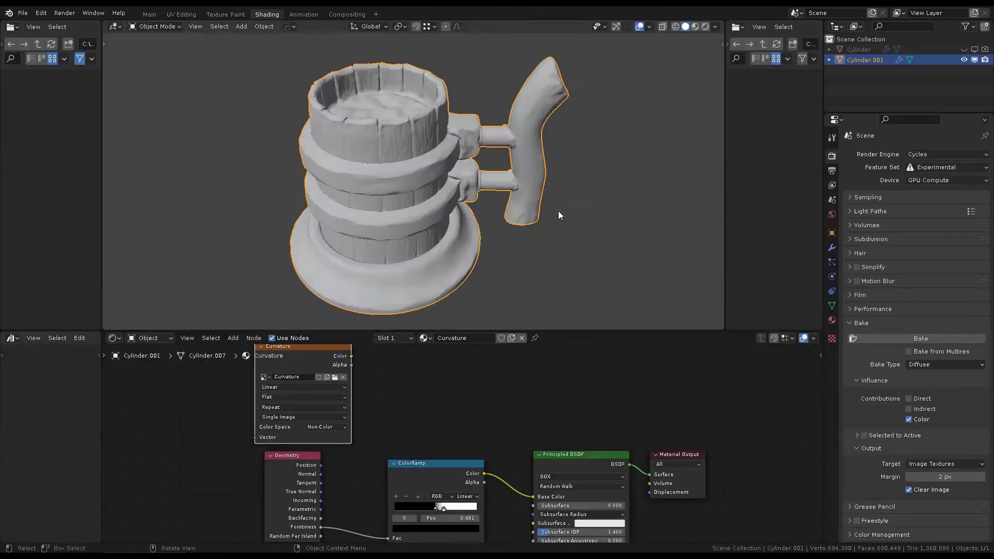
{"action": "left_click", "coordinate": [944, 77]}
{"action": "left_click", "coordinate": [964, 60]}
Rearrange the Wood shader and Mix nodes and search for an image texture node.
{"action": "left_click", "coordinate": [859, 49]}
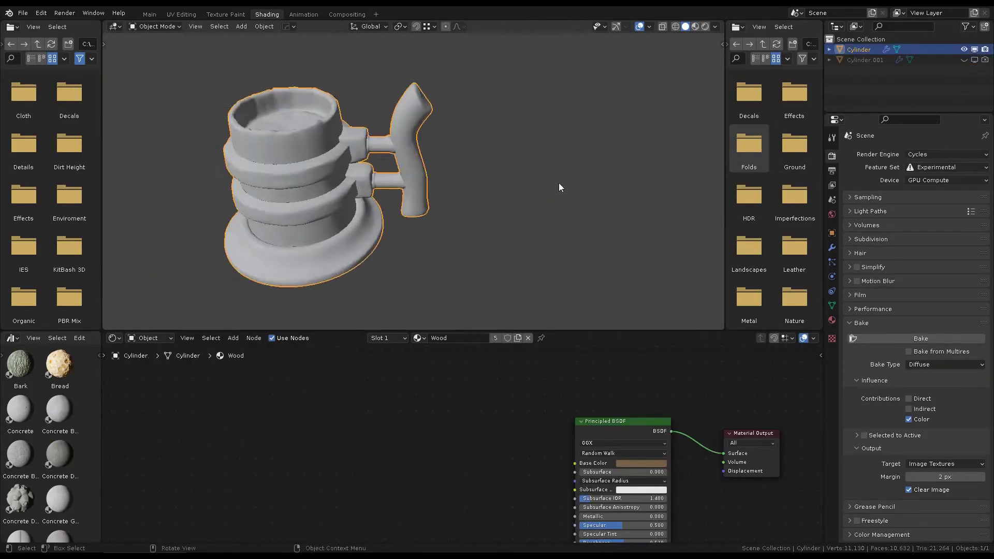
{"action": "scroll", "coordinate": [559, 187], "scroll_direction": "up", "scroll_amount": 3}
{"action": "scroll", "coordinate": [560, 206], "scroll_direction": "down", "scroll_amount": 2}
{"action": "left_click_drag", "start_coordinate": [601, 410], "coordinate": [533, 392]}
{"action": "scroll", "coordinate": [518, 445], "scroll_direction": "down", "scroll_amount": 3}
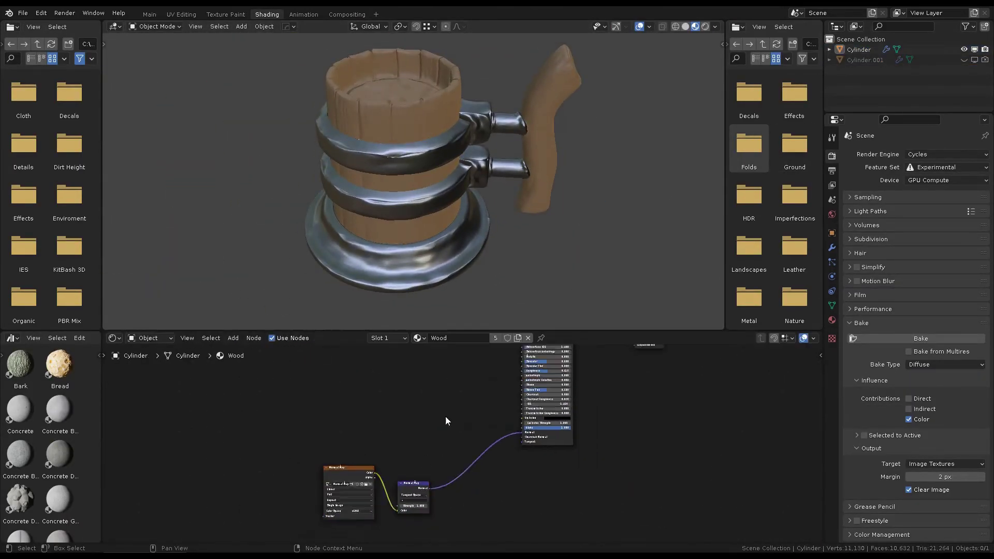
{"action": "scroll", "coordinate": [467, 418], "scroll_direction": "up", "scroll_amount": 2}
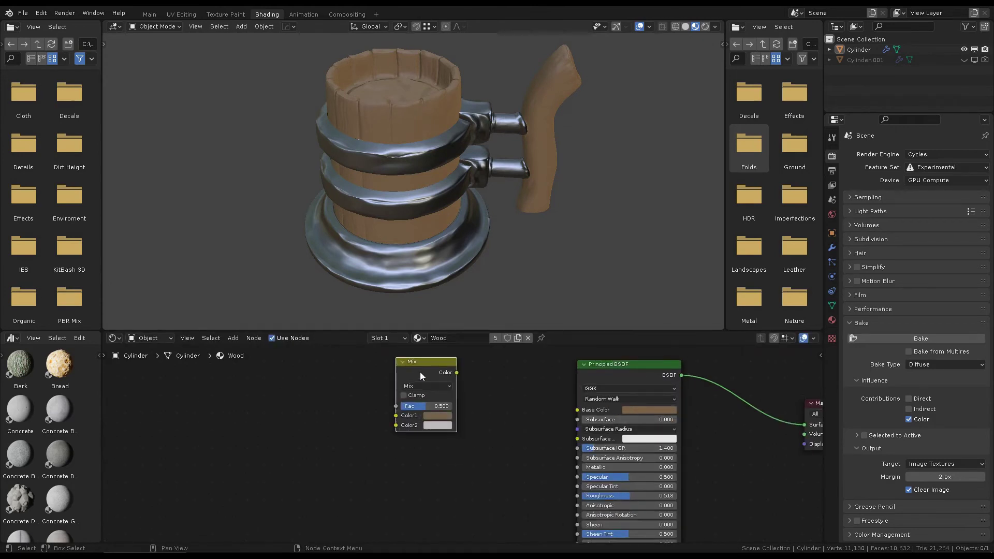
{"action": "left_click_drag", "start_coordinate": [420, 372], "coordinate": [471, 386]}
{"action": "key", "text": "shift+a"}
{"action": "type", "text": "image"}
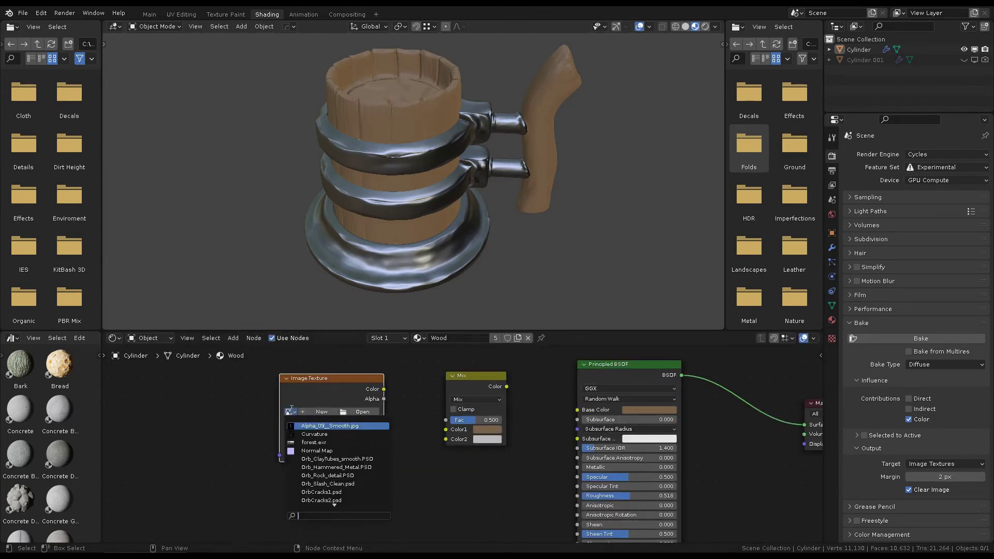
{"action": "scroll", "coordinate": [568, 228], "scroll_direction": "up", "scroll_amount": 3}
{"action": "scroll", "coordinate": [416, 313], "scroll_direction": "up", "scroll_amount": 2}
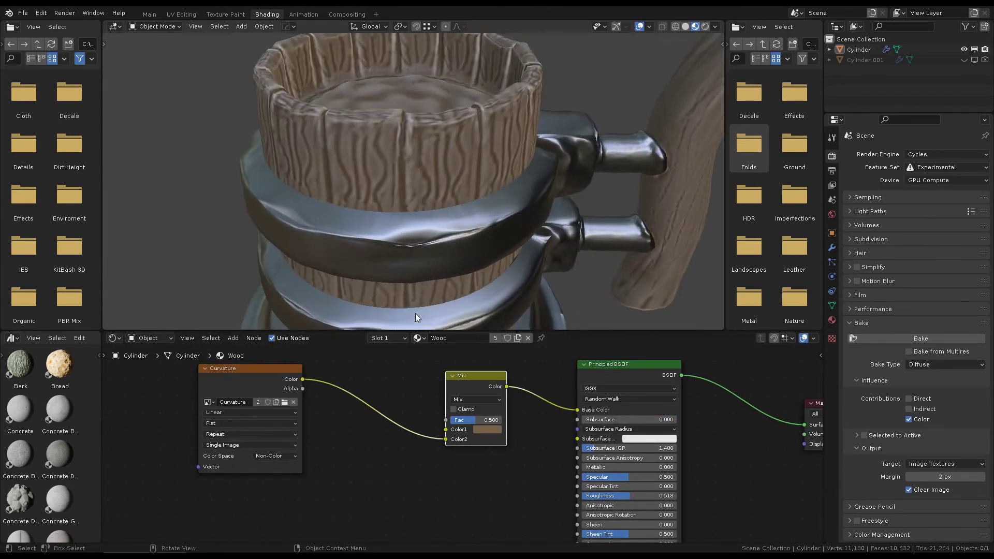
{"action": "scroll", "coordinate": [466, 425], "scroll_direction": "up", "scroll_amount": 2}
Make the Wood Mix Color2 a saturated orange and lower its Fac to 0.700.
{"action": "left_click", "coordinate": [498, 422]}
{"action": "scroll", "coordinate": [527, 110], "scroll_direction": "down", "scroll_amount": 3}
{"action": "scroll", "coordinate": [528, 111], "scroll_direction": "up", "scroll_amount": 3}
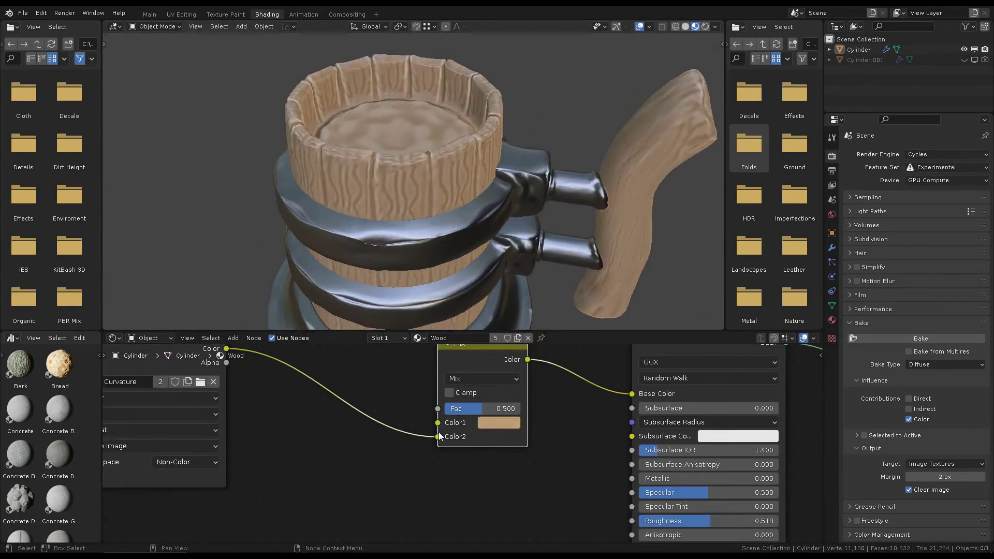
{"action": "left_click", "coordinate": [498, 436]}
{"action": "key", "text": "ctrl+v"}
{"action": "left_click_drag", "start_coordinate": [518, 392], "coordinate": [539, 392]}
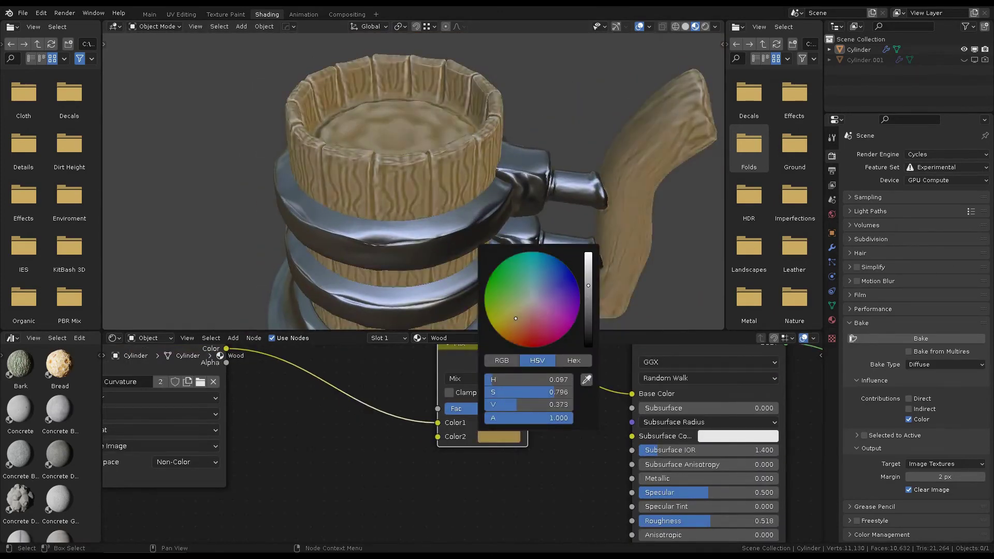
{"action": "scroll", "coordinate": [554, 163], "scroll_direction": "down", "scroll_amount": 3}
{"action": "scroll", "coordinate": [533, 155], "scroll_direction": "up", "scroll_amount": 3}
{"action": "scroll", "coordinate": [511, 148], "scroll_direction": "down", "scroll_amount": 3}
{"action": "scroll", "coordinate": [510, 147], "scroll_direction": "up", "scroll_amount": 3}
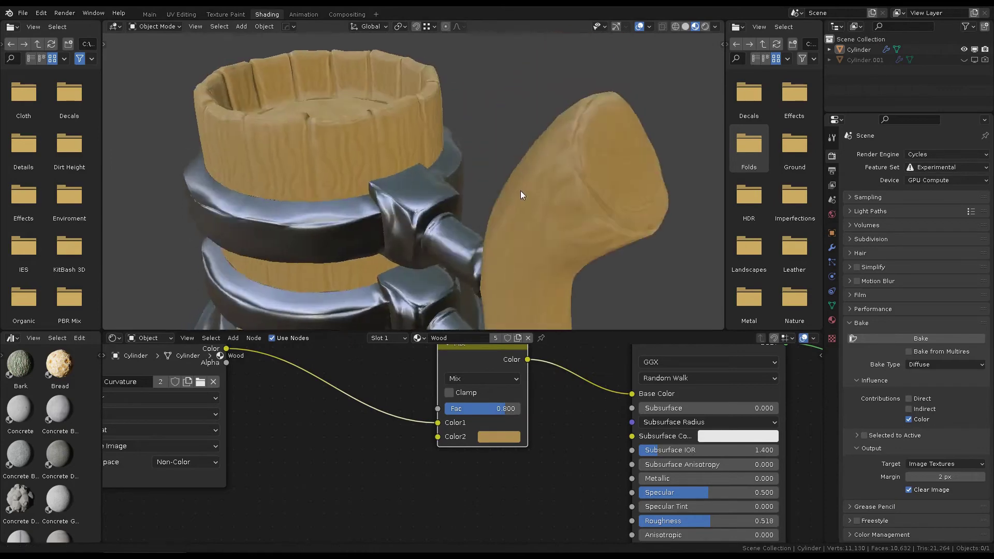
{"action": "scroll", "coordinate": [520, 191], "scroll_direction": "up", "scroll_amount": 2}
{"action": "scroll", "coordinate": [501, 163], "scroll_direction": "down", "scroll_amount": 4}
{"action": "left_click_drag", "start_coordinate": [506, 408], "coordinate": [496, 408]}
{"action": "scroll", "coordinate": [504, 157], "scroll_direction": "up", "scroll_amount": 1}
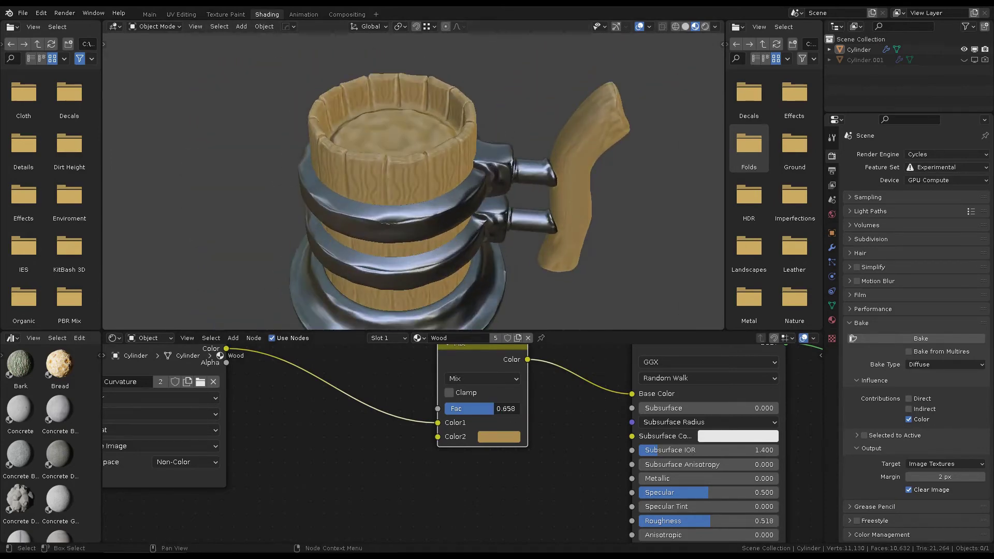
{"action": "scroll", "coordinate": [499, 182], "scroll_direction": "up", "scroll_amount": 1}
{"action": "key", "text": "Home"}
Paste the Curvature and Mix nodes into the Metal material with a light grey Color2.
{"action": "left_click", "coordinate": [832, 320]}
{"action": "right_click", "coordinate": [406, 373]}
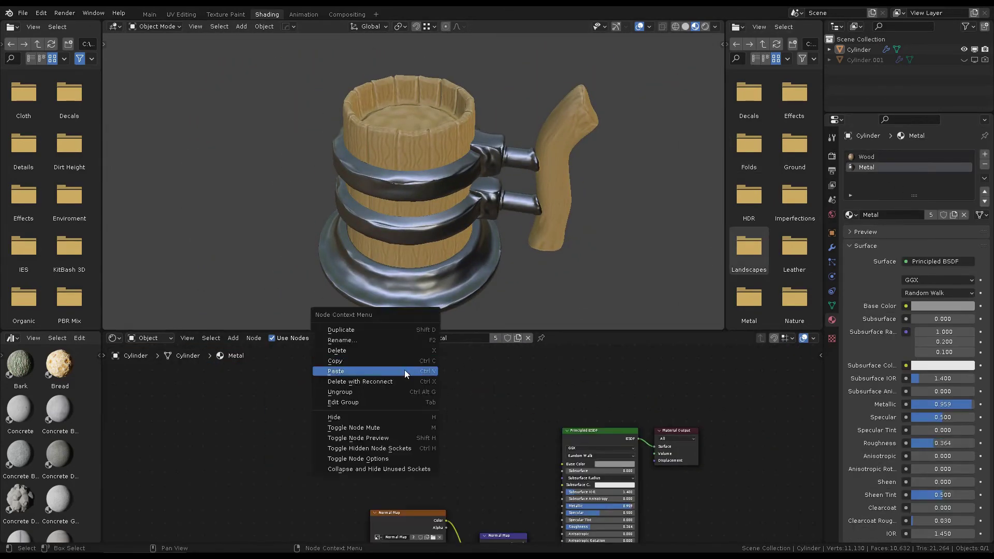
{"action": "scroll", "coordinate": [637, 250], "scroll_direction": "up", "scroll_amount": 3}
{"action": "scroll", "coordinate": [463, 443], "scroll_direction": "up", "scroll_amount": 4}
{"action": "left_click", "coordinate": [495, 437]}
{"action": "mouse_move", "coordinate": [536, 311]}
{"action": "left_mouse_down"}
{"action": "mouse_move", "coordinate": [528, 321]}
{"action": "mouse_move", "coordinate": [568, 305]}
{"action": "left_mouse_up"}
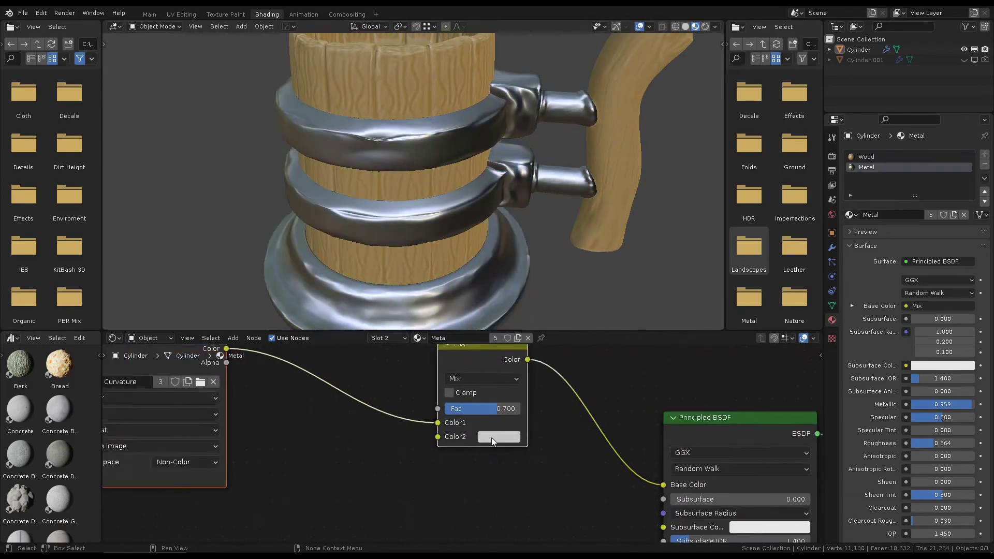
{"action": "scroll", "coordinate": [518, 207], "scroll_direction": "down", "scroll_amount": 3}
{"action": "scroll", "coordinate": [466, 441], "scroll_direction": "down", "scroll_amount": 2}
{"action": "middle_click_drag", "start_coordinate": [439, 423], "coordinate": [551, 460]}
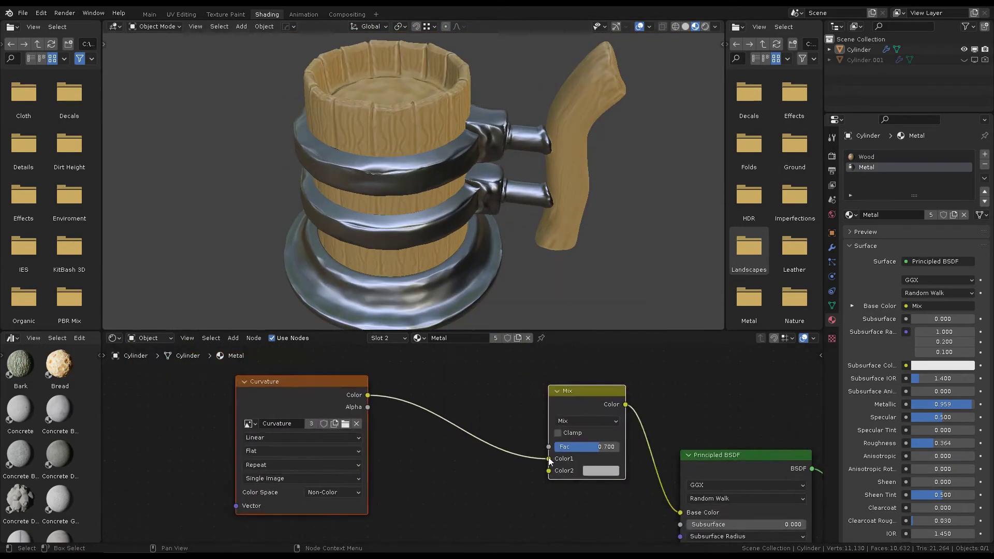
Set the Metal mix Fac to 0.525 in Mix blending and preview its output on the metal.
{"action": "left_click_drag", "start_coordinate": [588, 447], "coordinate": [607, 446]}
{"action": "scroll", "coordinate": [415, 181], "scroll_direction": "up", "scroll_amount": 2}
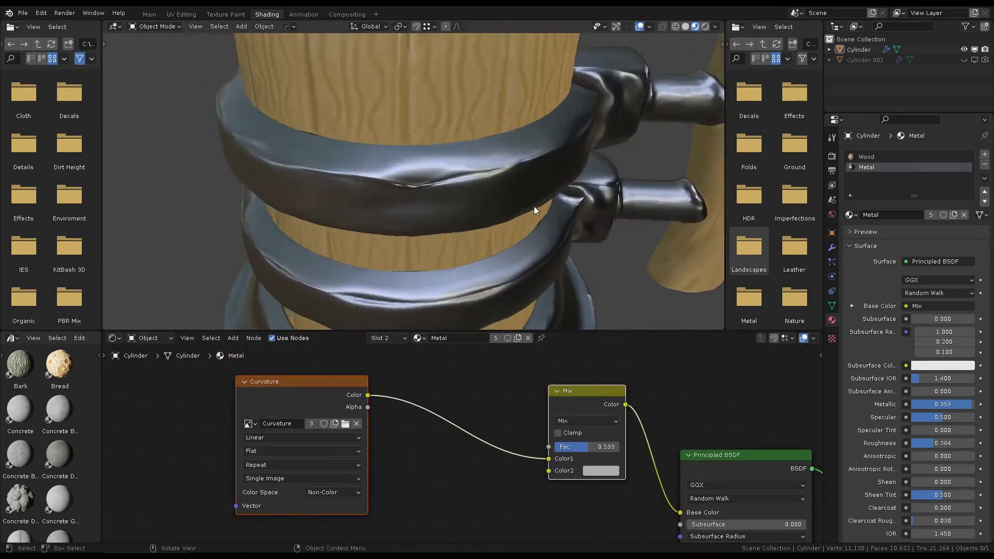
{"action": "scroll", "coordinate": [414, 181], "scroll_direction": "down", "scroll_amount": 2}
{"action": "scroll", "coordinate": [466, 443], "scroll_direction": "up", "scroll_amount": 1}
{"action": "left_click", "coordinate": [616, 415]}
{"action": "left_click", "coordinate": [601, 360]}
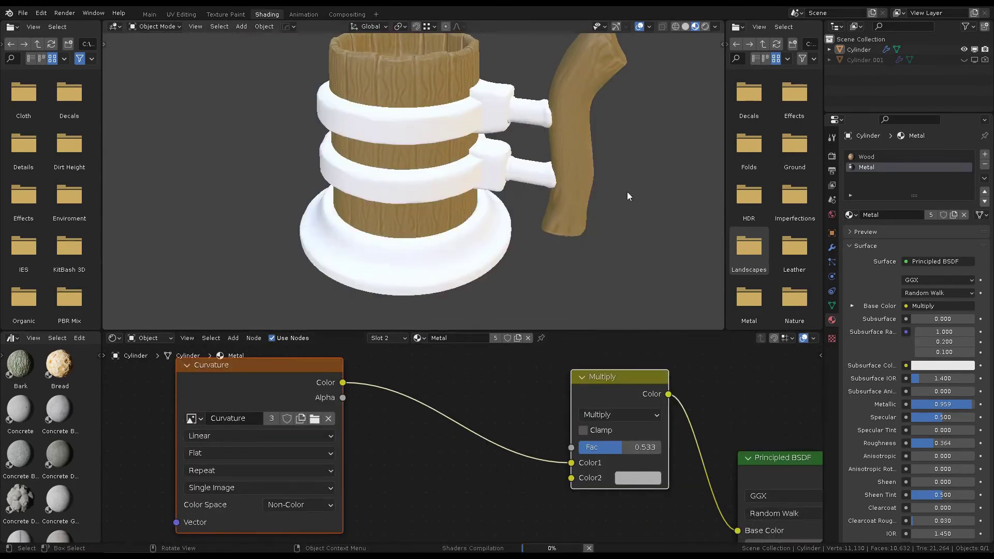
{"action": "left_click", "coordinate": [621, 415]}
{"action": "left_click", "coordinate": [595, 98]}
{"action": "left_click_drag", "start_coordinate": [595, 447], "coordinate": [624, 447]}
{"action": "left_click", "coordinate": [638, 478]}
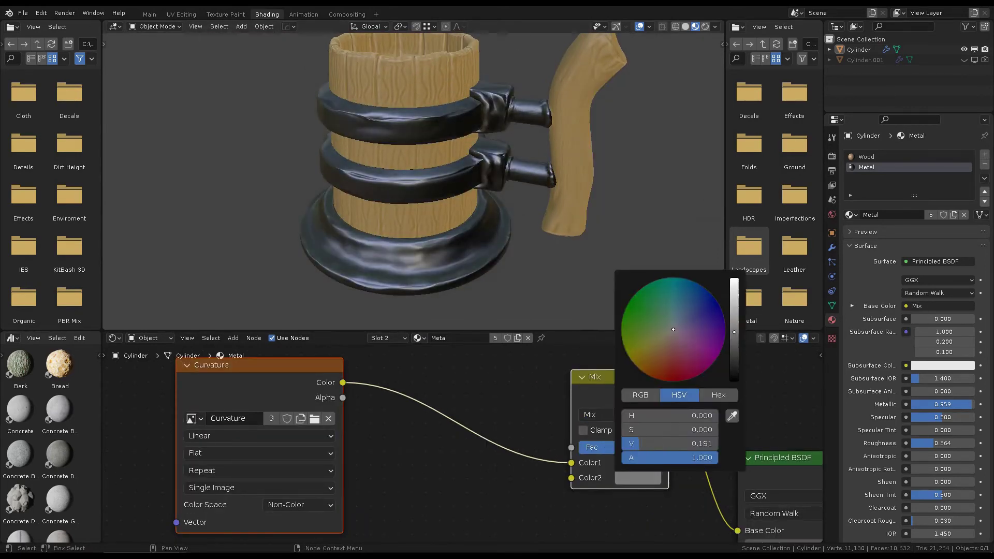
{"action": "scroll", "coordinate": [329, 388], "scroll_direction": "down", "scroll_amount": 2}
{"action": "scroll", "coordinate": [329, 388], "scroll_direction": "up", "scroll_amount": 2}
{"action": "left_click", "coordinate": [388, 373], "text": "ctrl+shift"}
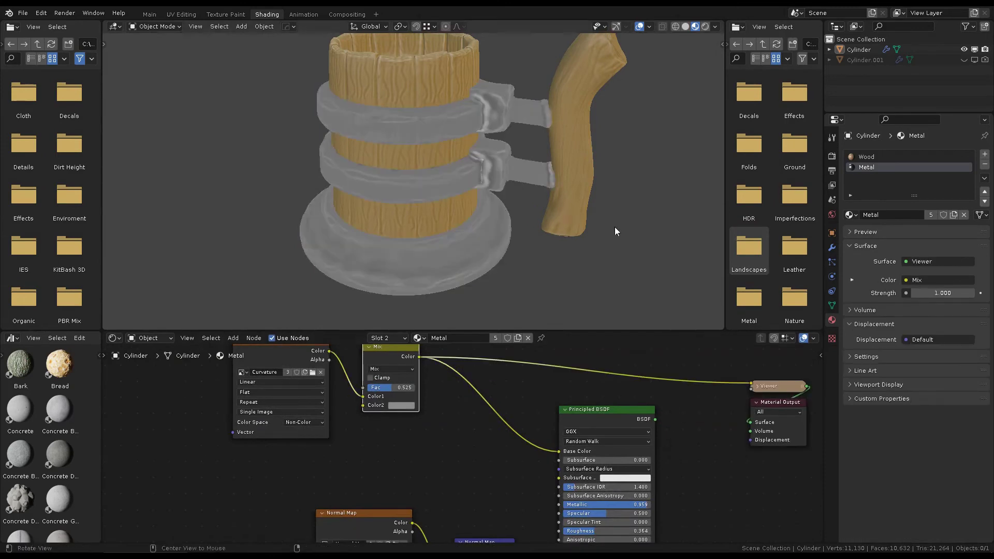
Link a ColorRamp to the Metal Roughness, add ramp contrast, and restore the Principled BSDF output.
{"action": "scroll", "coordinate": [535, 166], "scroll_direction": "up", "scroll_amount": 2}
{"action": "middle_click_drag", "start_coordinate": [535, 166], "coordinate": [523, 187]}
{"action": "left_click_drag", "start_coordinate": [383, 346], "coordinate": [296, 358]}
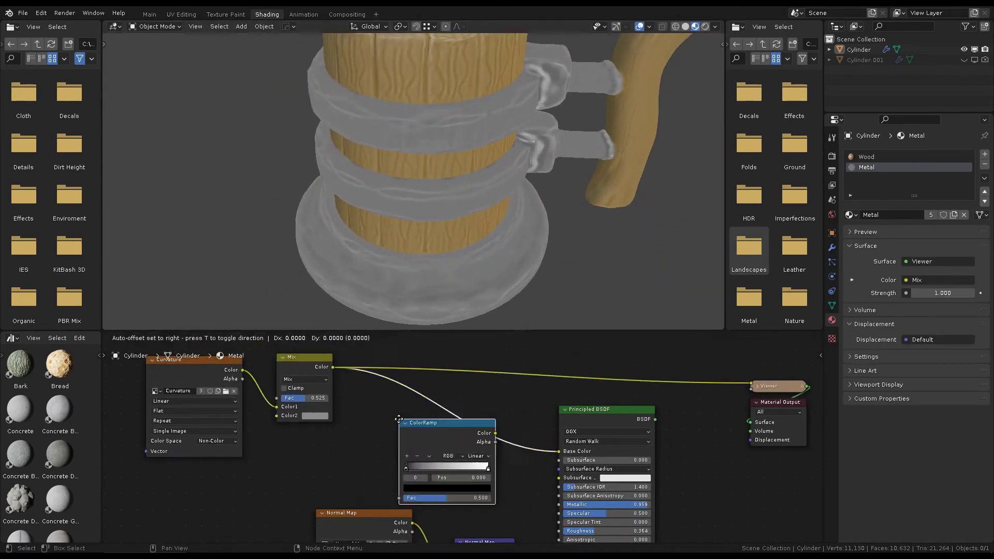
{"action": "left_click_drag", "start_coordinate": [450, 432], "coordinate": [563, 492]}
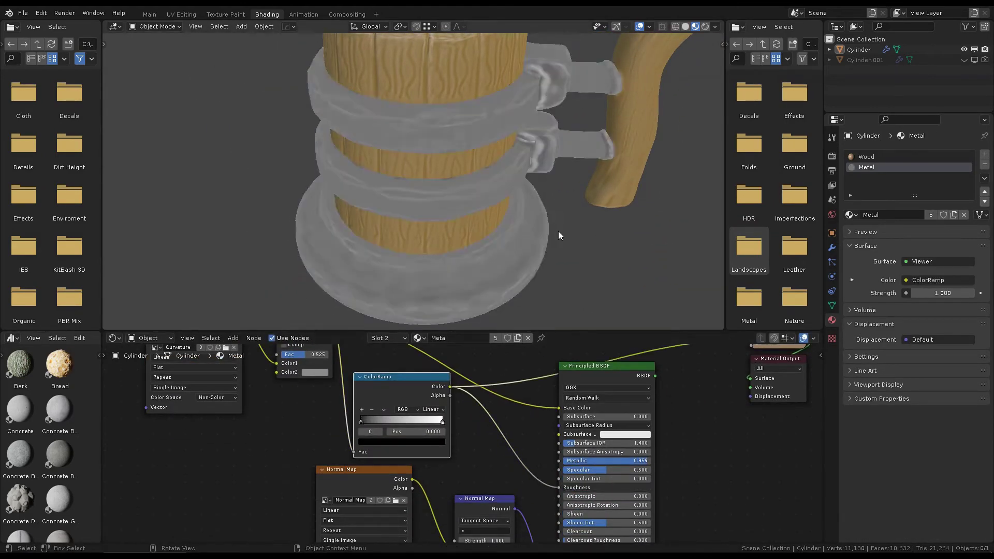
{"action": "scroll", "coordinate": [558, 235], "scroll_direction": "up", "scroll_amount": 5}
{"action": "left_click_drag", "start_coordinate": [443, 422], "coordinate": [369, 422]}
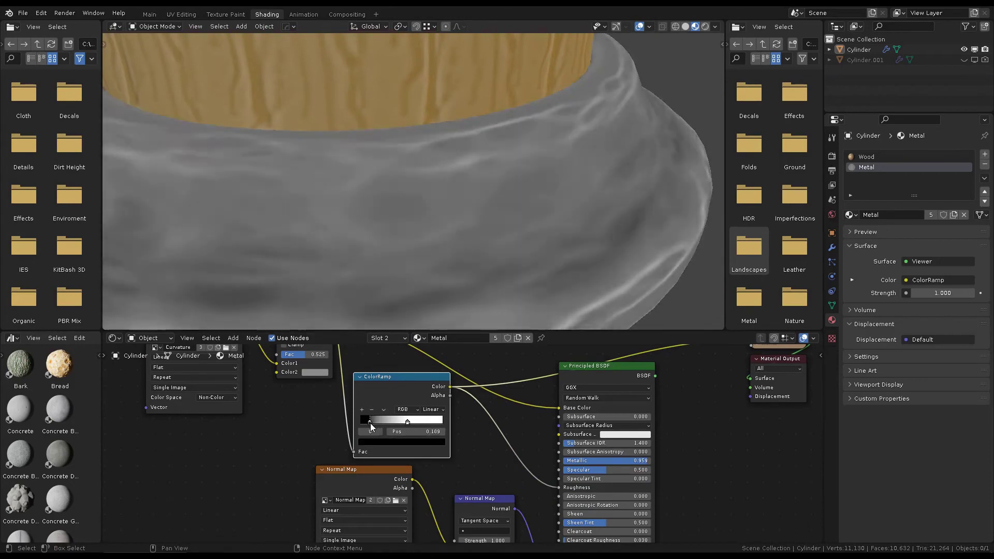
{"action": "scroll", "coordinate": [546, 190], "scroll_direction": "down", "scroll_amount": 8}
{"action": "left_click", "coordinate": [605, 370], "text": "ctrl+shift"}
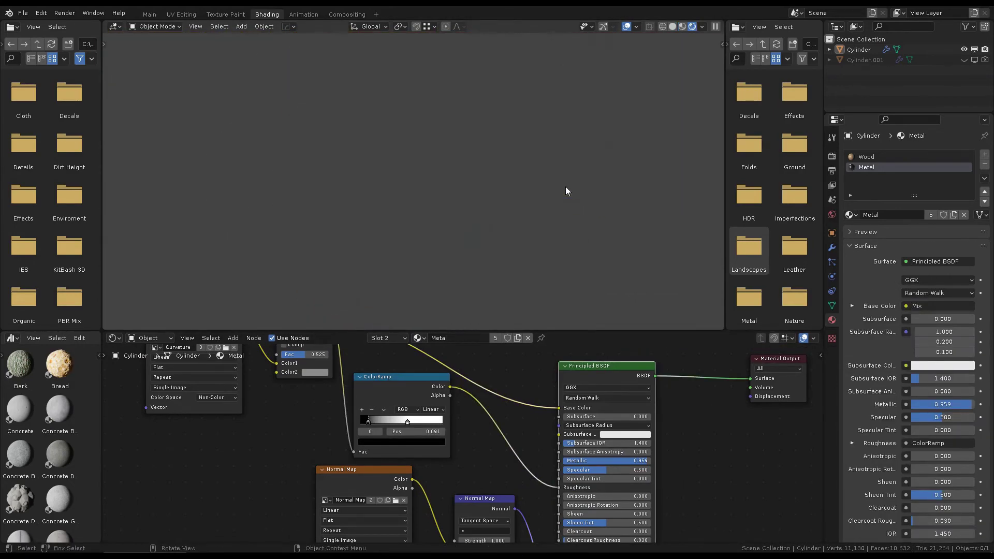
Move the ramp's white stop to 0.355 and lower Specular to 0.495.
{"action": "scroll", "coordinate": [562, 193], "scroll_direction": "up", "scroll_amount": 3}
{"action": "scroll", "coordinate": [557, 217], "scroll_direction": "up", "scroll_amount": 2}
{"action": "scroll", "coordinate": [394, 414], "scroll_direction": "up", "scroll_amount": 3}
{"action": "left_click_drag", "start_coordinate": [396, 410], "coordinate": [367, 410]}
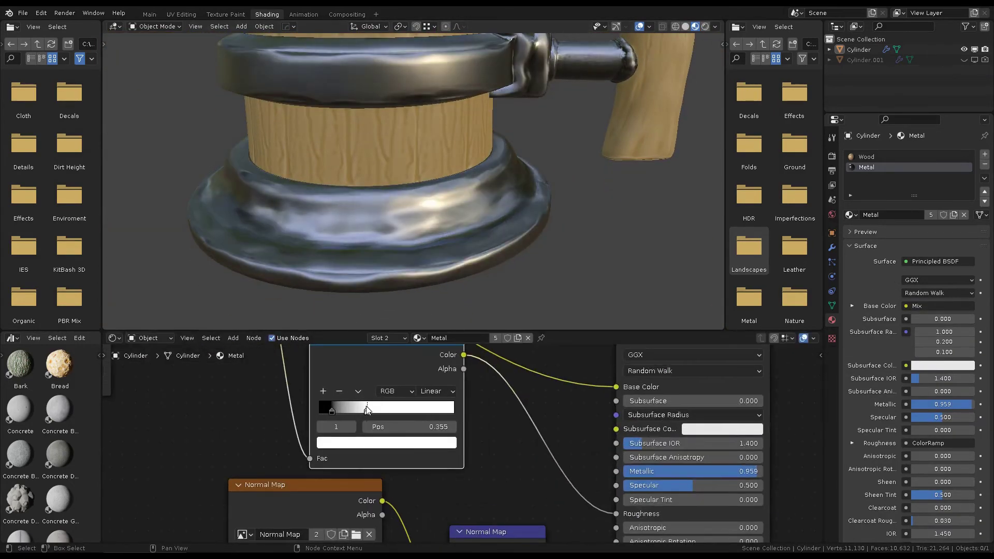
{"action": "scroll", "coordinate": [394, 424], "scroll_direction": "up", "scroll_amount": 2}
{"action": "left_click", "coordinate": [429, 435]}
{"action": "left_click_drag", "start_coordinate": [430, 435], "coordinate": [446, 437]}
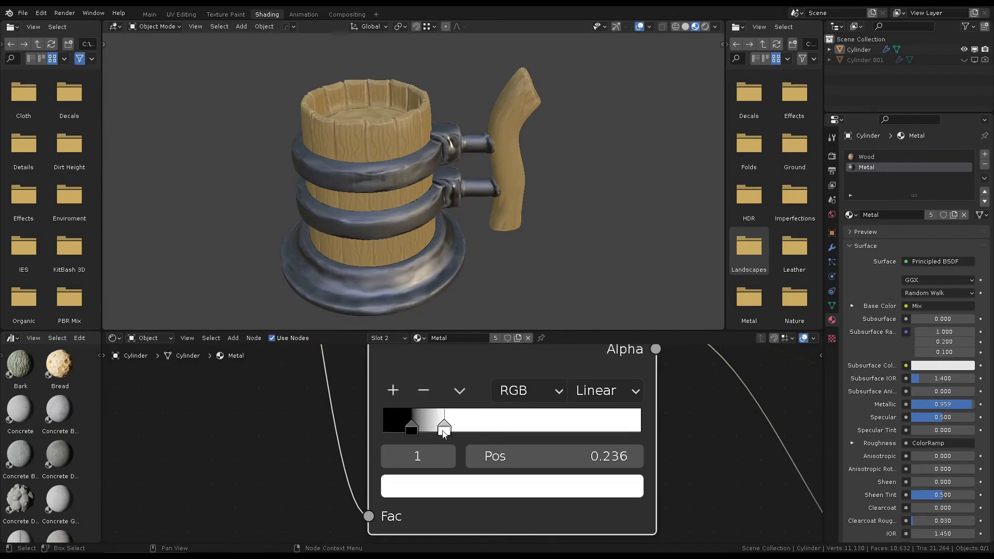
{"action": "scroll", "coordinate": [451, 458], "scroll_direction": "down", "scroll_amount": 2}
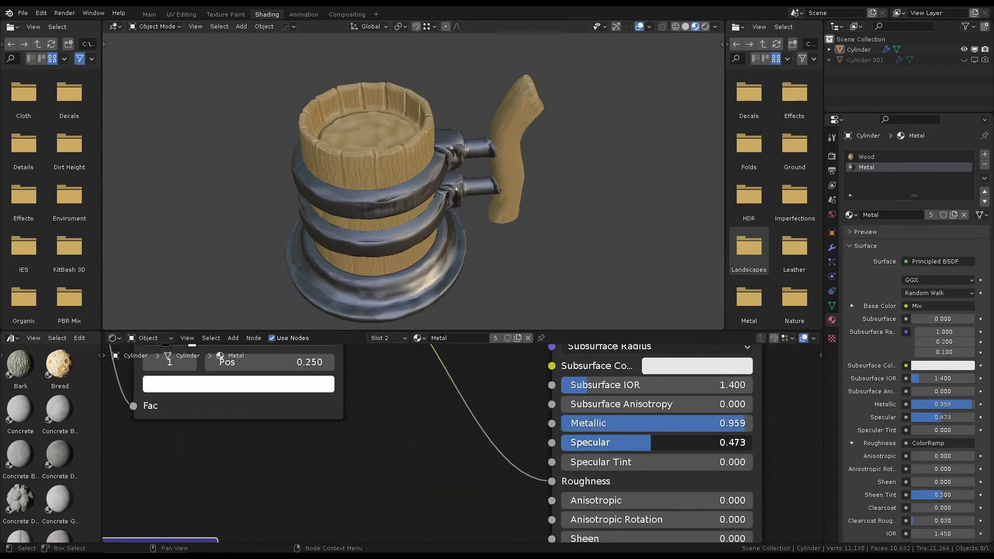
{"action": "mouse_move", "coordinate": [708, 385]}
{"action": "middle_mouse_down"}
{"action": "mouse_move", "coordinate": [657, 386]}
{"action": "mouse_move", "coordinate": [776, 394]}
{"action": "middle_mouse_up"}
{"action": "left_click", "coordinate": [396, 516]}
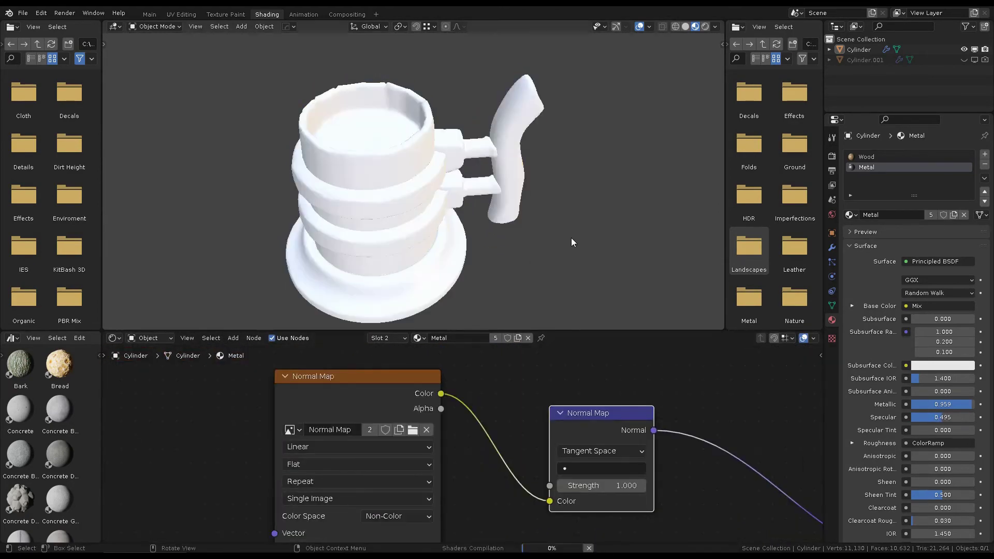
Preview the metal normal map image and the Normal Map node output on the mug.
{"action": "scroll", "coordinate": [571, 237], "scroll_direction": "up", "scroll_amount": 3}
{"action": "scroll", "coordinate": [501, 392], "scroll_direction": "up", "scroll_amount": 1}
{"action": "left_click", "coordinate": [456, 393], "text": "ctrl+shift"}
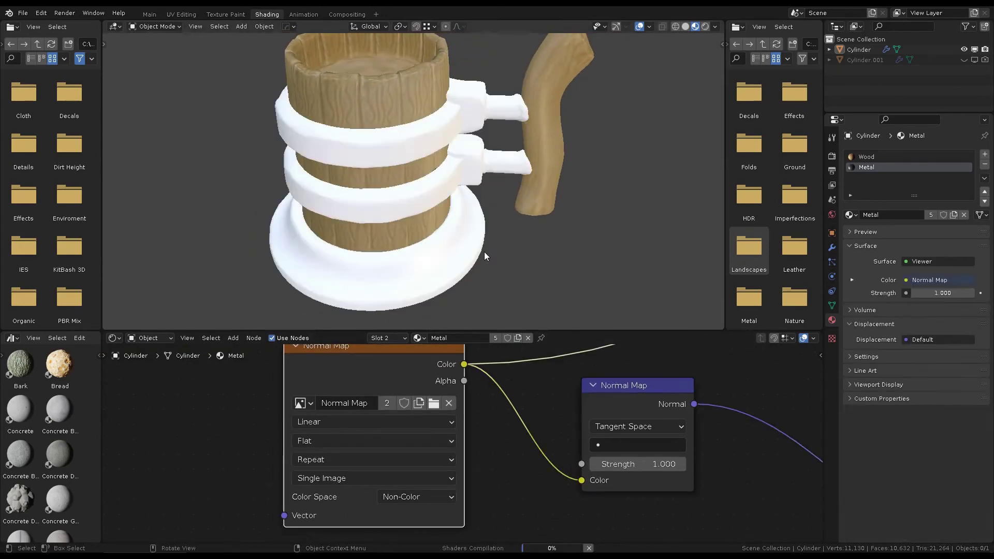
{"action": "scroll", "coordinate": [508, 169], "scroll_direction": "down", "scroll_amount": 2}
{"action": "left_click", "coordinate": [635, 394], "text": "ctrl+shift"}
{"action": "middle_click_drag", "start_coordinate": [632, 206], "coordinate": [489, 187]}
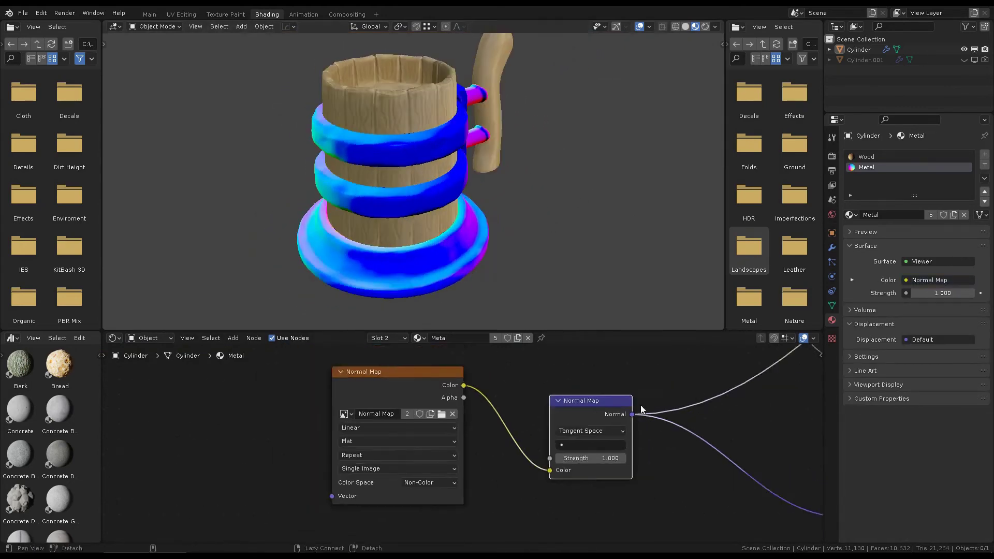
{"action": "scroll", "coordinate": [489, 187], "scroll_direction": "up", "scroll_amount": 2}
{"action": "middle_click_drag", "start_coordinate": [186, 515], "coordinate": [361, 484]}
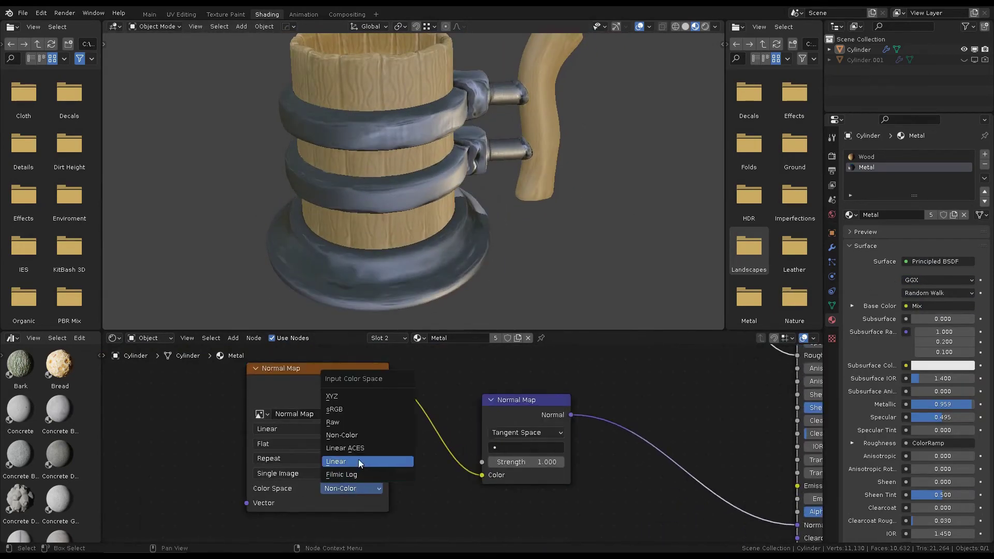
Compare sRGB and Non-Color for the normal image, settling on Non-Color.
{"action": "key", "text": "Return"}
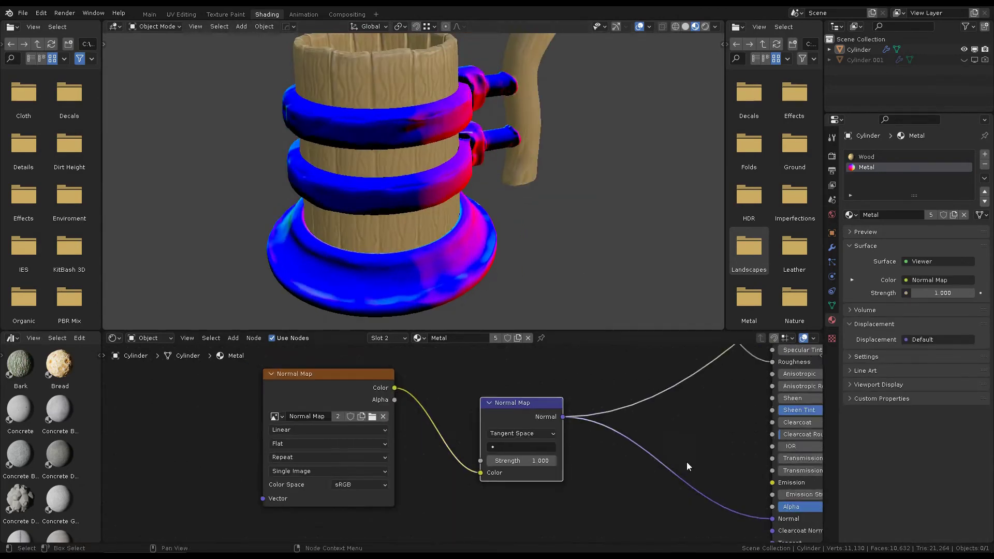
{"action": "scroll", "coordinate": [689, 466], "scroll_direction": "down", "scroll_amount": 2}
{"action": "middle_click_drag", "start_coordinate": [489, 176], "coordinate": [518, 176]}
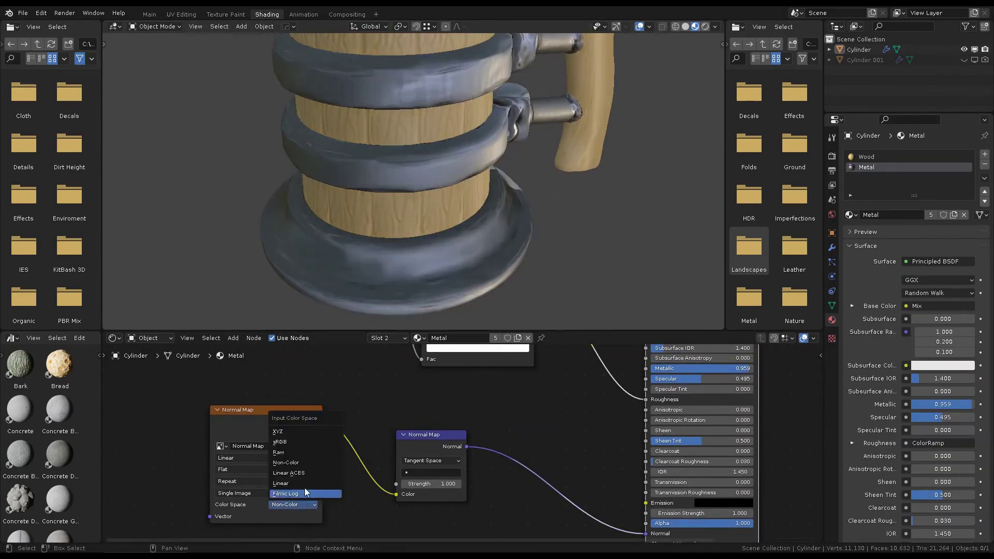
{"action": "left_click", "coordinate": [297, 462]}
{"action": "scroll", "coordinate": [462, 443], "scroll_direction": "up", "scroll_amount": 3}
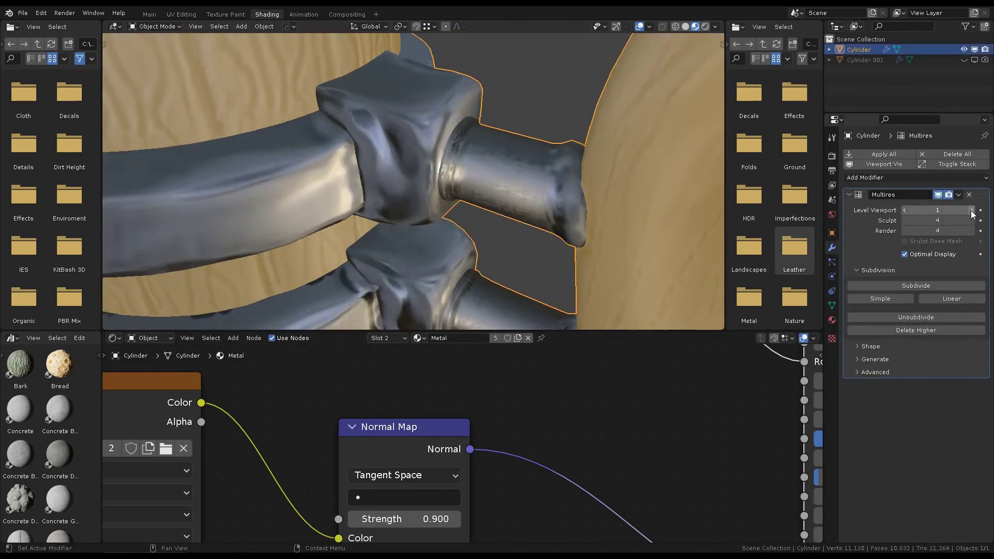
{"action": "scroll", "coordinate": [482, 120], "scroll_direction": "down", "scroll_amount": 5}
{"action": "left_click", "coordinate": [481, 120]}
{"action": "scroll", "coordinate": [548, 160], "scroll_direction": "up", "scroll_amount": 5}
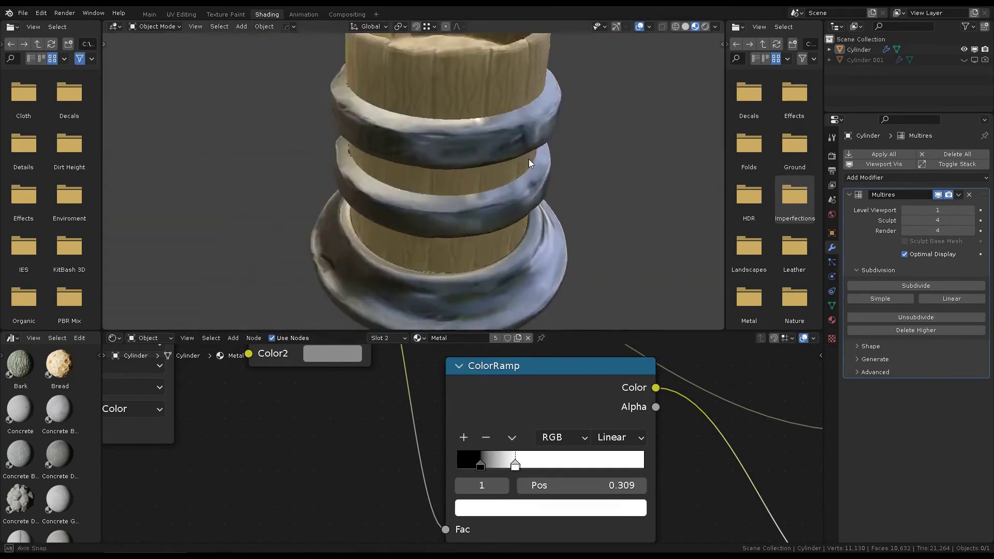
{"action": "scroll", "coordinate": [412, 443], "scroll_direction": "up", "scroll_amount": 1}
{"action": "left_click", "coordinate": [393, 478]}
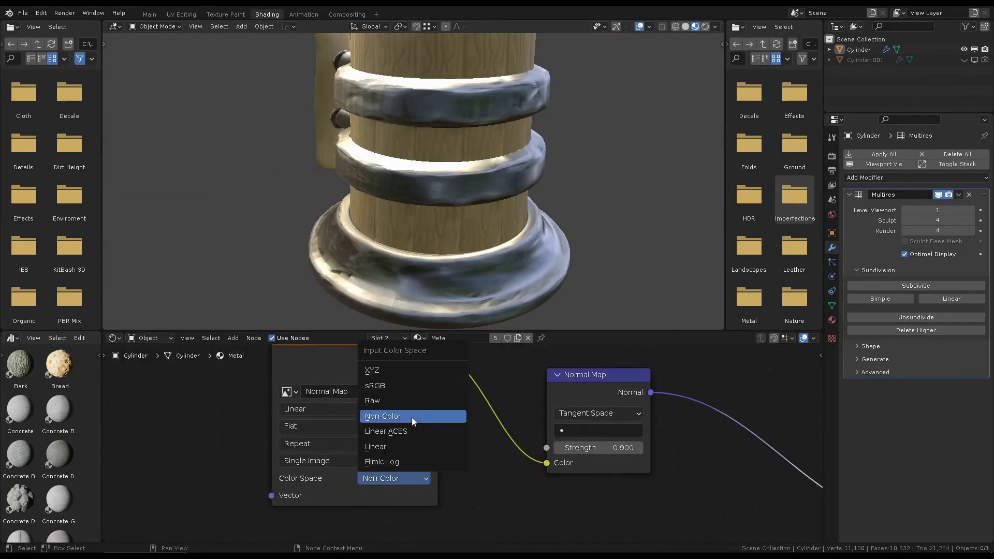
{"action": "left_click", "coordinate": [376, 386]}
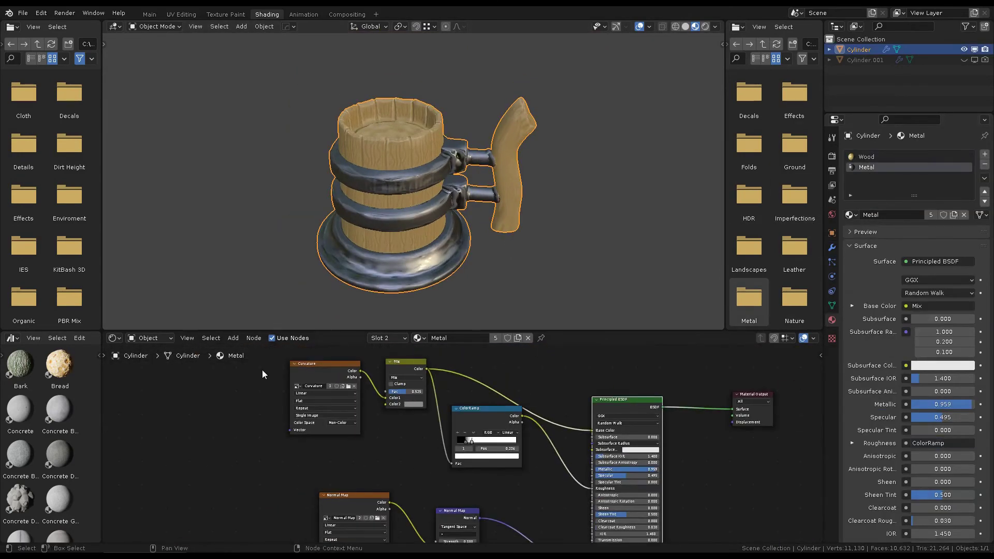
Select the Wood material and slide its roughness ramp stop to the right.
{"action": "right_click", "coordinate": [417, 396]}
{"action": "left_click", "coordinate": [417, 392]}
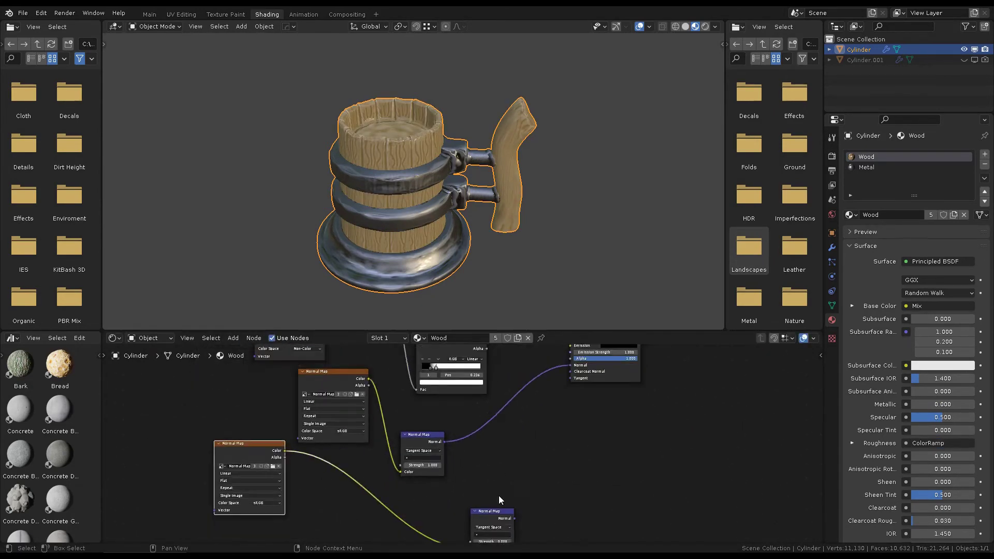
{"action": "scroll", "coordinate": [501, 206], "scroll_direction": "up", "scroll_amount": 3}
{"action": "scroll", "coordinate": [445, 404], "scroll_direction": "up", "scroll_amount": 5}
{"action": "left_click_drag", "start_coordinate": [426, 448], "coordinate": [450, 447]}
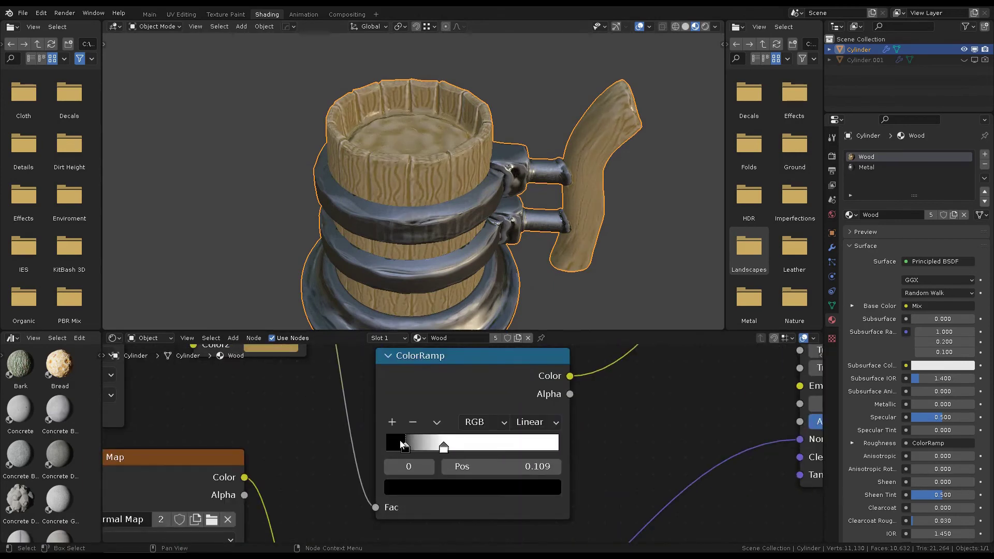
{"action": "middle_click_drag", "start_coordinate": [538, 179], "coordinate": [486, 207]}
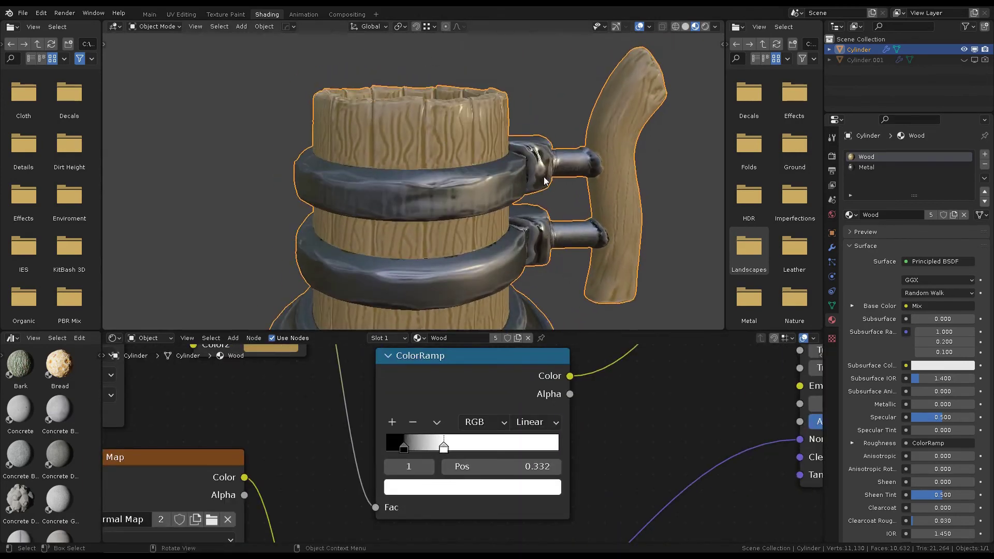
Flip the Wood ramp, move its stop to 0.350, and set the render engine to Eevee.
{"action": "left_click", "coordinate": [436, 422]}
{"action": "left_click", "coordinate": [466, 440]}
{"action": "left_click_drag", "start_coordinate": [453, 433], "coordinate": [447, 435]}
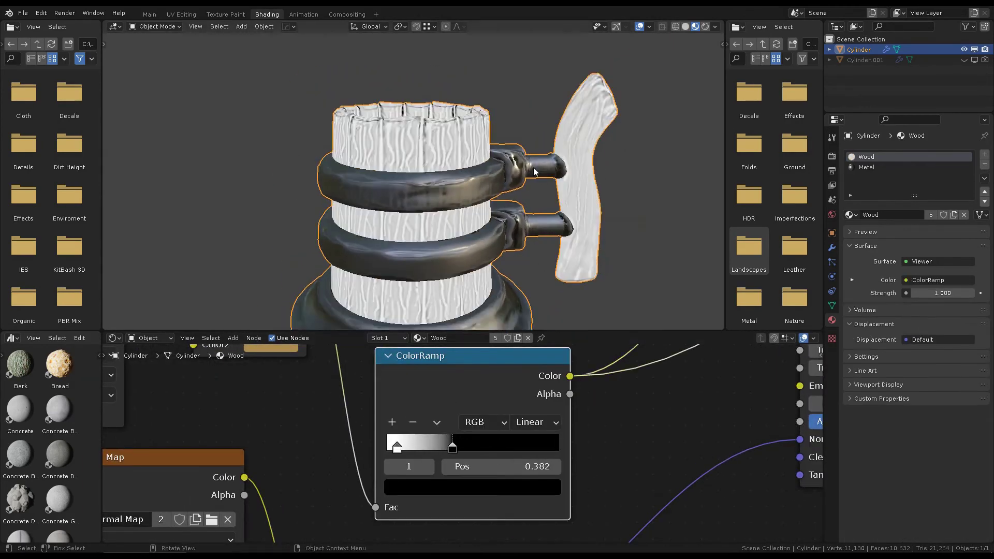
{"action": "scroll", "coordinate": [462, 444], "scroll_direction": "down", "scroll_amount": 2}
{"action": "middle_click_drag", "start_coordinate": [515, 144], "coordinate": [604, 177]}
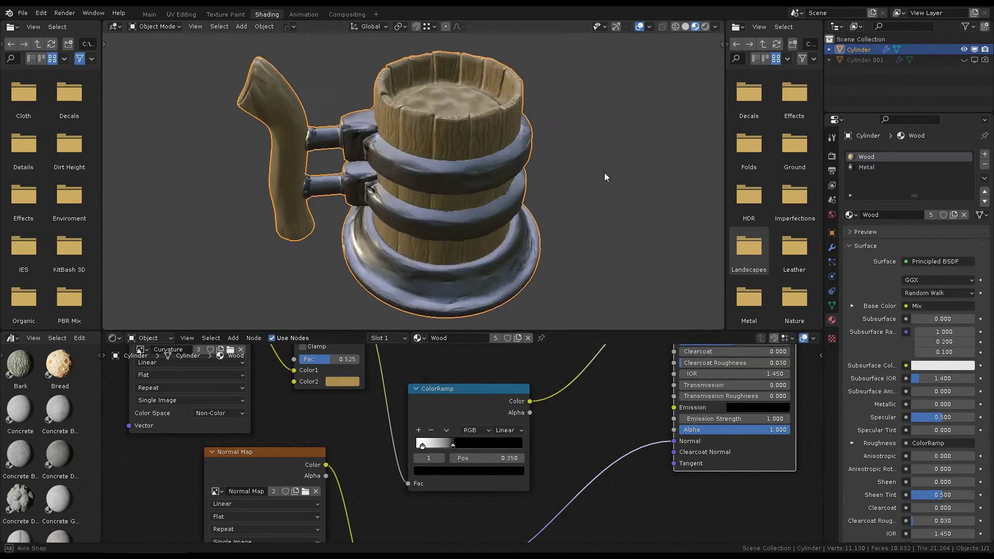
{"action": "left_click", "coordinate": [832, 155]}
{"action": "left_click", "coordinate": [923, 166]}
Increase the Eevee ambient occlusion distance slightly.
{"action": "scroll", "coordinate": [493, 163], "scroll_direction": "up", "scroll_amount": 3}
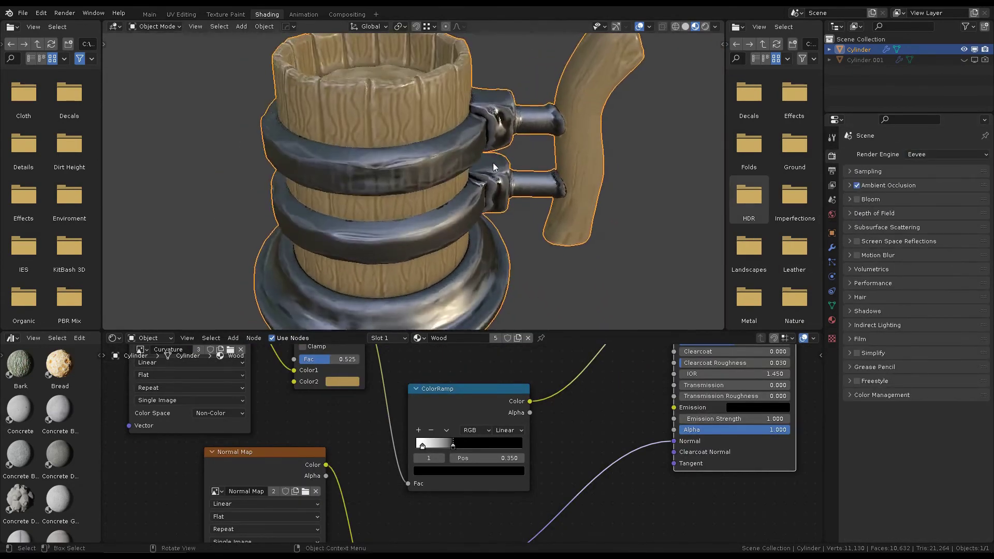
{"action": "scroll", "coordinate": [534, 170], "scroll_direction": "down", "scroll_amount": 3}
{"action": "scroll", "coordinate": [598, 135], "scroll_direction": "up", "scroll_amount": 3}
{"action": "left_click", "coordinate": [885, 185]}
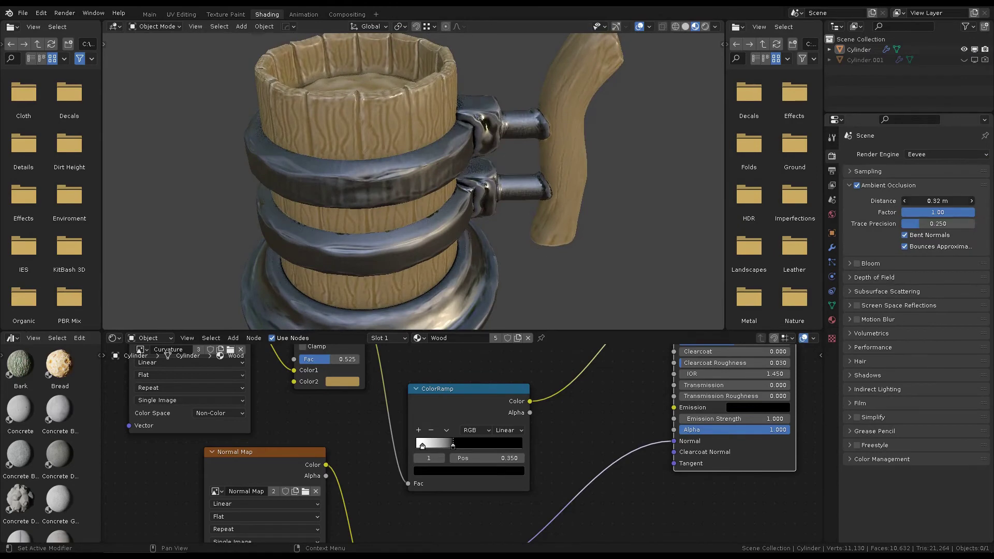
{"action": "left_click_drag", "start_coordinate": [937, 201], "coordinate": [947, 201]}
{"action": "scroll", "coordinate": [537, 114], "scroll_direction": "down", "scroll_amount": 3}
{"action": "mouse_move", "coordinate": [546, 78]}
{"action": "middle_mouse_down"}
{"action": "mouse_move", "coordinate": [396, 175]}
{"action": "mouse_move", "coordinate": [564, 164]}
{"action": "mouse_move", "coordinate": [554, 166]}
{"action": "middle_mouse_up"}
{"action": "scroll", "coordinate": [508, 424], "scroll_direction": "down", "scroll_amount": 3}
{"action": "scroll", "coordinate": [425, 430], "scroll_direction": "down", "scroll_amount": 2}
{"action": "left_click", "coordinate": [850, 186]}
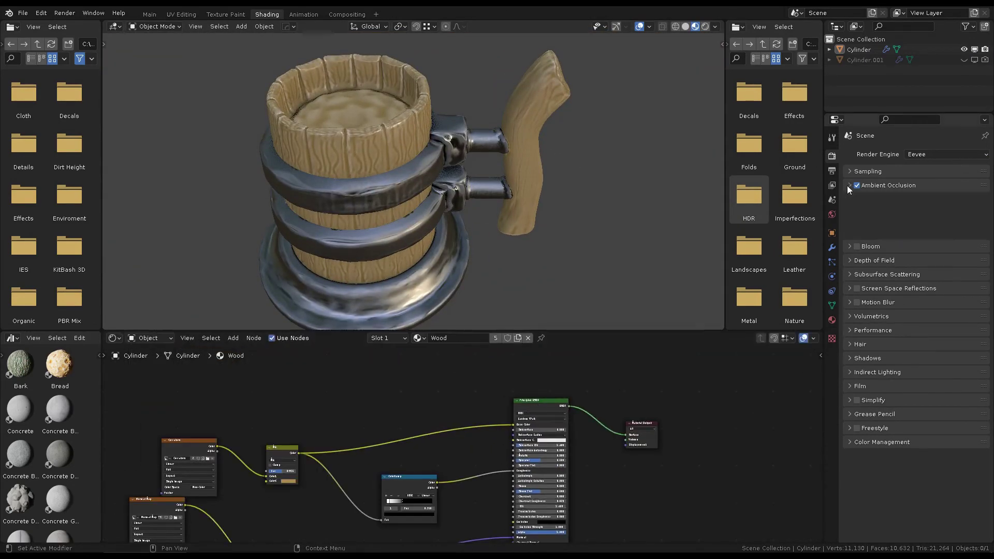
{"action": "scroll", "coordinate": [89, 223], "scroll_direction": "down", "scroll_amount": 5}
{"action": "scroll", "coordinate": [93, 259], "scroll_direction": "down", "scroll_amount": 5}
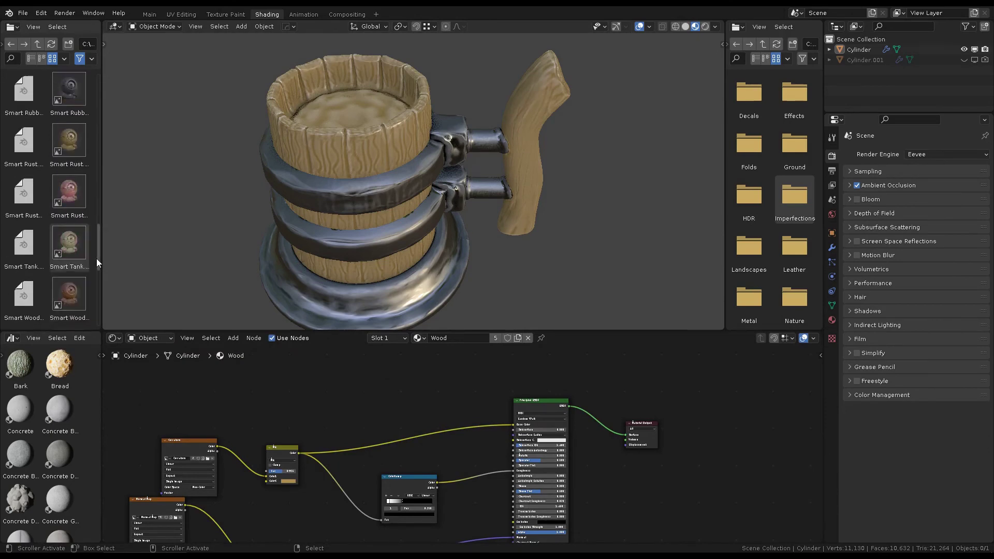
Append the Plastic Edges object from Plastic Edge.blend in the smart materials library.
{"action": "double_click", "coordinate": [77, 231]}
{"action": "scroll", "coordinate": [88, 142], "scroll_direction": "up", "scroll_amount": 1}
{"action": "left_click_drag", "start_coordinate": [23, 246], "coordinate": [513, 212]}
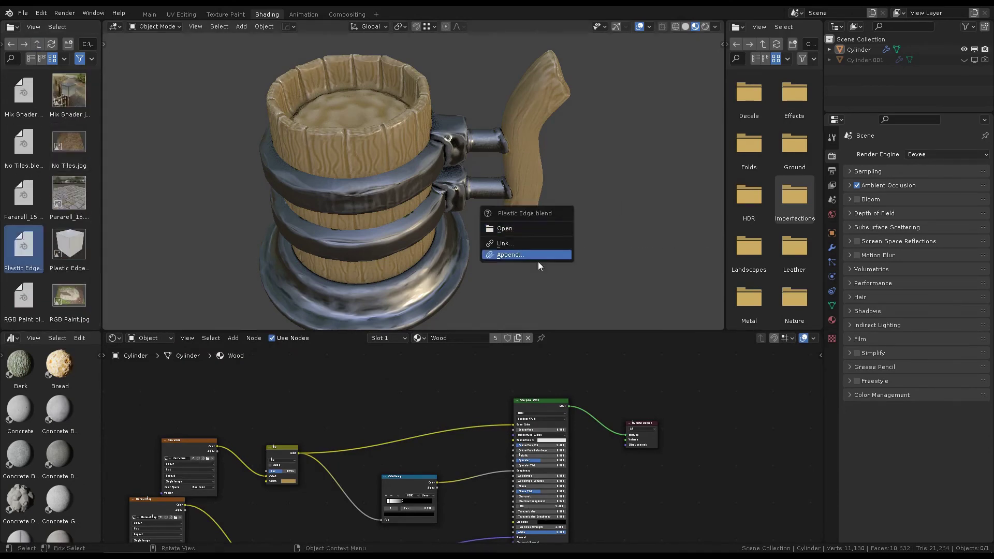
{"action": "left_click", "coordinate": [544, 262]}
{"action": "double_click", "coordinate": [291, 107]}
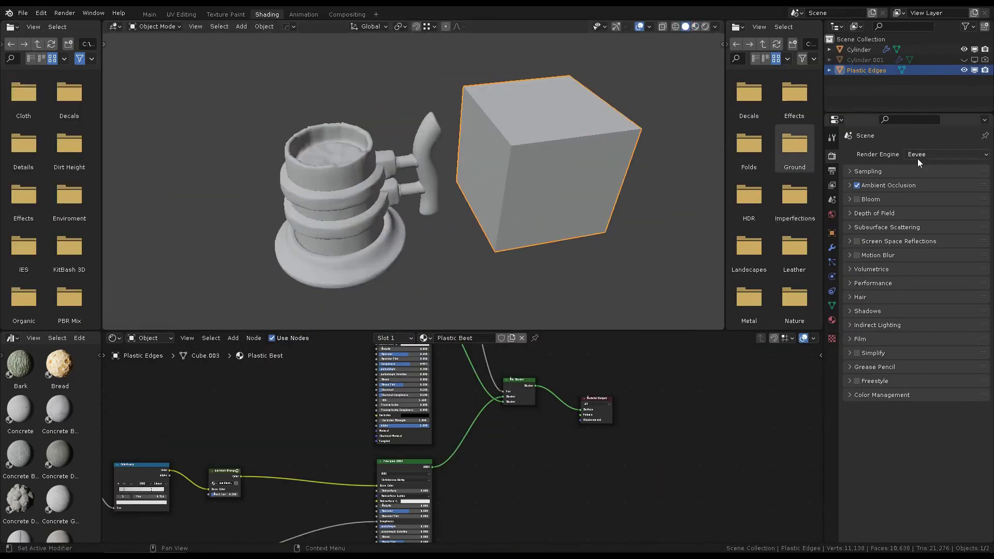
{"action": "middle_click_drag", "start_coordinate": [589, 379], "coordinate": [361, 415]}
{"action": "scroll", "coordinate": [361, 416], "scroll_direction": "up", "scroll_amount": 2}
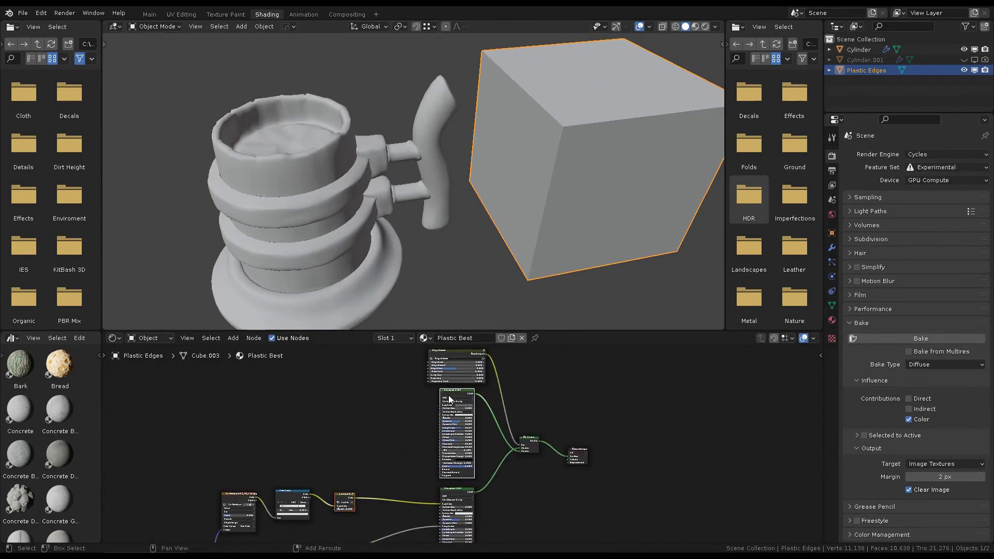
Wire the edge-detect Mix Shader into the Wood material output and delete the appended cube.
{"action": "left_click", "coordinate": [440, 208]}
{"action": "right_click", "coordinate": [435, 404]}
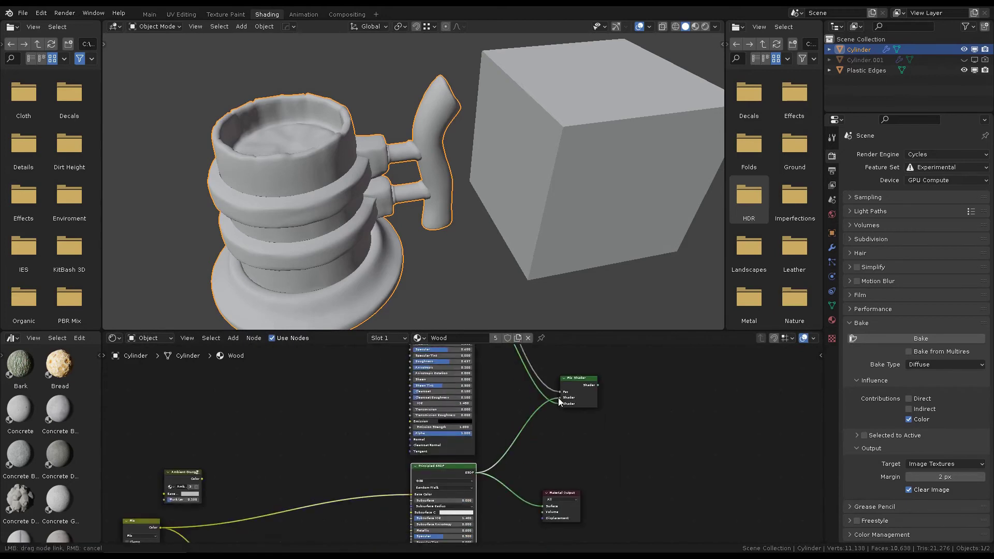
{"action": "left_click_drag", "start_coordinate": [541, 413], "coordinate": [495, 528]}
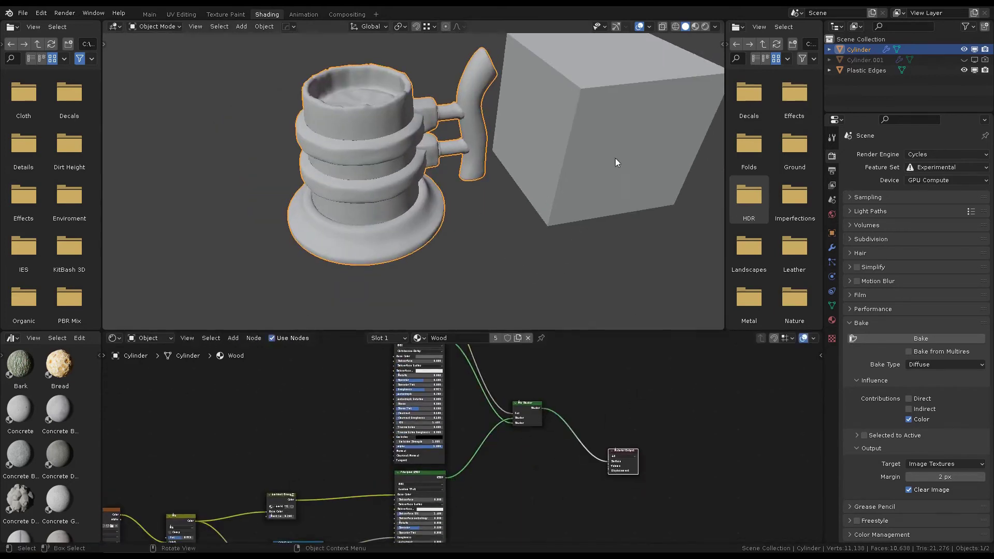
{"action": "key", "text": "ctrl+z"}
{"action": "scroll", "coordinate": [467, 416], "scroll_direction": "down", "scroll_amount": 3}
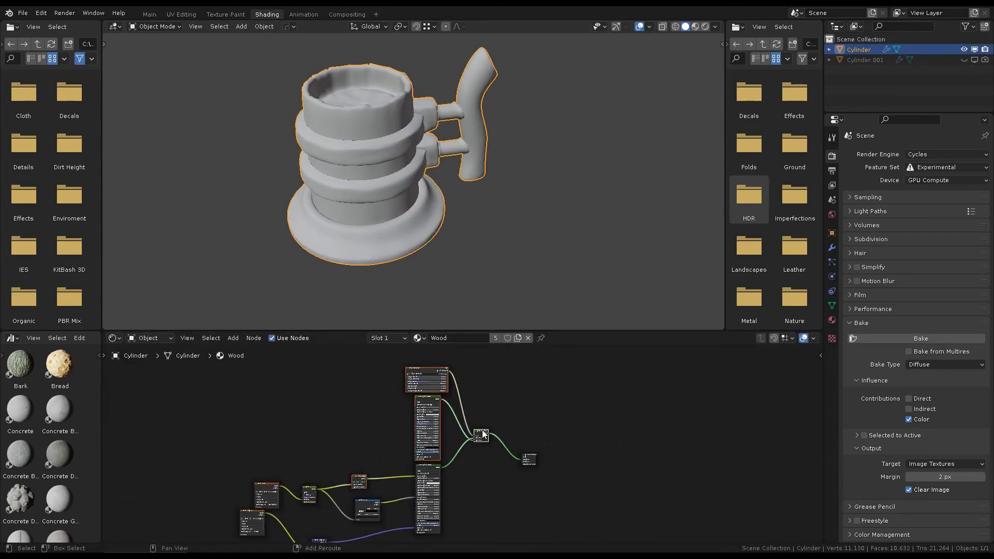
{"action": "right_click", "coordinate": [418, 399]}
{"action": "left_click", "coordinate": [418, 400]}
Place the pasted mix nodes in the Metal tree and link the Mix Shader to Material Output.
{"action": "left_click", "coordinate": [318, 476]}
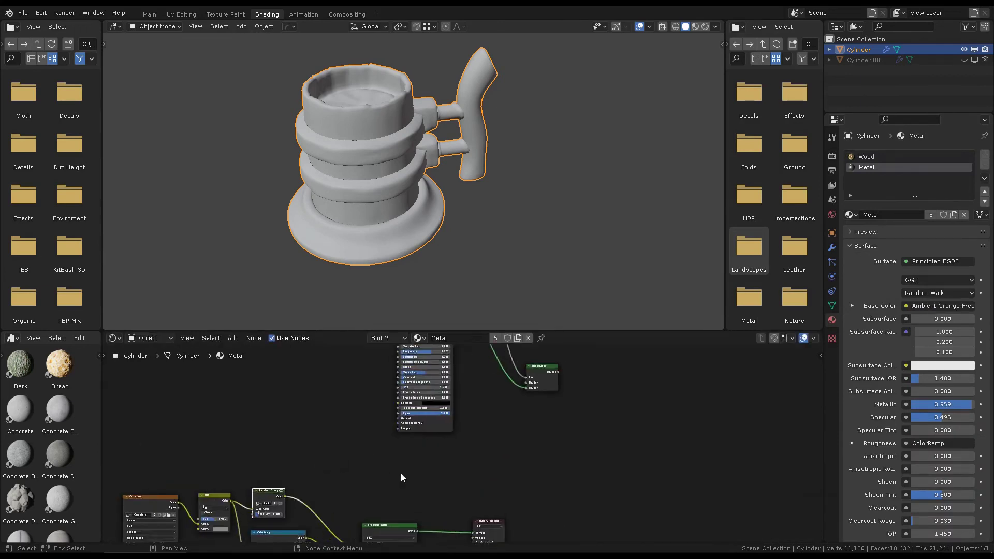
{"action": "left_click_drag", "start_coordinate": [412, 520], "coordinate": [595, 490]}
{"action": "left_click", "coordinate": [596, 490]}
{"action": "left_click", "coordinate": [705, 27]}
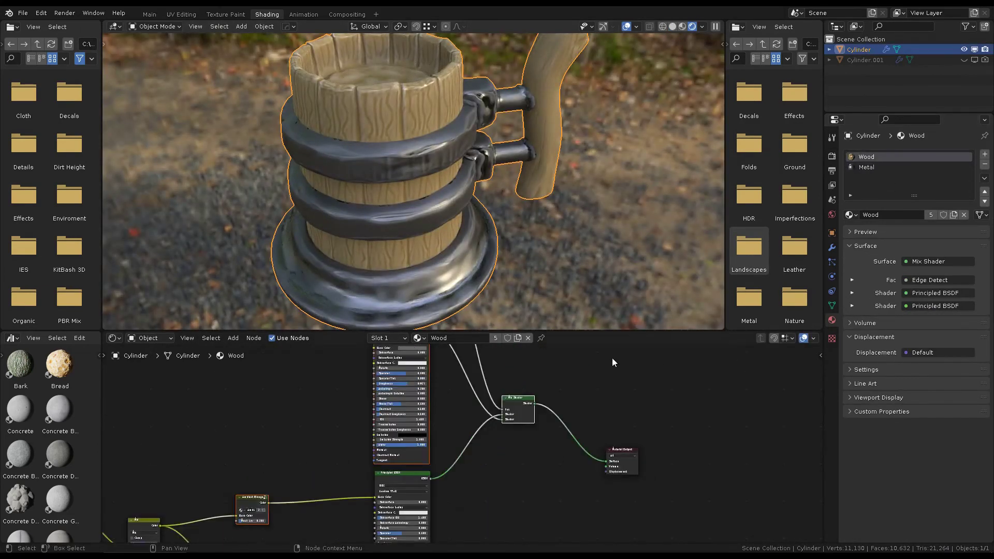
Set the Wood material's grunge Muck Level to 0.6.
{"action": "left_click", "coordinate": [866, 156]}
{"action": "middle_click_drag", "start_coordinate": [559, 197], "coordinate": [599, 249]}
{"action": "left_click", "coordinate": [500, 502]}
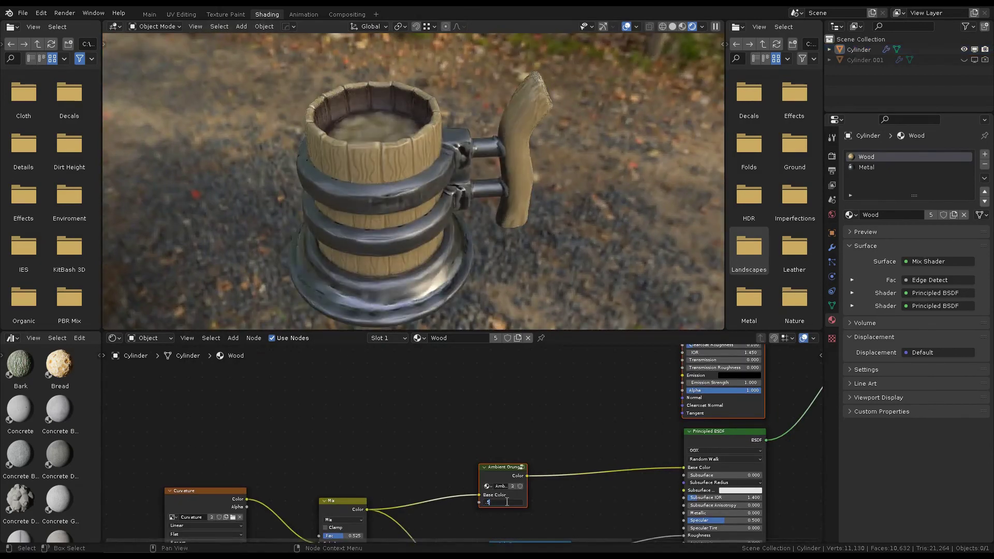
{"action": "type", "text": "0.6"}
{"action": "key", "text": "Return"}
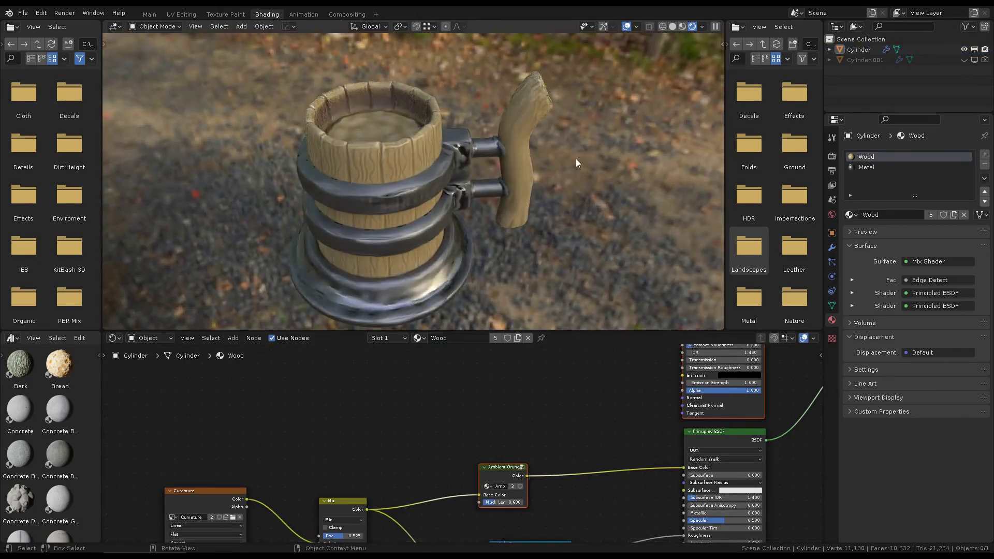
Select the whole mug and cancel an accidental Muck Level change.
{"action": "left_click", "coordinate": [866, 167]}
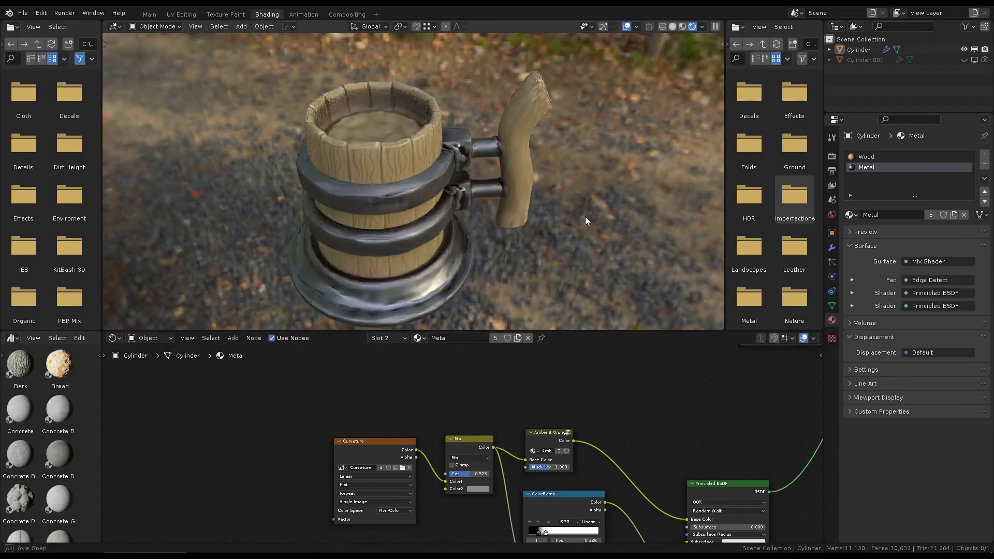
{"action": "middle_click_drag", "start_coordinate": [585, 216], "coordinate": [578, 180]}
{"action": "left_click", "coordinate": [866, 156]}
{"action": "left_click_drag", "start_coordinate": [299, 79], "coordinate": [486, 279]}
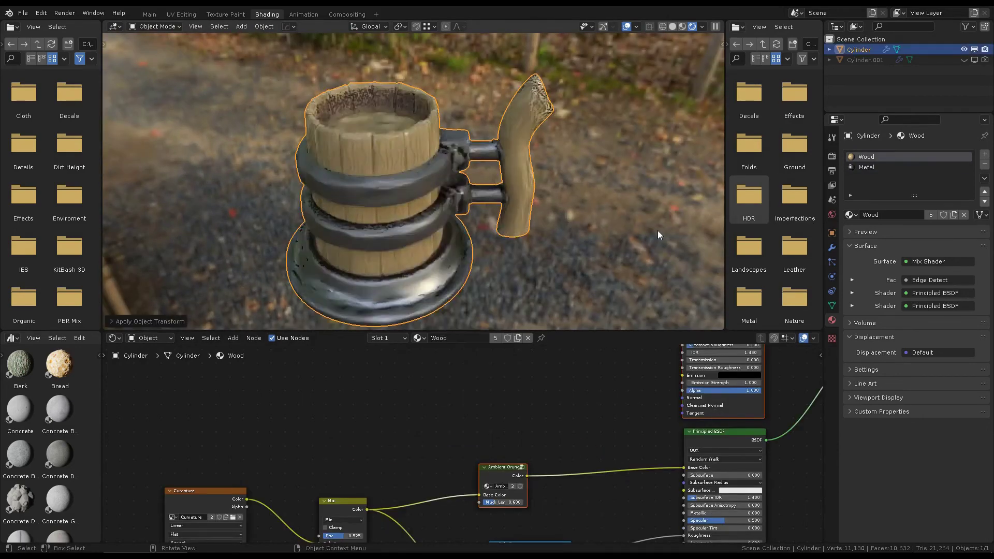
{"action": "middle_click_drag", "start_coordinate": [585, 450], "coordinate": [494, 415]}
{"action": "left_click_drag", "start_coordinate": [409, 463], "coordinate": [421, 464]}
{"action": "key", "text": "Escape"}
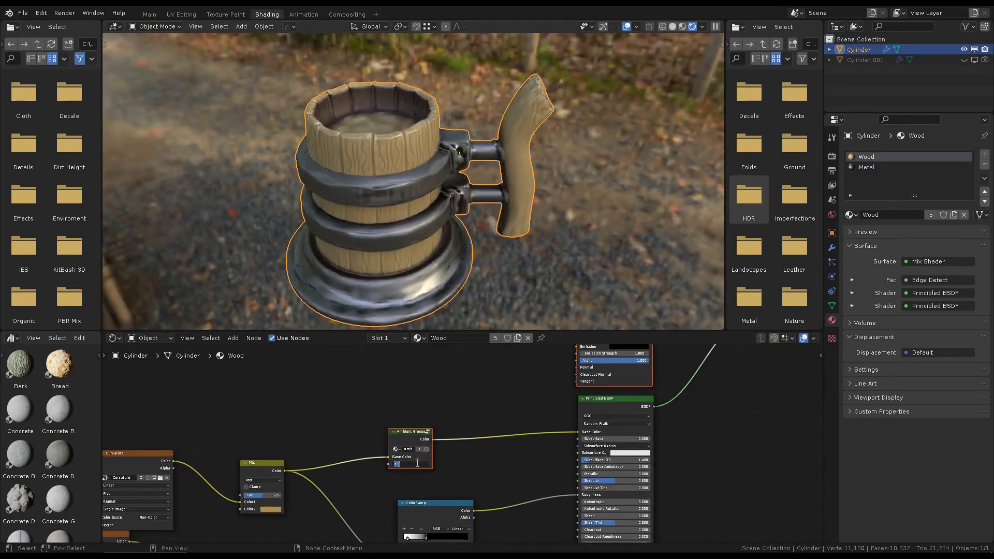
Enter Edit Mode on the mug and merge away the 184 duplicate vertices.
{"action": "key", "text": "ctrl+Tab"}
{"action": "left_click", "coordinate": [592, 206]}
{"action": "key", "text": "Tab"}
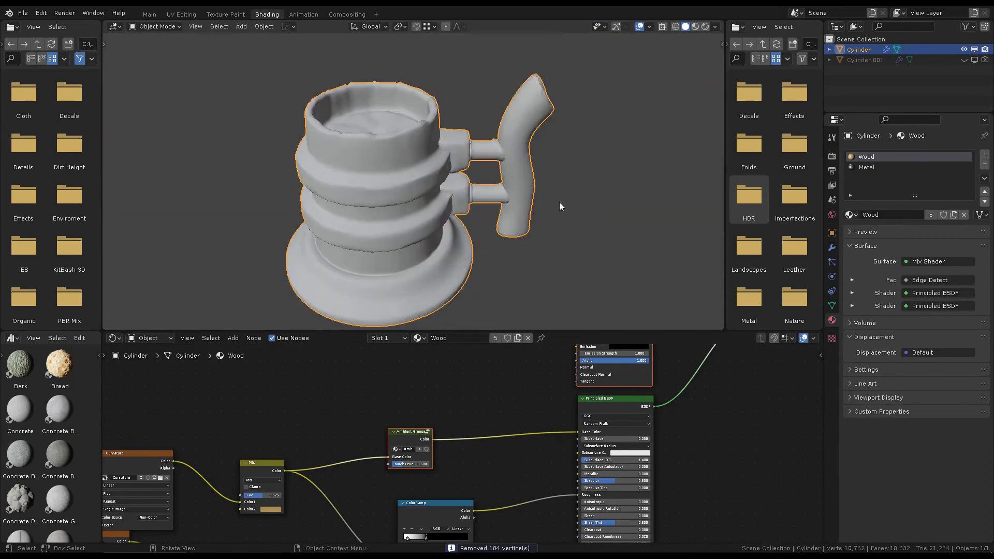
{"action": "key", "text": "alt+a"}
Preview the mug in rendered shading and inspect the Metal shader node.
{"action": "key", "text": "z"}
{"action": "left_click", "coordinate": [593, 119]}
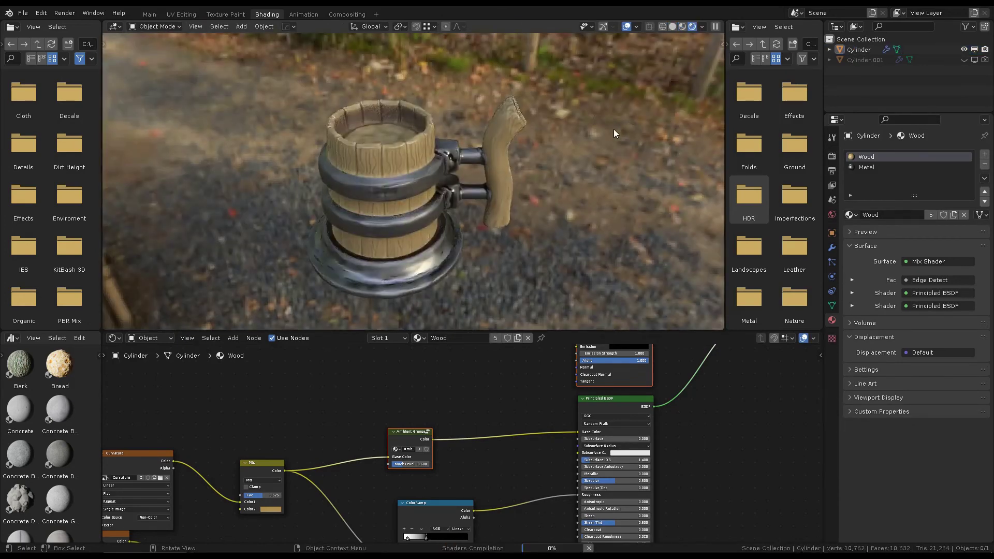
{"action": "scroll", "coordinate": [521, 376], "scroll_direction": "down", "scroll_amount": 1}
{"action": "scroll", "coordinate": [580, 410], "scroll_direction": "up", "scroll_amount": 2}
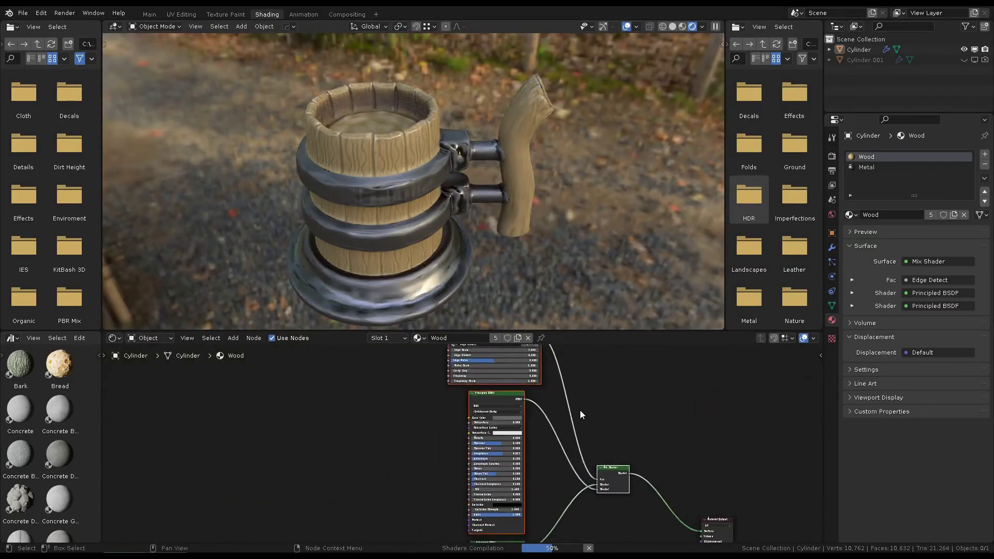
{"action": "scroll", "coordinate": [580, 410], "scroll_direction": "up", "scroll_amount": 2}
{"action": "left_click", "coordinate": [880, 167]}
{"action": "mouse_move", "coordinate": [622, 393]}
{"action": "middle_mouse_down"}
{"action": "mouse_move", "coordinate": [599, 416]}
{"action": "mouse_move", "coordinate": [645, 381]}
{"action": "mouse_move", "coordinate": [665, 432]}
{"action": "middle_mouse_up"}
{"action": "scroll", "coordinate": [665, 432], "scroll_direction": "up", "scroll_amount": 1}
Review the Wood material and render settings, then return to solid view in Edit Mode.
{"action": "left_click", "coordinate": [867, 157]}
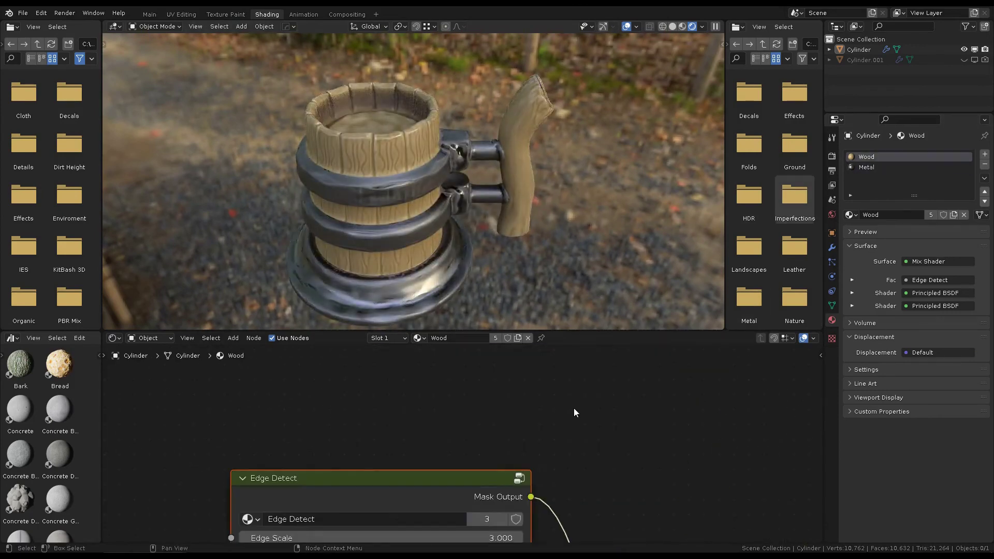
{"action": "scroll", "coordinate": [574, 408], "scroll_direction": "up", "scroll_amount": 2}
{"action": "scroll", "coordinate": [477, 147], "scroll_direction": "up", "scroll_amount": 3}
{"action": "middle_click_drag", "start_coordinate": [477, 148], "coordinate": [551, 125]}
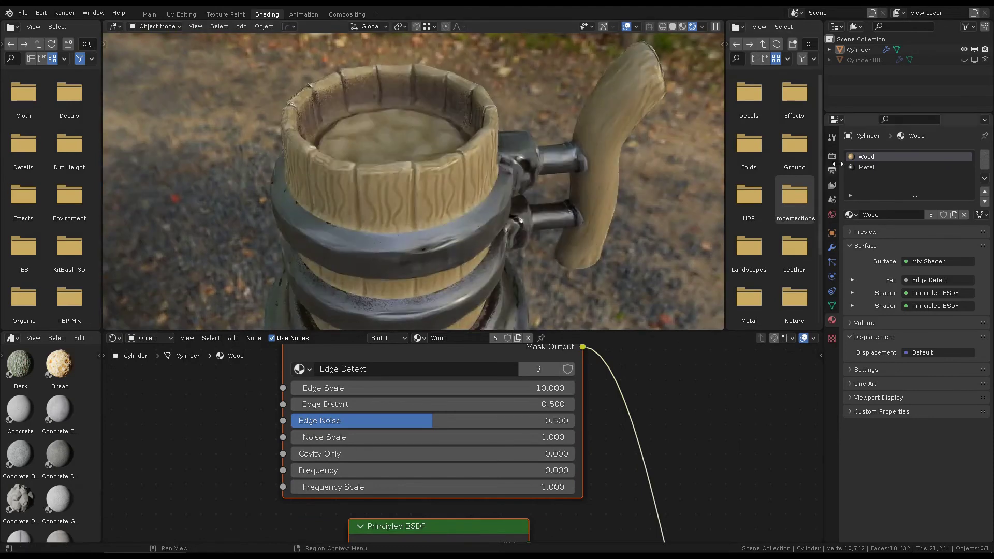
{"action": "left_click", "coordinate": [832, 156]}
{"action": "scroll", "coordinate": [620, 195], "scroll_direction": "down", "scroll_amount": 3}
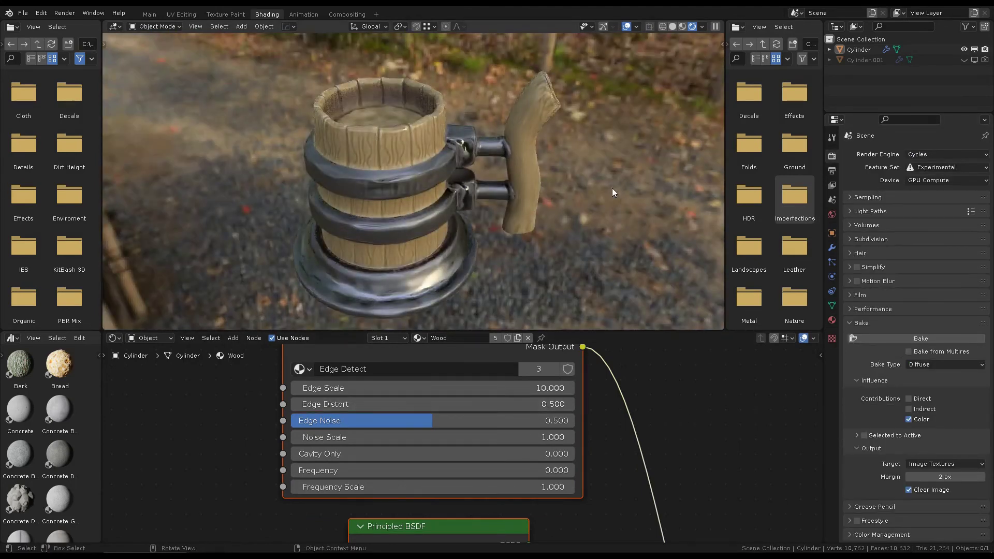
{"action": "mouse_move", "coordinate": [612, 188]}
{"action": "middle_mouse_down"}
{"action": "mouse_move", "coordinate": [570, 196]}
{"action": "mouse_move", "coordinate": [499, 171]}
{"action": "middle_mouse_up"}
{"action": "key", "text": "z"}
{"action": "key", "text": "Tab"}
Select the mug's inner bottom faces and create a new material named Fluid in a third slot.
{"action": "scroll", "coordinate": [447, 154], "scroll_direction": "up", "scroll_amount": 2}
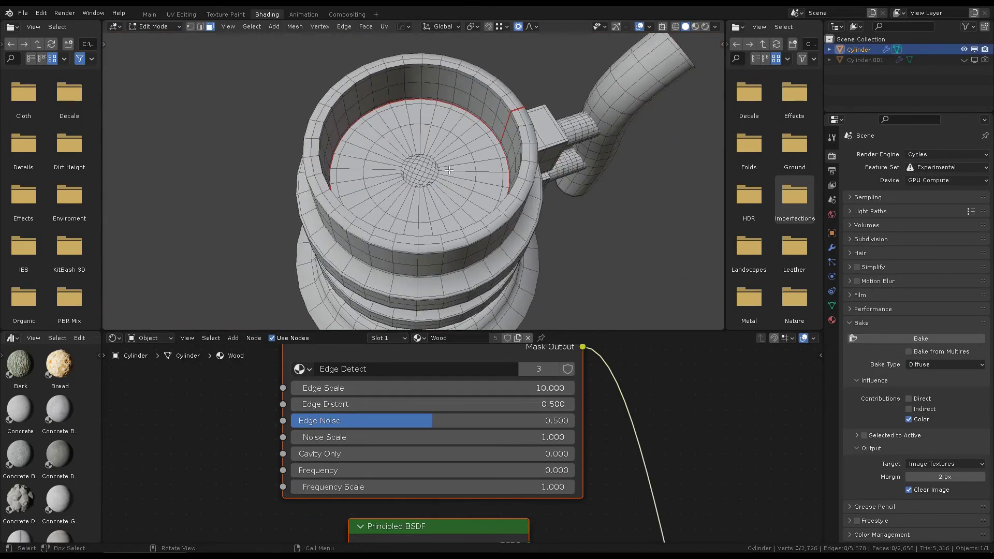
{"action": "key", "text": "l"}
{"action": "key", "text": "KP_Decimal"}
{"action": "left_click", "coordinate": [832, 320]}
{"action": "left_click", "coordinate": [984, 154]}
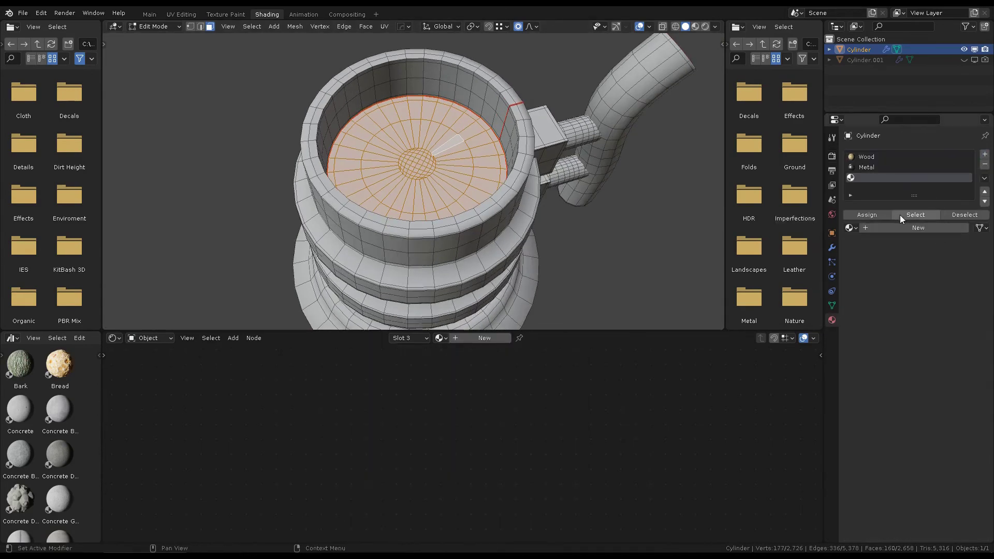
{"action": "left_click", "coordinate": [900, 227]}
{"action": "double_click", "coordinate": [877, 178]}
{"action": "type", "text": "Fluid"}
{"action": "key", "text": "Return"}
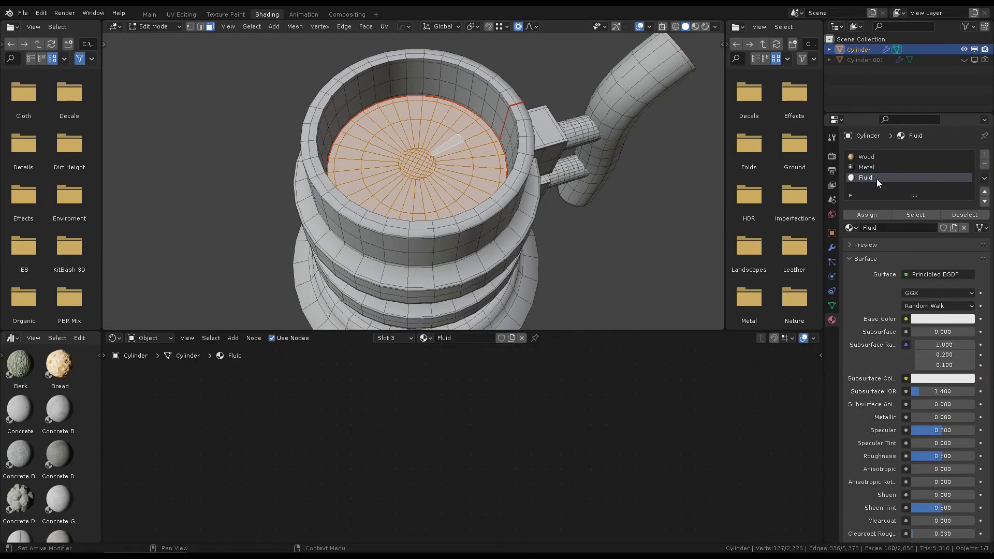
Assign Fluid to the selected faces and preview it in rendered shading.
{"action": "left_click", "coordinate": [867, 215]}
{"action": "key", "text": "Tab"}
{"action": "left_click", "coordinate": [617, 204]}
{"action": "key", "text": "z"}
{"action": "key", "text": "Home"}
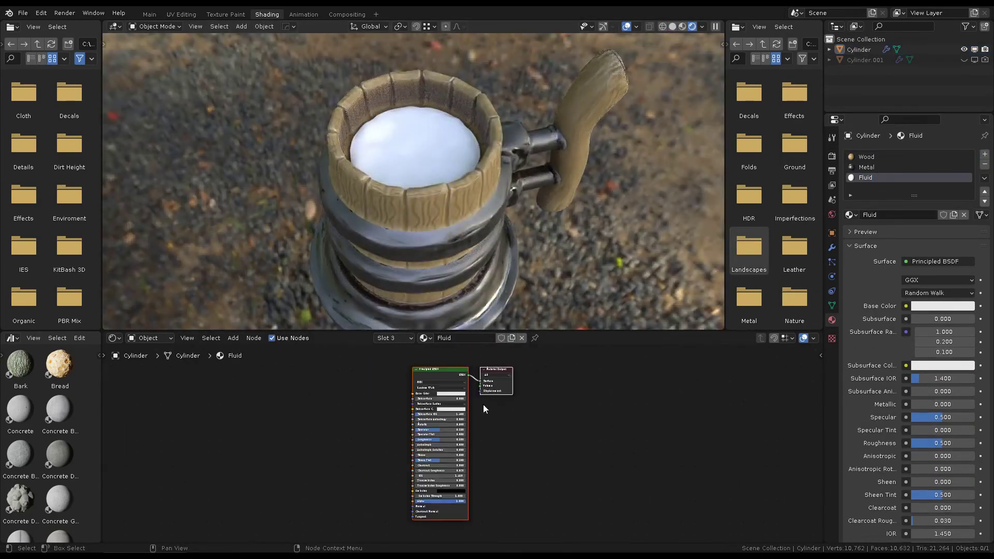
{"action": "scroll", "coordinate": [483, 405], "scroll_direction": "up", "scroll_amount": 2}
Set the Fluid shader's emission colour to deep blue.
{"action": "left_click", "coordinate": [438, 423]}
{"action": "left_click", "coordinate": [458, 327]}
{"action": "left_click_drag", "start_coordinate": [457, 327], "coordinate": [486, 291]}
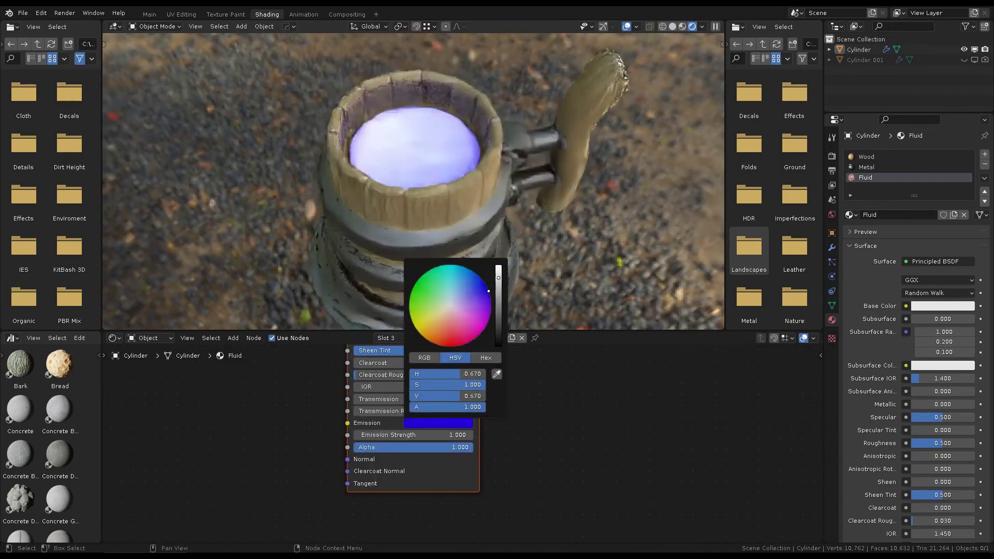
{"action": "middle_click_drag", "start_coordinate": [579, 312], "coordinate": [554, 166]}
{"action": "middle_click_drag", "start_coordinate": [524, 398], "coordinate": [543, 481]}
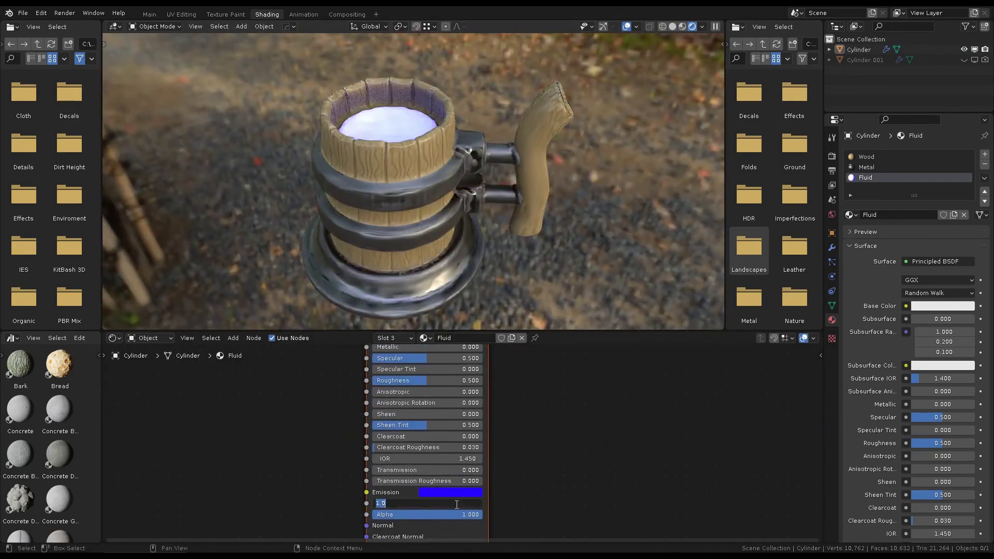
Orbit around the glowing mug and select it to show the Wood shader nodes.
{"action": "scroll", "coordinate": [576, 414], "scroll_direction": "down", "scroll_amount": 2}
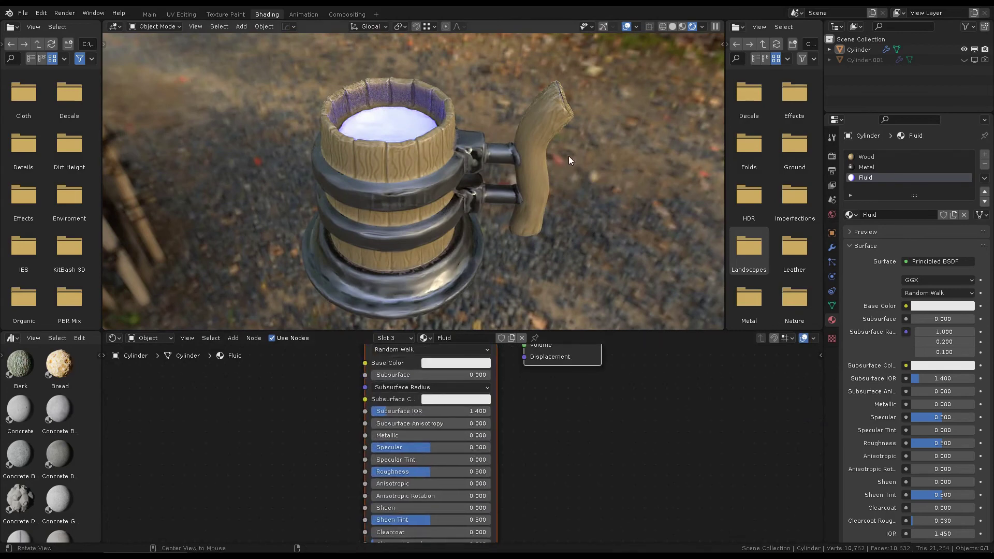
{"action": "middle_click_drag", "start_coordinate": [569, 157], "coordinate": [430, 153]}
{"action": "left_click", "coordinate": [430, 153]}
{"action": "middle_click_drag", "start_coordinate": [525, 439], "coordinate": [593, 450]}
Set the Wood Edge Detect Edge Scale to 50 and Edge Noise to 0.2.
{"action": "scroll", "coordinate": [591, 449], "scroll_direction": "up", "scroll_amount": 3}
{"action": "left_click", "coordinate": [501, 456]}
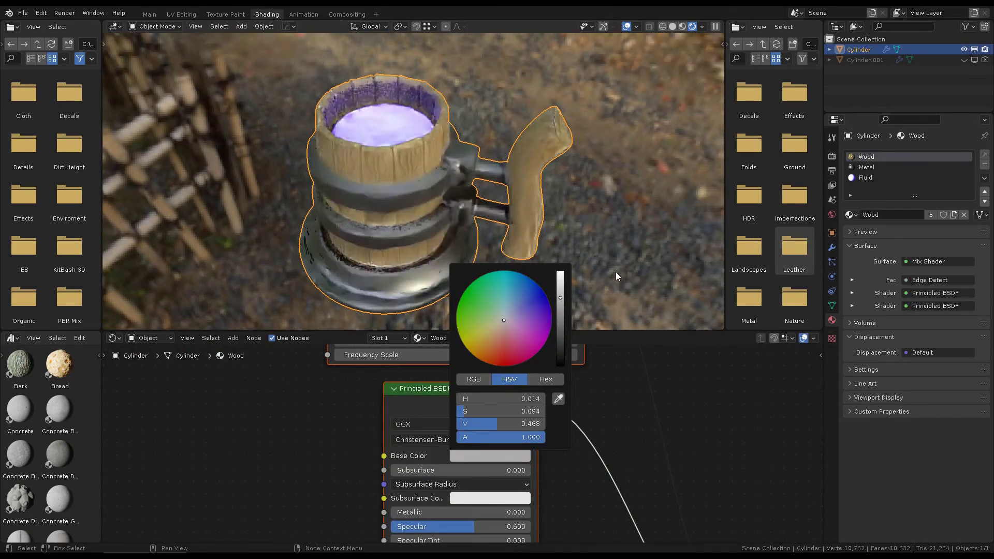
{"action": "middle_click_drag", "start_coordinate": [616, 272], "coordinate": [614, 174]}
{"action": "left_click", "coordinate": [603, 175]}
{"action": "middle_click_drag", "start_coordinate": [625, 430], "coordinate": [616, 543]}
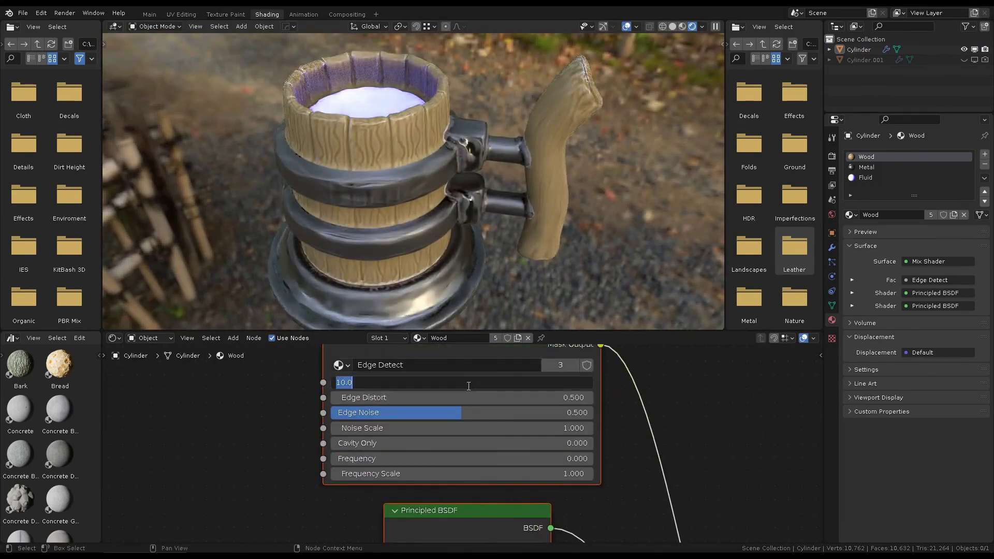
{"action": "double_click", "coordinate": [468, 383]}
{"action": "type", "text": "50"}
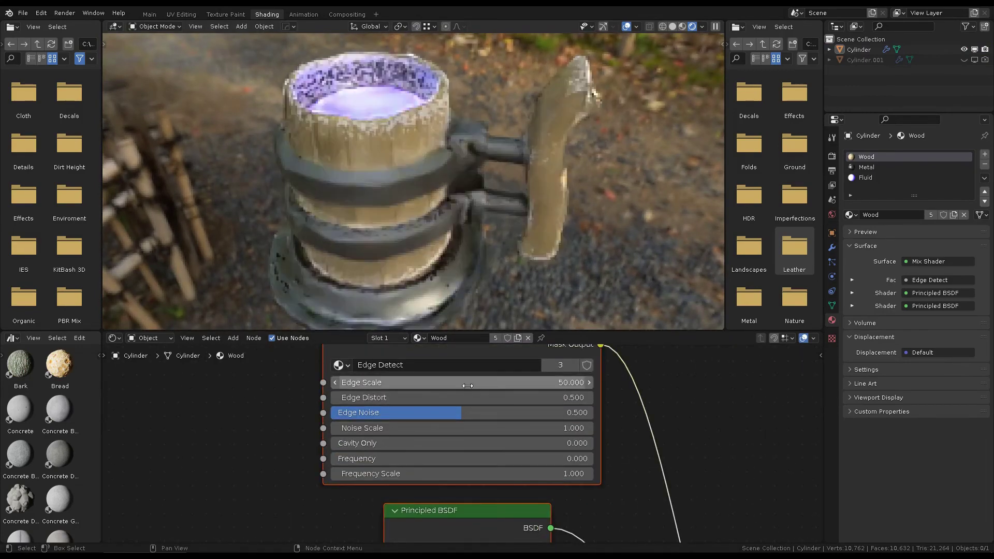
{"action": "key", "text": "Tab"}
{"action": "type", "text": "0.2"}
{"action": "key", "text": "Tab"}
{"action": "type", "text": "0.2"}
{"action": "key", "text": "Return"}
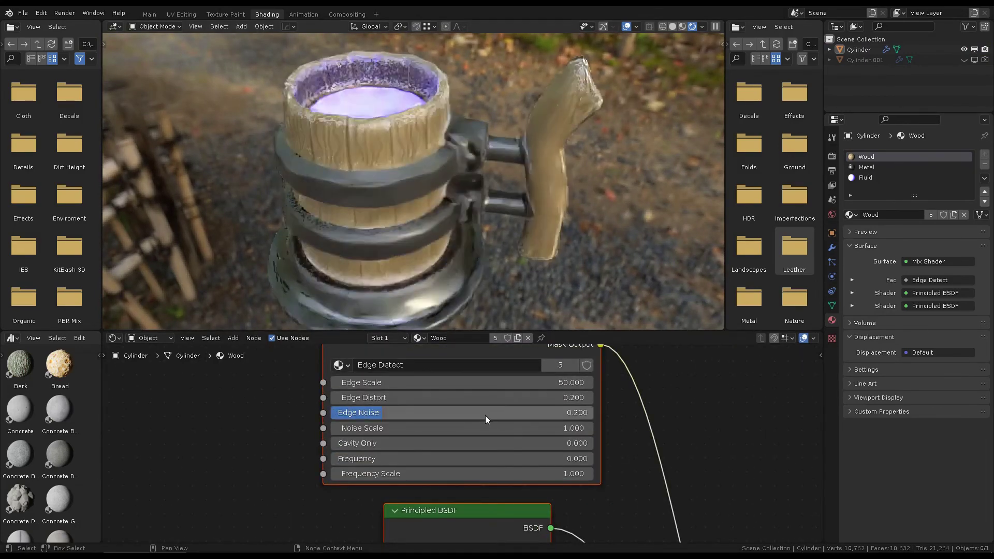
Sample a tan from the mug and darken the Wood base colour to value 0.150.
{"action": "mouse_move", "coordinate": [500, 142]}
{"action": "middle_mouse_down"}
{"action": "mouse_move", "coordinate": [571, 185]}
{"action": "mouse_move", "coordinate": [595, 250]}
{"action": "middle_mouse_up"}
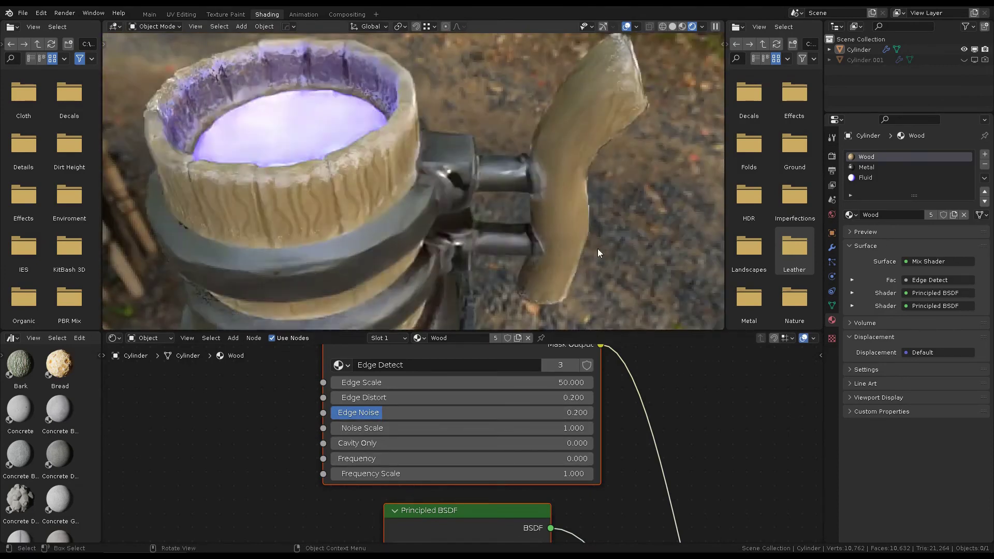
{"action": "middle_click_drag", "start_coordinate": [725, 449], "coordinate": [552, 386]}
{"action": "left_click", "coordinate": [497, 389]}
{"action": "left_click", "coordinate": [560, 321]}
{"action": "left_click", "coordinate": [486, 245]}
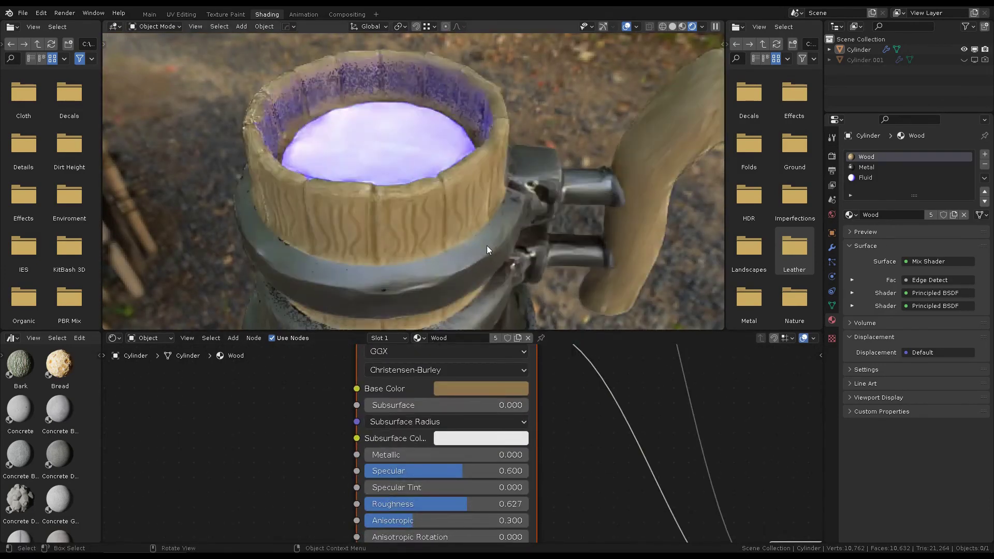
{"action": "left_click", "coordinate": [481, 389]}
{"action": "mouse_move", "coordinate": [563, 270]}
{"action": "left_mouse_down"}
{"action": "mouse_move", "coordinate": [561, 236]}
{"action": "mouse_move", "coordinate": [583, 175]}
{"action": "left_mouse_up"}
{"action": "scroll", "coordinate": [716, 301], "scroll_direction": "down", "scroll_amount": 4}
{"action": "middle_click_drag", "start_coordinate": [583, 175], "coordinate": [583, 182]}
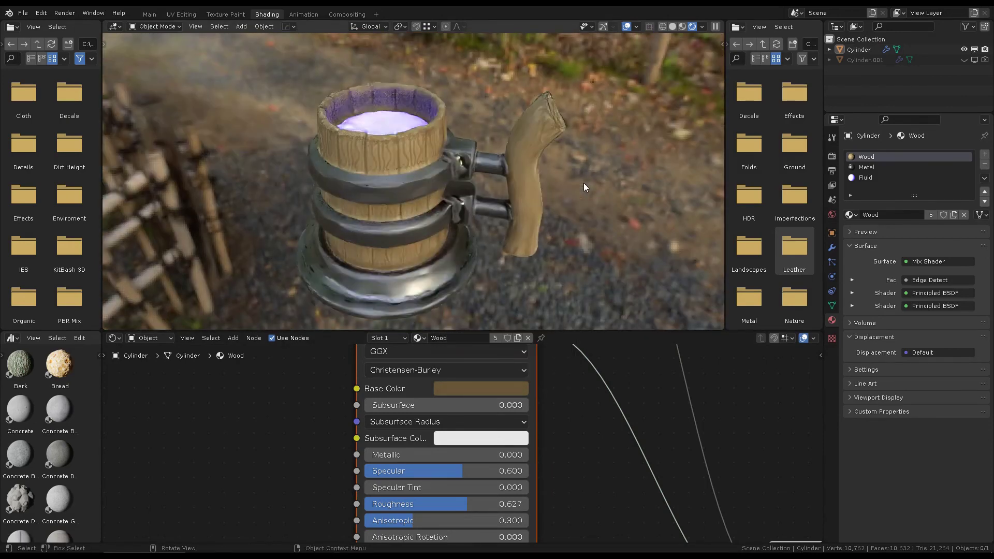
Cap viewport samples at 20 and enable viewport denoising in the render settings.
{"action": "left_click", "coordinate": [832, 155]}
{"action": "left_click", "coordinate": [873, 210]}
{"action": "type", "text": "20"}
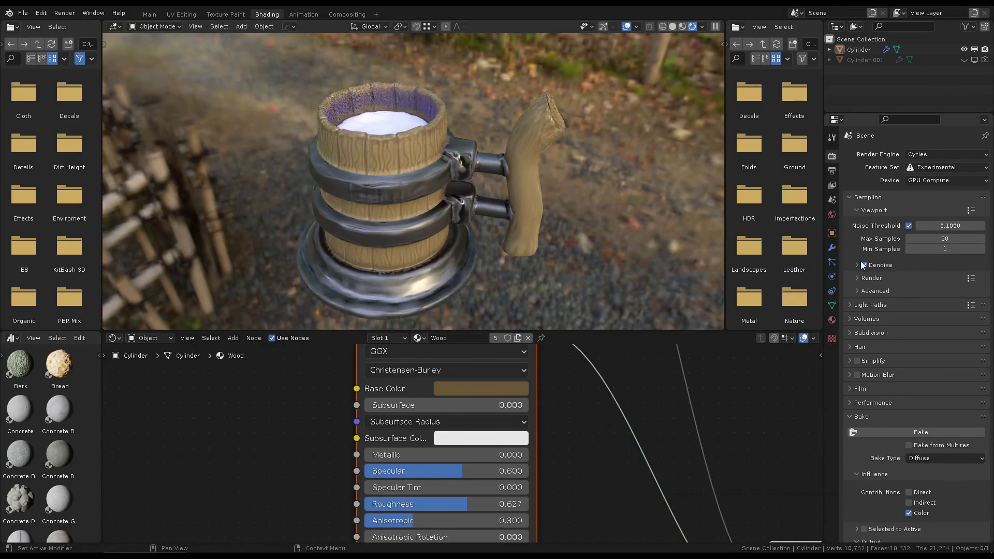
{"action": "left_click", "coordinate": [862, 265]}
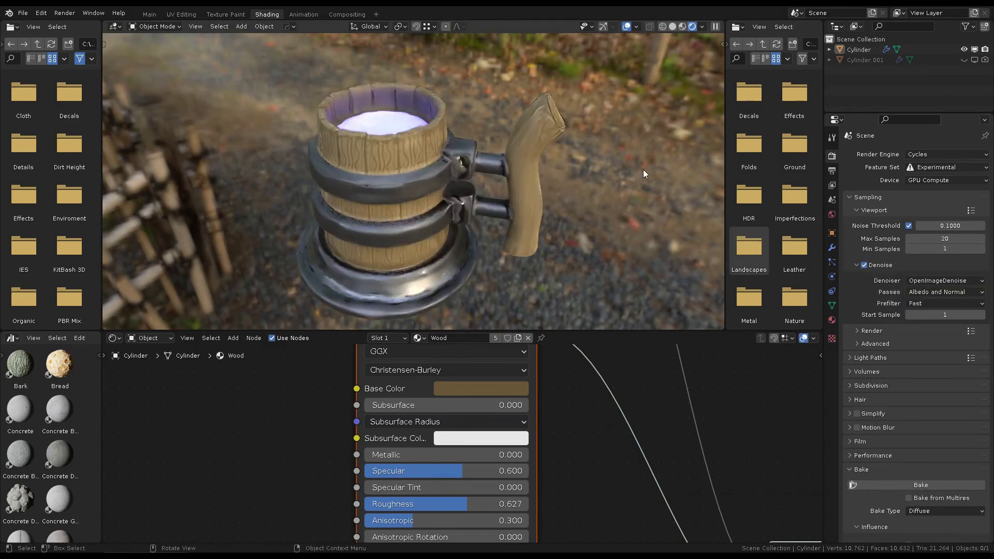
{"action": "mouse_move", "coordinate": [643, 170]}
{"action": "left_mouse_down", "text": "alt"}
{"action": "mouse_move", "coordinate": [424, 143]}
{"action": "mouse_move", "coordinate": [551, 123]}
{"action": "left_mouse_up", "text": "alt"}
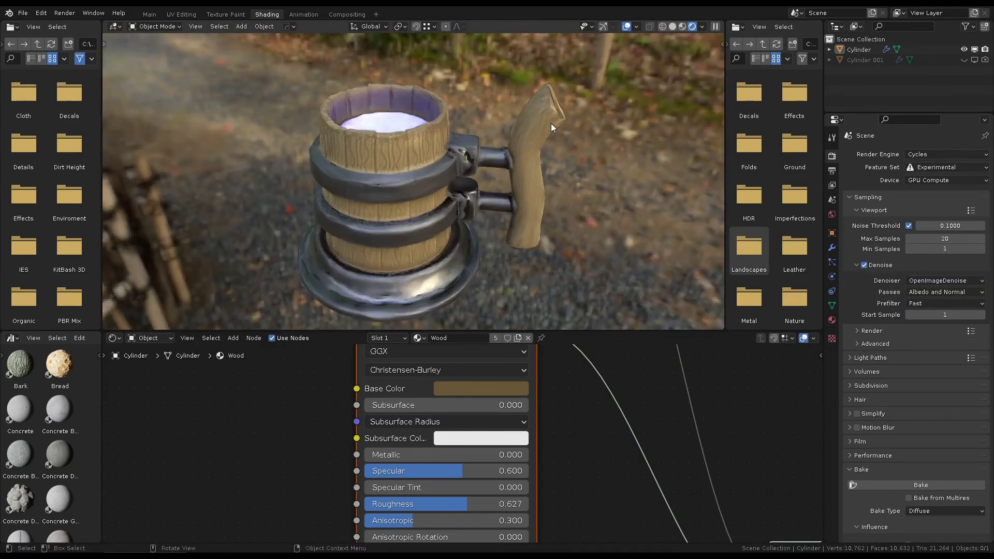
{"action": "scroll", "coordinate": [755, 327], "scroll_direction": "down", "scroll_amount": 1}
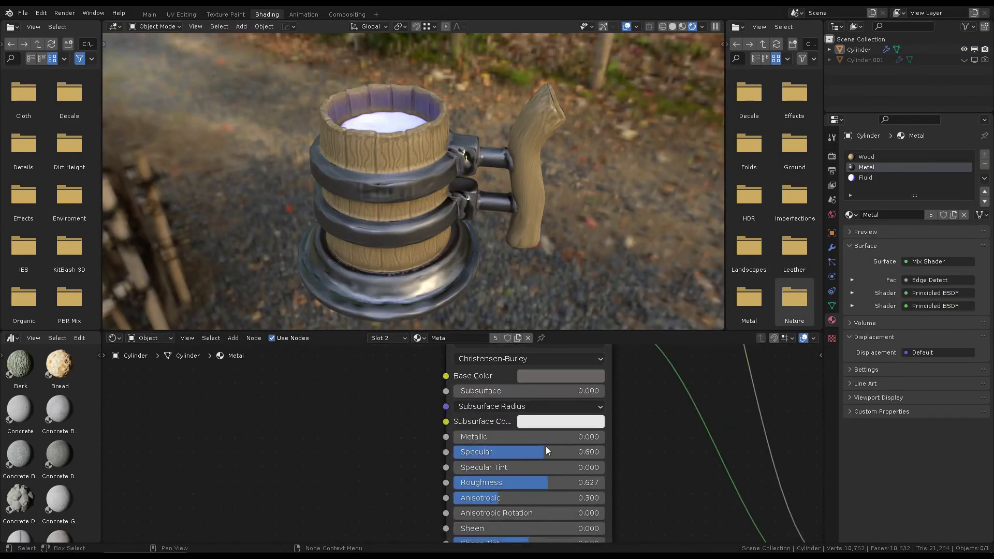
Raise the Metal material's Metallic value and brighten its base colour.
{"action": "mouse_move", "coordinate": [507, 438]}
{"action": "left_mouse_down"}
{"action": "mouse_move", "coordinate": [535, 438]}
{"action": "mouse_move", "coordinate": [533, 424]}
{"action": "left_mouse_up"}
{"action": "scroll", "coordinate": [548, 455], "scroll_direction": "down", "scroll_amount": 3}
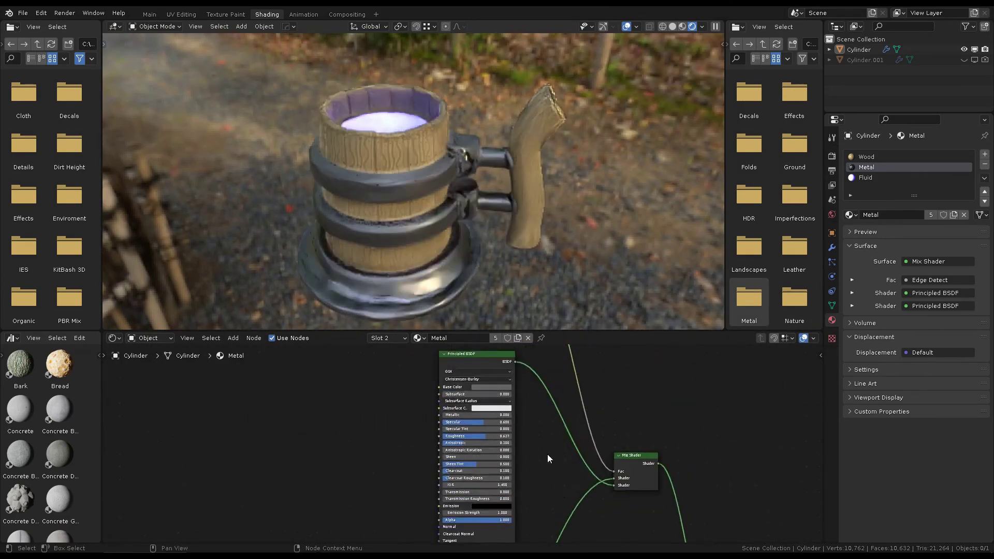
{"action": "scroll", "coordinate": [548, 455], "scroll_direction": "up", "scroll_amount": 3}
{"action": "scroll", "coordinate": [530, 204], "scroll_direction": "up", "scroll_amount": 3}
{"action": "scroll", "coordinate": [530, 204], "scroll_direction": "up", "scroll_amount": 2}
{"action": "left_click", "coordinate": [518, 401]}
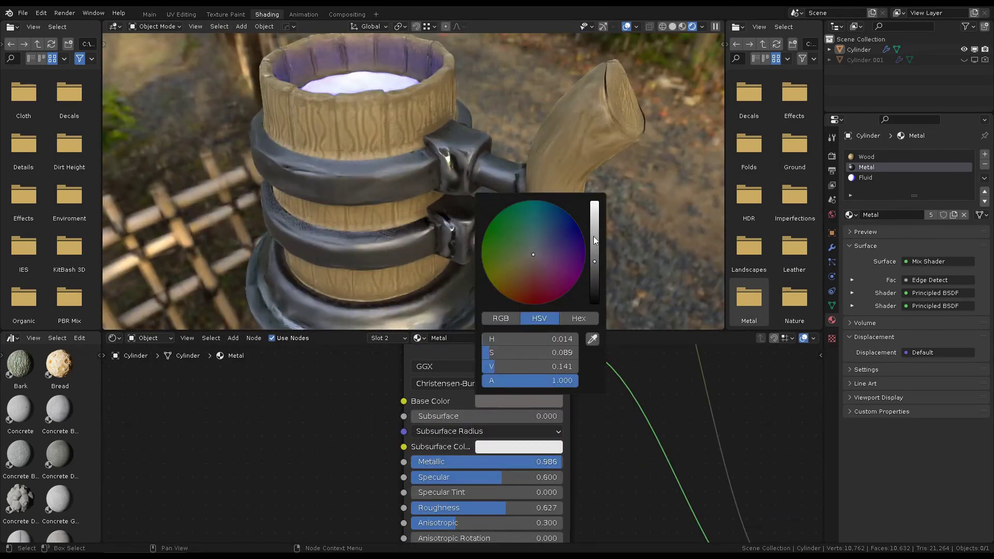
{"action": "left_click_drag", "start_coordinate": [594, 290], "coordinate": [595, 212]}
Set Metal's Metallic to 1, Specular to about 0.5 and Anisotropic to 0.2.
{"action": "scroll", "coordinate": [500, 219], "scroll_direction": "down", "scroll_amount": 3}
{"action": "middle_click_drag", "start_coordinate": [501, 219], "coordinate": [549, 164]}
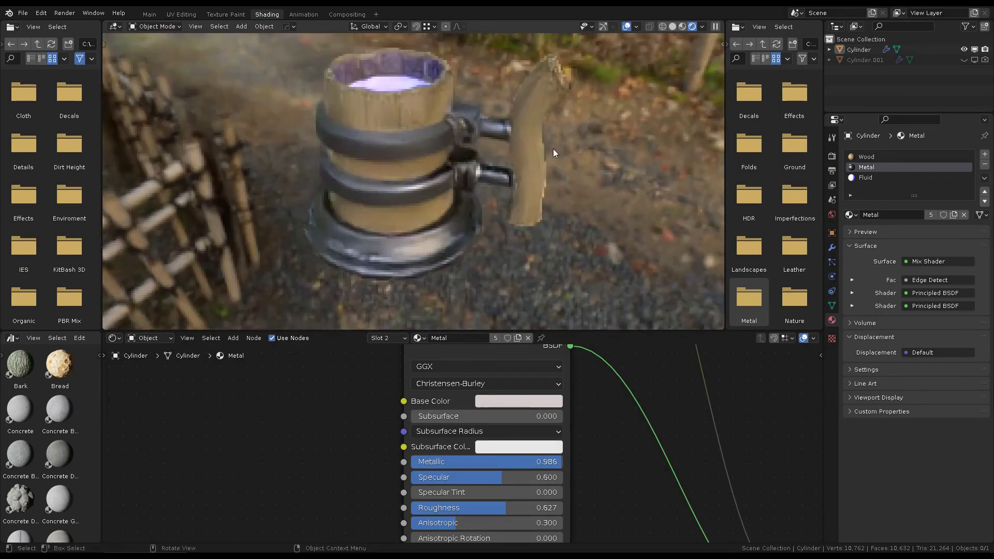
{"action": "scroll", "coordinate": [605, 521], "scroll_direction": "down", "scroll_amount": 3}
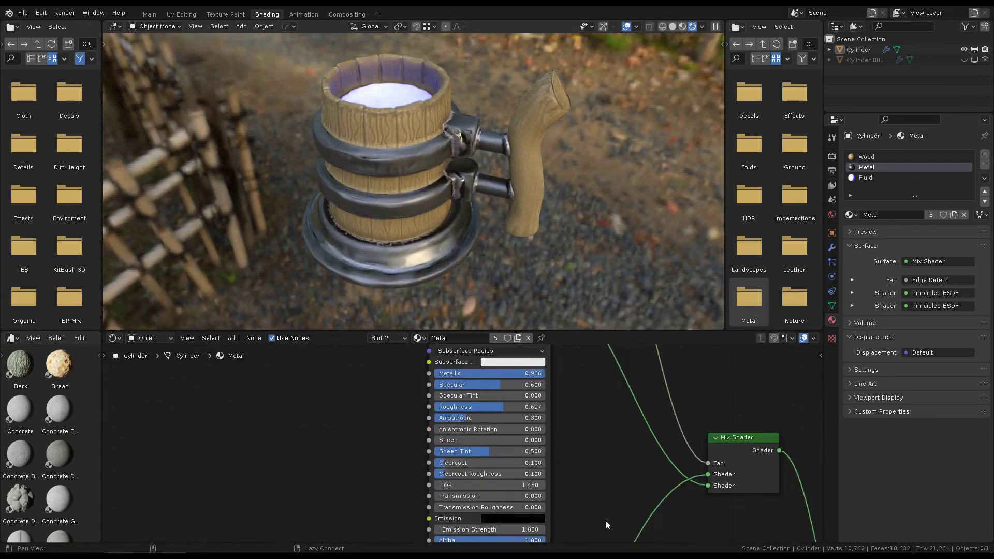
{"action": "scroll", "coordinate": [451, 447], "scroll_direction": "down", "scroll_amount": 2}
{"action": "scroll", "coordinate": [451, 370], "scroll_direction": "up", "scroll_amount": 1}
{"action": "scroll", "coordinate": [451, 370], "scroll_direction": "up", "scroll_amount": 5}
{"action": "left_click_drag", "start_coordinate": [570, 436], "coordinate": [700, 416]}
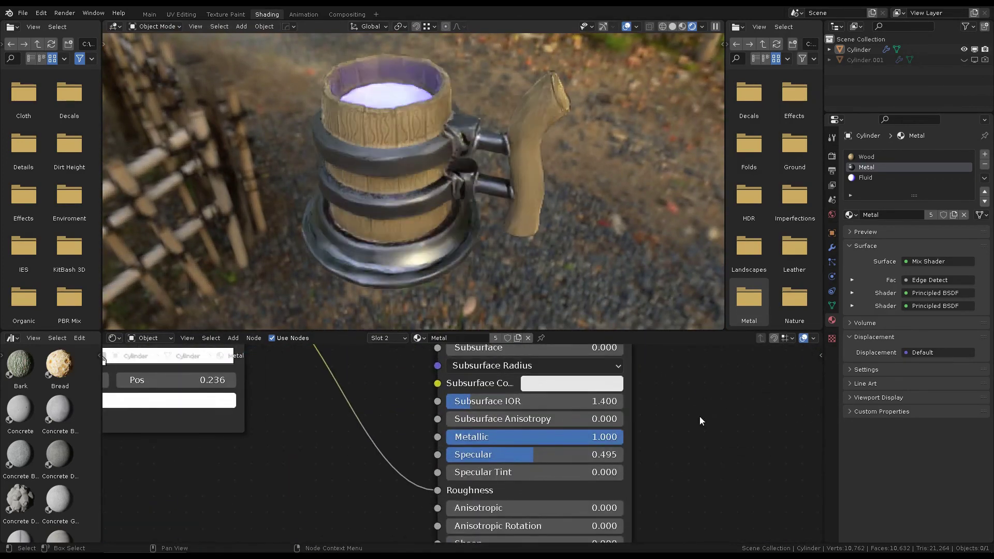
{"action": "middle_click_drag", "start_coordinate": [700, 416], "coordinate": [741, 286]}
{"action": "left_click_drag", "start_coordinate": [497, 379], "coordinate": [521, 377]}
Mix two World Background nodes using a Light Path Is Camera Ray factor.
{"action": "middle_click_drag", "start_coordinate": [525, 269], "coordinate": [527, 204]}
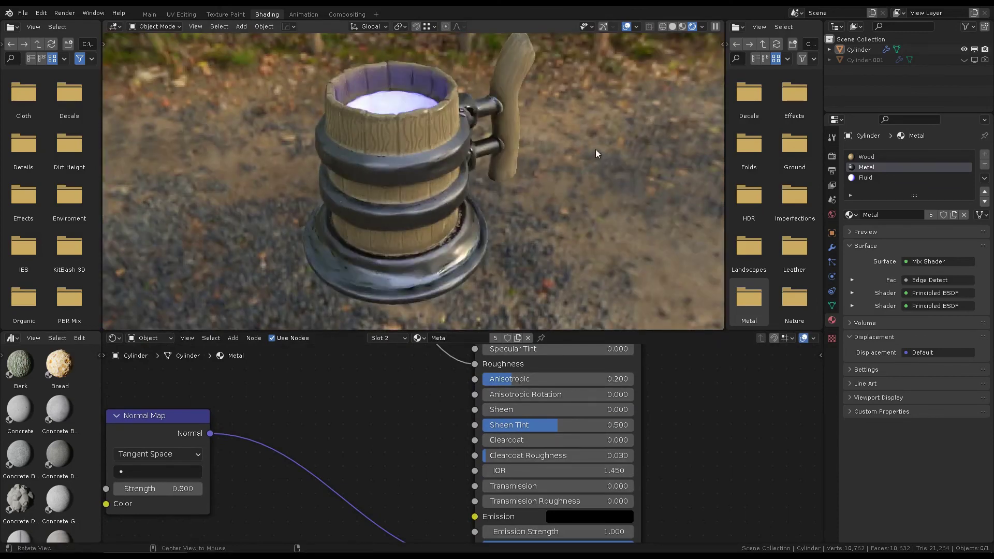
{"action": "mouse_move", "coordinate": [595, 149]}
{"action": "middle_mouse_down"}
{"action": "mouse_move", "coordinate": [515, 155]}
{"action": "mouse_move", "coordinate": [600, 134]}
{"action": "middle_mouse_up"}
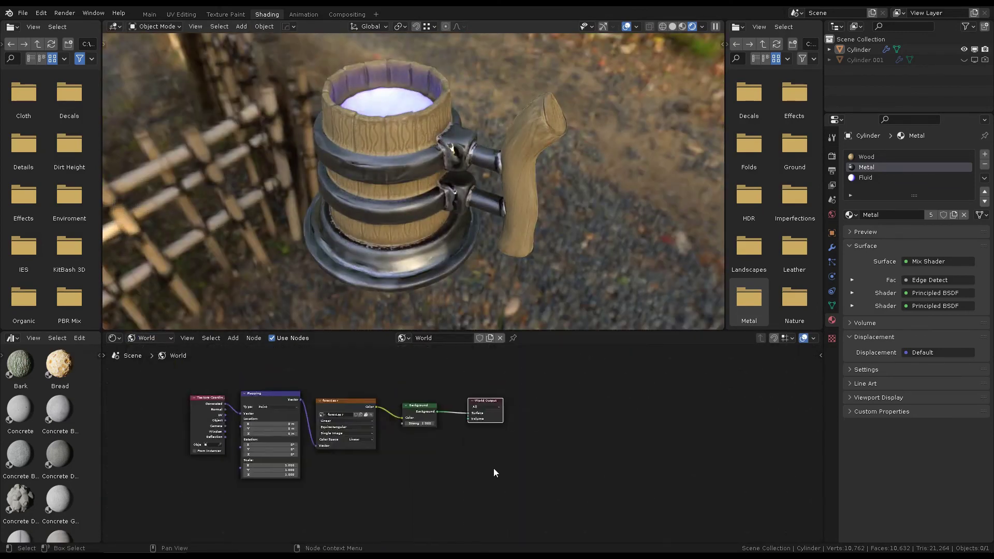
{"action": "right_click_drag", "start_coordinate": [411, 464], "coordinate": [405, 486], "text": "alt"}
{"action": "key", "text": "shift+a"}
{"action": "type", "text": "ligh"}
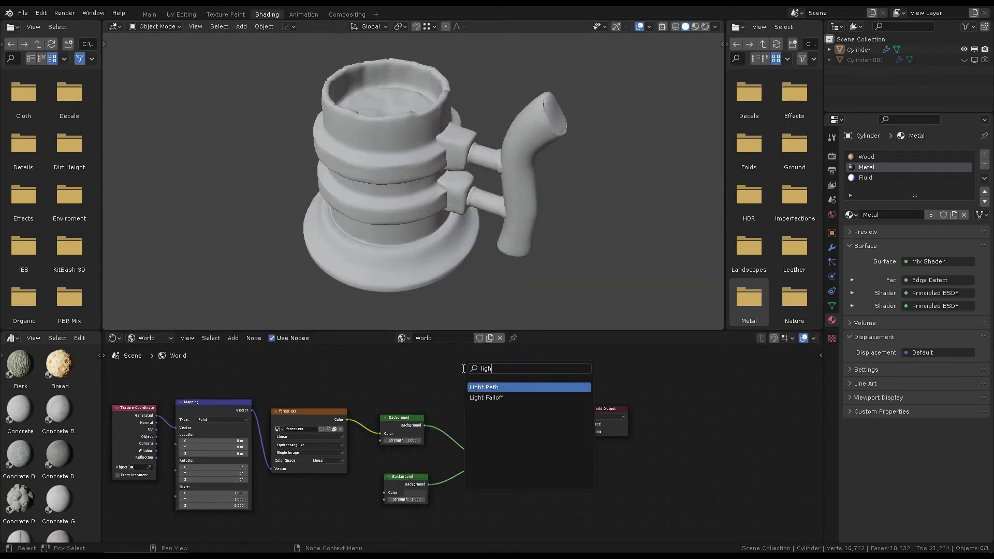
{"action": "left_click", "coordinate": [484, 384]}
{"action": "left_click", "coordinate": [414, 358]}
{"action": "mouse_move", "coordinate": [425, 362]}
{"action": "left_mouse_down"}
{"action": "mouse_move", "coordinate": [452, 485]}
{"action": "mouse_move", "coordinate": [486, 493]}
{"action": "left_mouse_up"}
Switch the viewport to rendered shading and frame the Metal node tree.
{"action": "key", "text": "z"}
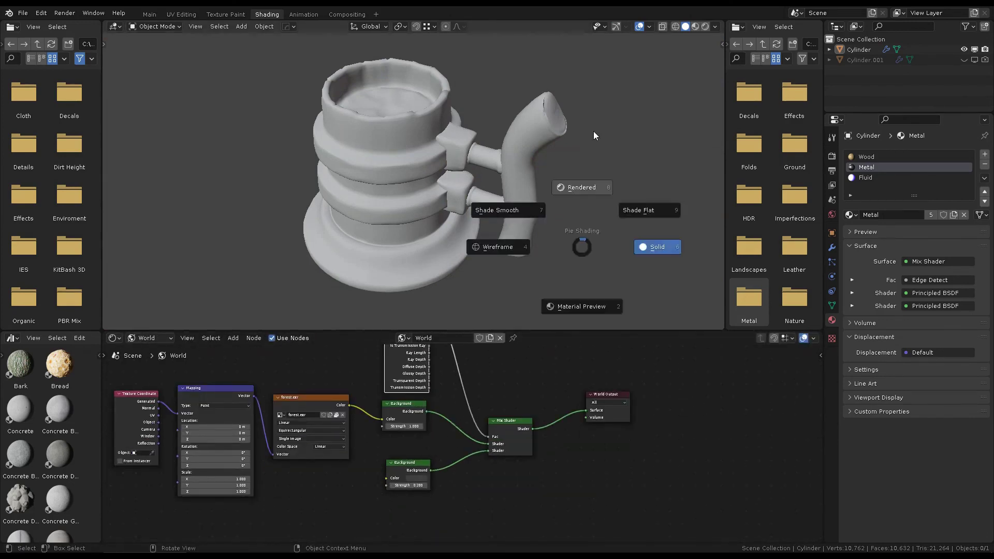
{"action": "left_click", "coordinate": [593, 132]}
{"action": "left_click", "coordinate": [149, 338]}
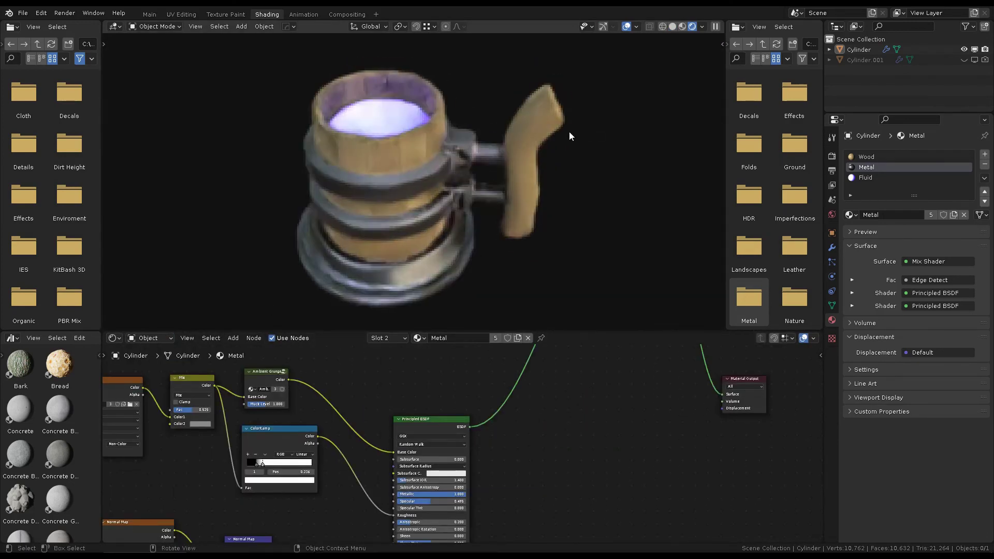
{"action": "key", "text": "Home"}
Try Non-Color on the Metal normal map image, then revert it to sRGB.
{"action": "middle_click_drag", "start_coordinate": [595, 155], "coordinate": [630, 147]}
{"action": "scroll", "coordinate": [519, 465], "scroll_direction": "up", "scroll_amount": 3}
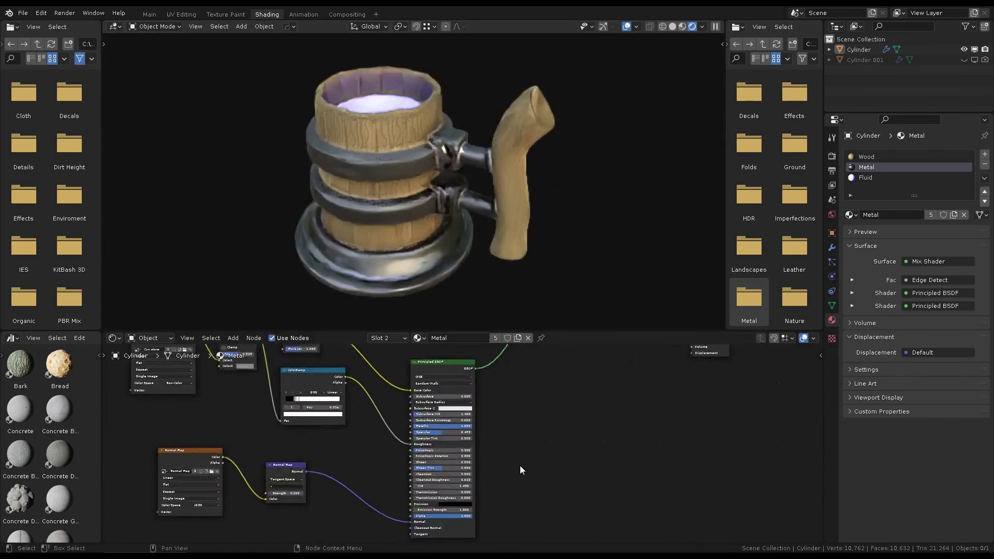
{"action": "scroll", "coordinate": [520, 465], "scroll_direction": "up", "scroll_amount": 3}
{"action": "left_click", "coordinate": [367, 514]}
{"action": "left_click", "coordinate": [375, 464]}
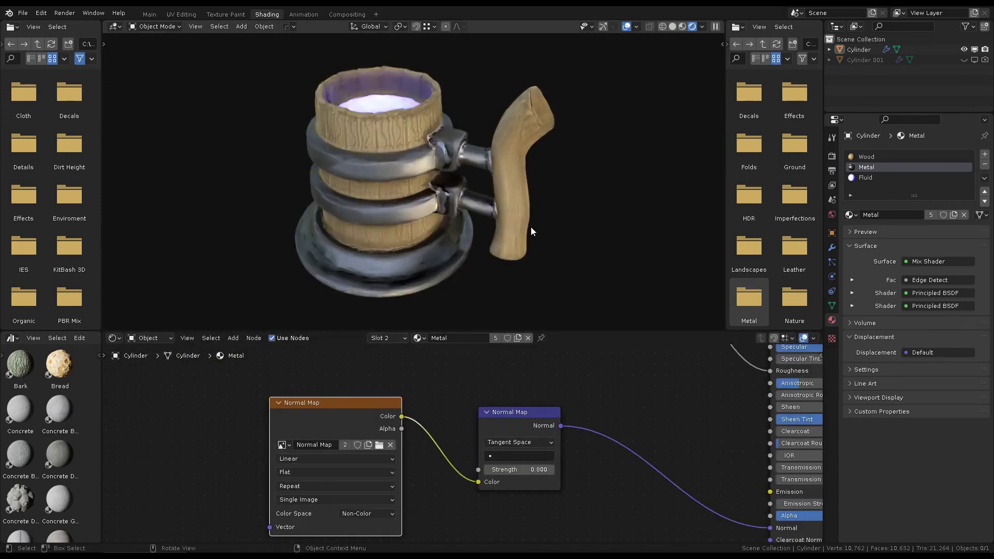
{"action": "scroll", "coordinate": [530, 226], "scroll_direction": "up", "scroll_amount": 3}
{"action": "scroll", "coordinate": [530, 226], "scroll_direction": "up", "scroll_amount": 3}
{"action": "left_click", "coordinate": [367, 513]}
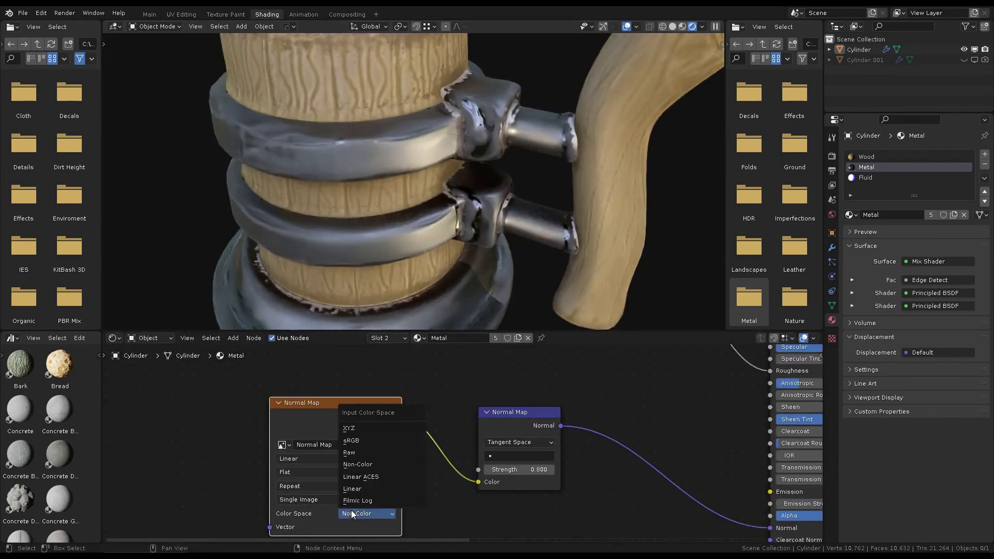
{"action": "left_click", "coordinate": [363, 489]}
{"action": "scroll", "coordinate": [567, 163], "scroll_direction": "down", "scroll_amount": 2}
Set the Normal Map node to UVMap with strength about 1.1.
{"action": "left_click", "coordinate": [520, 455]}
{"action": "left_click", "coordinate": [527, 445]}
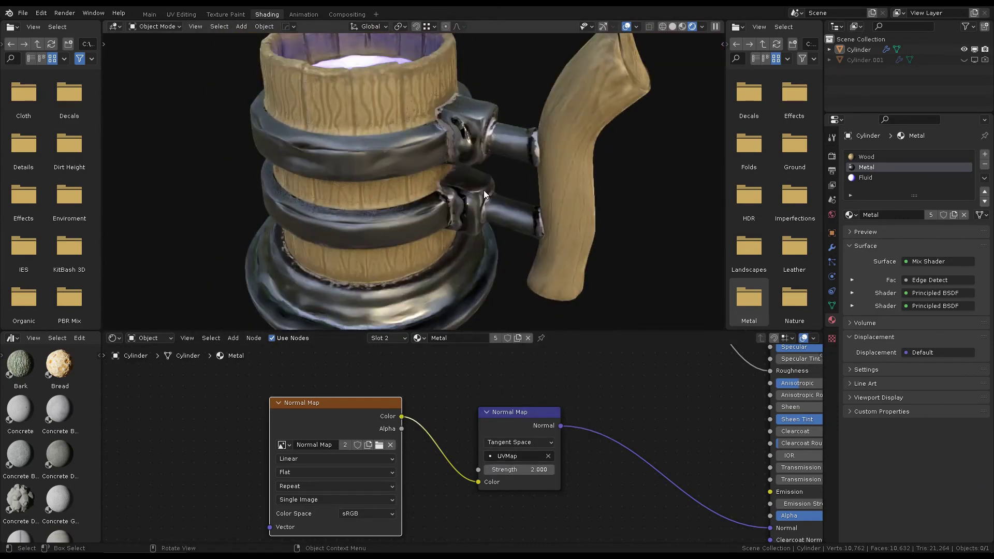
{"action": "left_click_drag", "start_coordinate": [536, 469], "coordinate": [542, 469]}
{"action": "mouse_move", "coordinate": [438, 137]}
{"action": "middle_mouse_down"}
{"action": "mouse_move", "coordinate": [545, 173]}
{"action": "mouse_move", "coordinate": [551, 135]}
{"action": "middle_mouse_up"}
{"action": "middle_click_drag", "start_coordinate": [402, 150], "coordinate": [591, 133]}
{"action": "scroll", "coordinate": [635, 389], "scroll_direction": "down", "scroll_amount": 2}
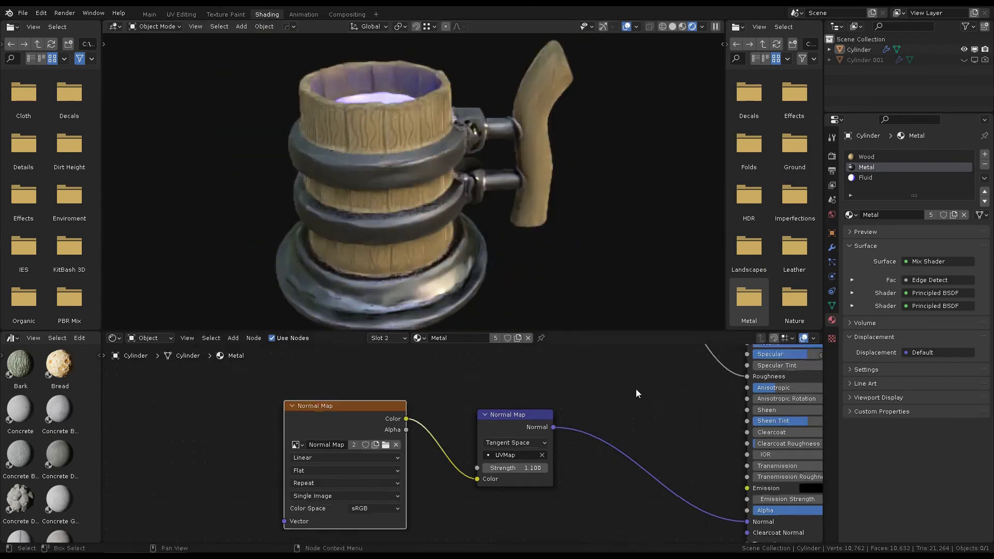
Darken Color2 of the Wood material's Mix node.
{"action": "left_click", "coordinate": [866, 156]}
{"action": "middle_click_drag", "start_coordinate": [536, 384], "coordinate": [400, 384]}
{"action": "scroll", "coordinate": [466, 415], "scroll_direction": "up", "scroll_amount": 3}
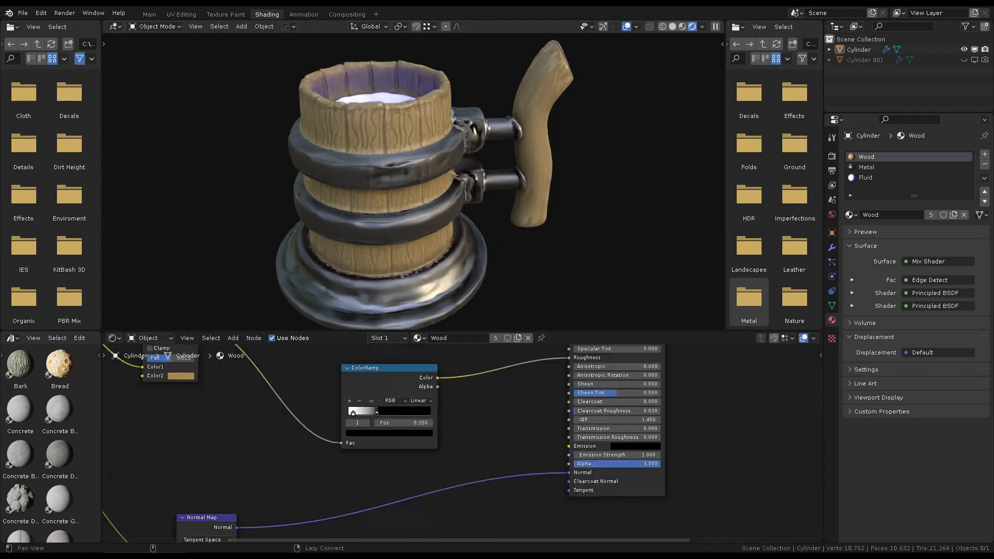
{"action": "scroll", "coordinate": [517, 440], "scroll_direction": "up", "scroll_amount": 3}
{"action": "left_click", "coordinate": [465, 430]}
{"action": "left_click_drag", "start_coordinate": [508, 382], "coordinate": [481, 382]}
{"action": "mouse_move", "coordinate": [611, 217]}
{"action": "middle_mouse_down"}
{"action": "mouse_move", "coordinate": [619, 160]}
{"action": "mouse_move", "coordinate": [592, 163]}
{"action": "middle_mouse_up"}
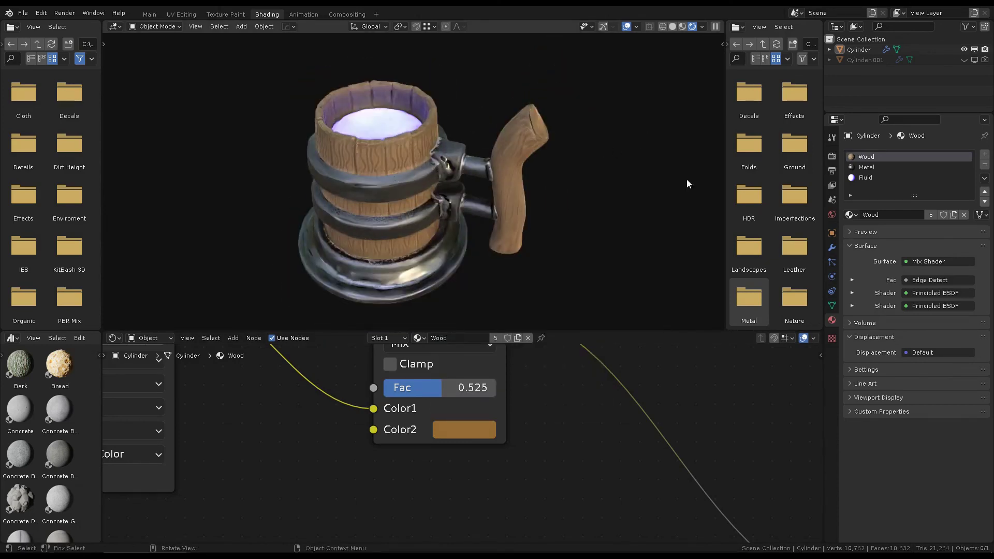
Set the Multires modifier's viewport level to 1 after briefly raising it to 3.
{"action": "left_click", "coordinate": [832, 248]}
{"action": "left_click", "coordinate": [971, 210]}
{"action": "left_click", "coordinate": [971, 209]}
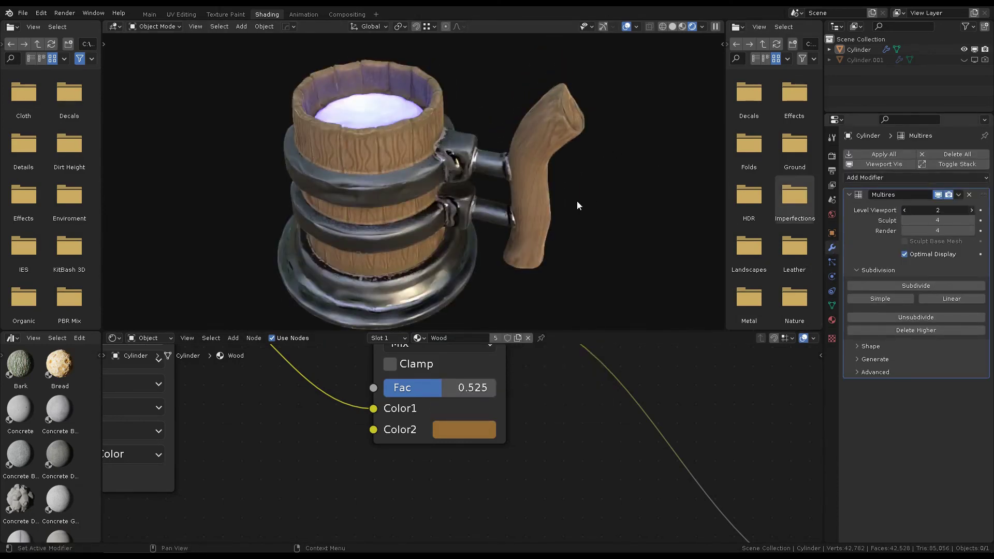
{"action": "key", "text": "ctrl+1"}
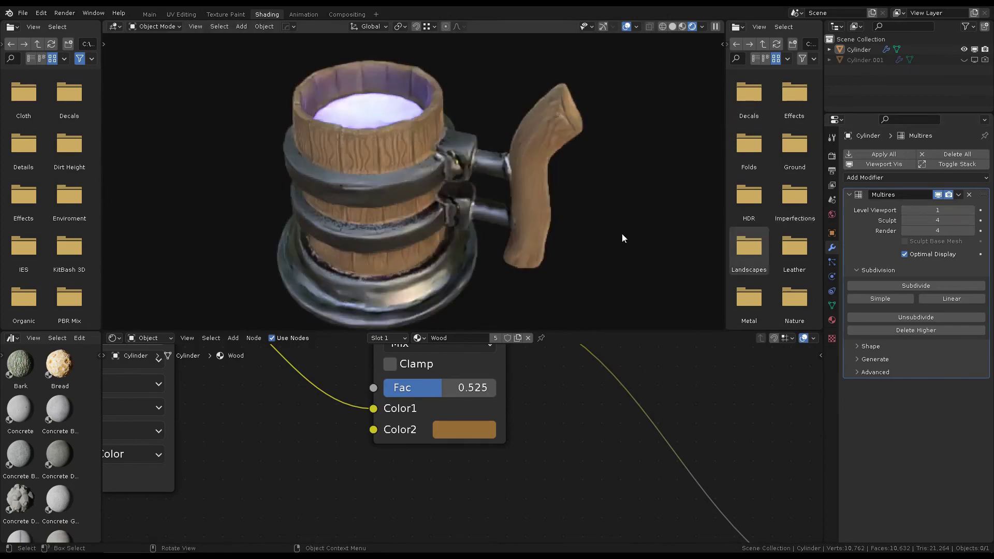
Show the mug in Rendered shading with the viewport maximised to fill the screen.
{"action": "key", "text": "z"}
{"action": "middle_click_drag", "start_coordinate": [619, 108], "coordinate": [523, 168]}
{"action": "key", "text": "z"}
{"action": "key", "text": "ctrl+alt+space"}
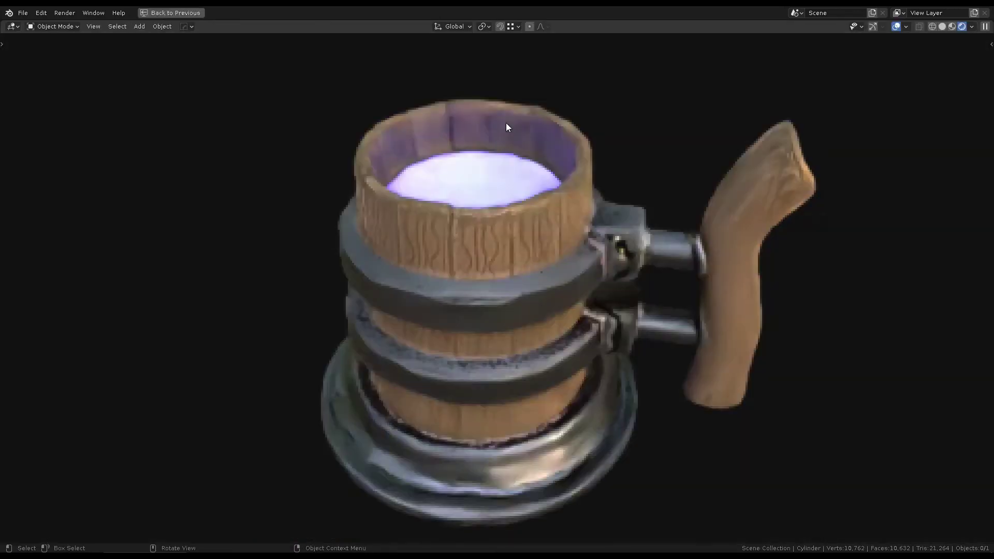